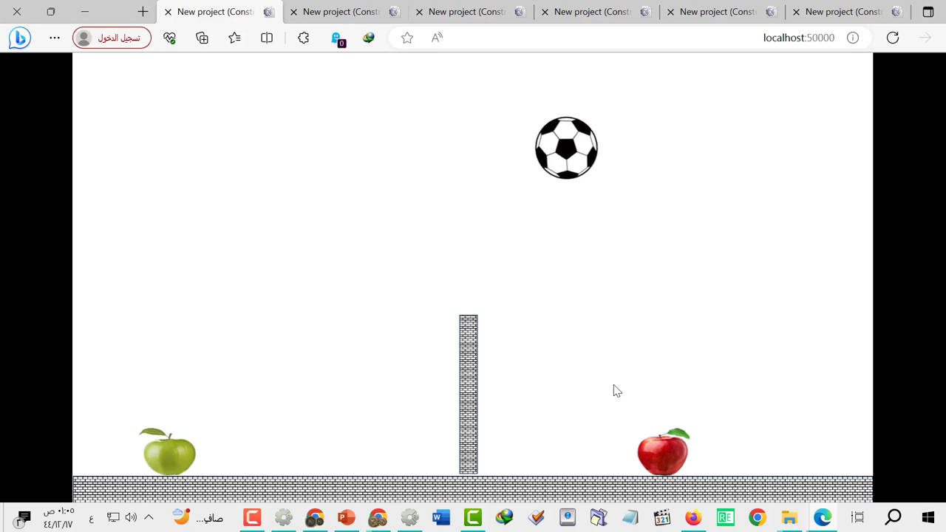
# Steer the red apple left, right and up to keep it under the bouncing ball.
pyautogui.press('Left')
pyautogui.press('Right')
pyautogui.press('Up')
pyautogui.press('Left')
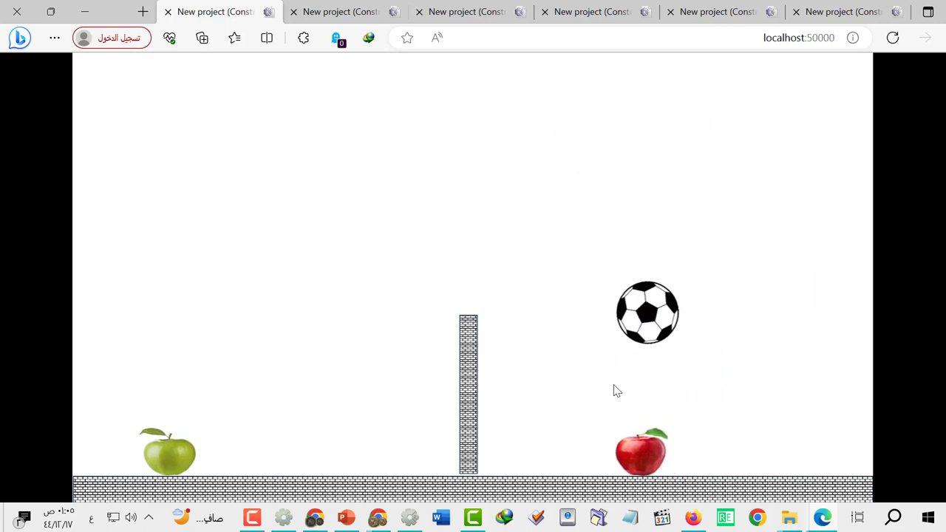
pyautogui.press('Right')
pyautogui.press('Left')
pyautogui.press('Left')
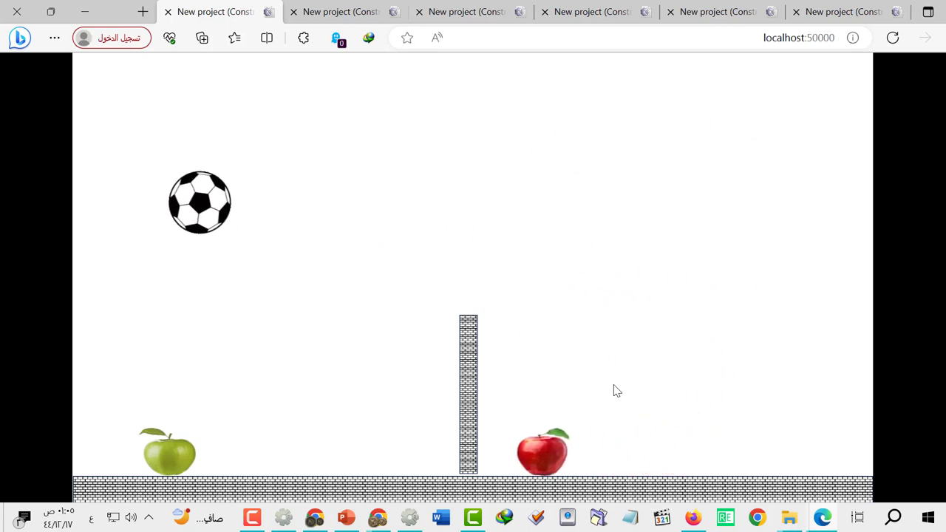
pyautogui.press('Right')
pyautogui.press('Left')
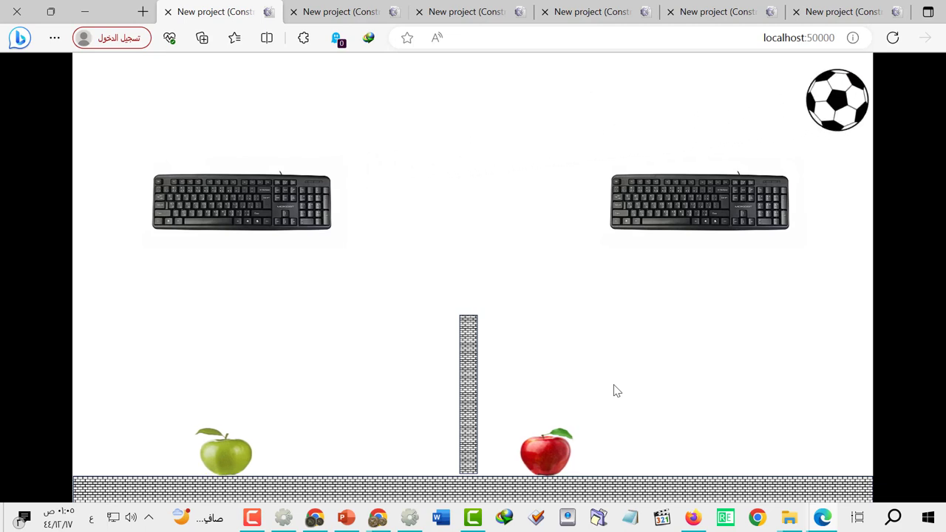
pyautogui.press('Right')
pyautogui.press('Left')
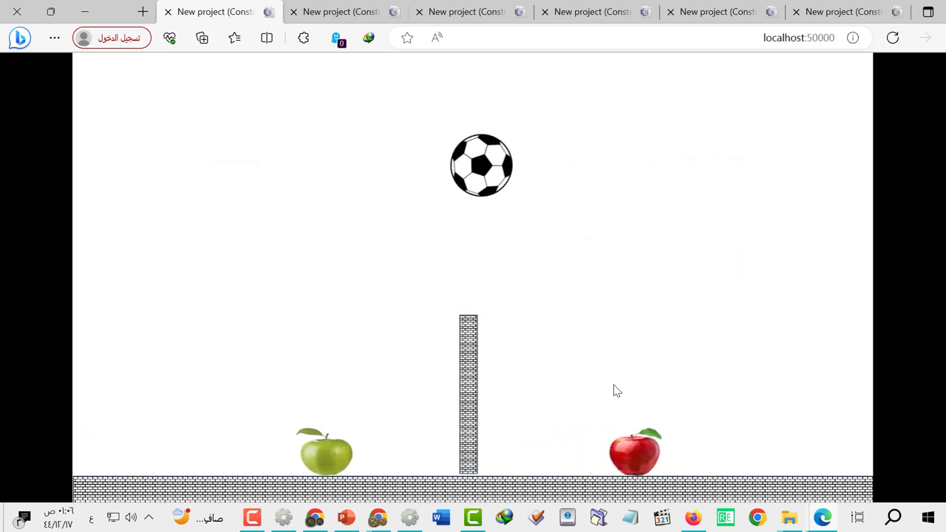
pyautogui.press('Right')
pyautogui.press('Left')
# Retry after losing and keep running and jumping the red apple around the net.
pyautogui.press('Left')
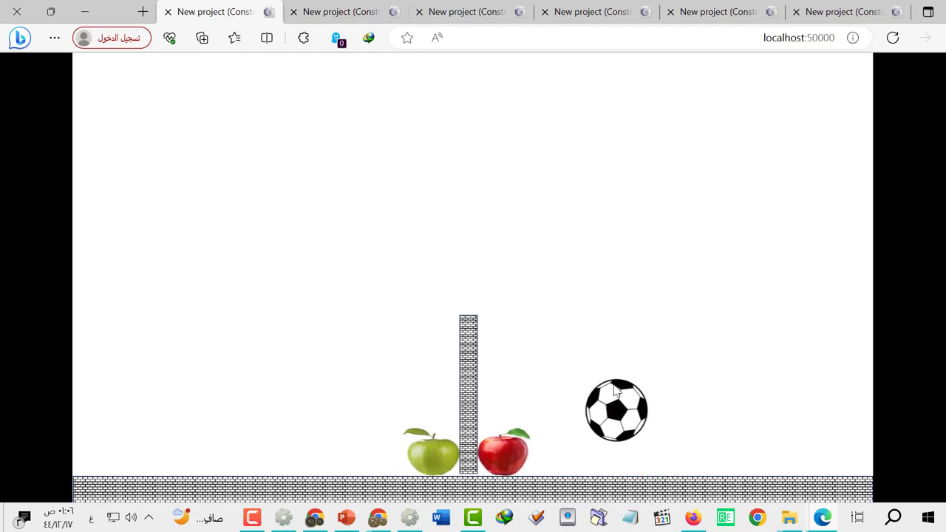
pyautogui.click(613, 392)
pyautogui.press('Left')
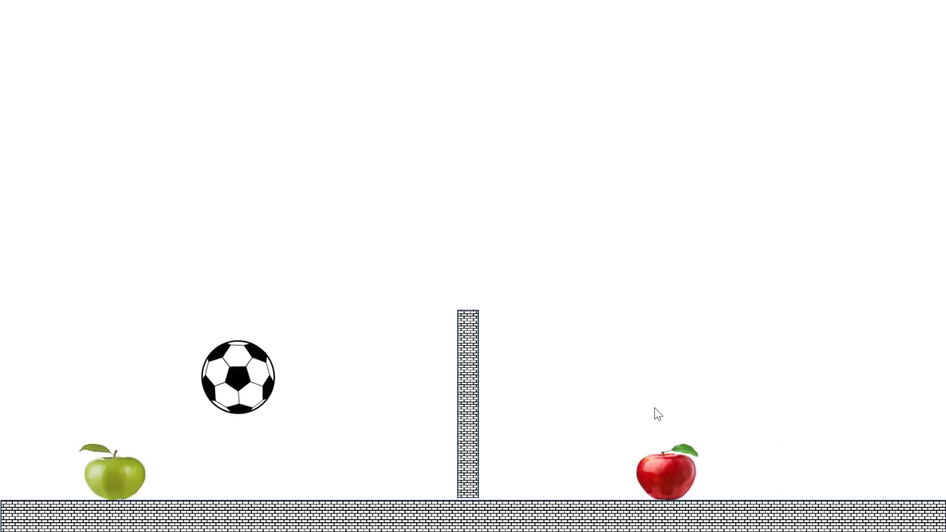
pyautogui.press('Right')
pyautogui.press('Left')
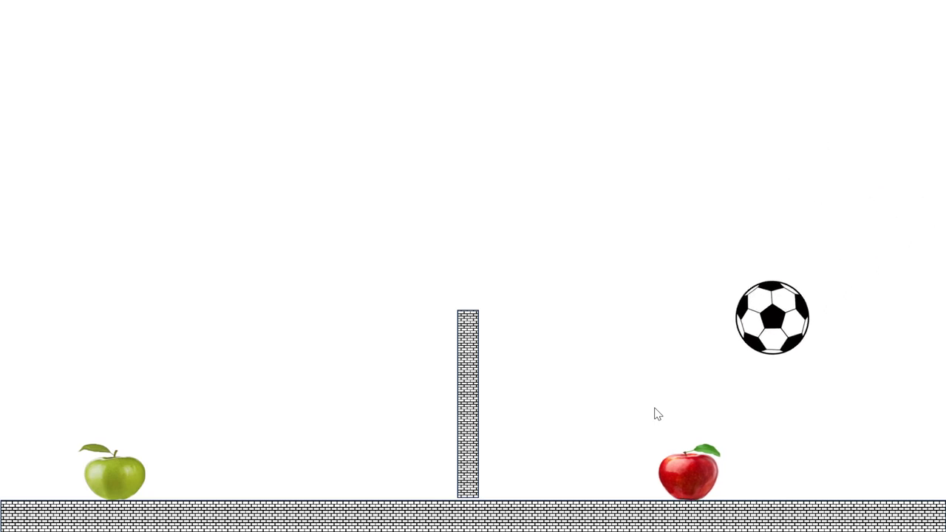
pyautogui.press('Up')
pyautogui.press('Right')
pyautogui.press('Up')
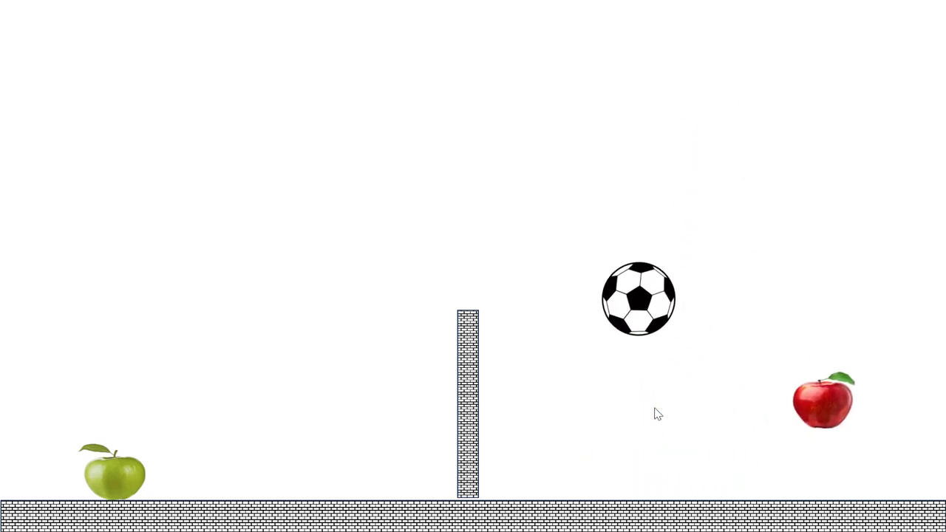
pyautogui.press('Left')
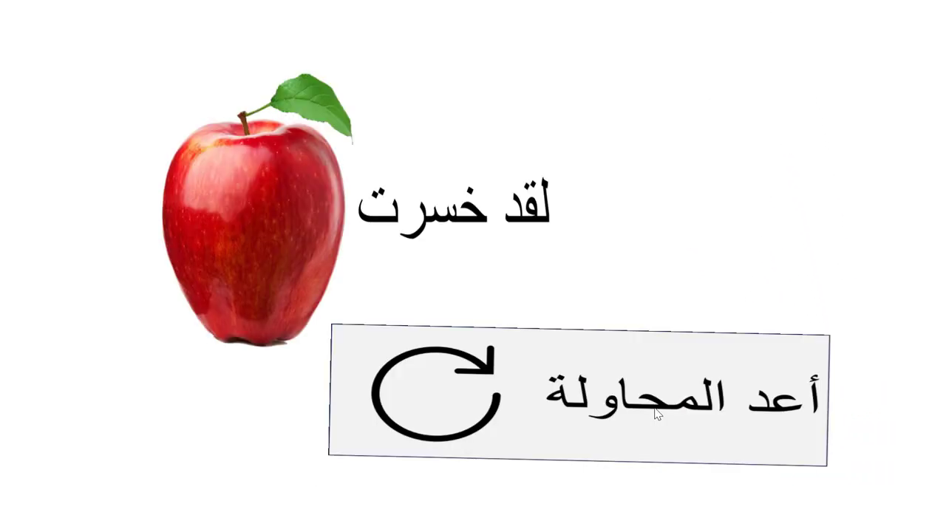
# Retry twice more after losing, nudging the green apple left in between.
pyautogui.click(655, 414)
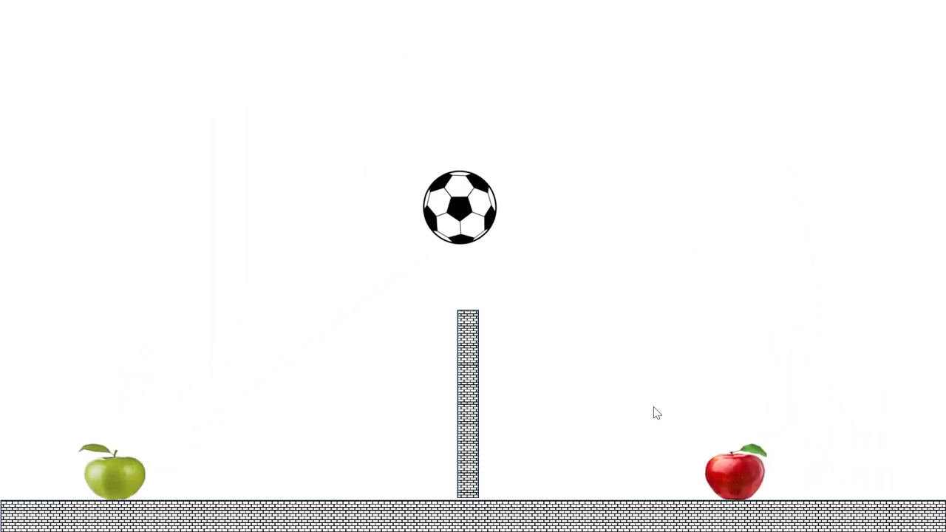
pyautogui.press('Left')
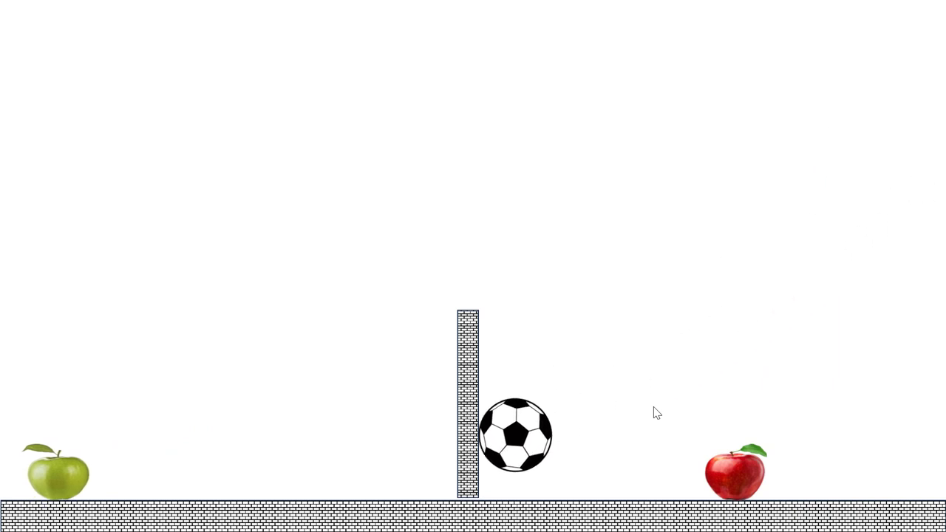
pyautogui.click(639, 382)
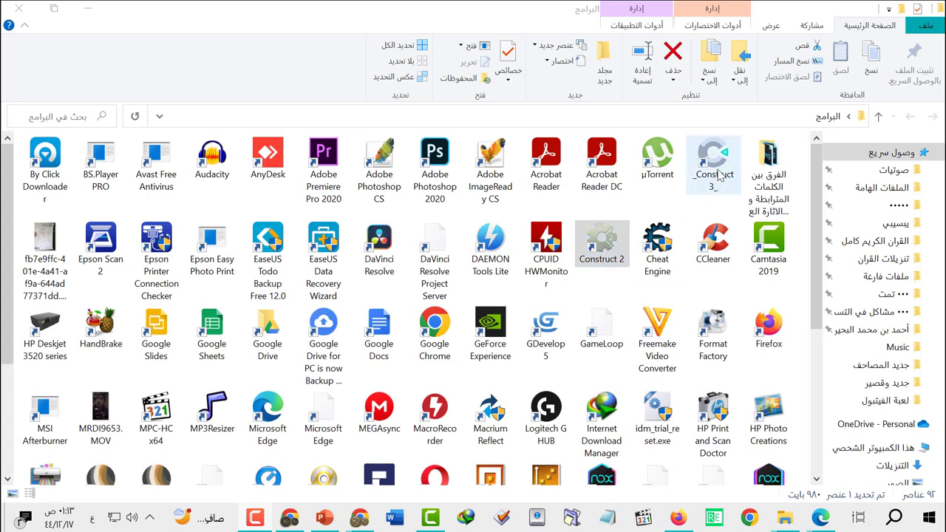
# Launch Construct 2 and create a project from the 'New empty HD landscape 1080p project' template.
pyautogui.click(607, 246)
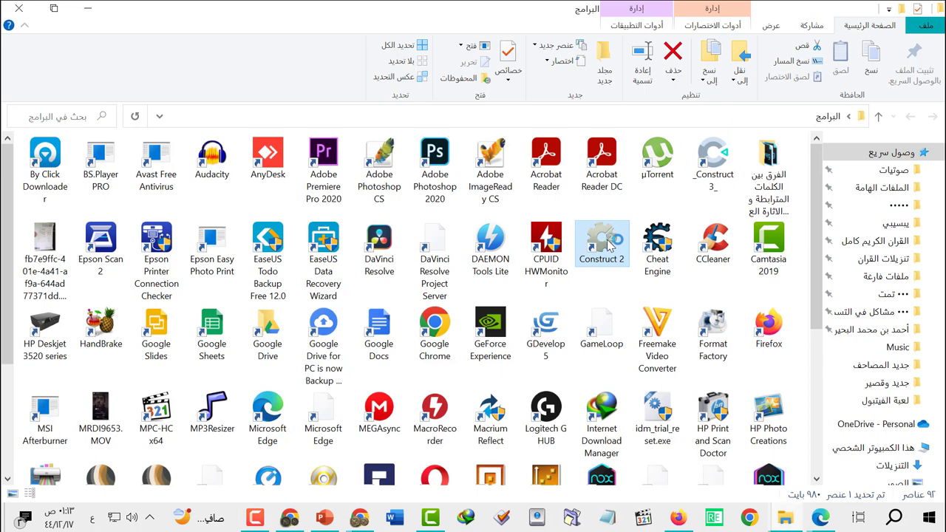
pyautogui.doubleClick(608, 246)
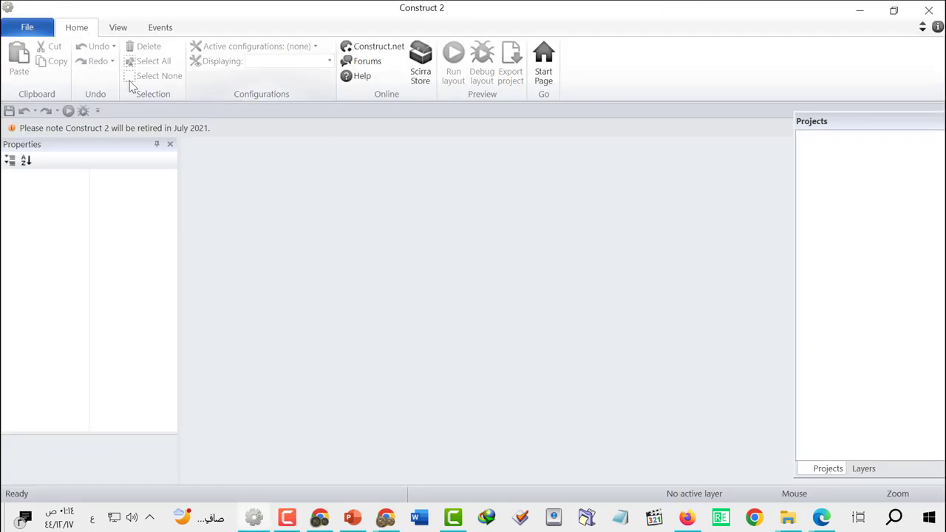
pyautogui.click(27, 27)
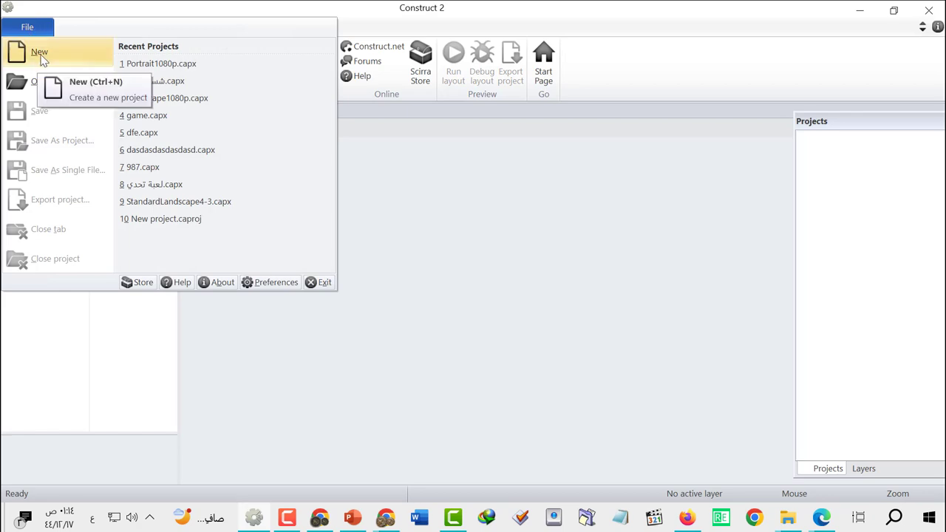
pyautogui.click(38, 52)
pyautogui.scroll(-2, 384, 295)
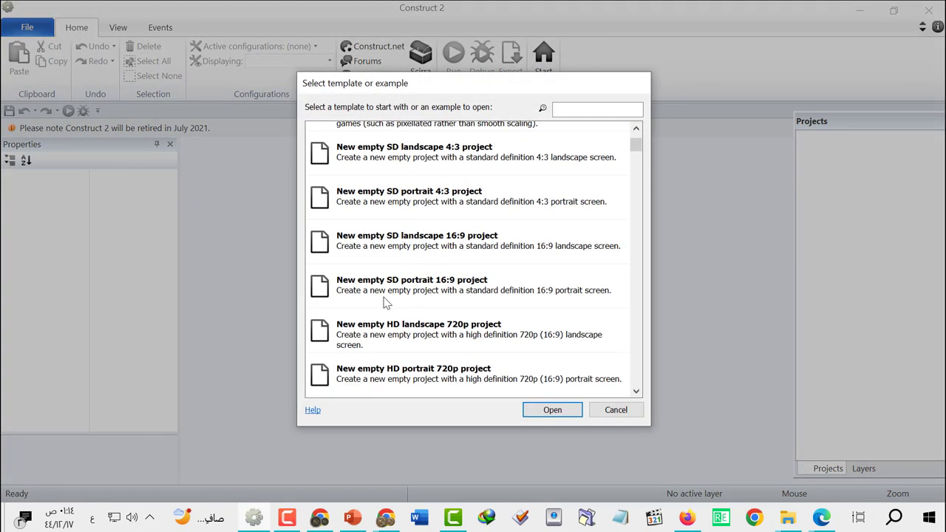
pyautogui.scroll(-2, 384, 295)
pyautogui.scroll(-1, 477, 303)
pyautogui.click(477, 303)
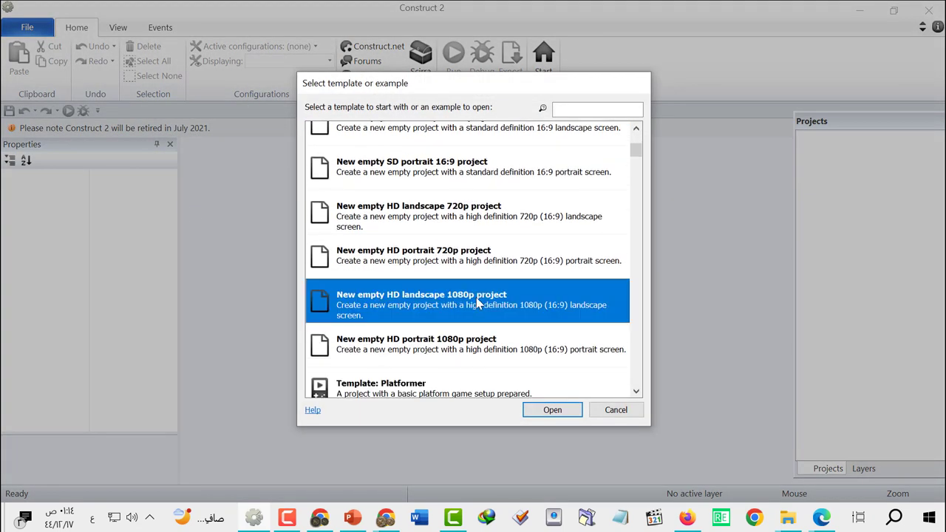
pyautogui.click(544, 412)
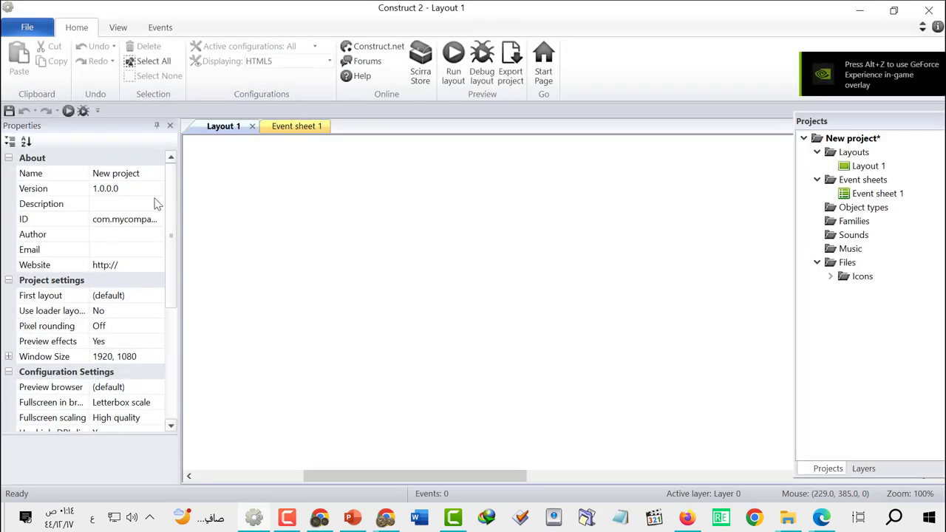
# Set Layout 1's size to width 1920 and height 1080, then run the layout.
pyautogui.click(385, 332)
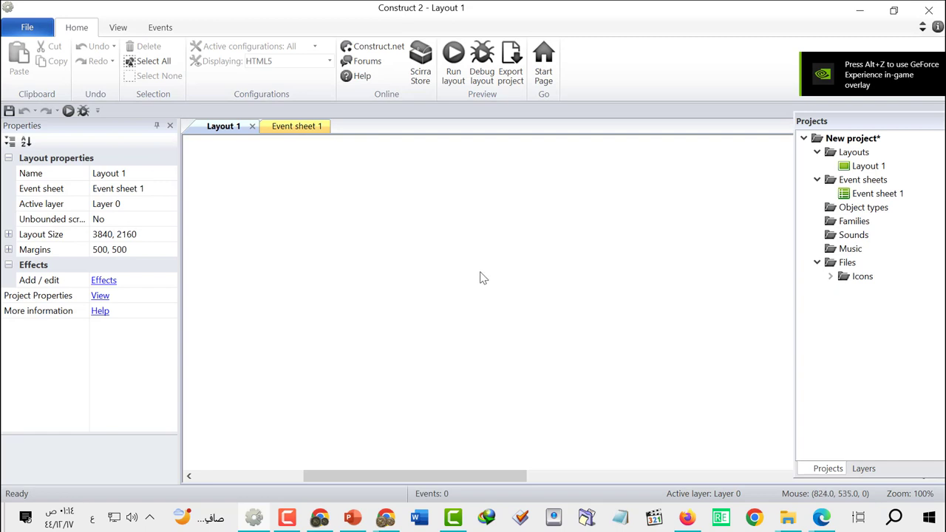
pyautogui.doubleClick(117, 238)
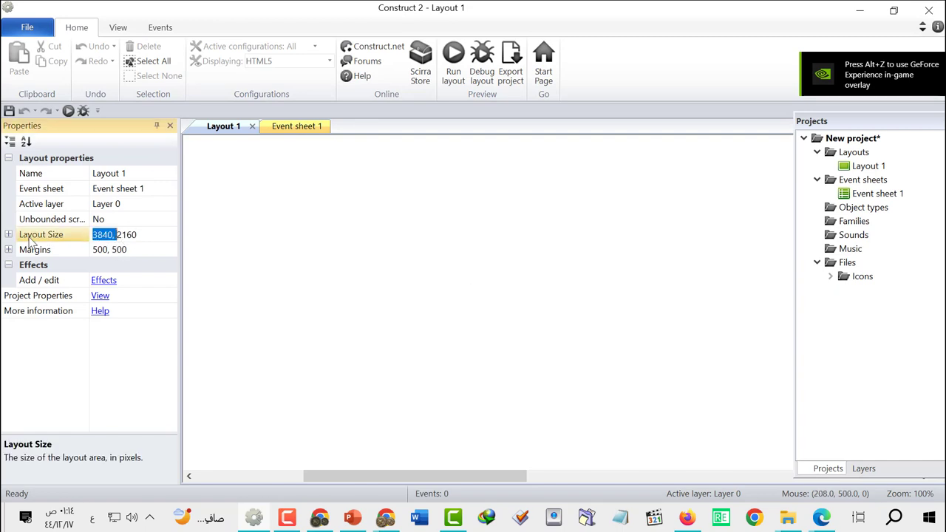
pyautogui.click(7, 234)
pyautogui.click(104, 250)
pyautogui.click(107, 252)
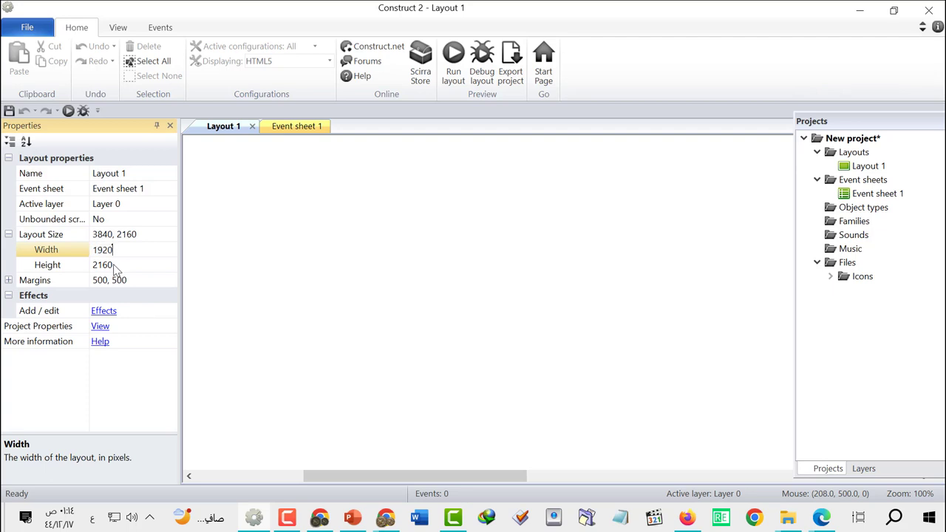
pyautogui.click(109, 269)
pyautogui.write('1080')
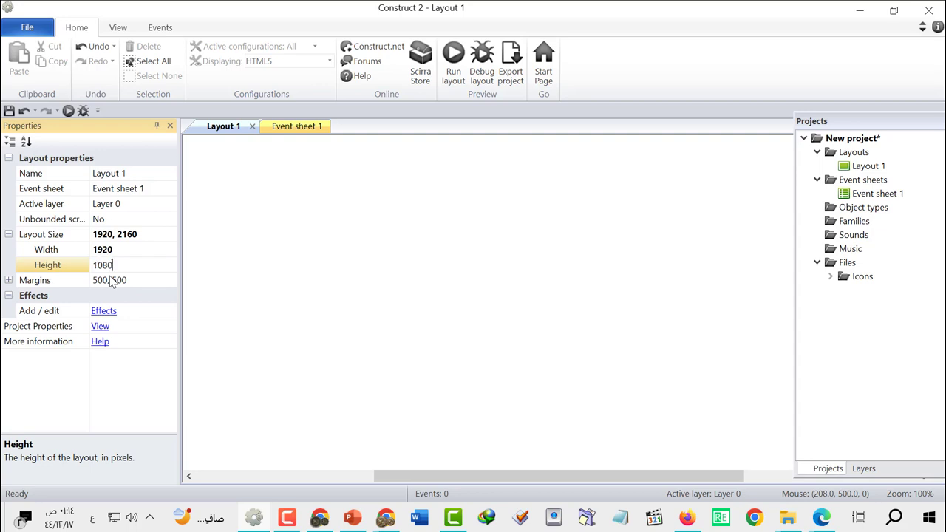
pyautogui.click(453, 59)
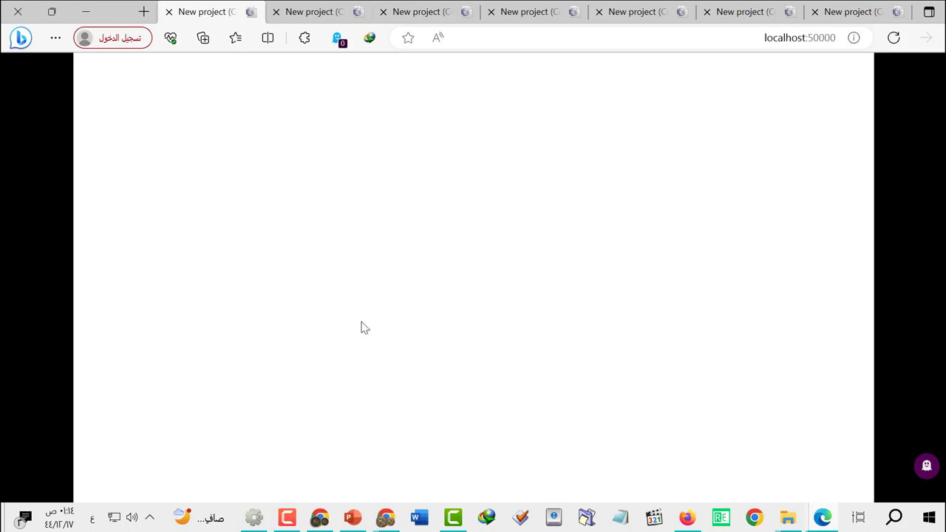
pyautogui.click(253, 517)
pyautogui.keyDown('ctrl'); pyautogui.scroll(-3, 426, 277); pyautogui.keyUp('ctrl')
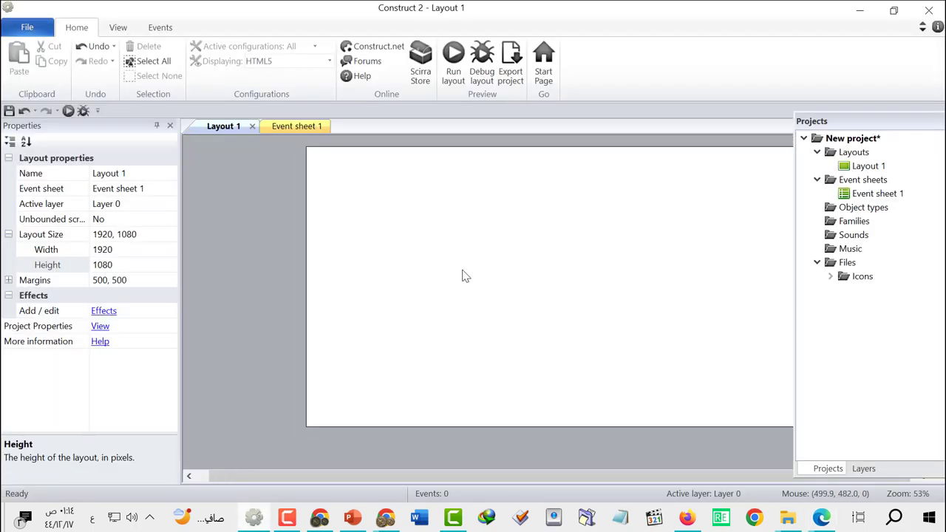
pyautogui.keyDown('ctrl'); pyautogui.scroll(-2, 480, 274); pyautogui.keyUp('ctrl')
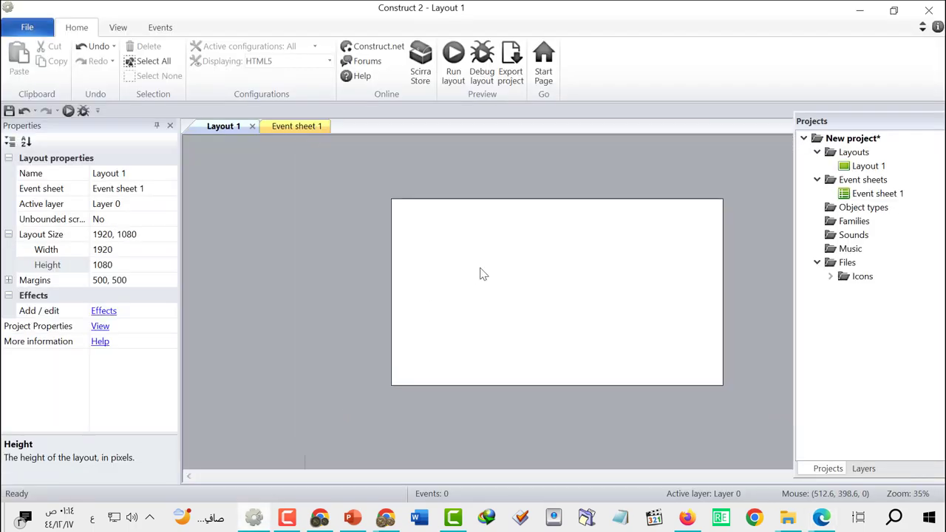
pyautogui.keyDown('ctrl'); pyautogui.scroll(3, 481, 275); pyautogui.keyUp('ctrl')
pyautogui.keyDown('ctrl'); pyautogui.scroll(-2, 482, 274); pyautogui.keyUp('ctrl')
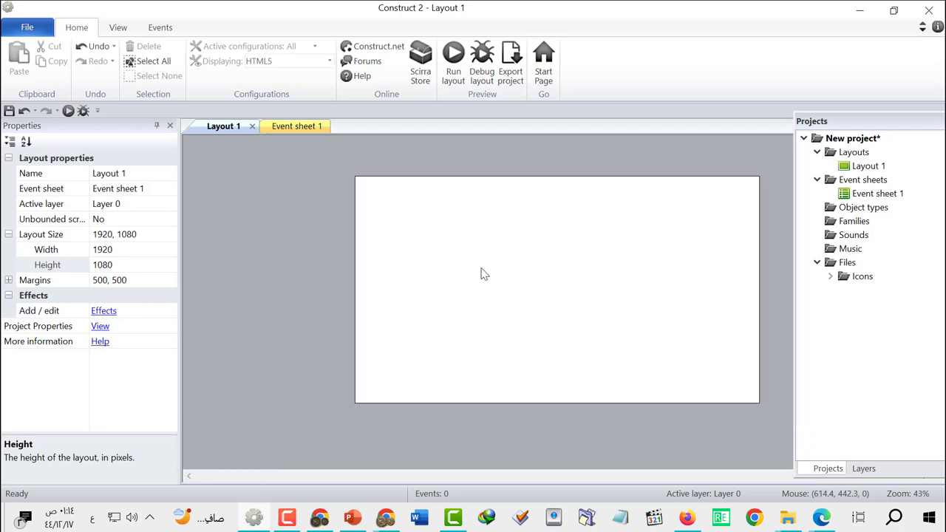
pyautogui.keyDown('ctrl'); pyautogui.scroll(1, 481, 274); pyautogui.keyUp('ctrl')
pyautogui.keyDown('ctrl'); pyautogui.scroll(-1, 480, 274); pyautogui.keyUp('ctrl')
pyautogui.keyDown('ctrl'); pyautogui.scroll(-1, 480, 274); pyautogui.keyUp('ctrl')
pyautogui.keyDown('ctrl'); pyautogui.scroll(1, 481, 274); pyautogui.keyUp('ctrl')
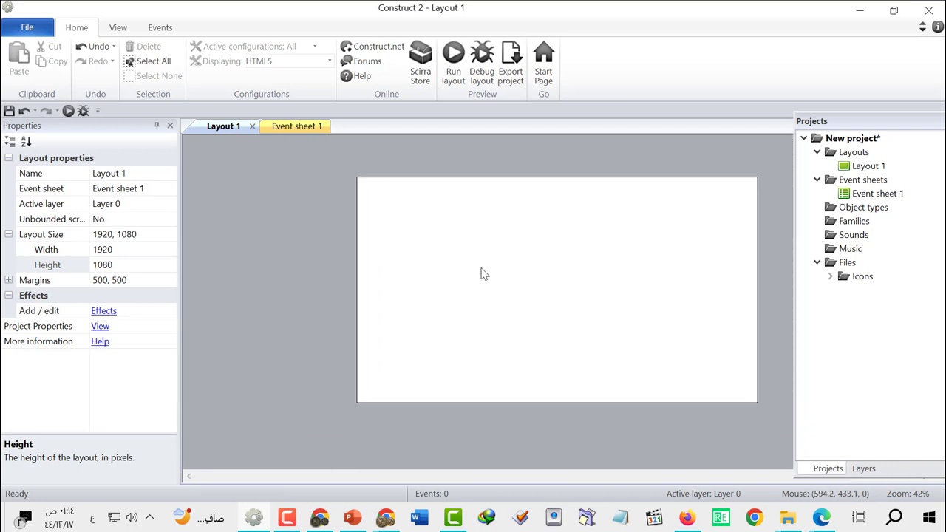
pyautogui.keyDown('ctrl'); pyautogui.scroll(1, 481, 274); pyautogui.keyUp('ctrl')
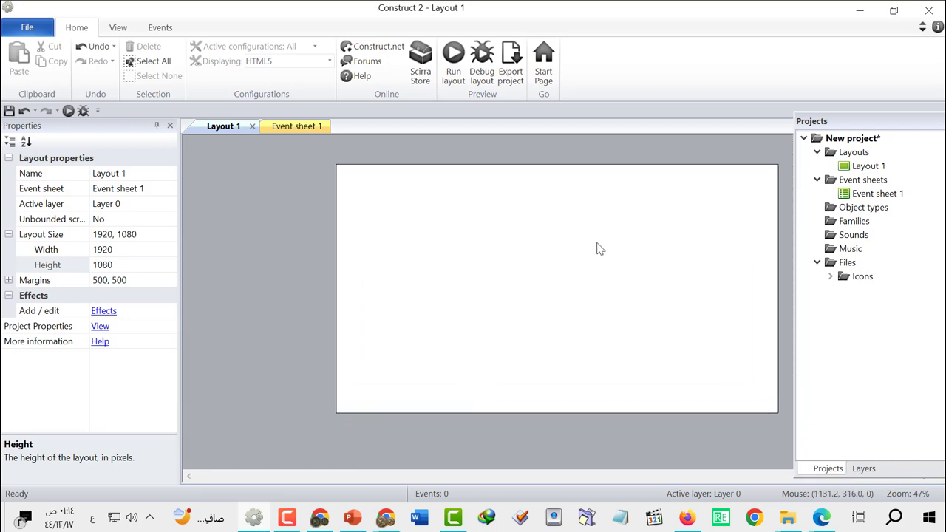
pyautogui.scroll(-1, 599, 251)
pyautogui.scroll(2, 598, 279)
pyautogui.scroll(1, 600, 283)
pyautogui.keyDown('ctrl'); pyautogui.scroll(-1, 596, 282); pyautogui.keyUp('ctrl')
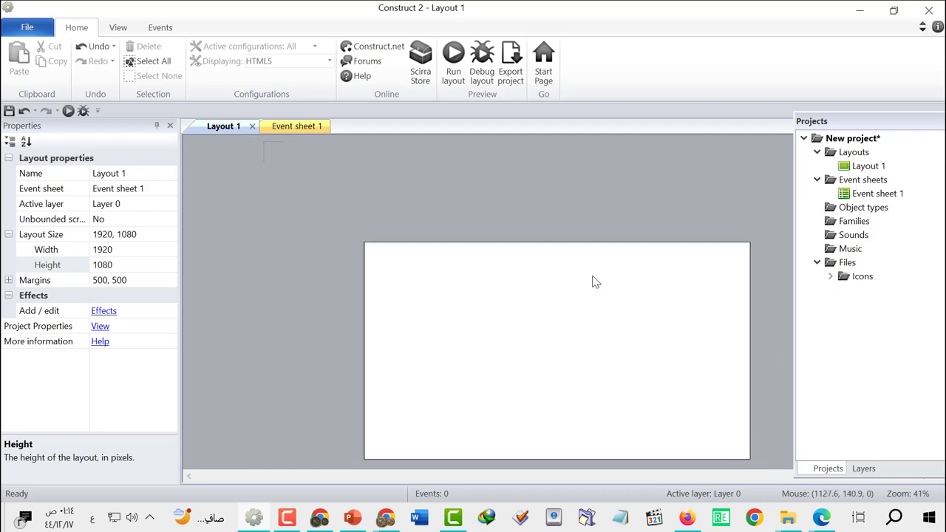
pyautogui.keyDown('ctrl'); pyautogui.scroll(-1, 596, 282); pyautogui.keyUp('ctrl')
pyautogui.keyDown('ctrl'); pyautogui.scroll(1, 610, 290); pyautogui.keyUp('ctrl')
pyautogui.keyDown('ctrl'); pyautogui.scroll(1, 610, 289); pyautogui.keyUp('ctrl')
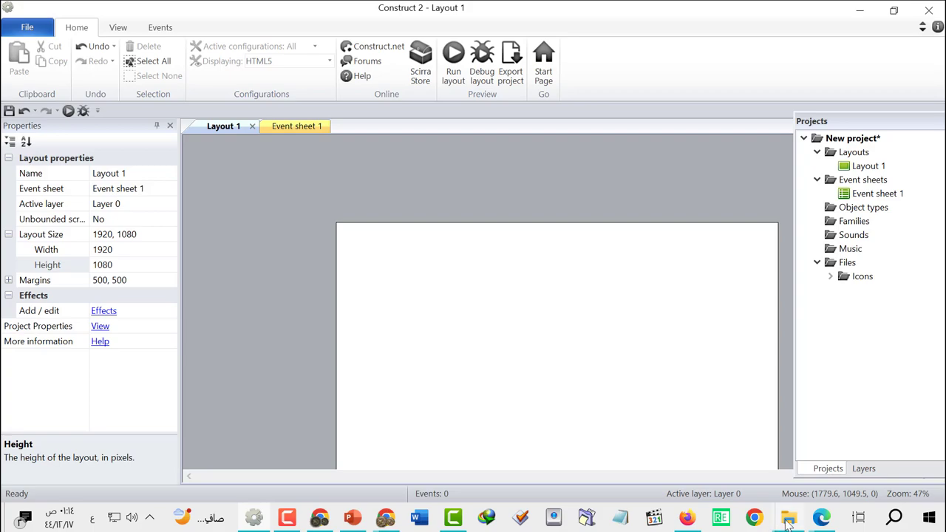
pyautogui.moveTo(788, 521)
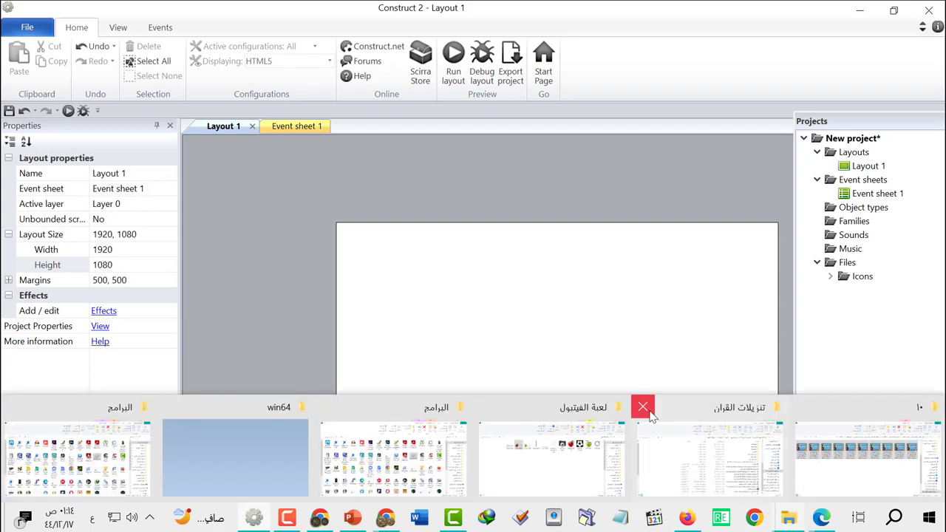
# Close the extra folder windows, leaving the football game image folder in front.
pyautogui.click(644, 408)
pyautogui.click(803, 405)
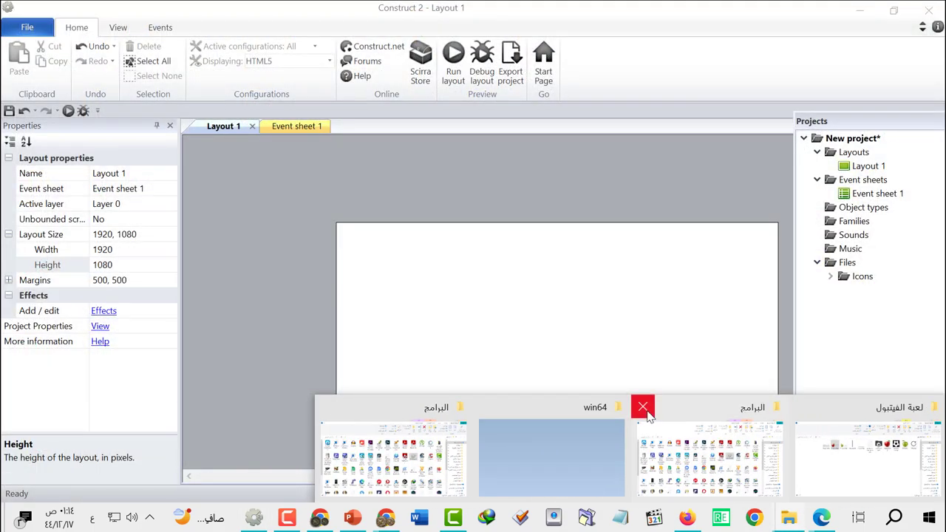
pyautogui.click(644, 408)
pyautogui.click(645, 408)
pyautogui.click(640, 408)
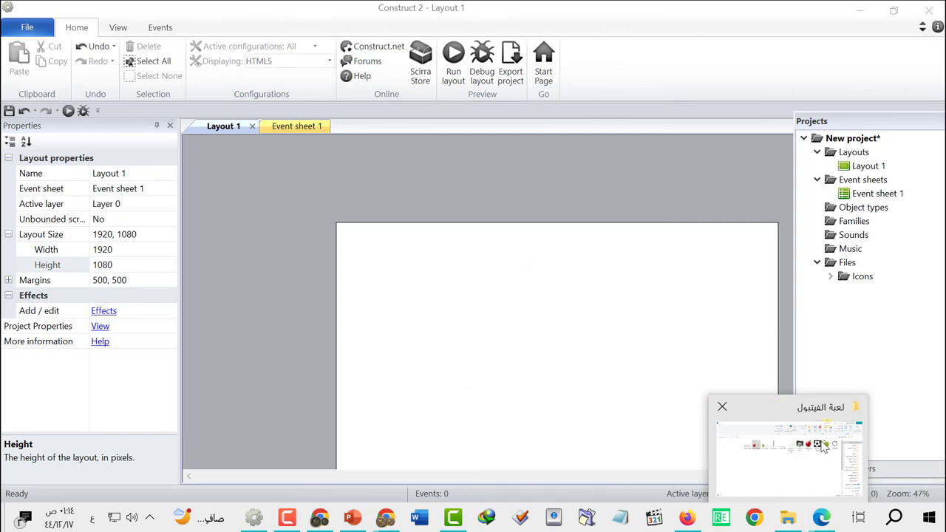
pyautogui.click(823, 448)
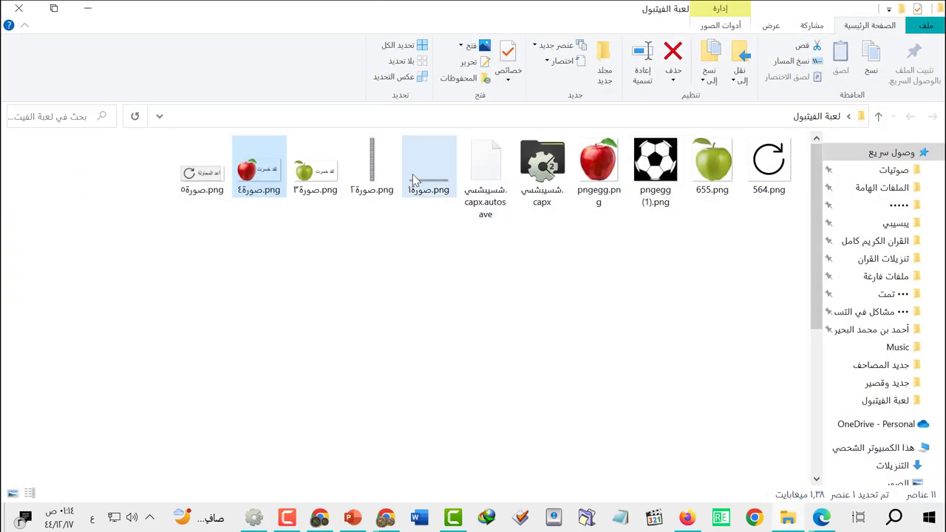
# Drag صورة1.png in as a bottom floor strip, trimming its ends to 1921 wide.
pyautogui.moveTo(419, 167)
pyautogui.mouseDown()
pyautogui.moveTo(257, 523)
pyautogui.moveTo(554, 429)
pyautogui.moveTo(609, 433)
pyautogui.mouseUp()
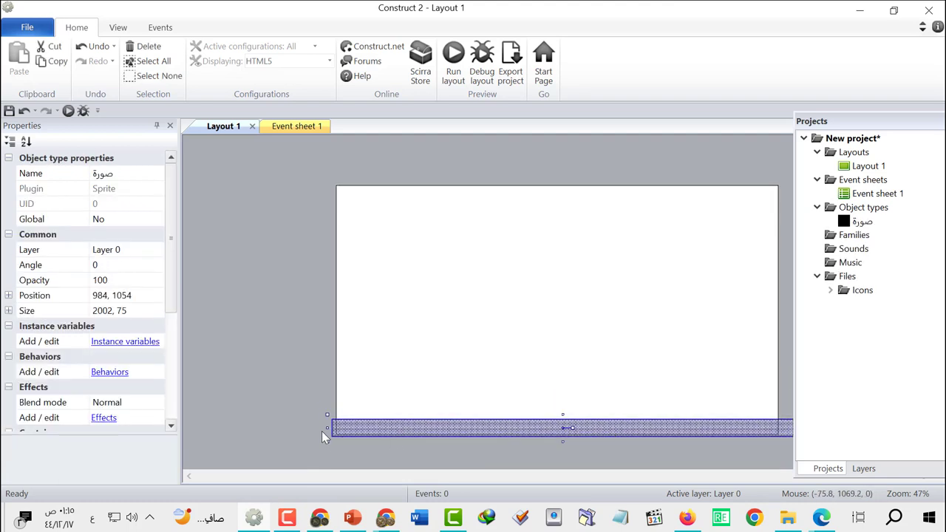
pyautogui.moveTo(326, 428); pyautogui.dragTo(330, 428)
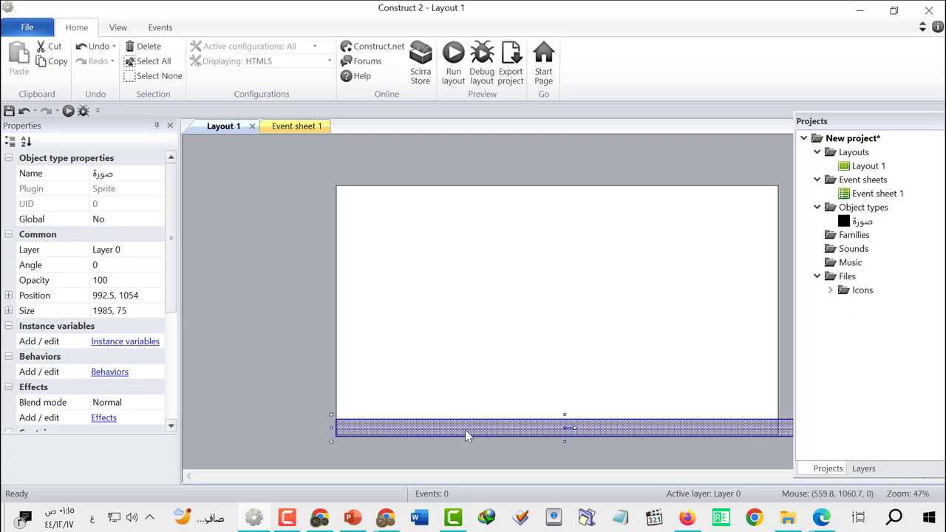
pyautogui.keyDown('ctrl'); pyautogui.scroll(-1, 636, 451); pyautogui.keyUp('ctrl')
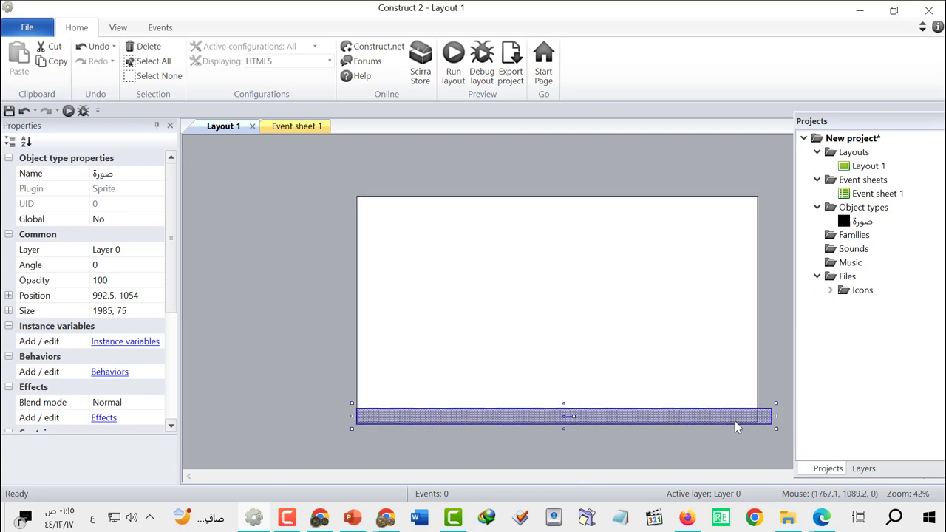
pyautogui.moveTo(778, 415); pyautogui.dragTo(765, 416)
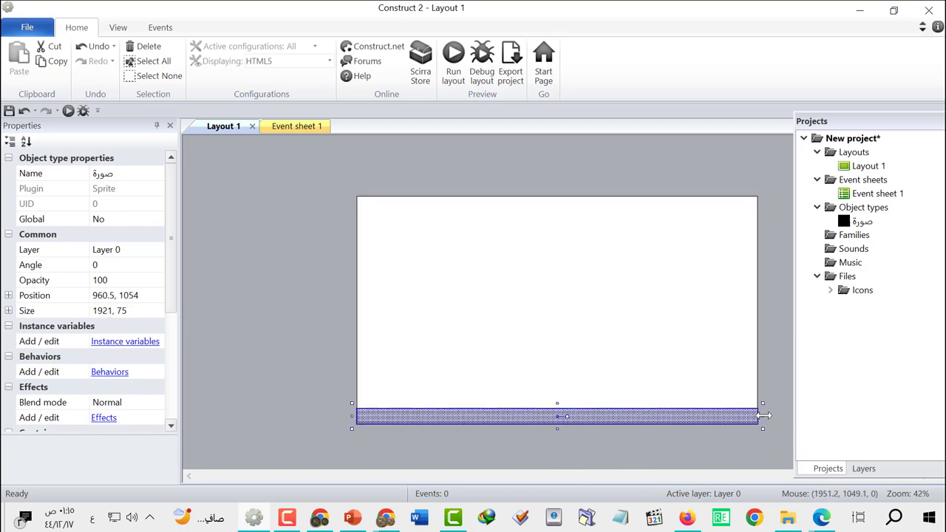
pyautogui.click(789, 519)
# Drag صورة2.png into the layout centre and undo its tilts so it stands at angle 0.
pyautogui.moveTo(376, 164)
pyautogui.mouseDown()
pyautogui.moveTo(292, 449)
pyautogui.moveTo(600, 372)
pyautogui.moveTo(572, 398)
pyautogui.moveTo(558, 376)
pyautogui.moveTo(562, 360)
pyautogui.mouseUp()
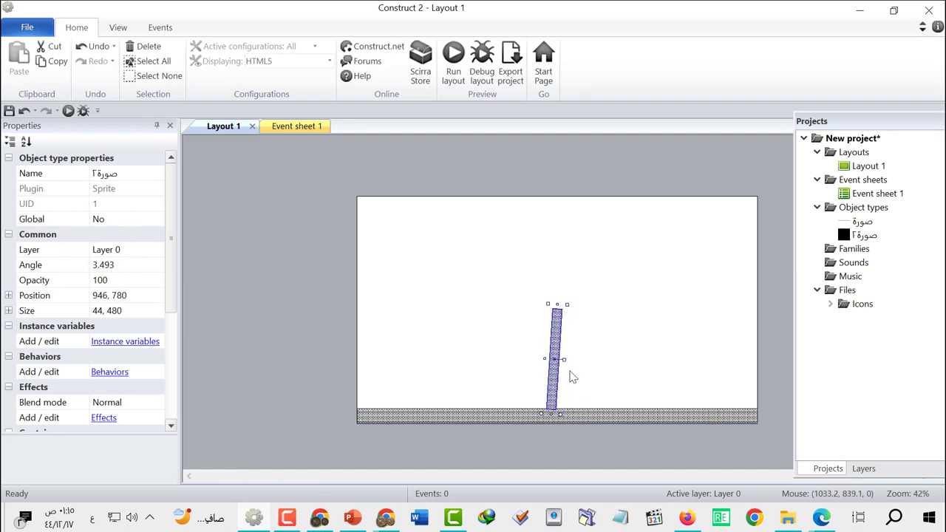
pyautogui.hotkey('ctrl', 'z')
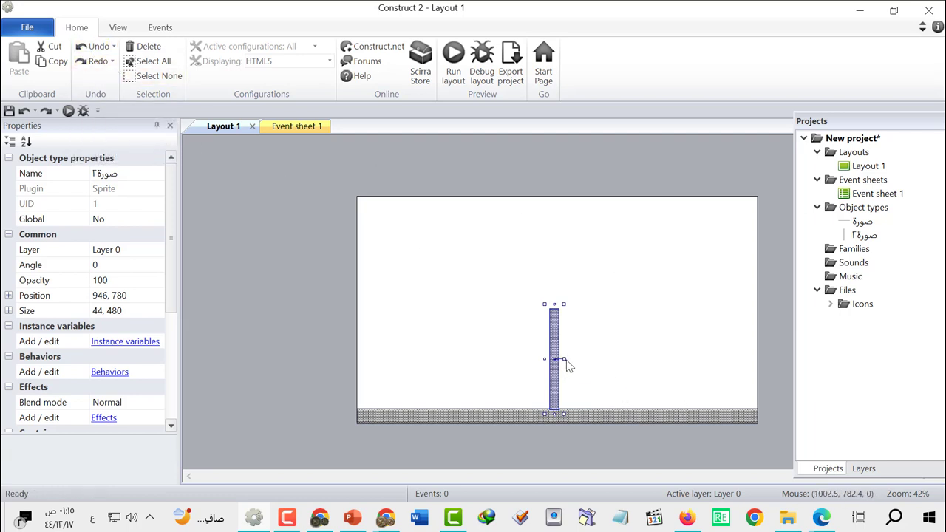
pyautogui.moveTo(567, 364); pyautogui.dragTo(566, 360)
pyautogui.hotkey('ctrl', 'z')
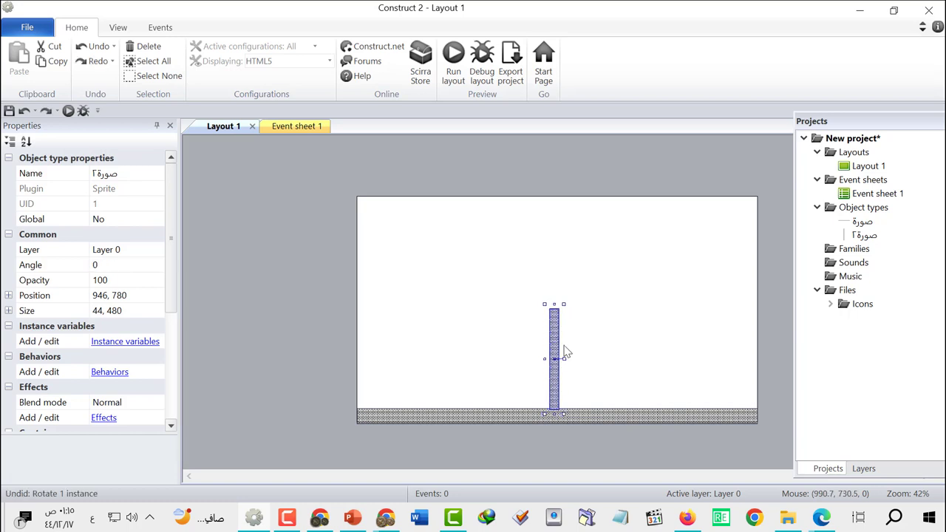
pyautogui.keyDown('ctrl'); pyautogui.scroll(3, 567, 373); pyautogui.keyUp('ctrl')
pyautogui.scroll(-2, 566, 394)
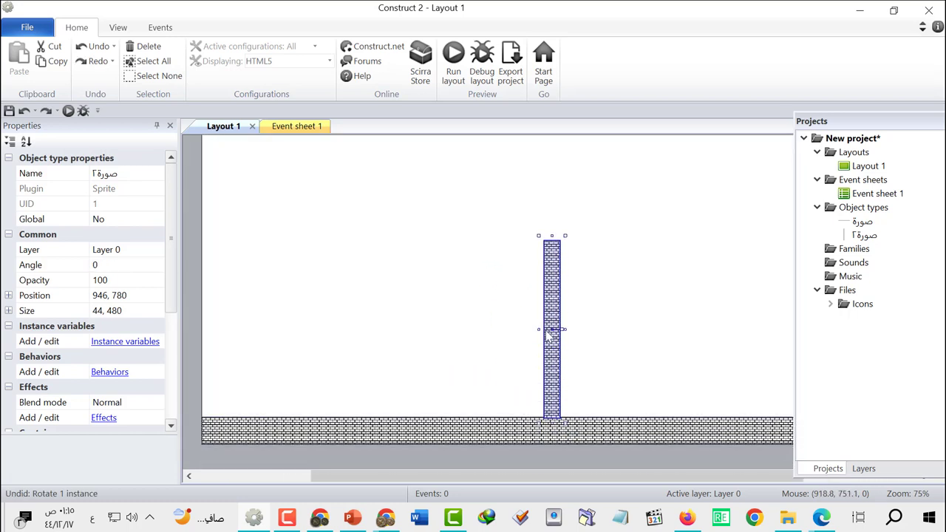
# Slim the net post down to 29 × 426, resting on the brick floor.
pyautogui.moveTo(537, 331); pyautogui.dragTo(559, 342)
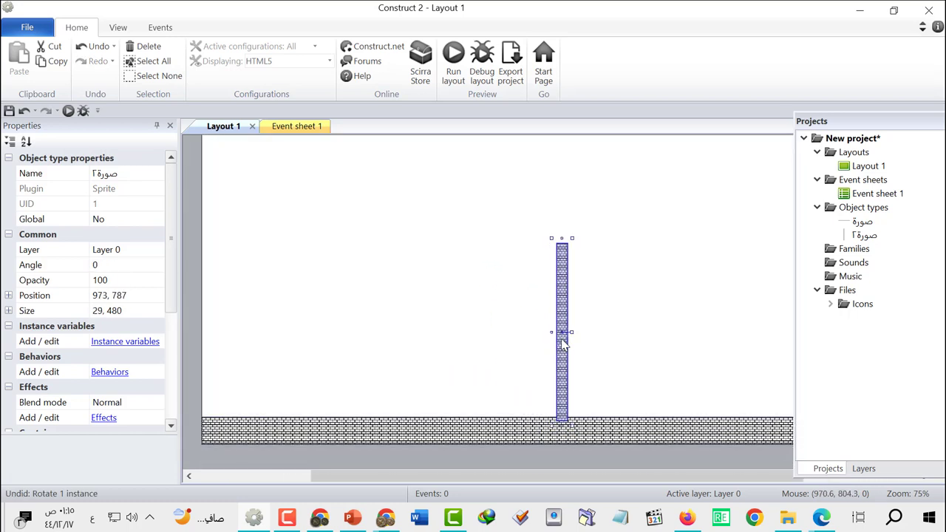
pyautogui.keyDown('ctrl'); pyautogui.scroll(-3, 558, 342); pyautogui.keyUp('ctrl')
pyautogui.keyDown('ctrl'); pyautogui.scroll(-2, 558, 342); pyautogui.keyUp('ctrl')
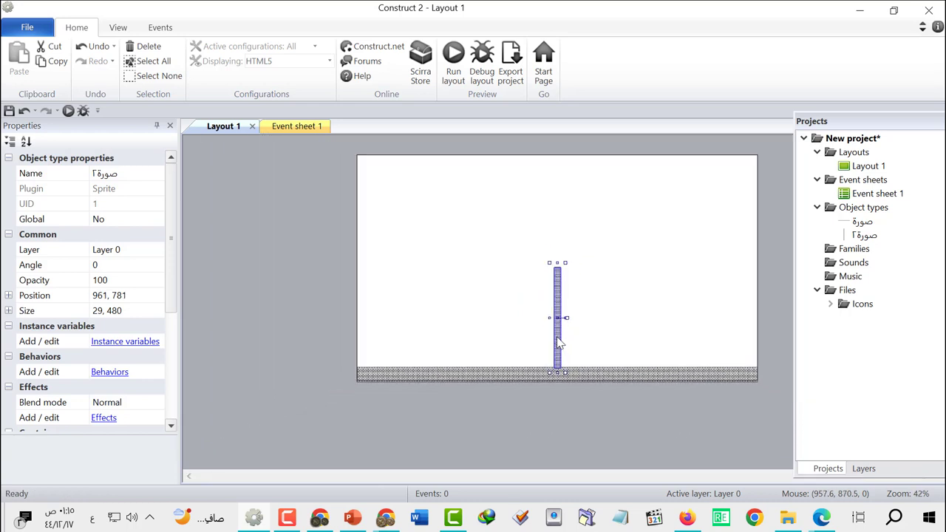
pyautogui.click(641, 350)
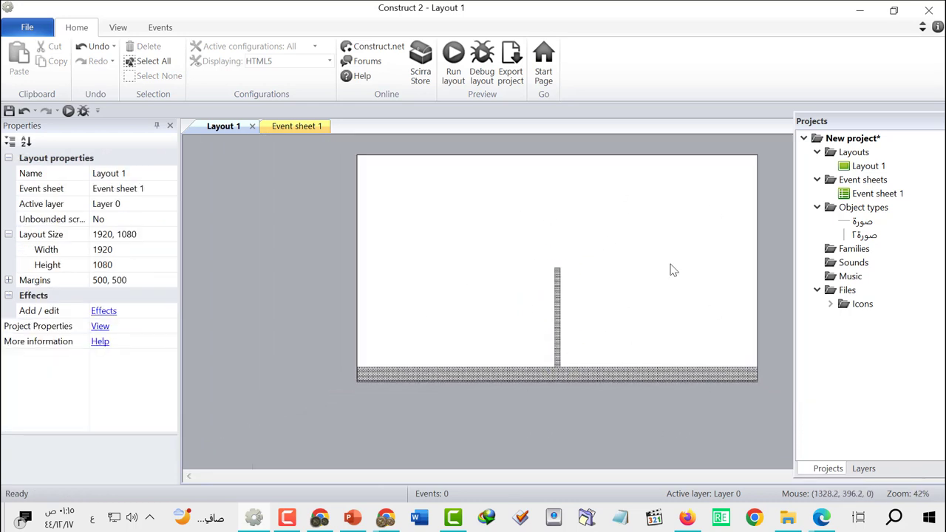
pyautogui.click(558, 290)
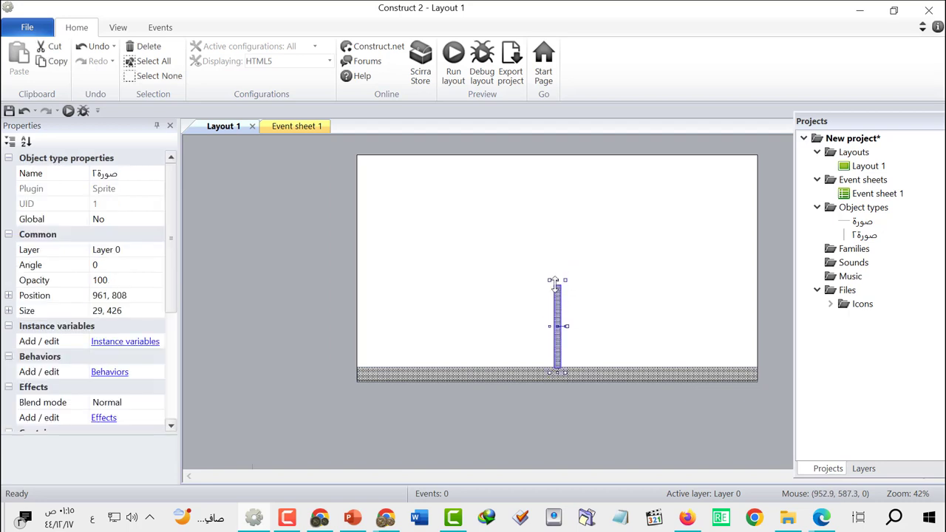
pyautogui.click(559, 260)
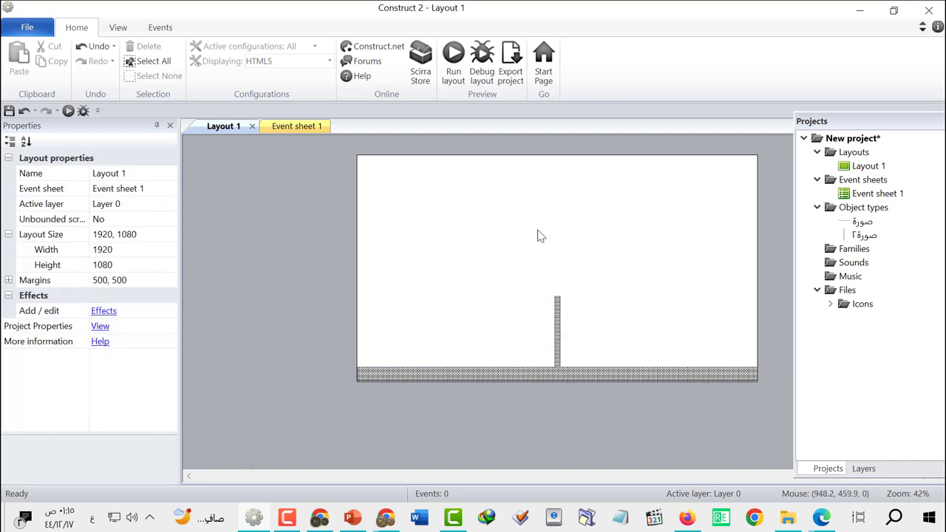
# Preview the layout in Edge to check the floor and net post, then return to Construct 2.
pyautogui.click(457, 66)
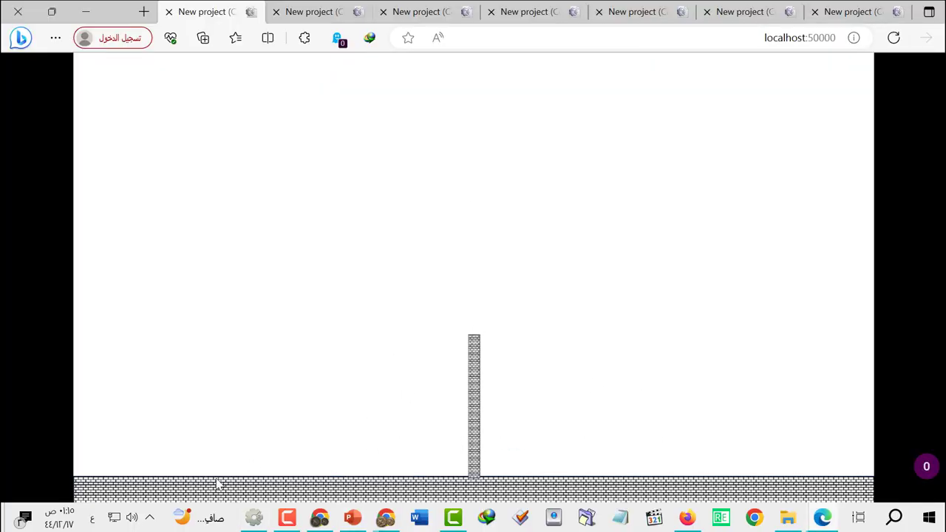
pyautogui.click(253, 517)
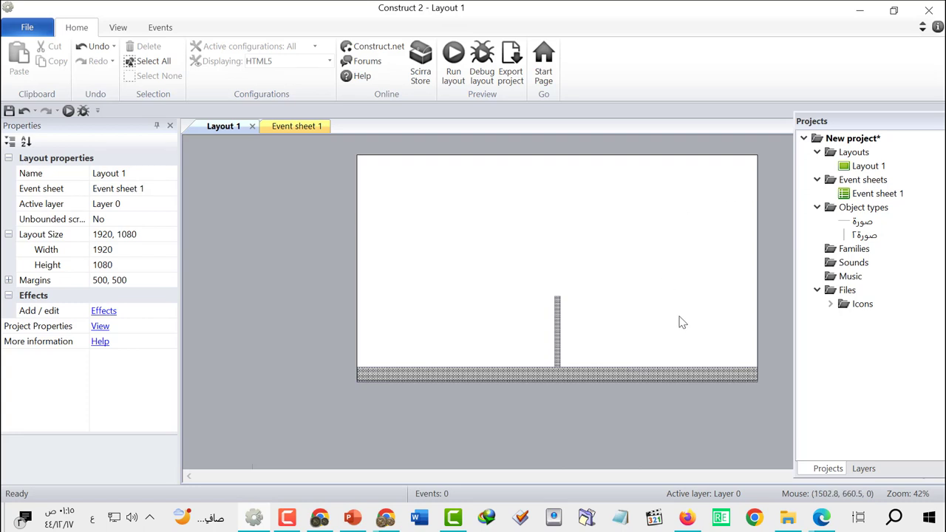
# Drag the green apple 655.png and the red apple pngegg.png into the layout.
pyautogui.click(788, 519)
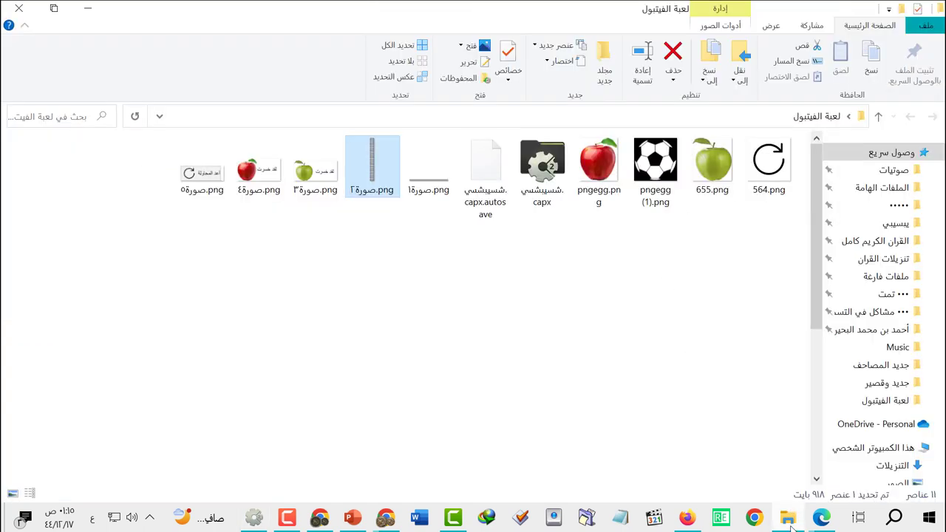
pyautogui.click(708, 168)
pyautogui.moveTo(708, 169); pyautogui.dragTo(674, 318)
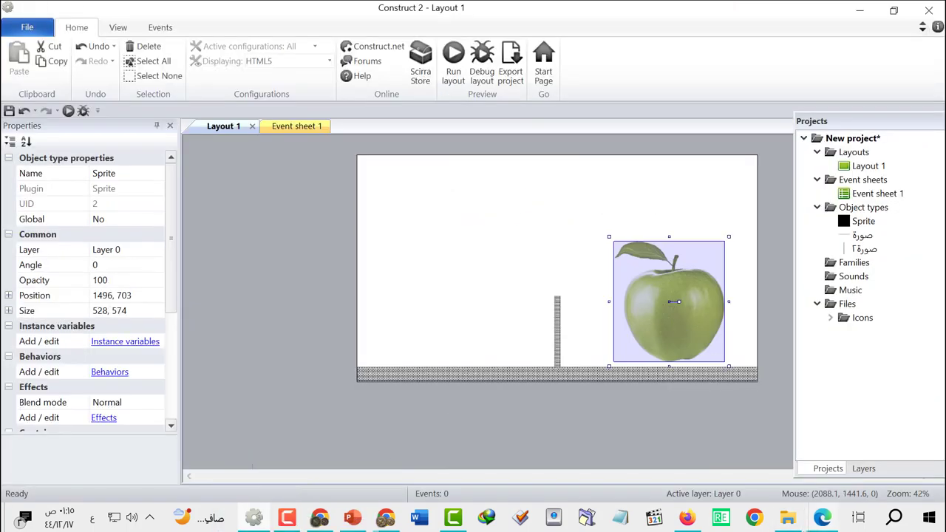
pyautogui.click(788, 517)
pyautogui.moveTo(599, 169)
pyautogui.mouseDown()
pyautogui.moveTo(254, 521)
pyautogui.moveTo(418, 290)
pyautogui.mouseUp()
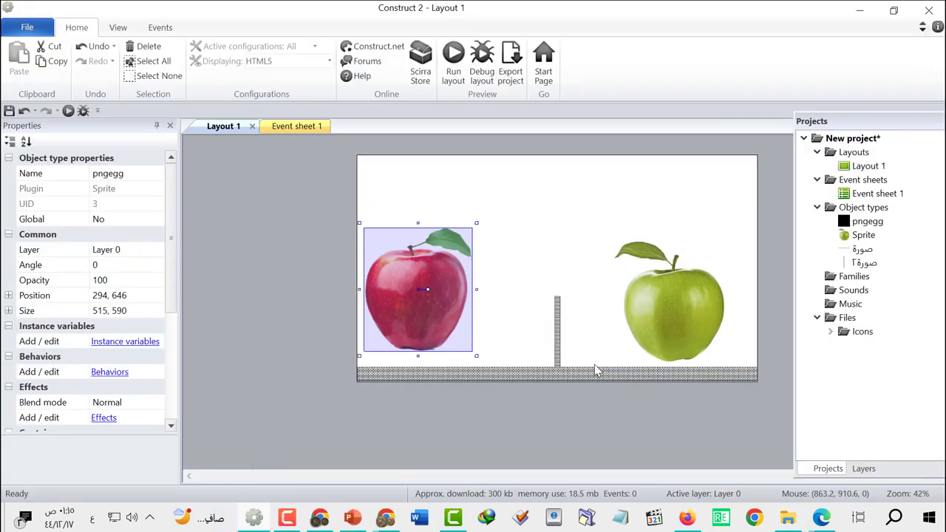
# Add the football image, shrink it and move it to the top centre above the net.
pyautogui.click(788, 517)
pyautogui.moveTo(655, 169)
pyautogui.mouseDown()
pyautogui.moveTo(329, 482)
pyautogui.moveTo(599, 215)
pyautogui.moveTo(576, 214)
pyautogui.mouseUp()
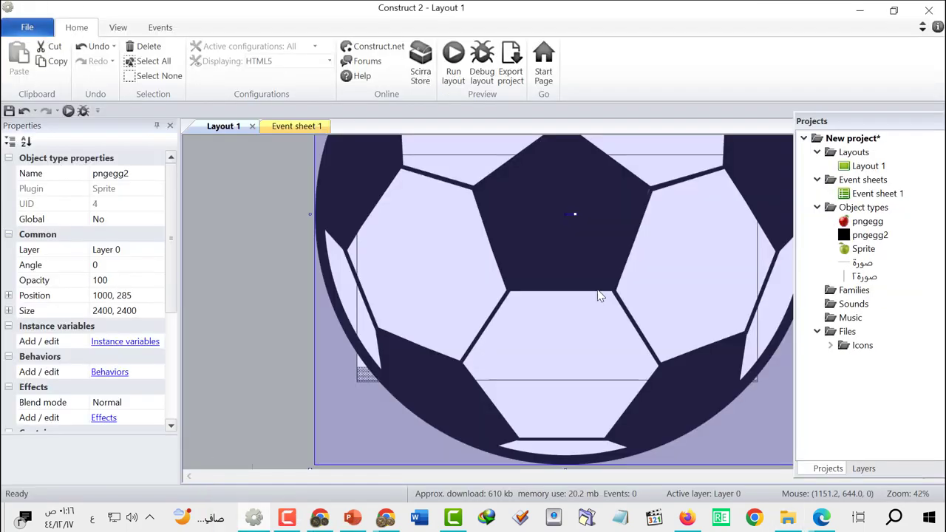
pyautogui.keyDown('ctrl'); pyautogui.scroll(-4, 570, 265); pyautogui.keyUp('ctrl')
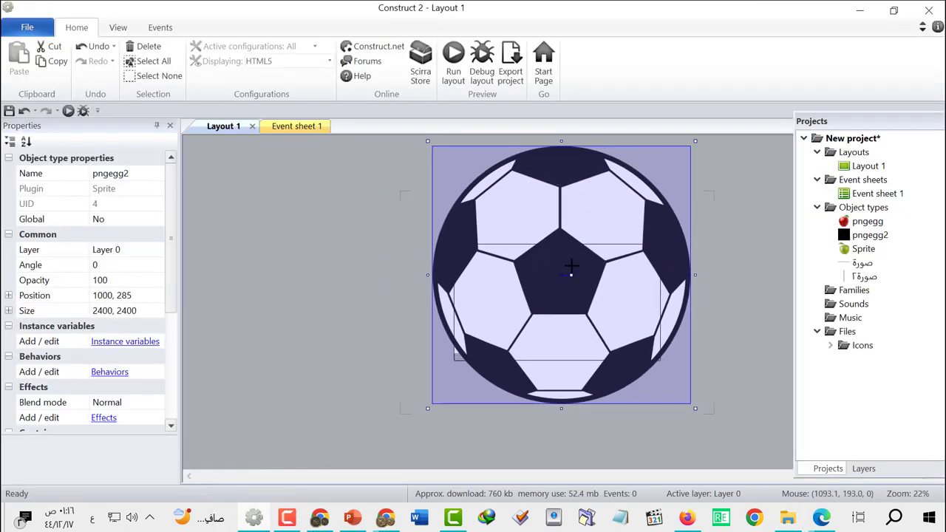
pyautogui.keyDown('ctrl'); pyautogui.scroll(-1, 571, 274); pyautogui.keyUp('ctrl')
pyautogui.moveTo(674, 167); pyautogui.dragTo(488, 354)
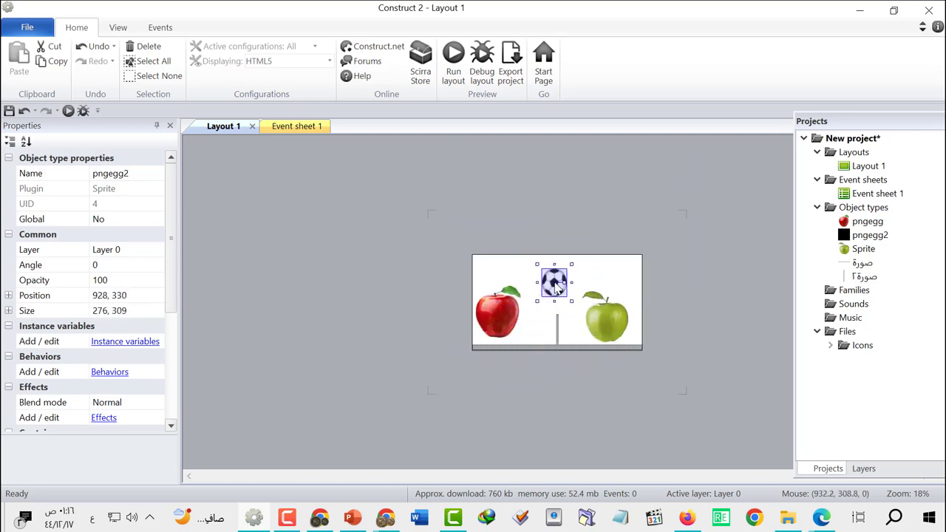
pyautogui.moveTo(470, 376)
pyautogui.mouseDown()
pyautogui.moveTo(556, 296)
pyautogui.moveTo(559, 244)
pyautogui.moveTo(531, 215)
pyautogui.mouseUp()
pyautogui.keyDown('ctrl'); pyautogui.scroll(3, 556, 296); pyautogui.keyUp('ctrl')
pyautogui.keyDown('ctrl'); pyautogui.scroll(3, 556, 296); pyautogui.keyUp('ctrl')
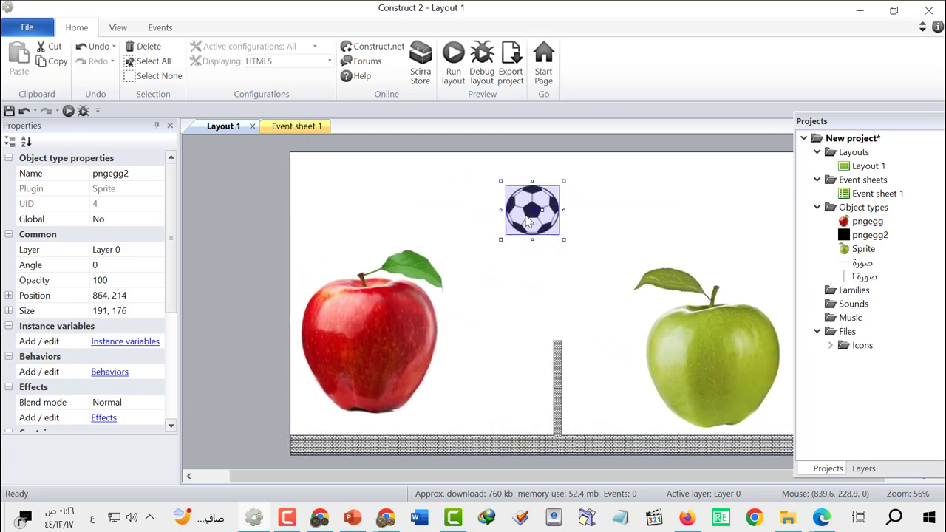
pyautogui.click(407, 327)
# Resize the red apple, then move the green apple to the left and shrink it.
pyautogui.moveTo(447, 419)
pyautogui.mouseDown()
pyautogui.moveTo(342, 286)
pyautogui.moveTo(409, 362)
pyautogui.mouseUp()
pyautogui.click(398, 358)
pyautogui.click(378, 331)
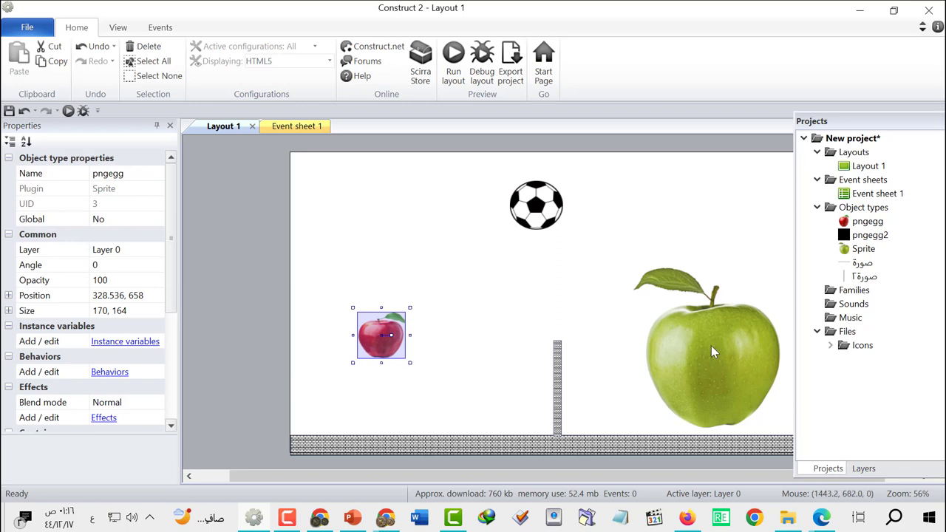
pyautogui.moveTo(711, 352); pyautogui.dragTo(372, 374)
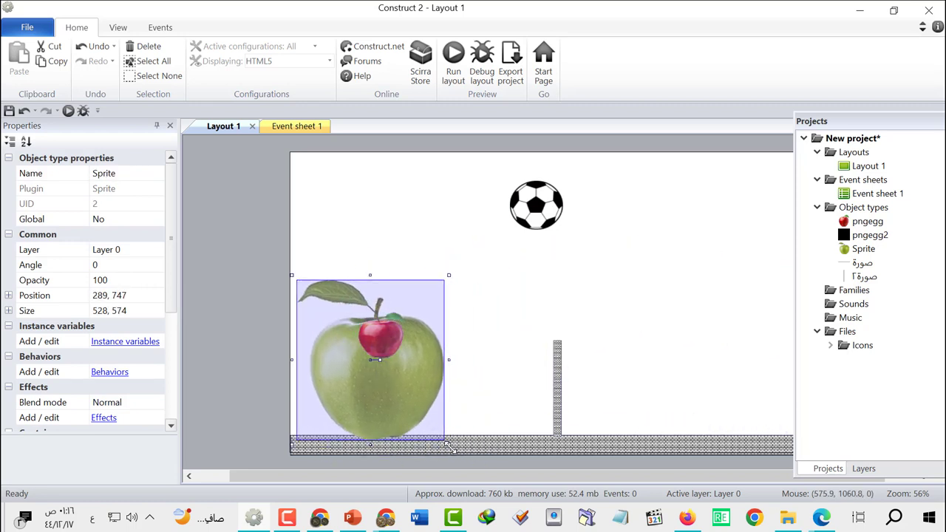
pyautogui.moveTo(449, 444)
pyautogui.mouseDown()
pyautogui.moveTo(339, 324)
pyautogui.moveTo(386, 337)
pyautogui.mouseUp()
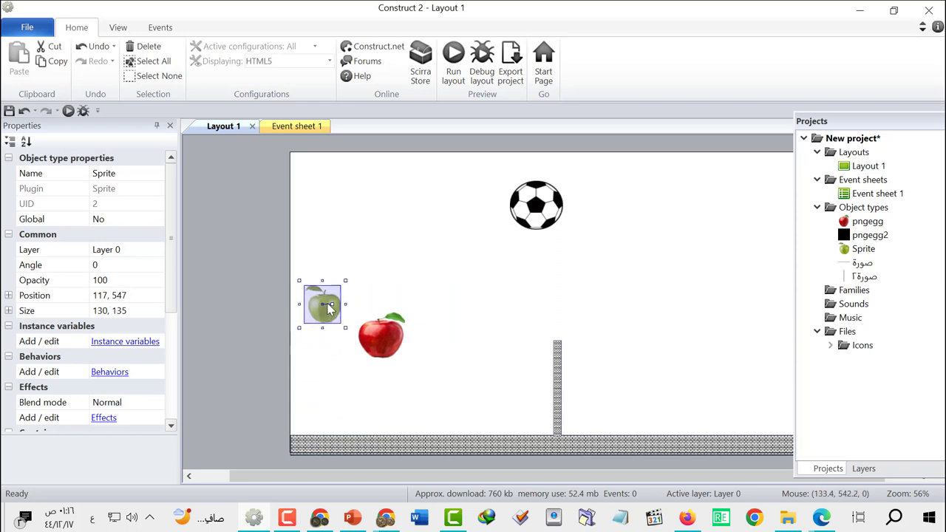
pyautogui.moveTo(397, 354)
pyautogui.mouseDown()
pyautogui.moveTo(409, 365)
pyautogui.moveTo(736, 363)
pyautogui.moveTo(727, 359)
pyautogui.mouseUp()
# Resize the red apple right of the net to 156 × 152.
pyautogui.click(742, 372)
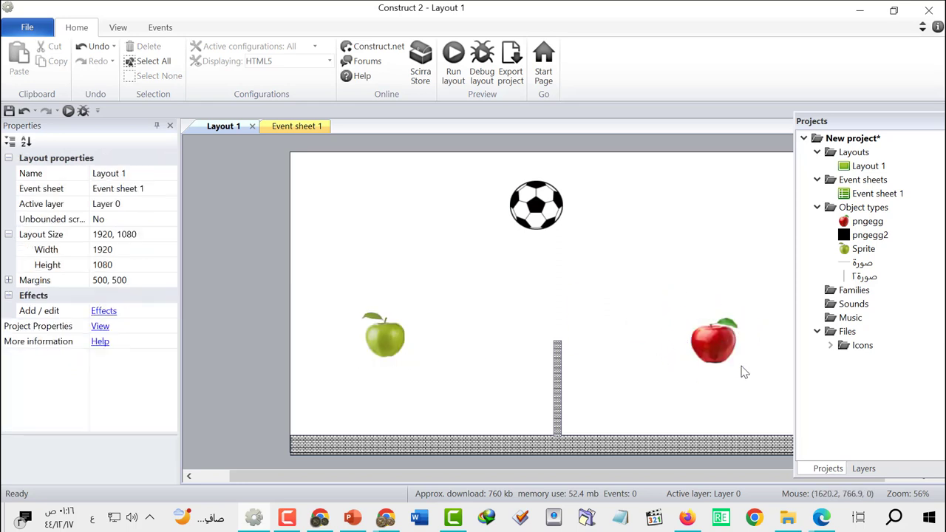
pyautogui.click(748, 377)
pyautogui.moveTo(743, 371); pyautogui.dragTo(738, 364)
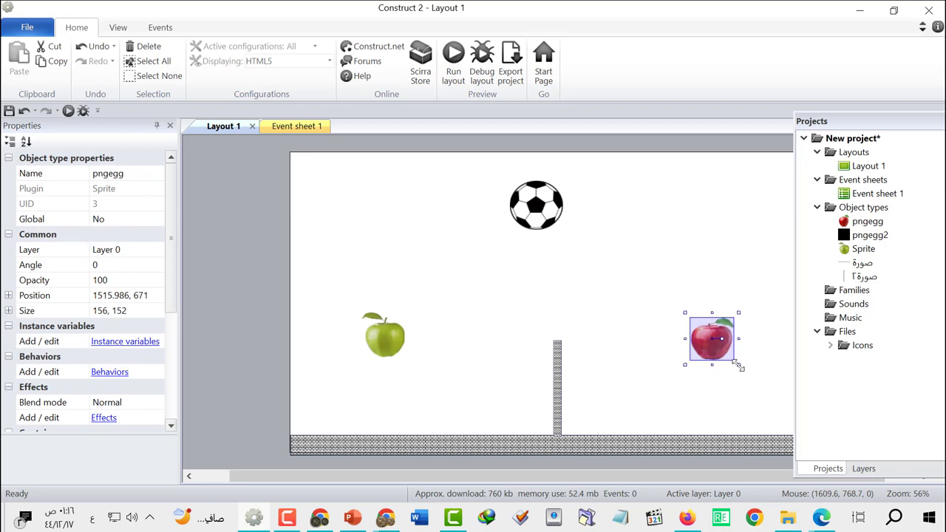
pyautogui.click(476, 292)
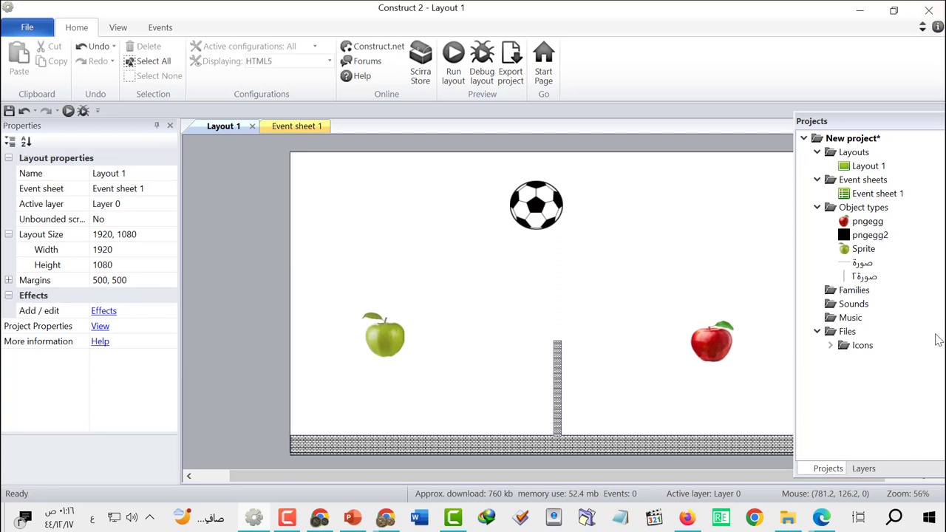
pyautogui.click(584, 443)
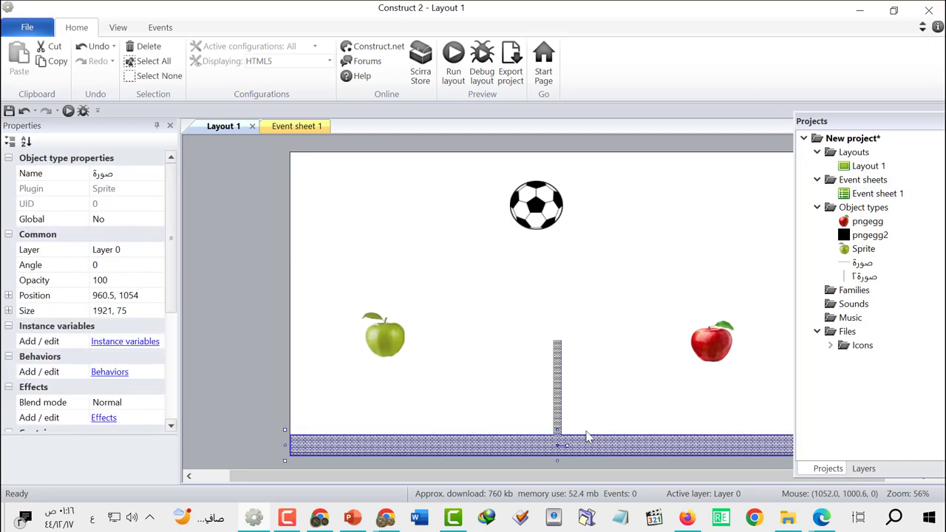
# Add the Solid behavior to the brick floor strip.
pyautogui.click(464, 392)
pyautogui.keyDown('ctrl'); pyautogui.scroll(-1, 464, 391); pyautogui.keyUp('ctrl')
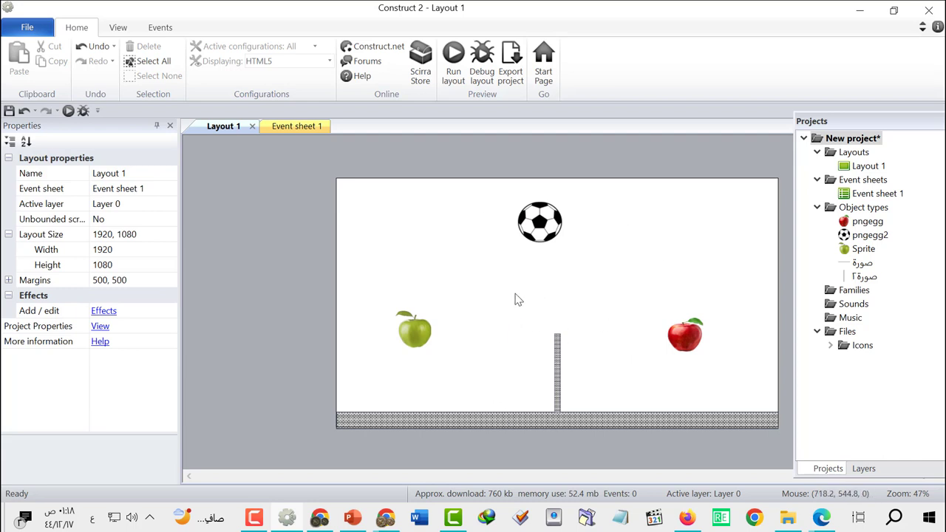
pyautogui.click(566, 419)
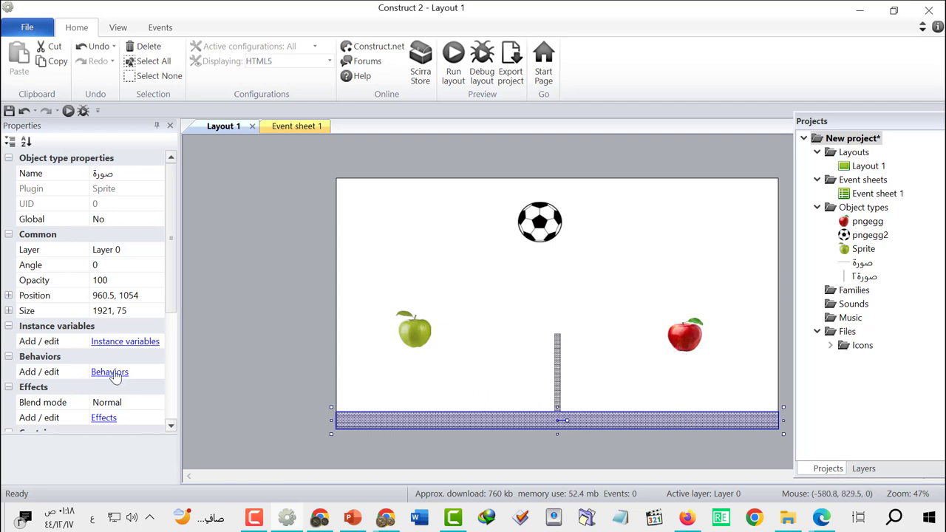
pyautogui.scroll(-1, 85, 373)
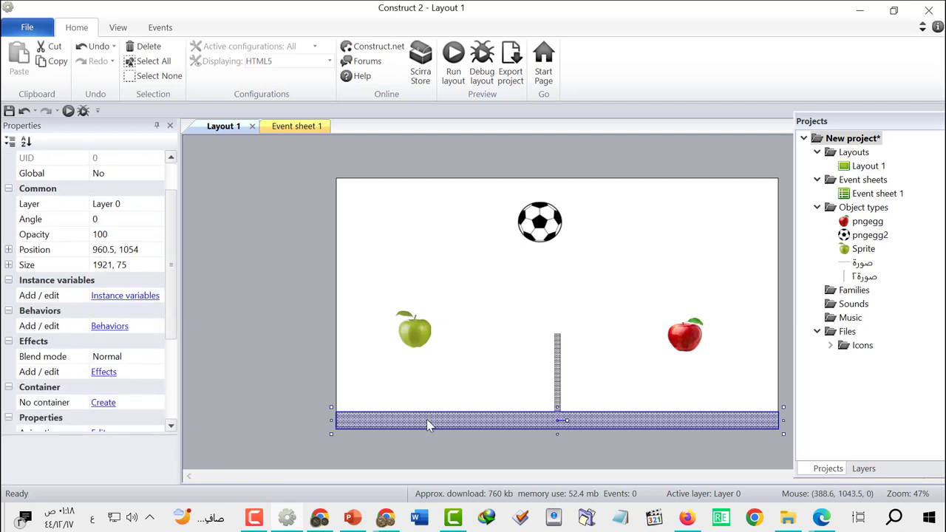
pyautogui.scroll(-1, 127, 370)
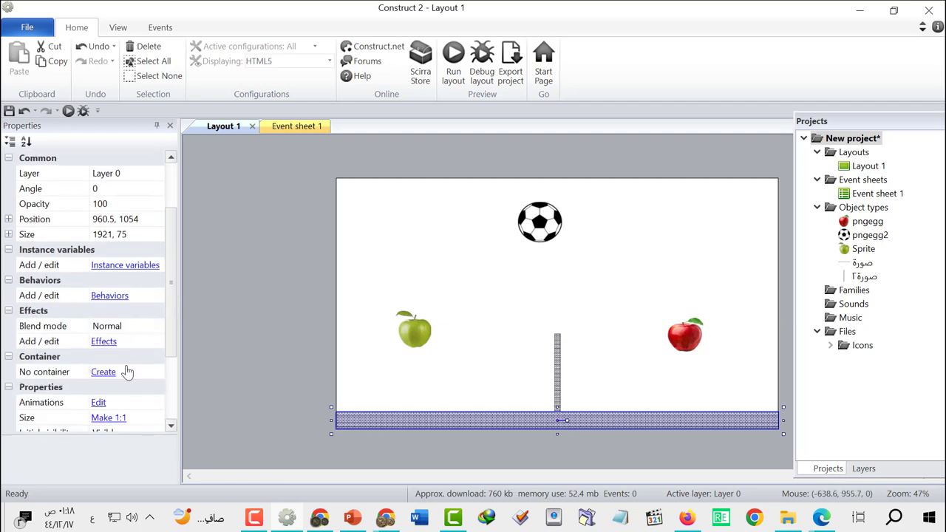
pyautogui.scroll(-1, 127, 369)
pyautogui.scroll(-1, 127, 372)
pyautogui.scroll(3, 128, 372)
pyautogui.scroll(1, 125, 370)
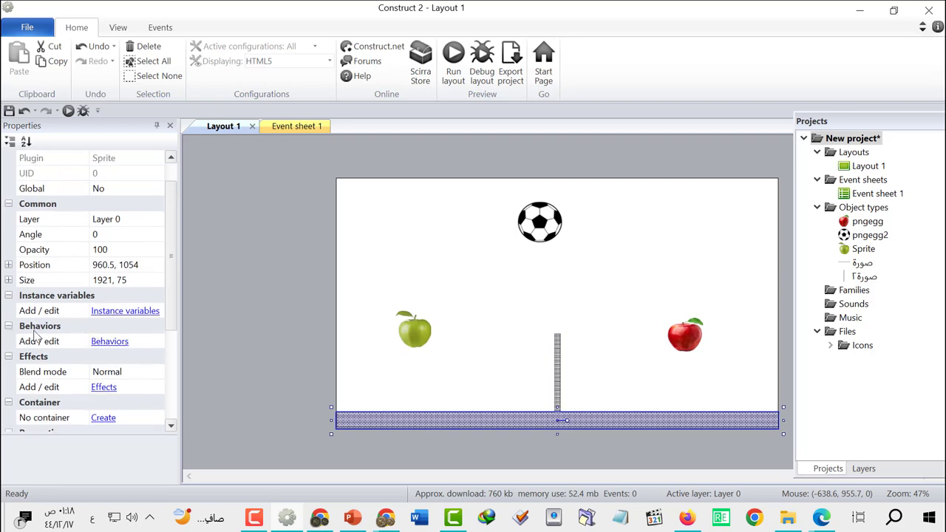
pyautogui.click(109, 341)
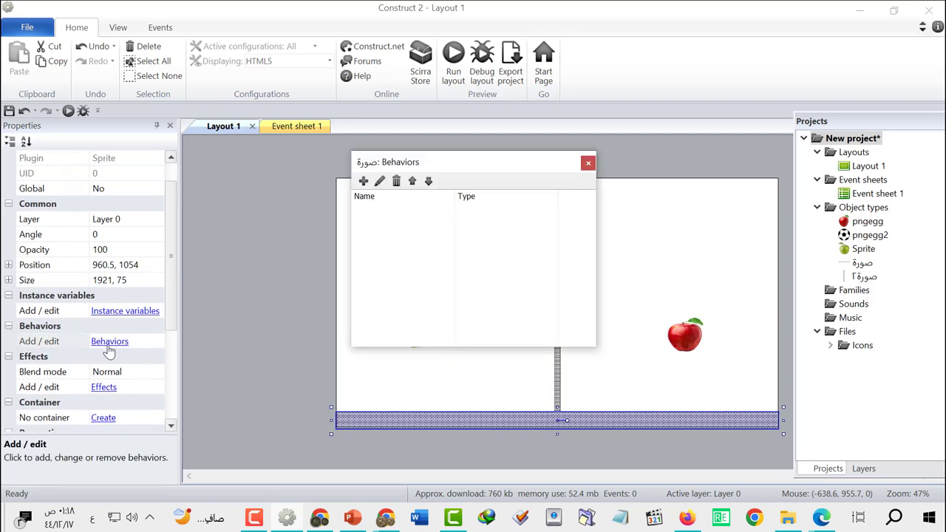
pyautogui.click(362, 182)
pyautogui.click(526, 185)
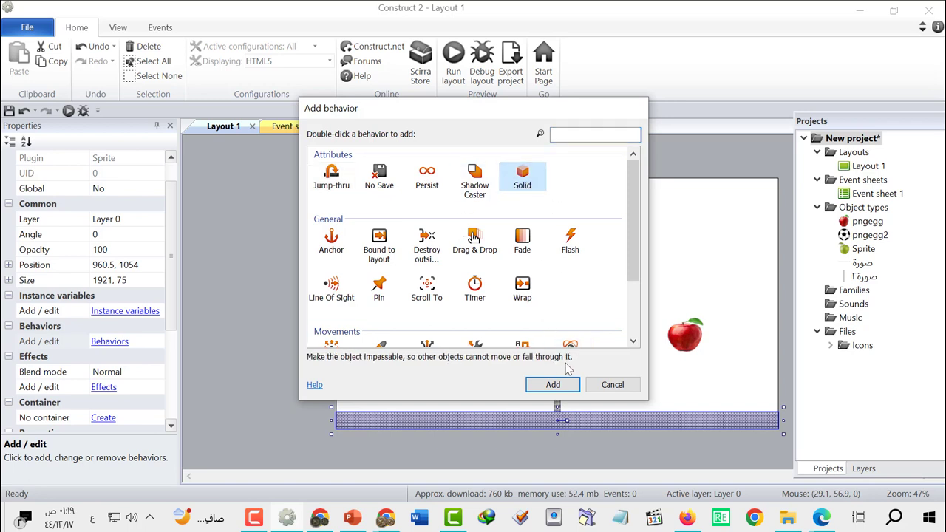
pyautogui.click(556, 385)
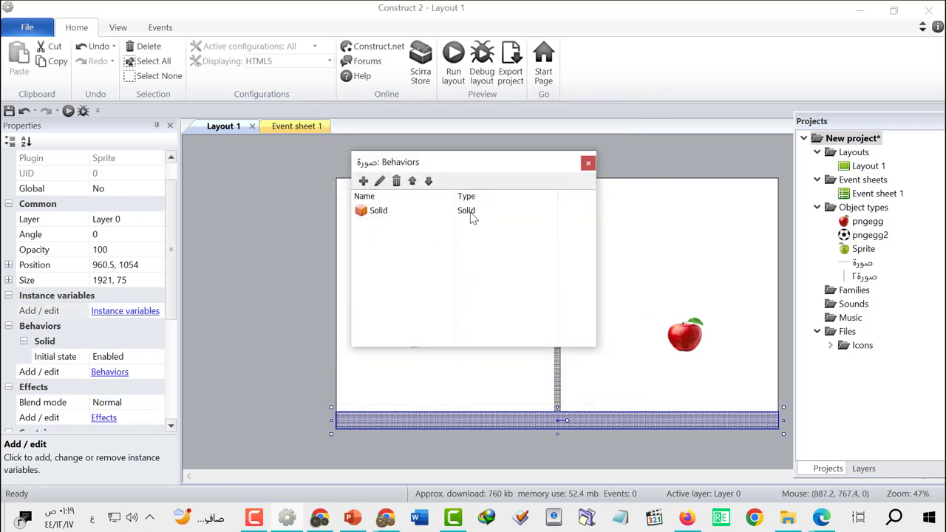
pyautogui.click(588, 163)
# Add the Solid behavior to the centre net pillar.
pyautogui.click(558, 378)
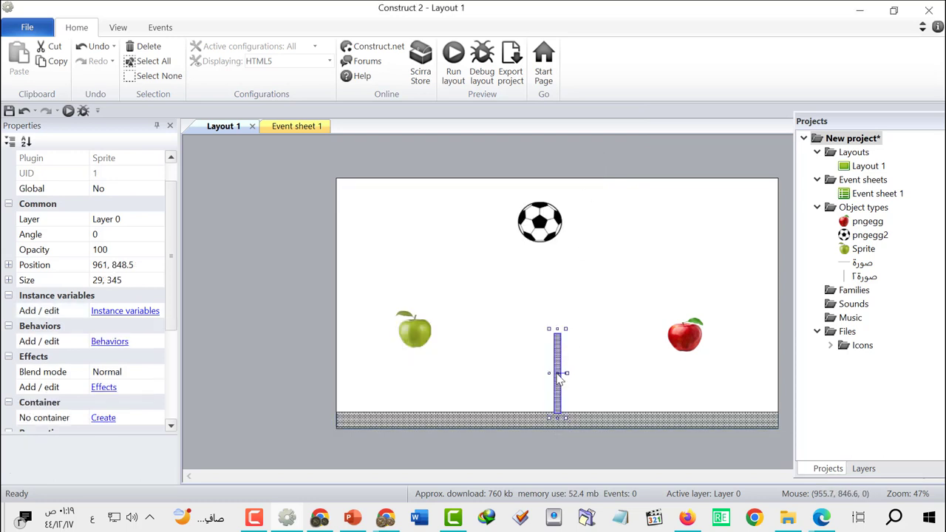
pyautogui.click(109, 343)
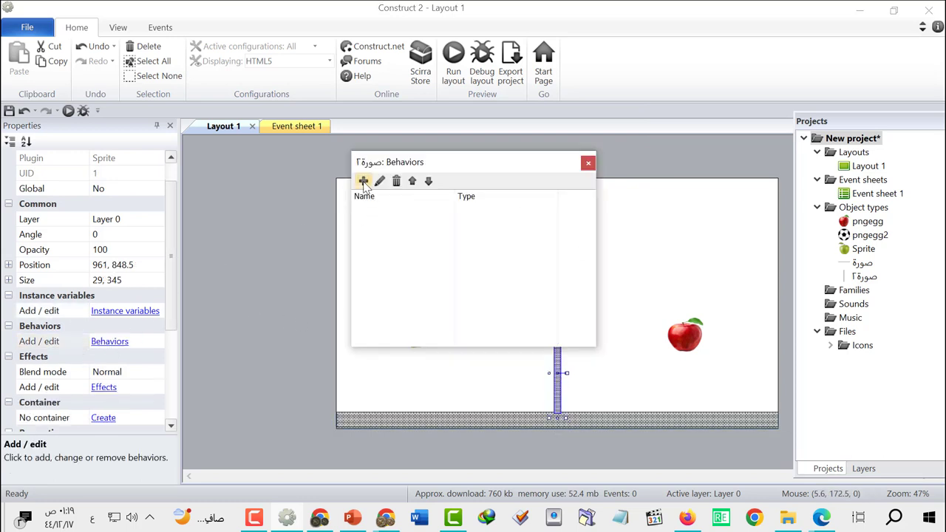
pyautogui.click(365, 182)
pyautogui.click(522, 191)
pyautogui.click(562, 384)
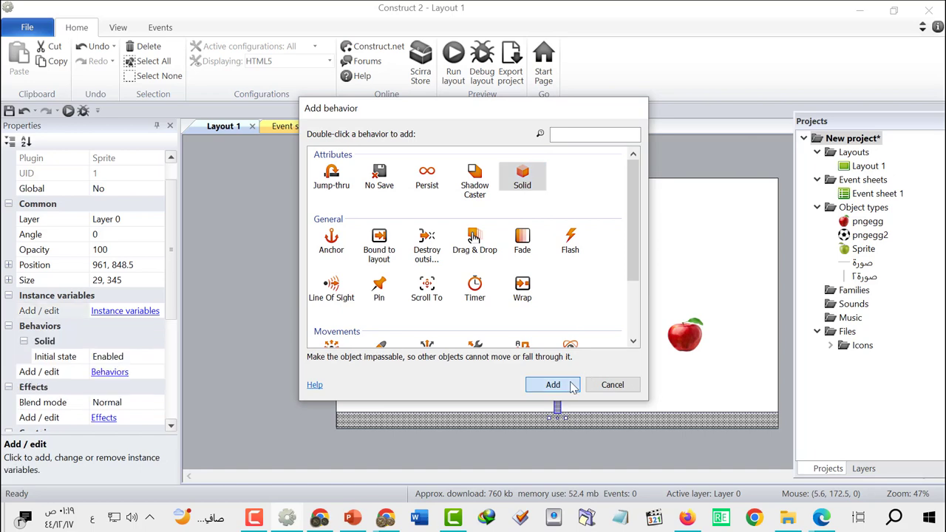
pyautogui.click(589, 163)
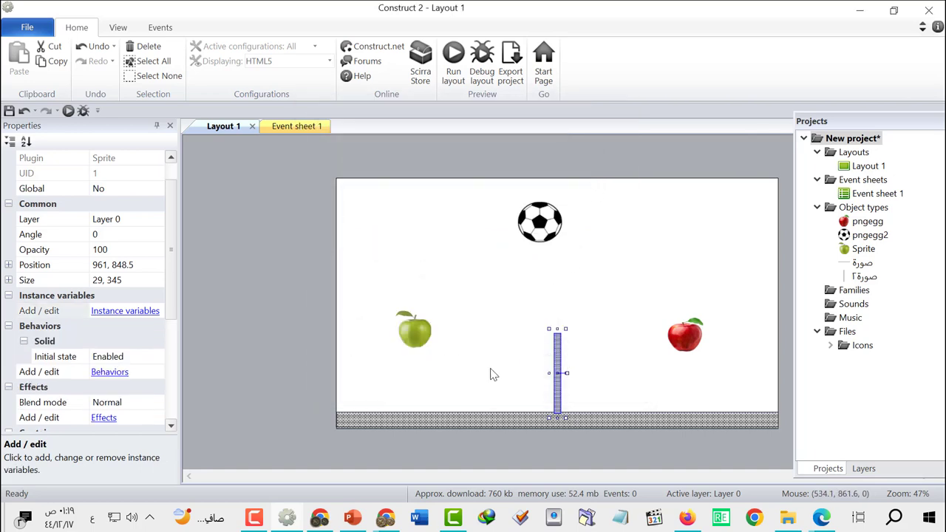
pyautogui.click(503, 359)
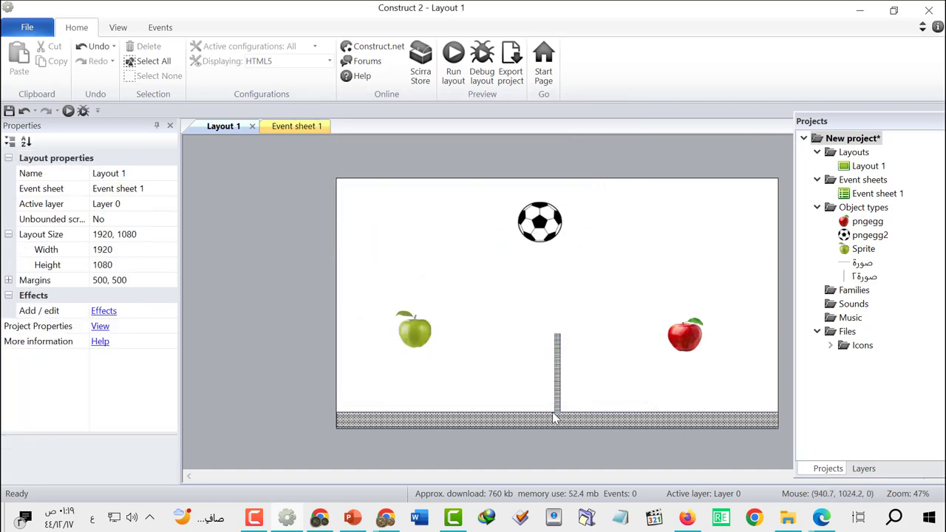
# Add the Platform movement behavior to the green apple.
pyautogui.click(420, 338)
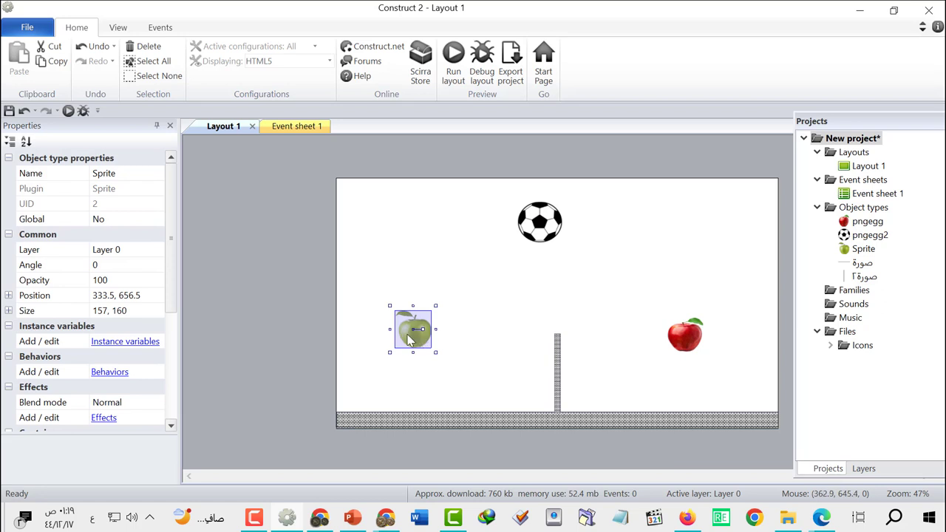
pyautogui.click(110, 371)
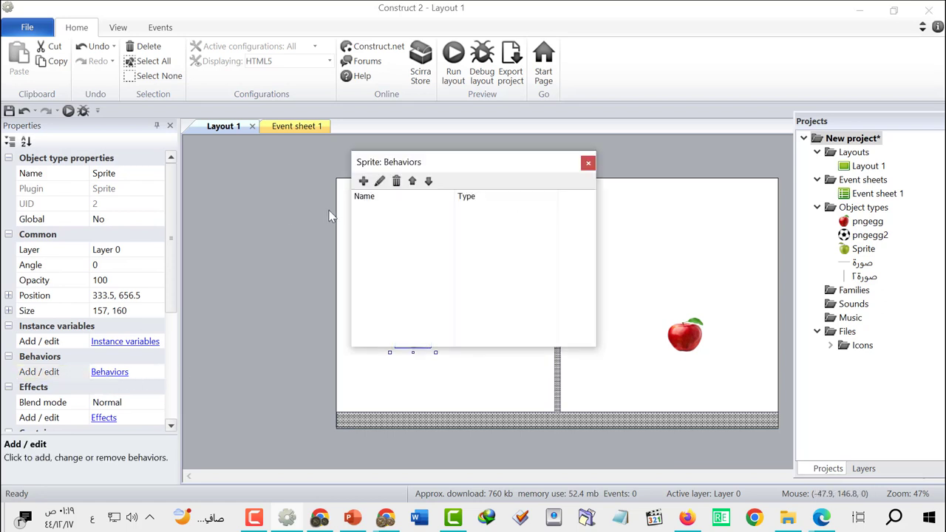
pyautogui.click(363, 181)
pyautogui.scroll(-2, 392, 246)
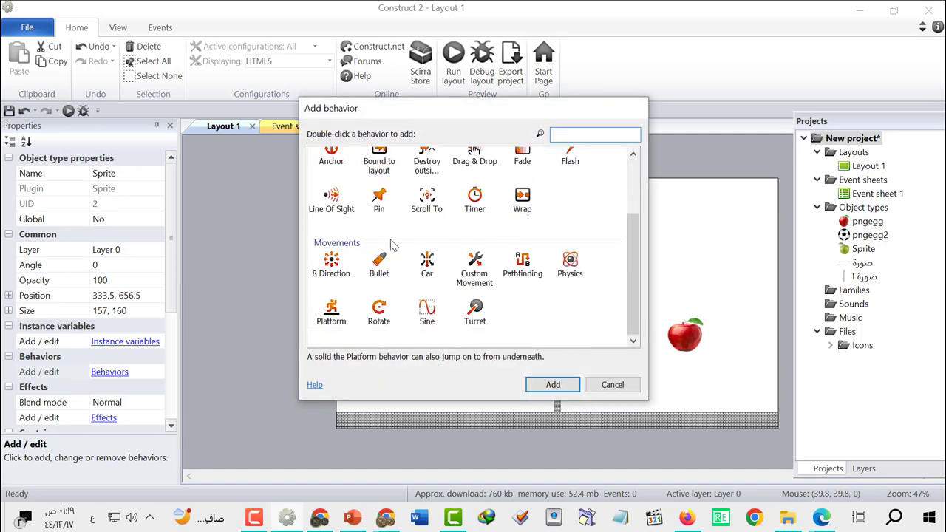
pyautogui.click(330, 314)
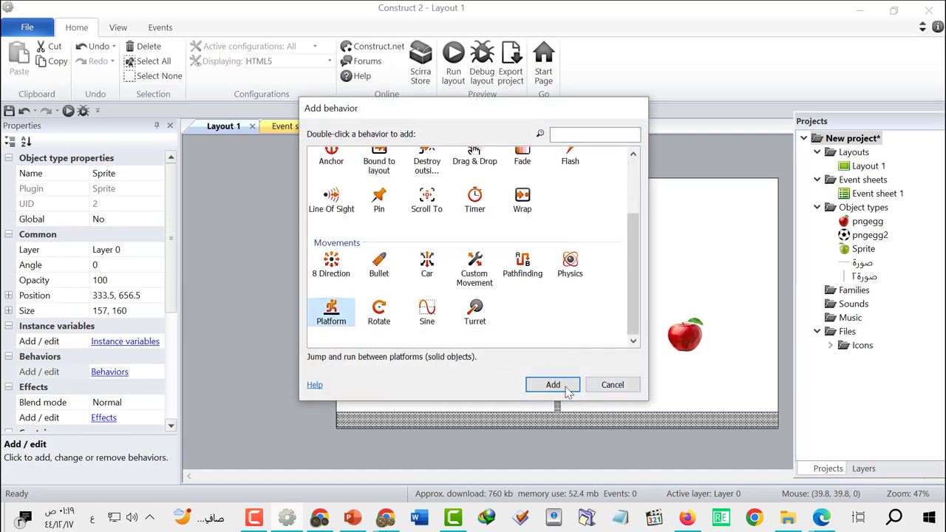
pyautogui.click(553, 384)
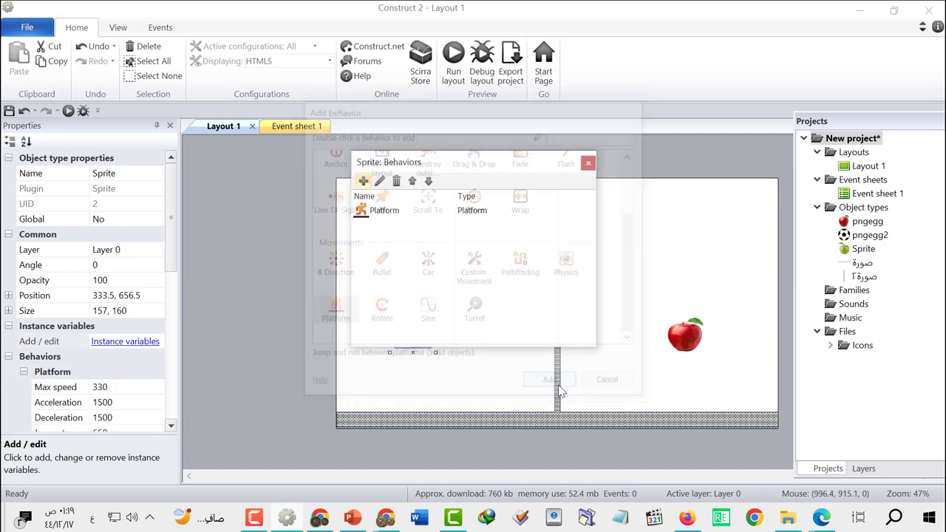
pyautogui.click(588, 166)
# Add the Platform movement behavior to the red apple.
pyautogui.click(676, 337)
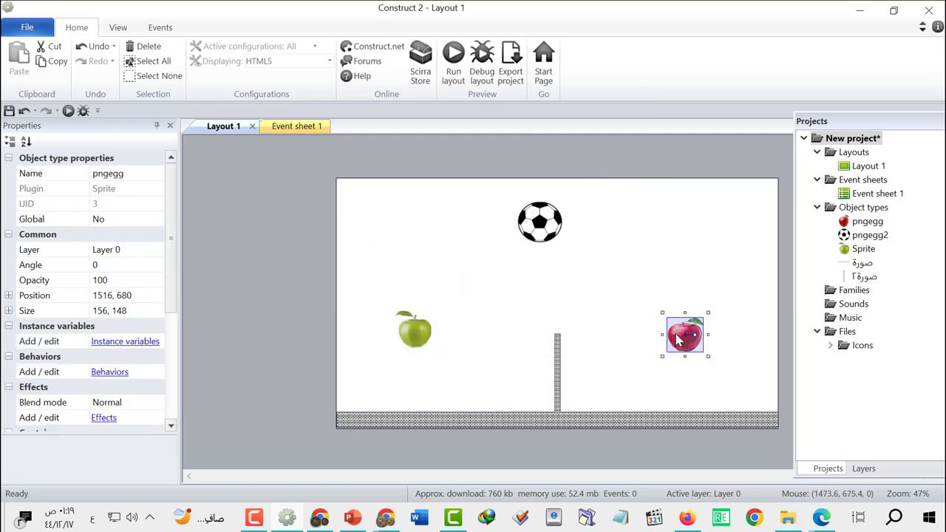
pyautogui.click(102, 373)
pyautogui.click(365, 181)
pyautogui.scroll(-3, 394, 273)
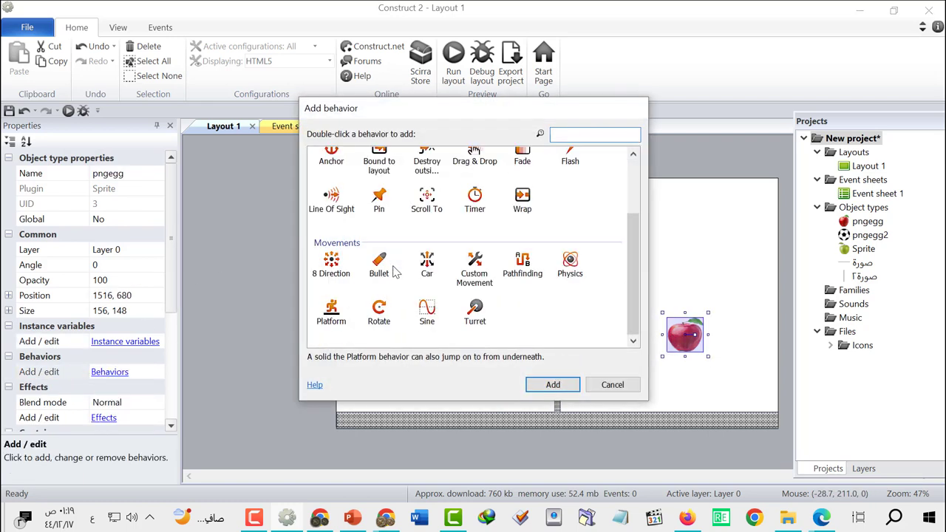
pyautogui.click(342, 311)
pyautogui.click(553, 385)
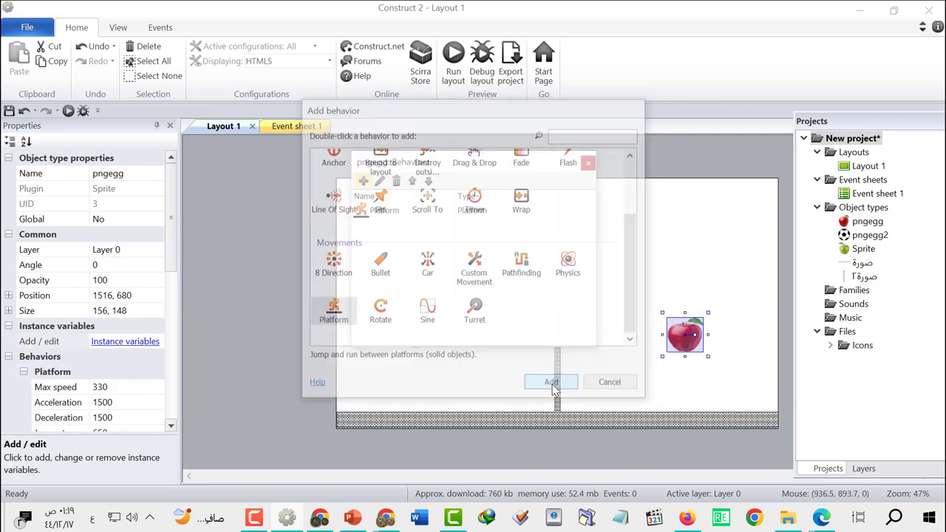
pyautogui.click(588, 162)
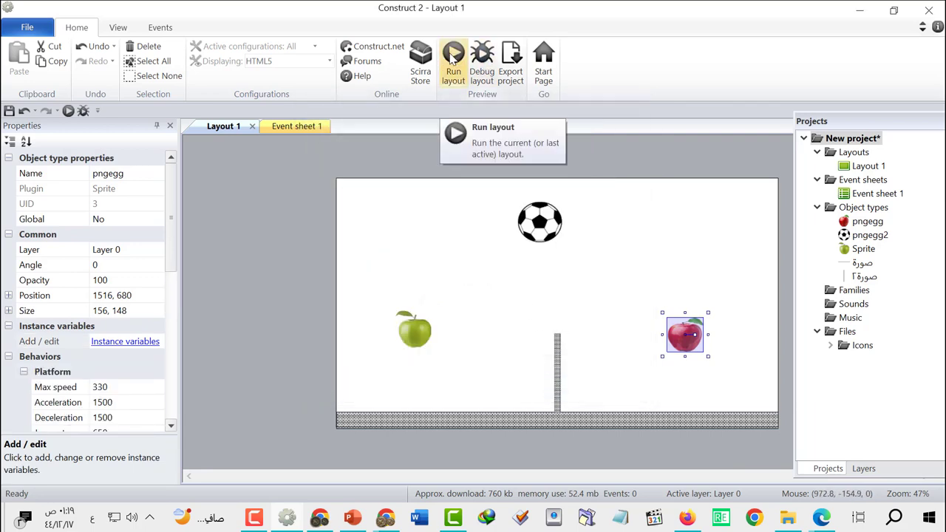
pyautogui.click(453, 59)
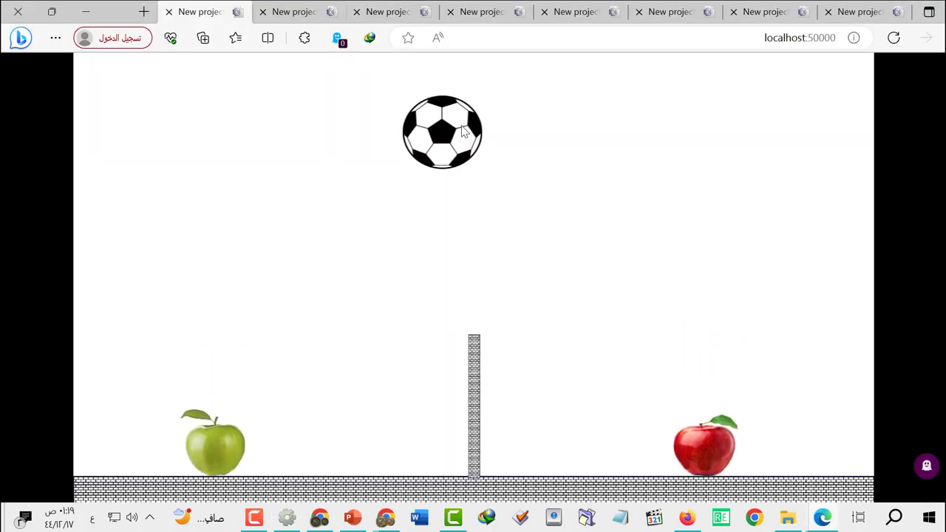
pyautogui.press('Right')
pyautogui.press('Left')
pyautogui.press('space')
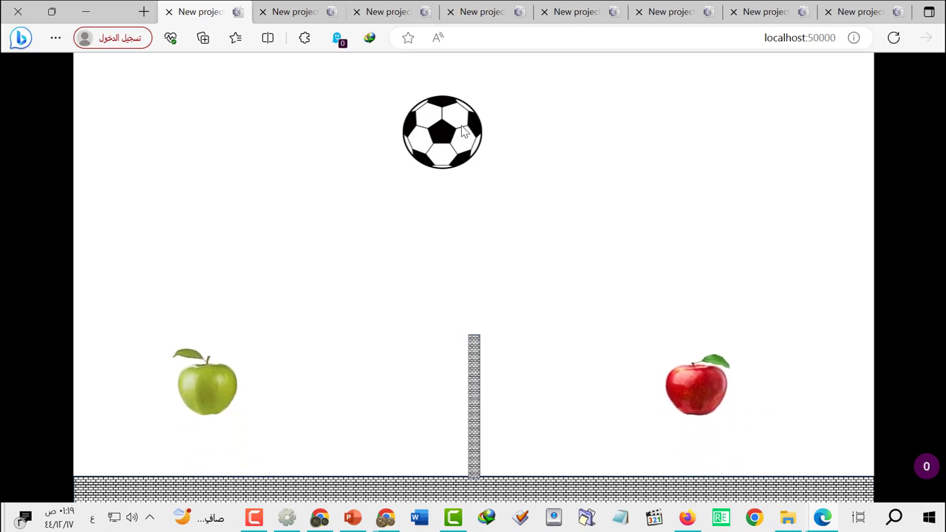
pyautogui.press('Up')
pyautogui.press('Right')
pyautogui.press('Up')
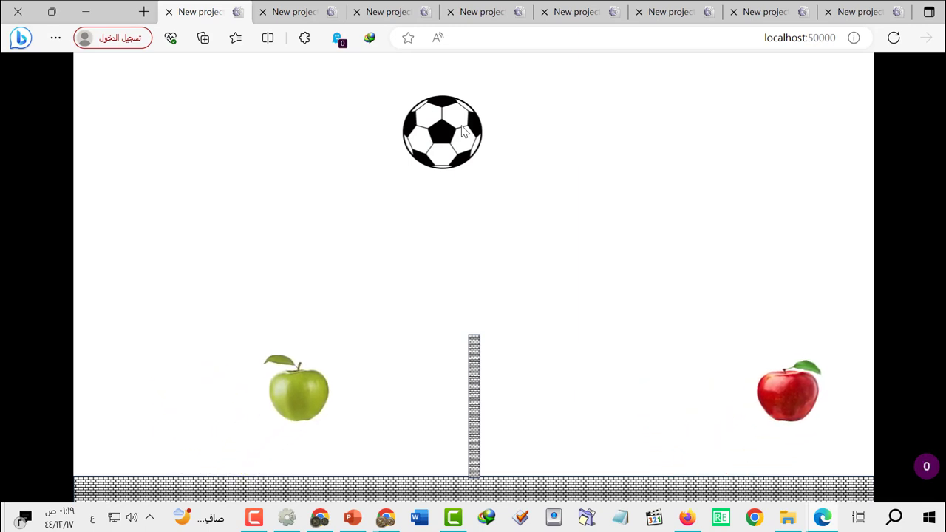
pyautogui.press('Left')
pyautogui.press('Up')
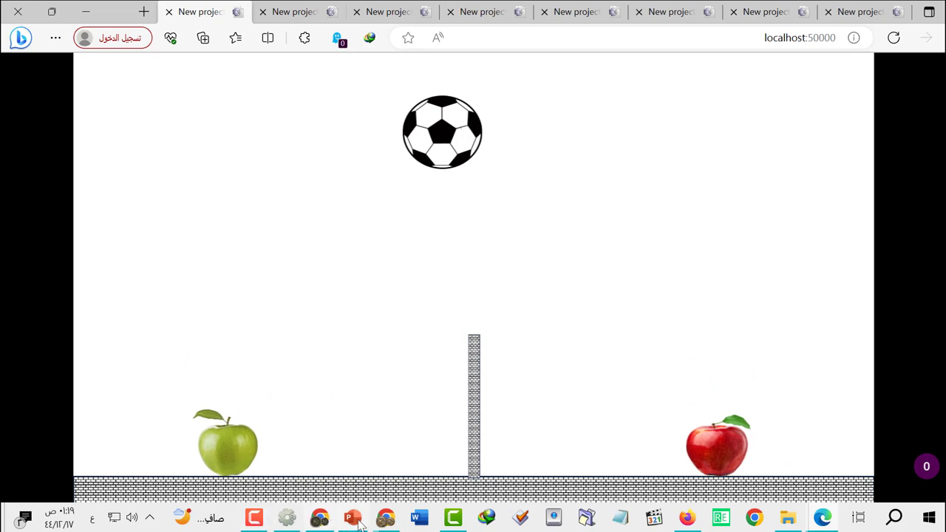
# Enable Platform Double jump on both the green and red apples.
pyautogui.click(286, 524)
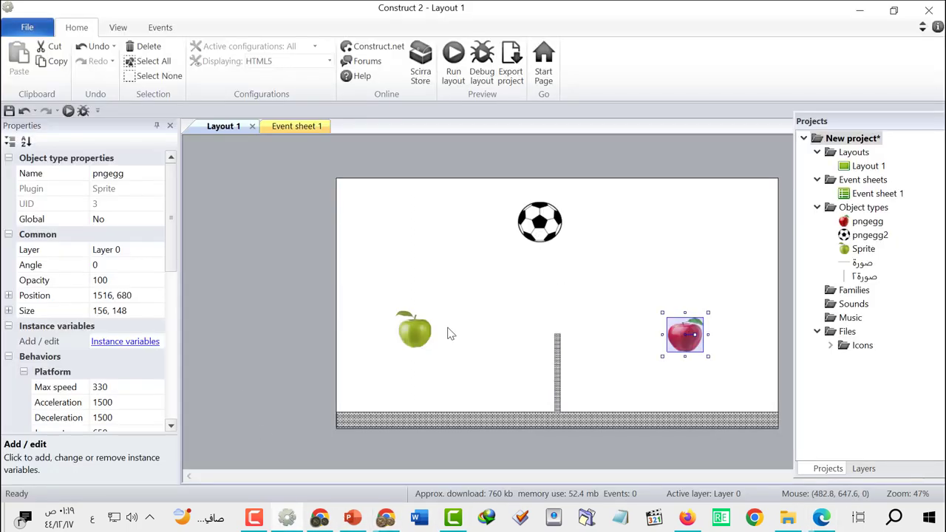
pyautogui.click(426, 328)
pyautogui.scroll(-2, 124, 344)
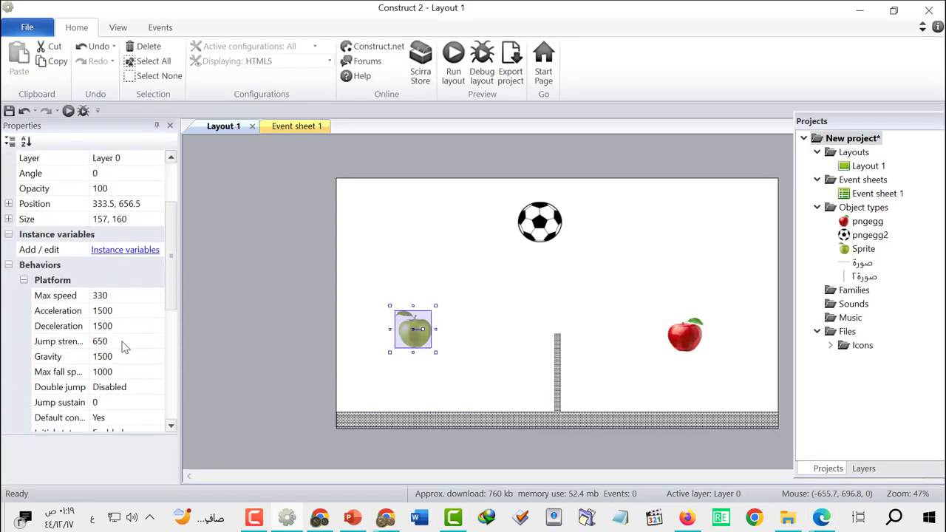
pyautogui.scroll(-2, 125, 344)
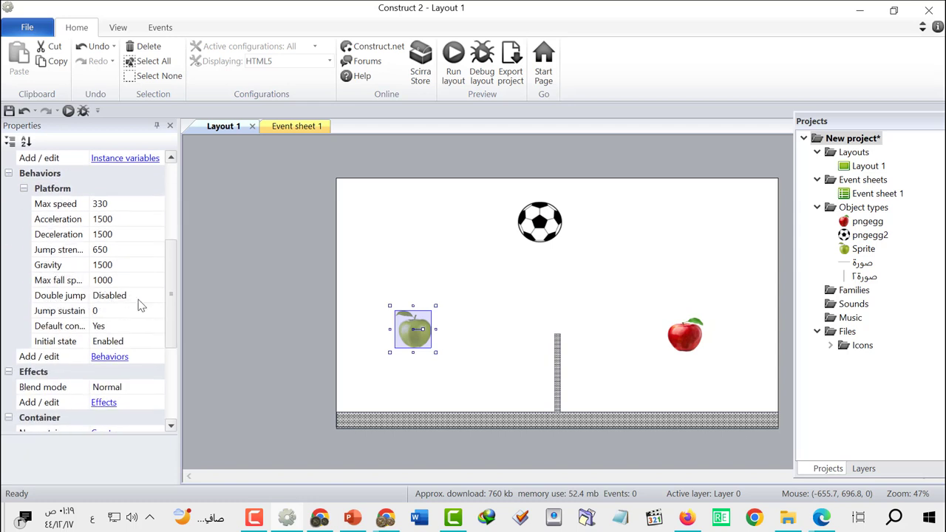
pyautogui.click(127, 298)
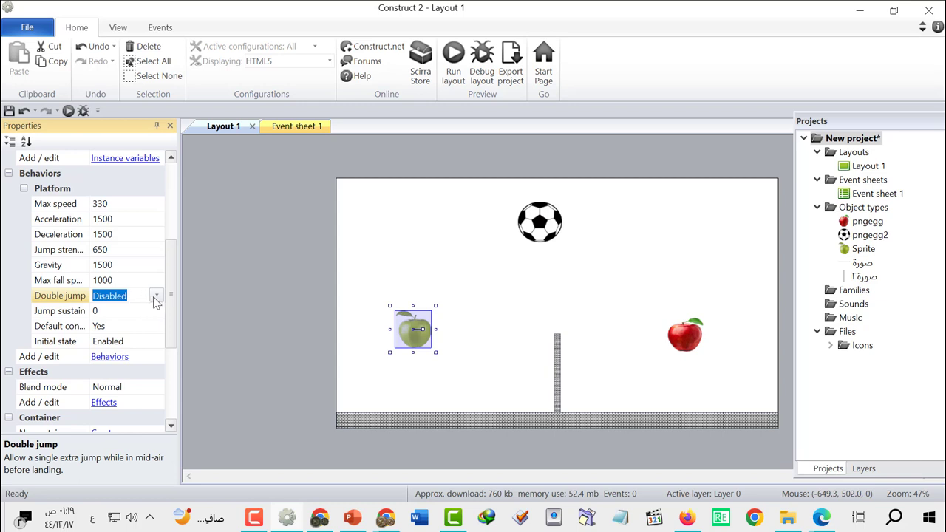
pyautogui.click(156, 297)
pyautogui.click(150, 327)
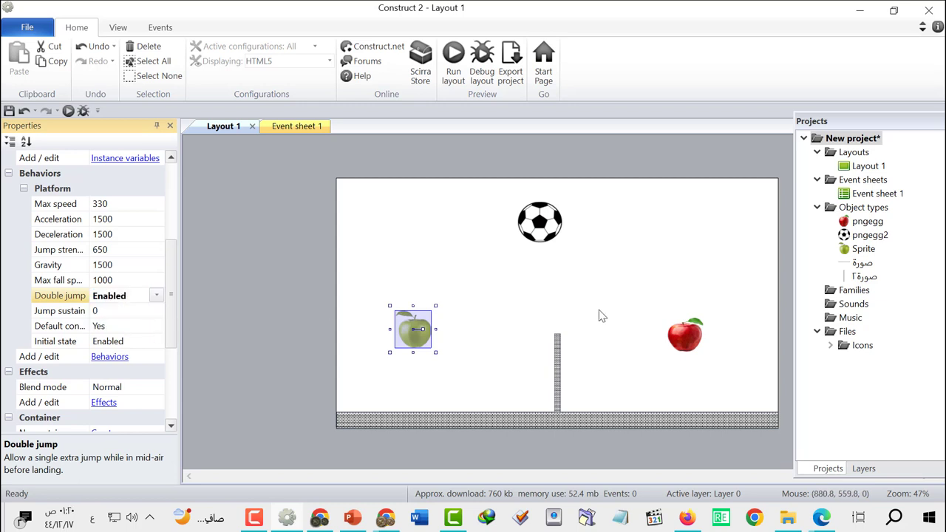
pyautogui.click(684, 336)
pyautogui.click(127, 298)
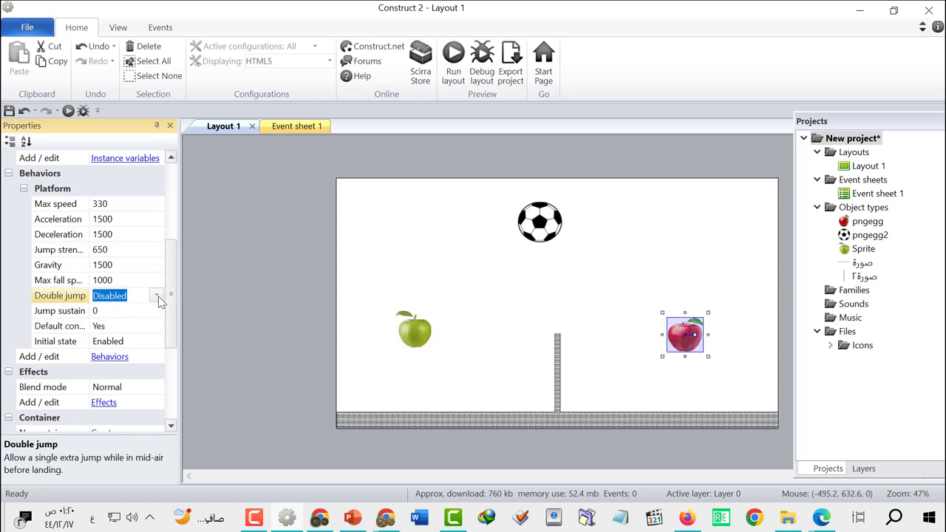
pyautogui.click(156, 295)
pyautogui.click(150, 328)
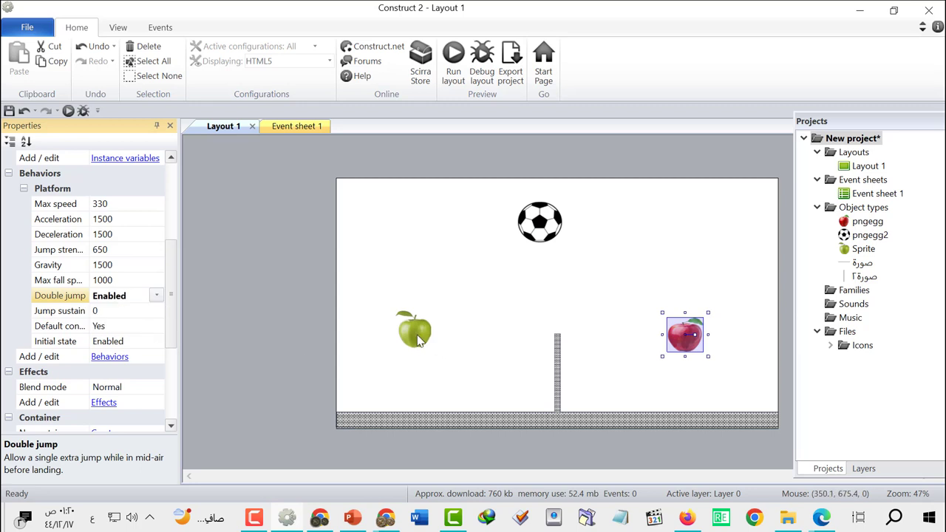
# Set the Platform Max speed of the green and red apples to 800.
pyautogui.click(413, 329)
pyautogui.click(116, 208)
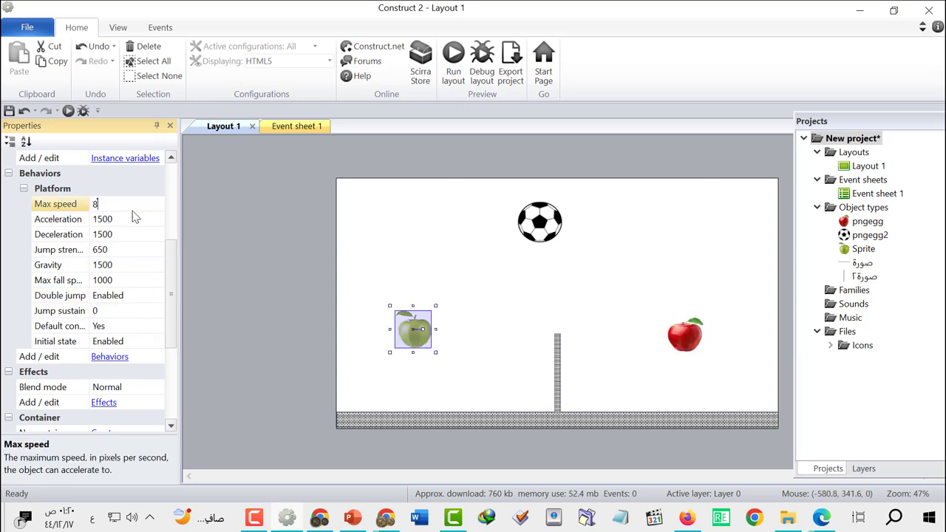
pyautogui.click(685, 334)
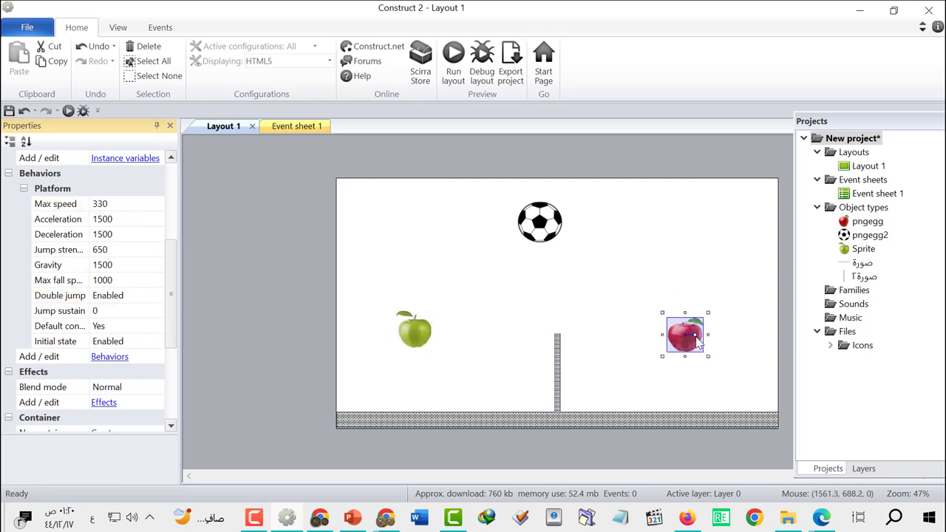
pyautogui.click(108, 207)
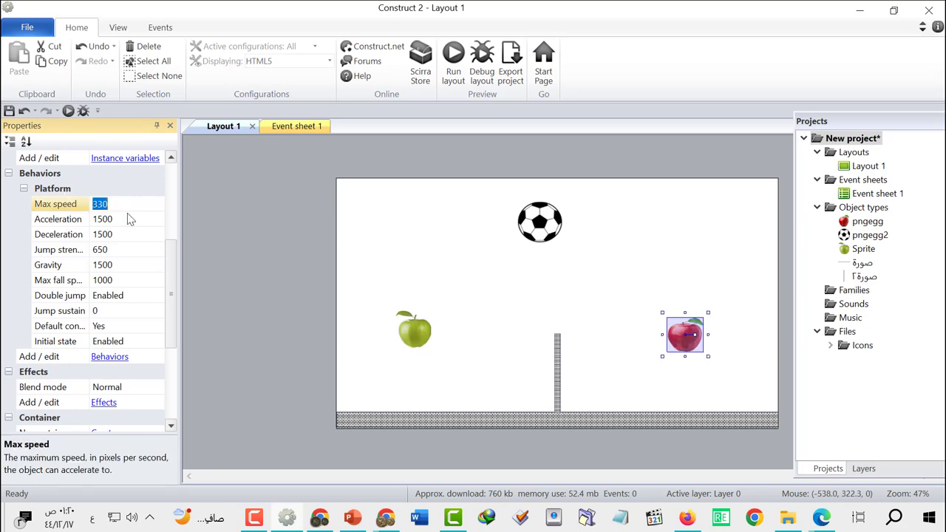
pyautogui.write('800')
# Commit the red apple's 800 max speed and test the apples jumping and moving in preview.
pyautogui.click(433, 247)
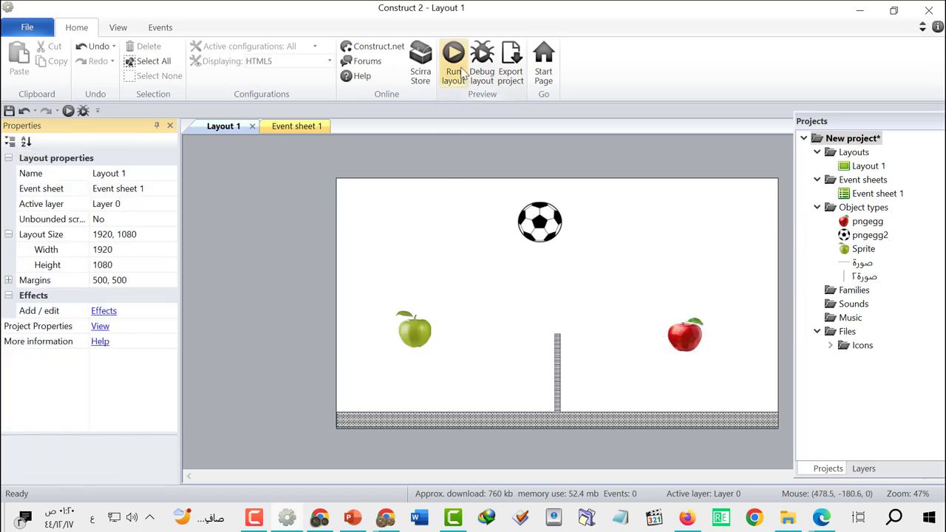
pyautogui.click(454, 55)
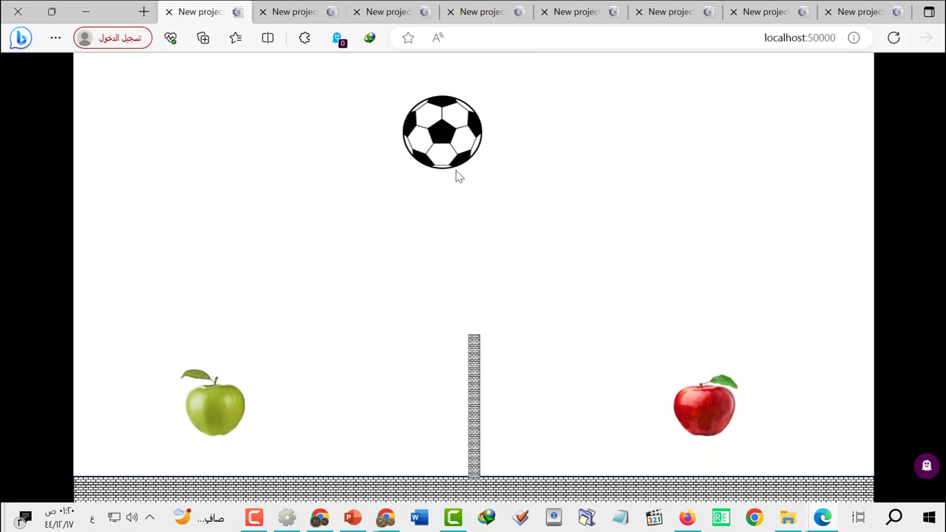
pyautogui.press('Up')
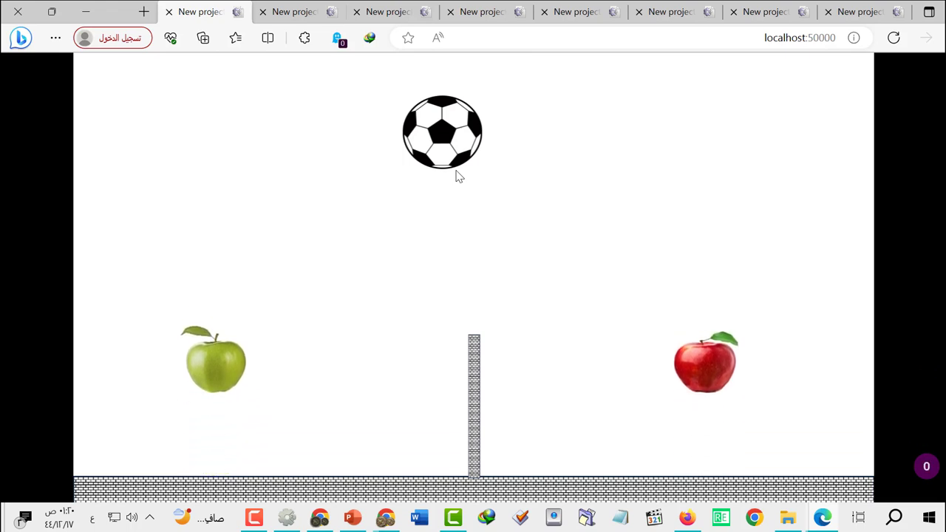
pyautogui.press('Right')
pyautogui.press('Left')
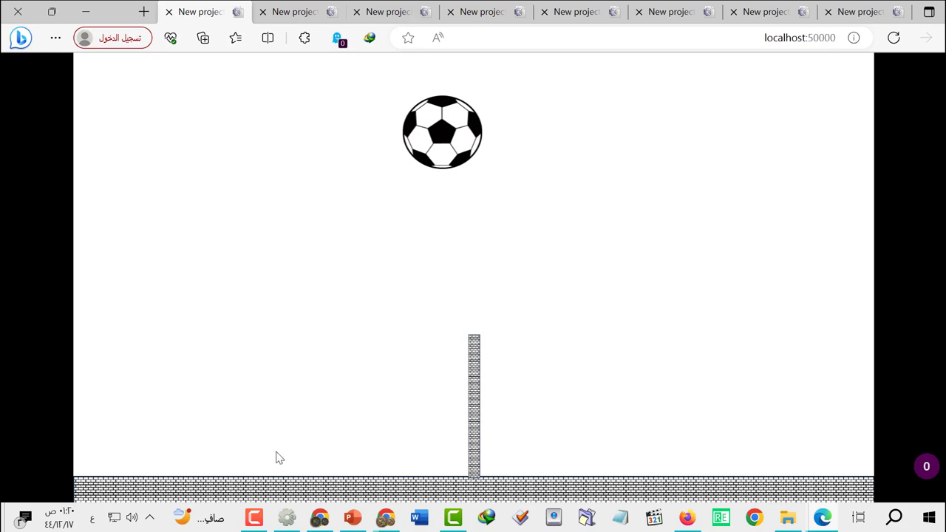
# Widen the brick floor strip past both the left and right layout edges.
pyautogui.hotkey('alt', 'Tab')
pyautogui.click(426, 425)
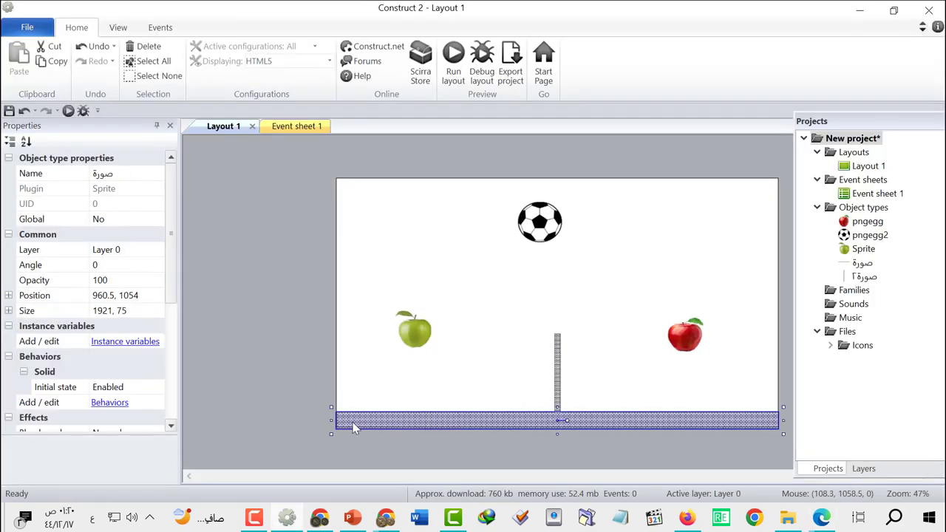
pyautogui.moveTo(330, 420); pyautogui.dragTo(323, 420)
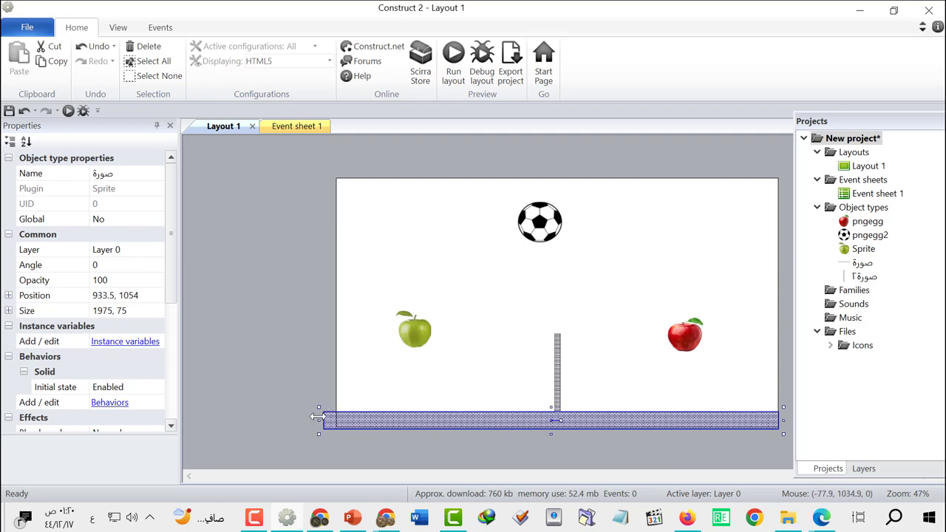
pyautogui.moveTo(792, 421); pyautogui.dragTo(798, 421)
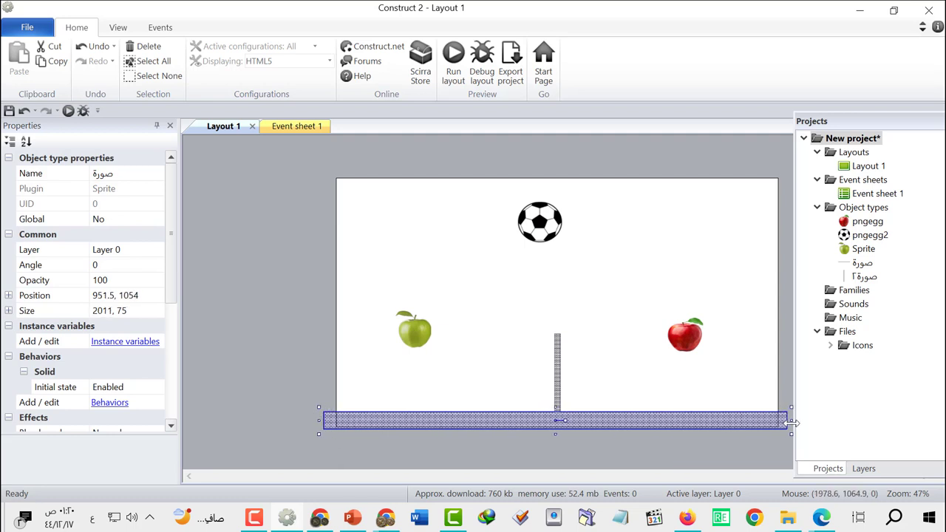
# Rerun the preview, move the apples right and left on the wider floor, then return.
pyautogui.click(453, 62)
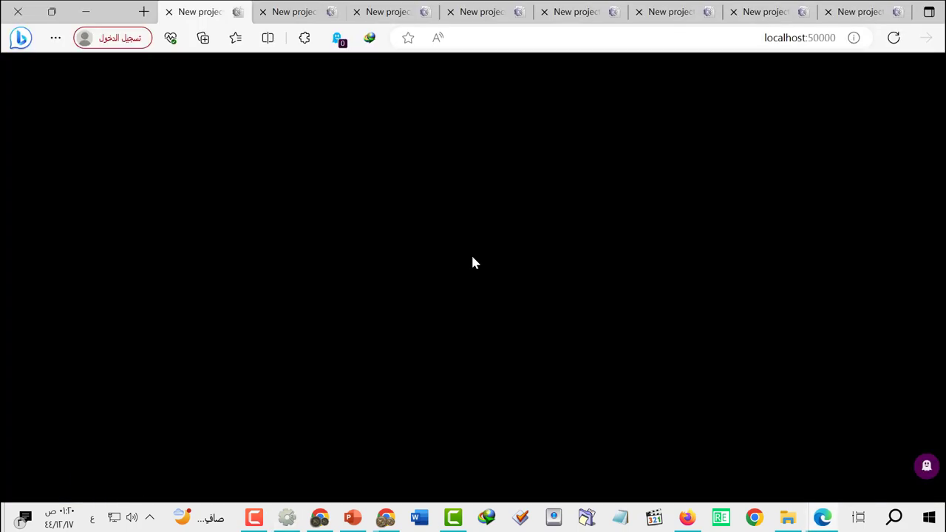
pyautogui.press('Right')
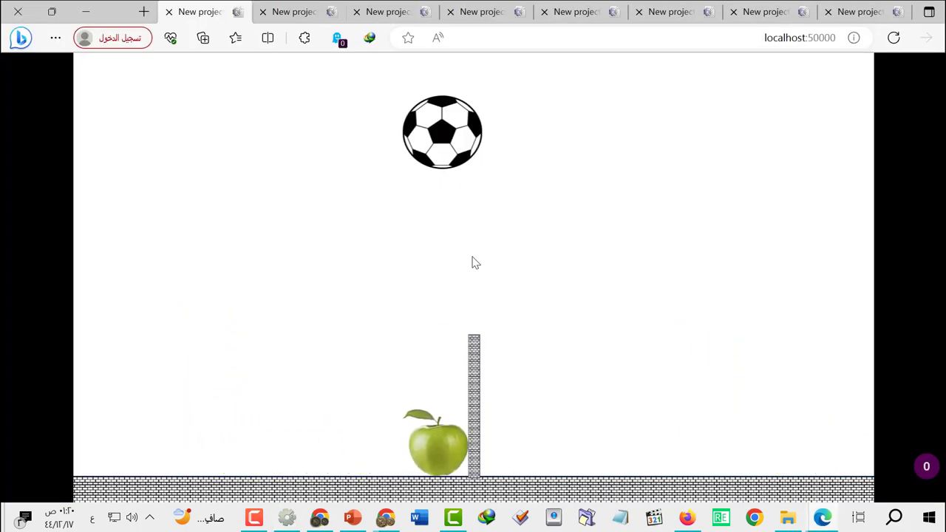
pyautogui.press('Left')
pyautogui.press('Left')
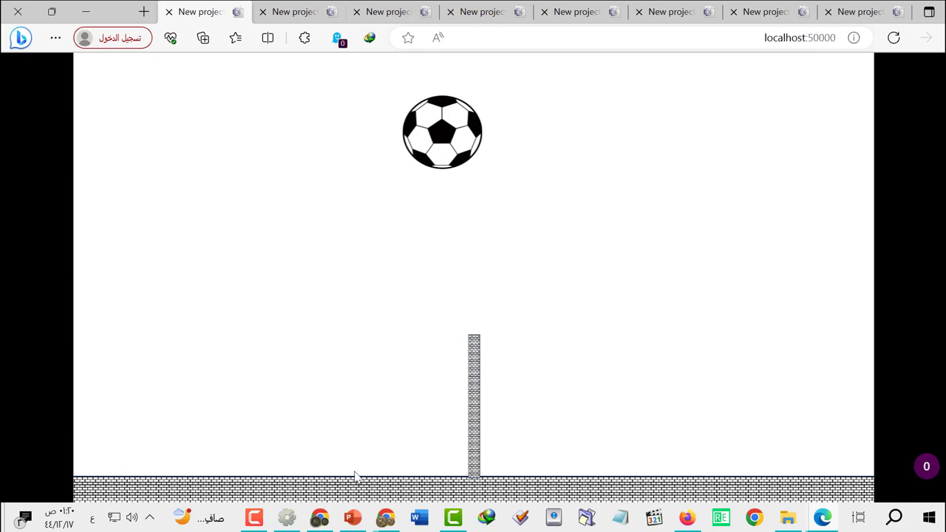
pyautogui.click(286, 519)
pyautogui.click(367, 306)
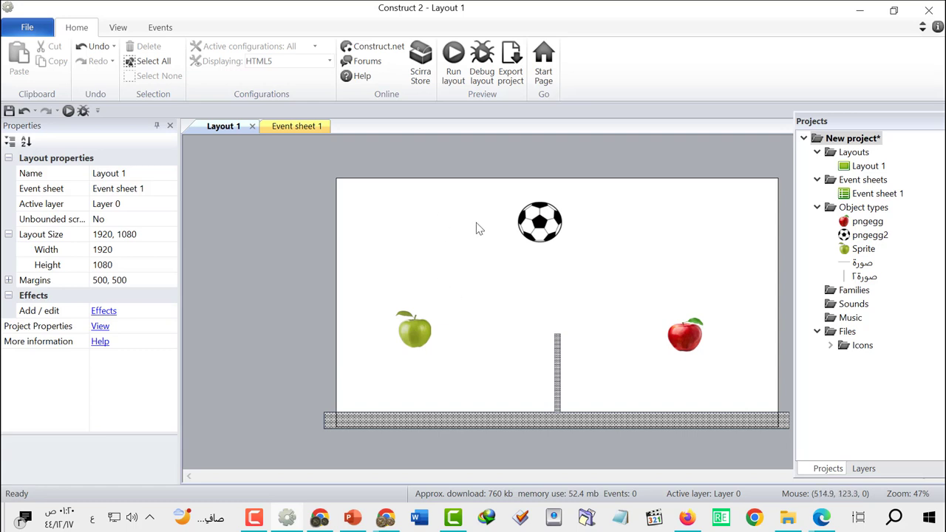
# Add the Bullet behaviour to the soccer ball.
pyautogui.click(544, 227)
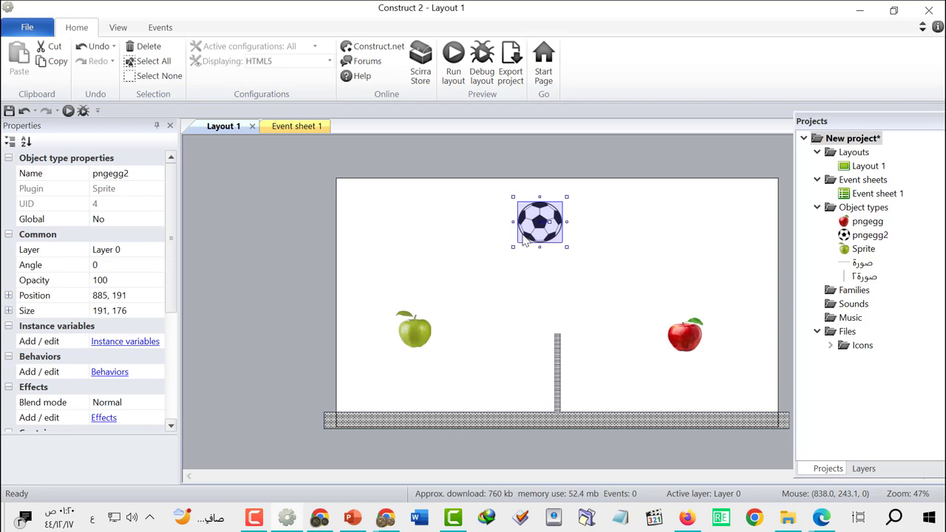
pyautogui.click(109, 372)
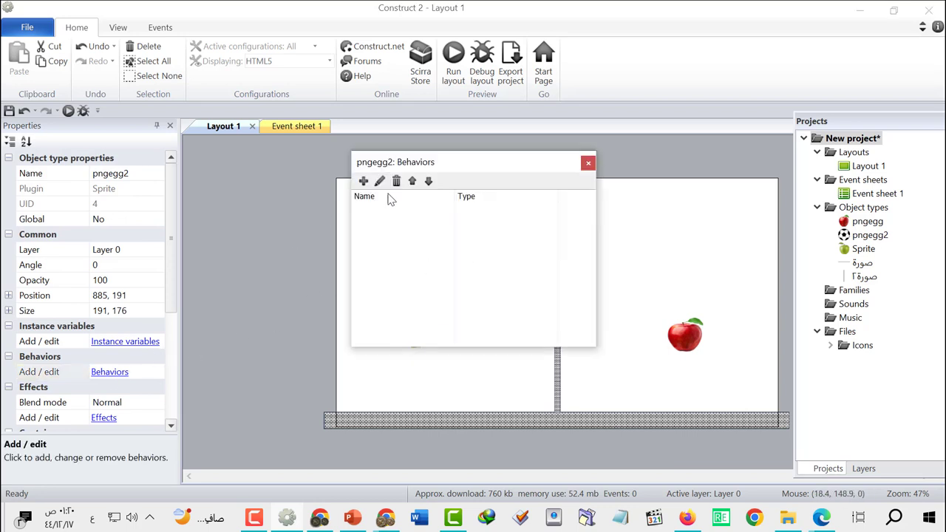
pyautogui.click(363, 181)
pyautogui.scroll(-3, 415, 287)
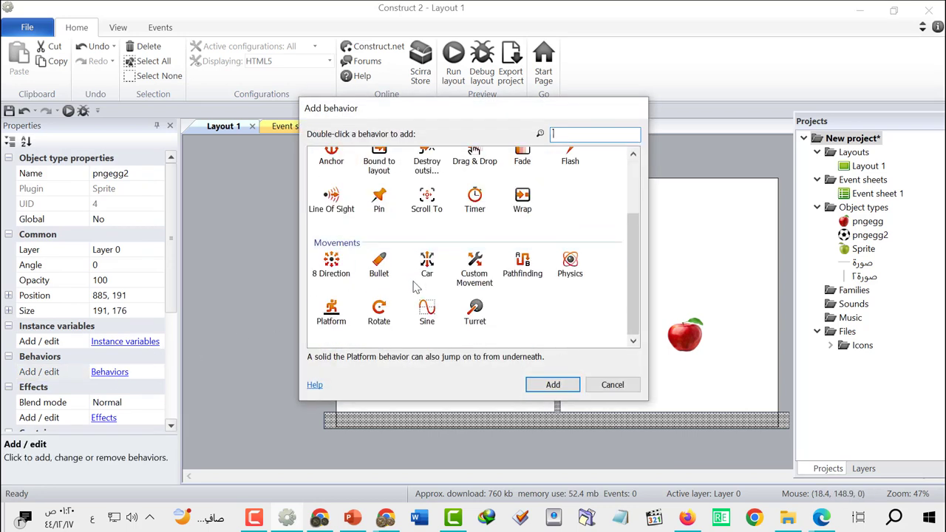
pyautogui.click(383, 275)
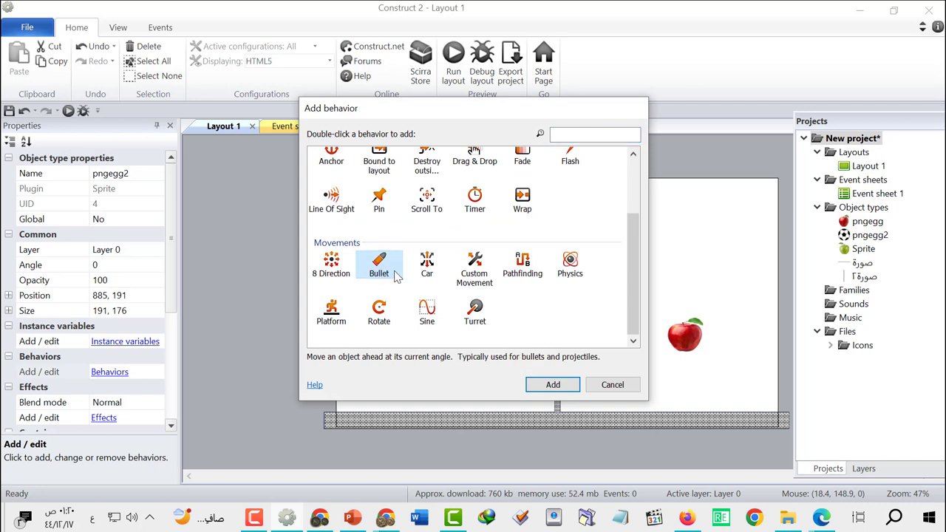
pyautogui.click(551, 387)
pyautogui.click(588, 163)
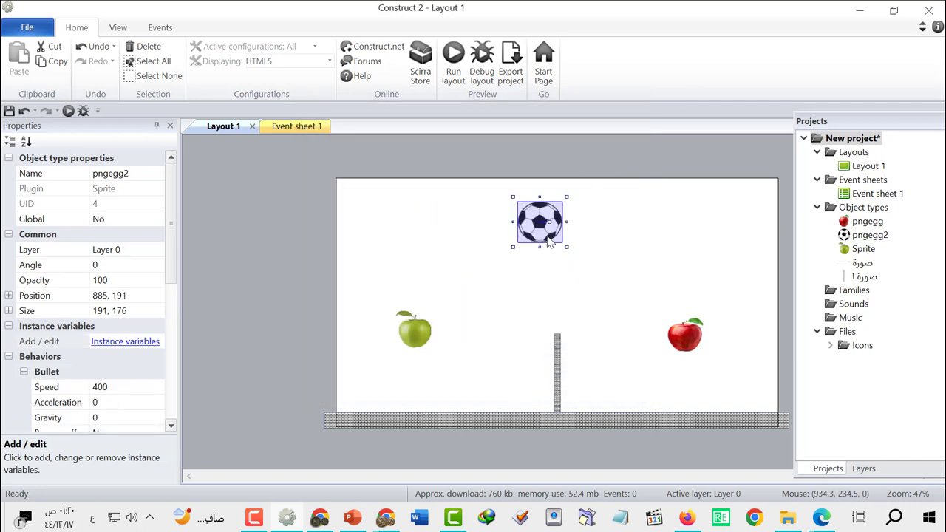
# Rotate the ball slightly to aim its bullet motion and test it in preview.
pyautogui.moveTo(547, 224)
pyautogui.mouseDown()
pyautogui.moveTo(567, 234)
pyautogui.moveTo(570, 223)
pyautogui.mouseUp()
pyautogui.click(453, 59)
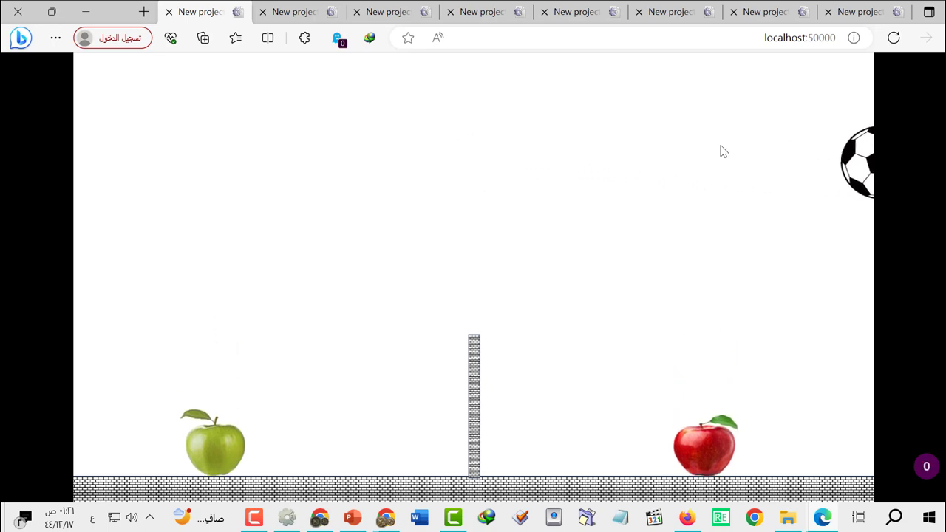
pyautogui.click(287, 520)
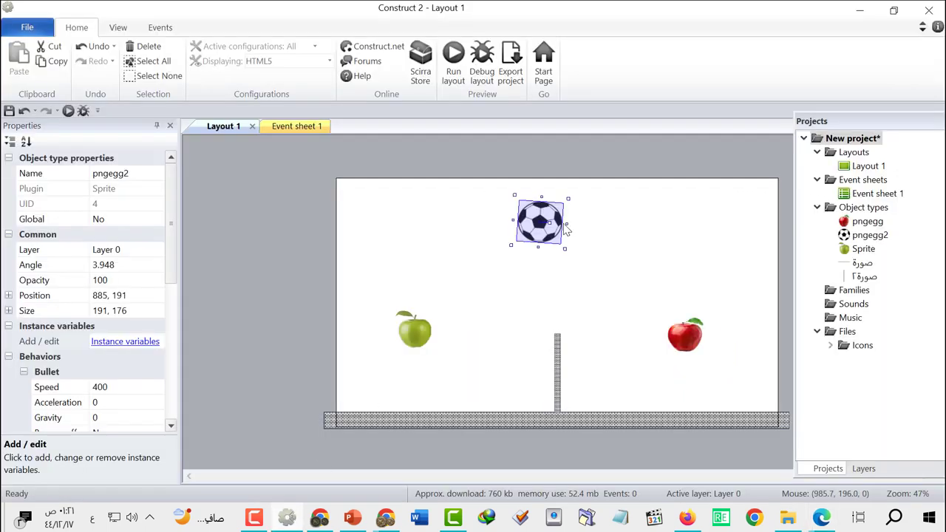
# Rotate the ball to about 97.8° so it heads downward and test it in preview.
pyautogui.moveTo(551, 222); pyautogui.dragTo(546, 211)
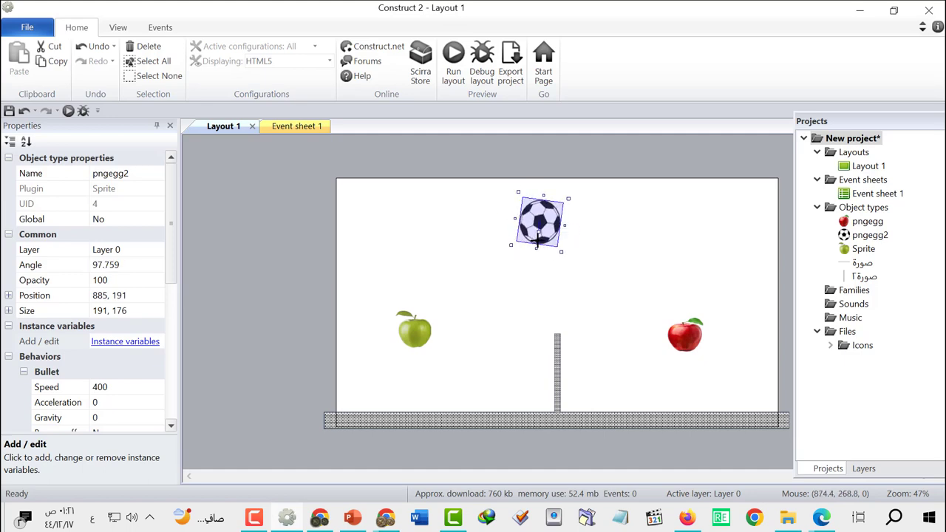
pyautogui.click(453, 59)
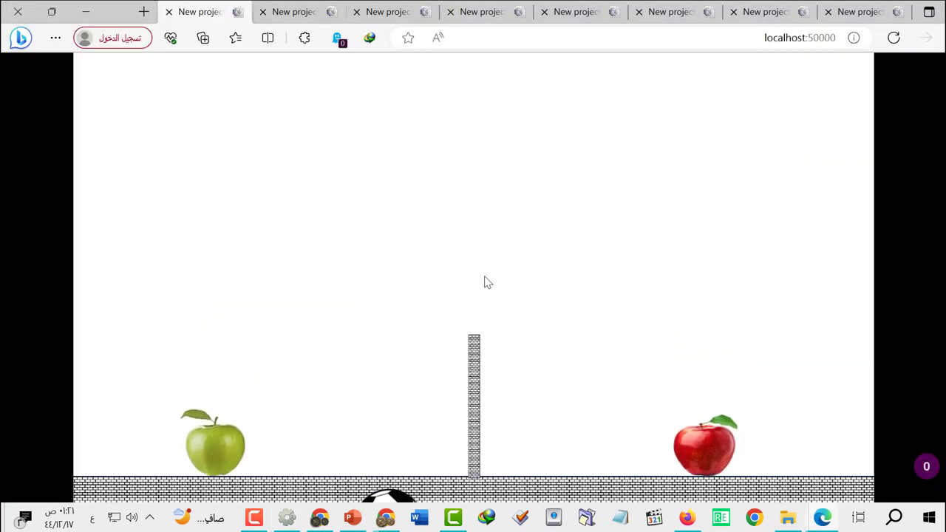
pyautogui.click(287, 518)
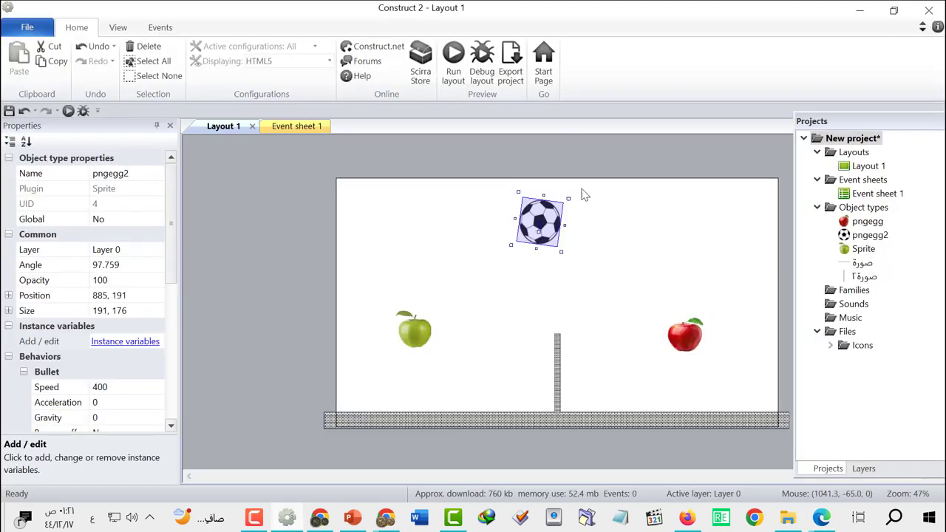
# Select the ball and bring up its Bounce off solids setting in Properties.
pyautogui.click(596, 235)
pyautogui.click(529, 225)
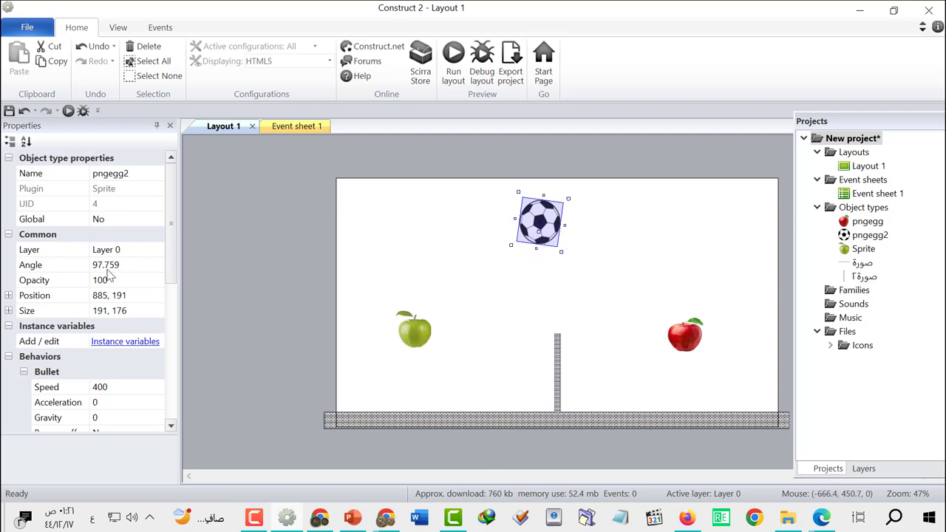
pyautogui.scroll(-1, 139, 303)
pyautogui.scroll(-3, 504, 305)
pyautogui.scroll(4, 517, 303)
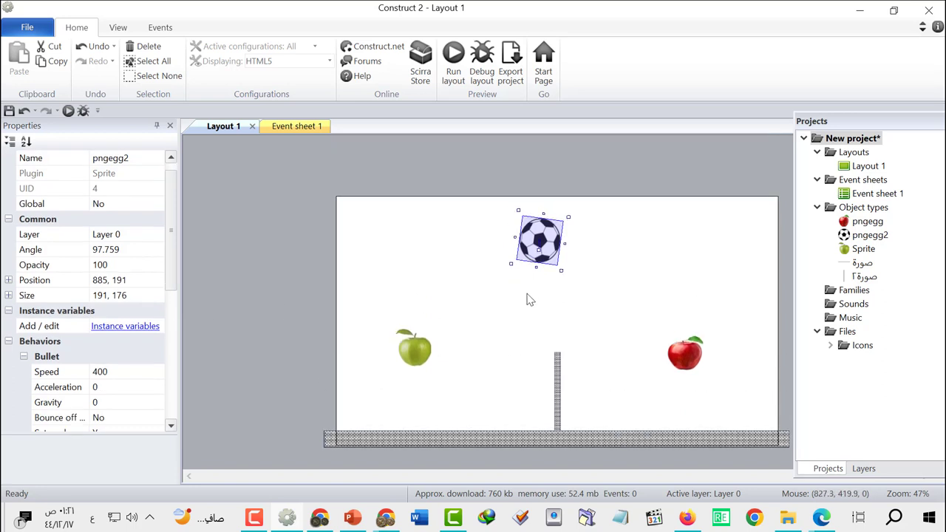
pyautogui.scroll(-2, 89, 295)
pyautogui.scroll(-1, 88, 296)
pyautogui.scroll(-2, 89, 295)
pyautogui.click(59, 280)
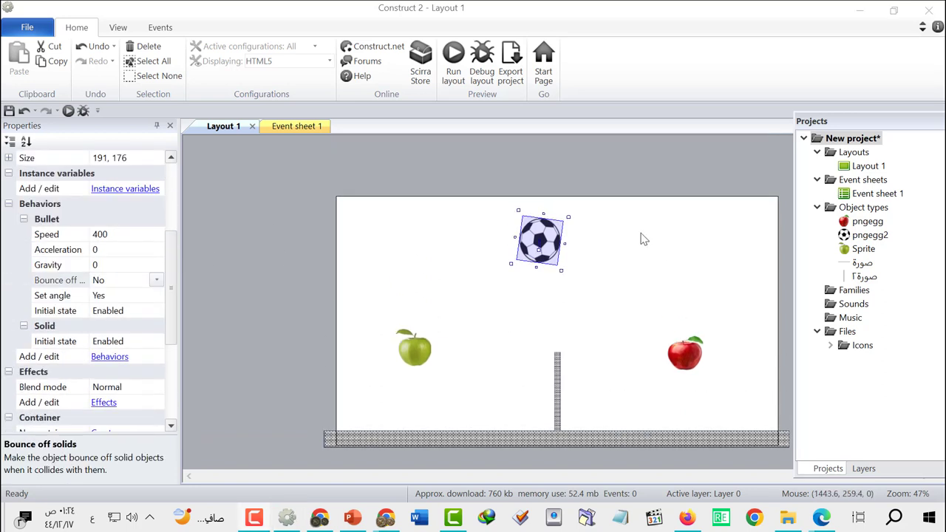
# Run the preview to watch the ball drop, then return to the editor.
pyautogui.click(453, 60)
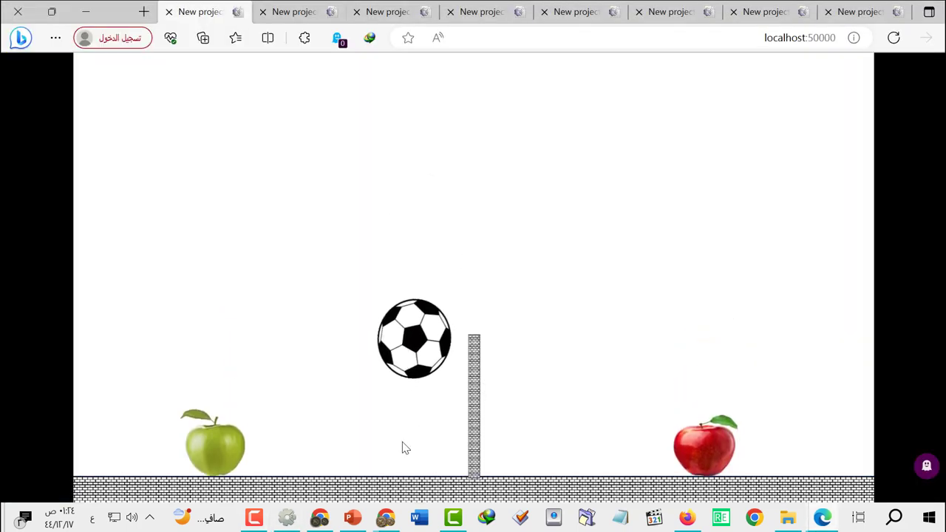
pyautogui.click(286, 521)
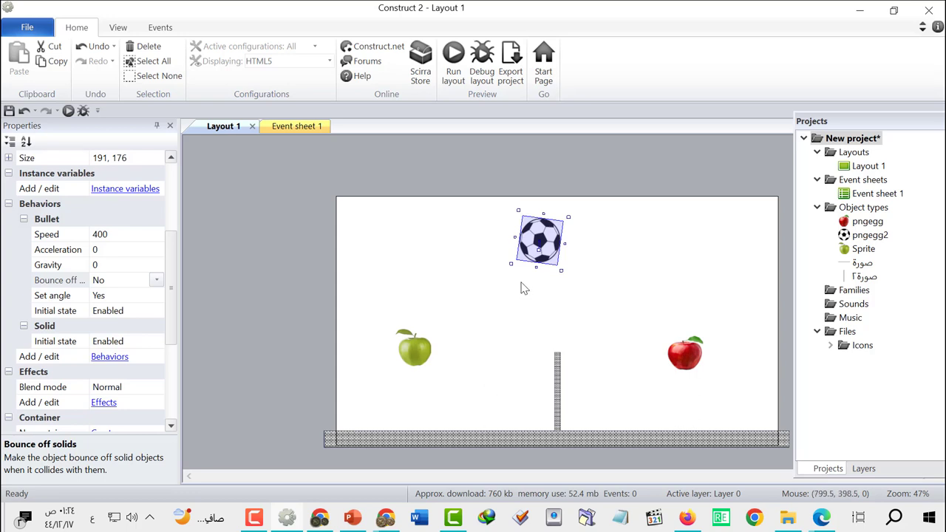
# Set the ball's Bullet Bounce off solids to Yes and run the layout to test it.
pyautogui.click(120, 280)
pyautogui.click(155, 281)
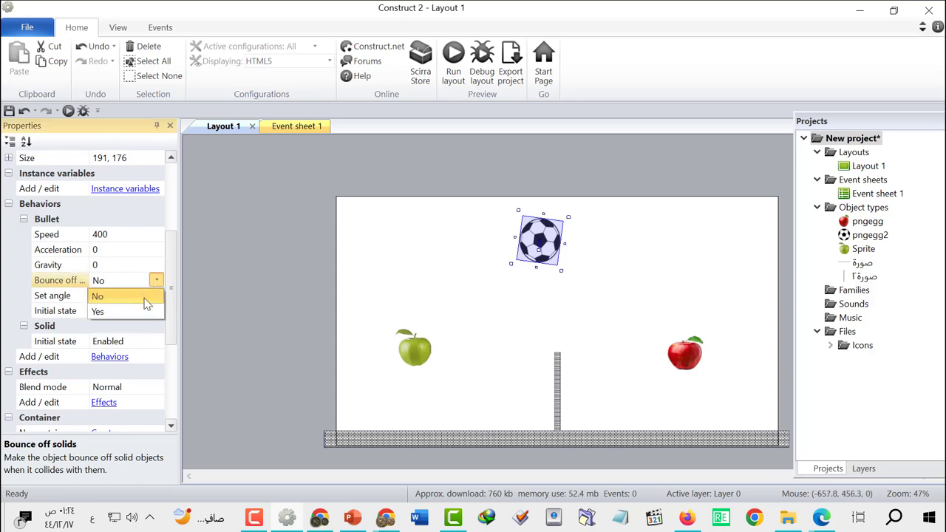
pyautogui.click(145, 313)
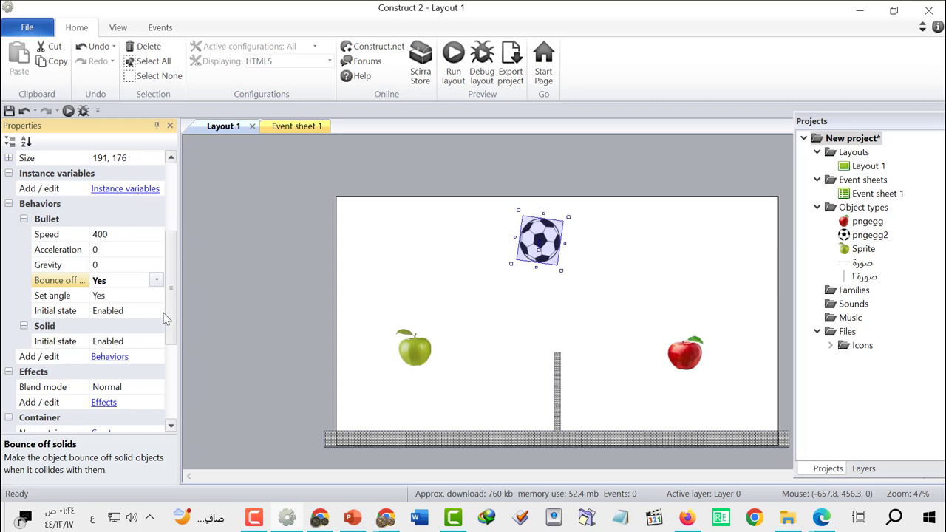
pyautogui.click(161, 313)
pyautogui.click(161, 312)
pyautogui.click(151, 287)
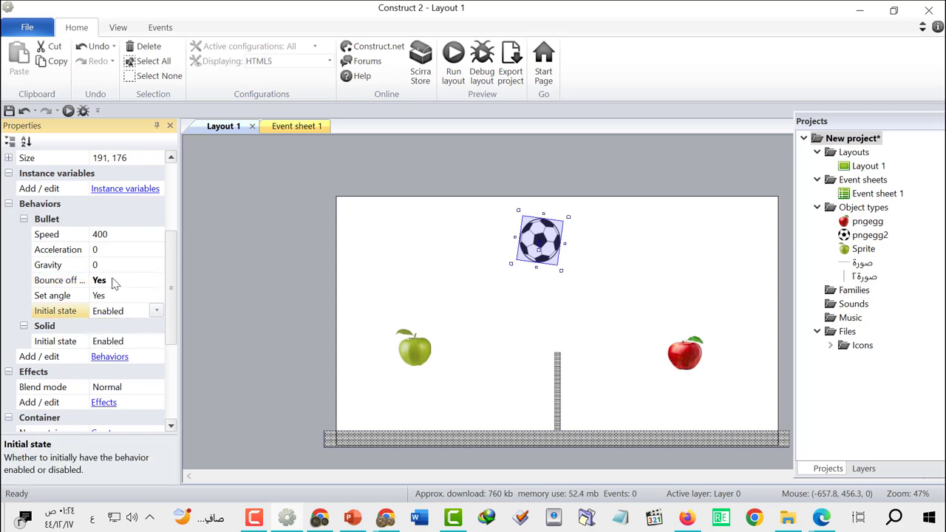
pyautogui.click(130, 277)
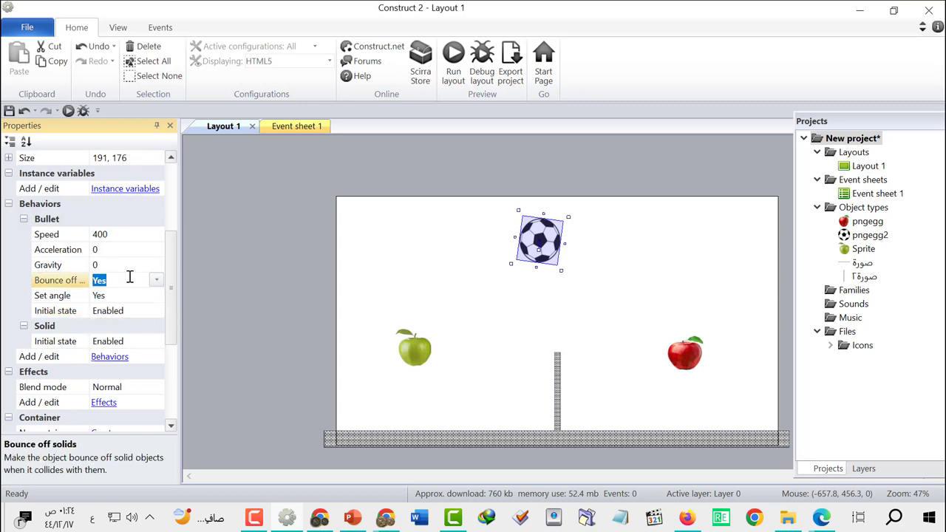
pyautogui.click(372, 221)
pyautogui.click(449, 65)
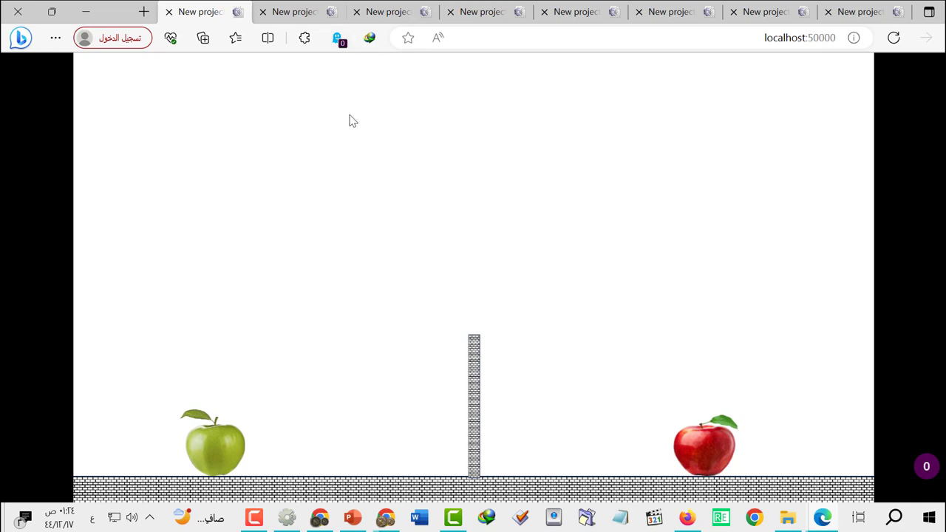
# Switch from the browser preview back to the Layout 1 editor.
pyautogui.click(289, 520)
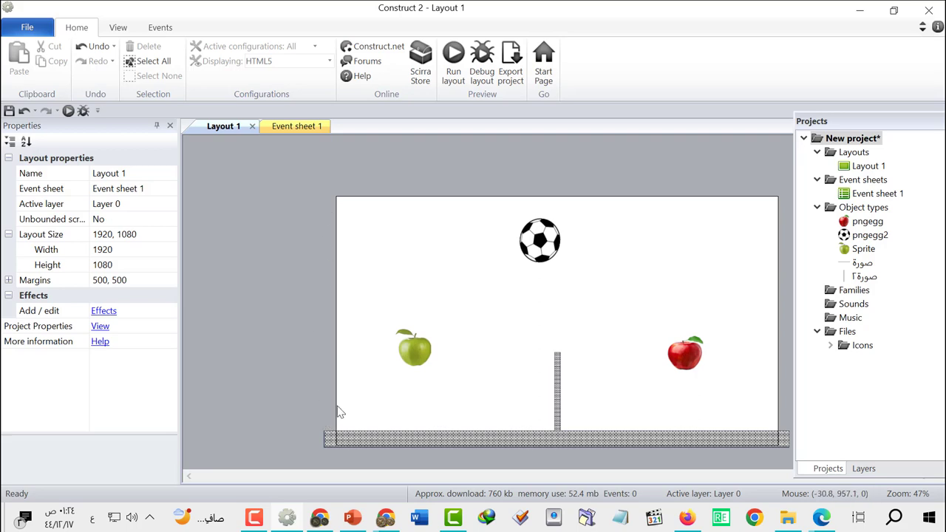
# Insert a Tiled Background and shape it into a thin 31 × 1010 strip along the left edge.
pyautogui.rightClick(377, 258)
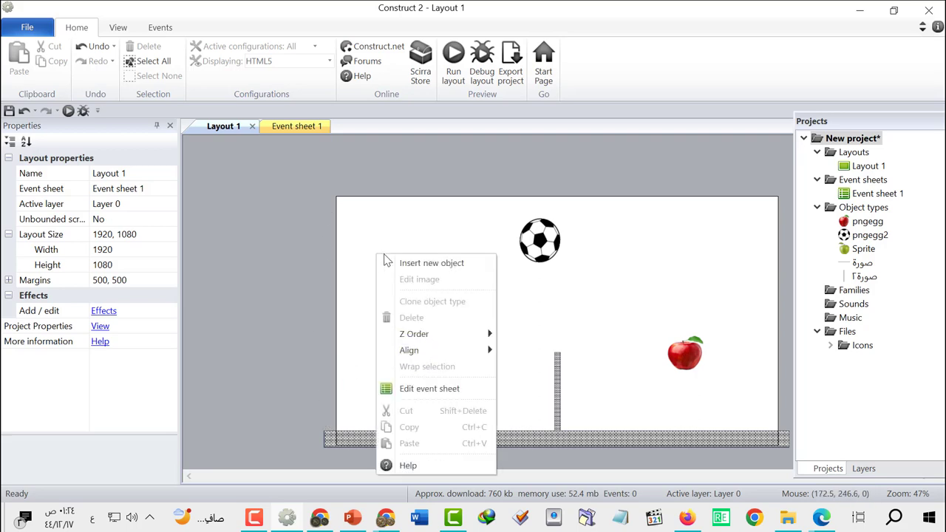
pyautogui.click(407, 265)
pyautogui.click(625, 278)
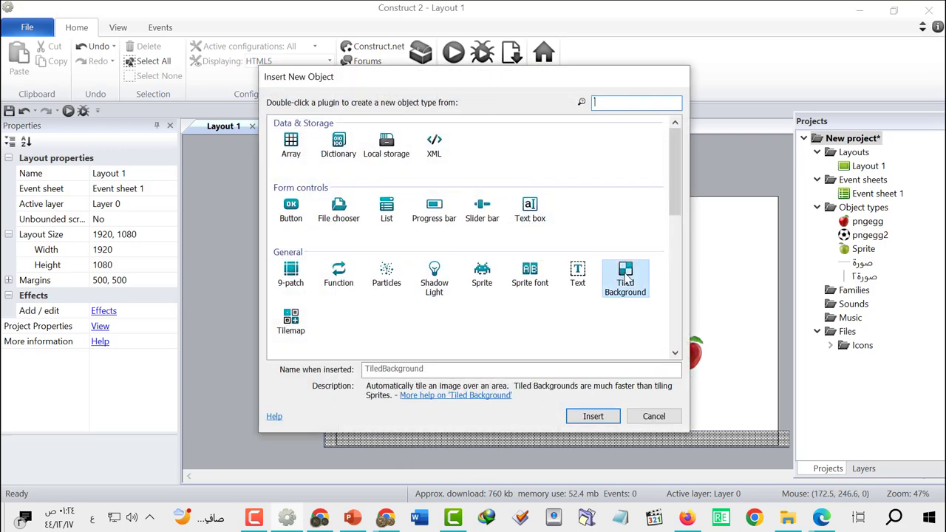
pyautogui.click(594, 416)
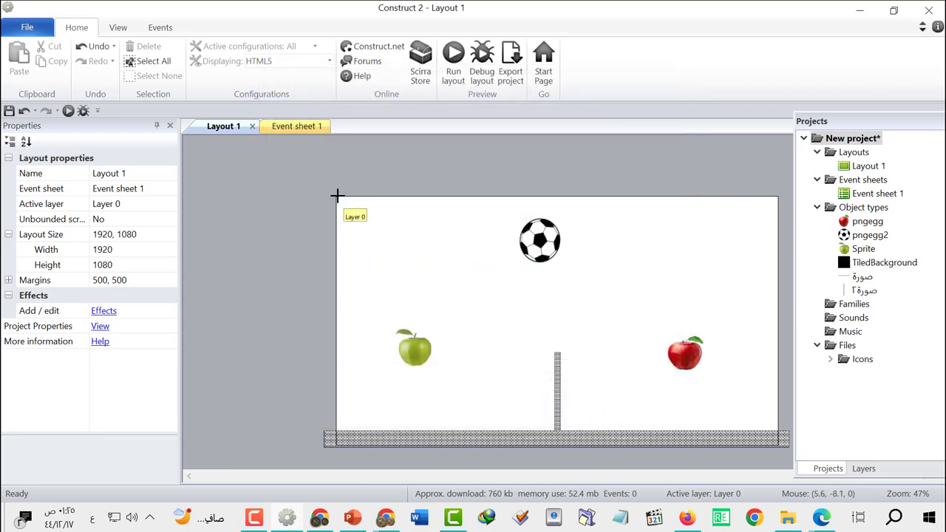
pyautogui.click(341, 221)
pyautogui.click(629, 99)
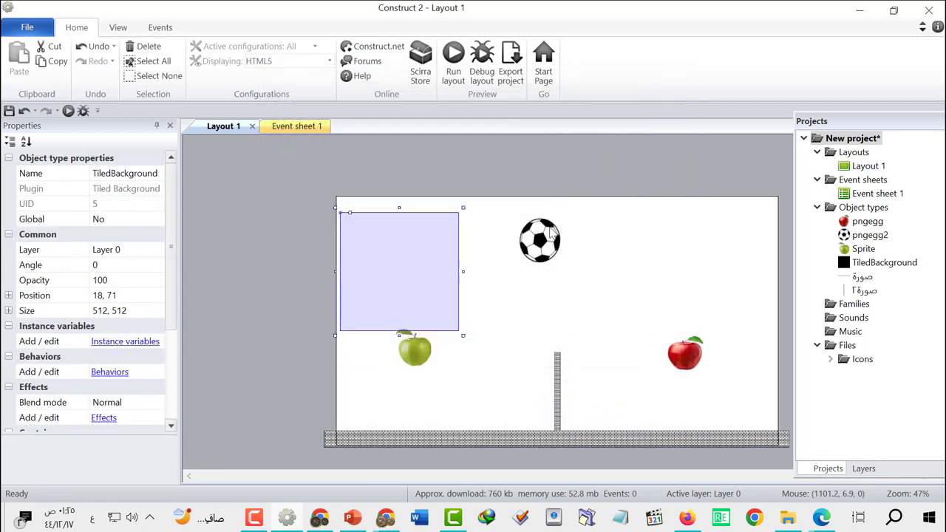
pyautogui.moveTo(464, 271); pyautogui.dragTo(338, 277)
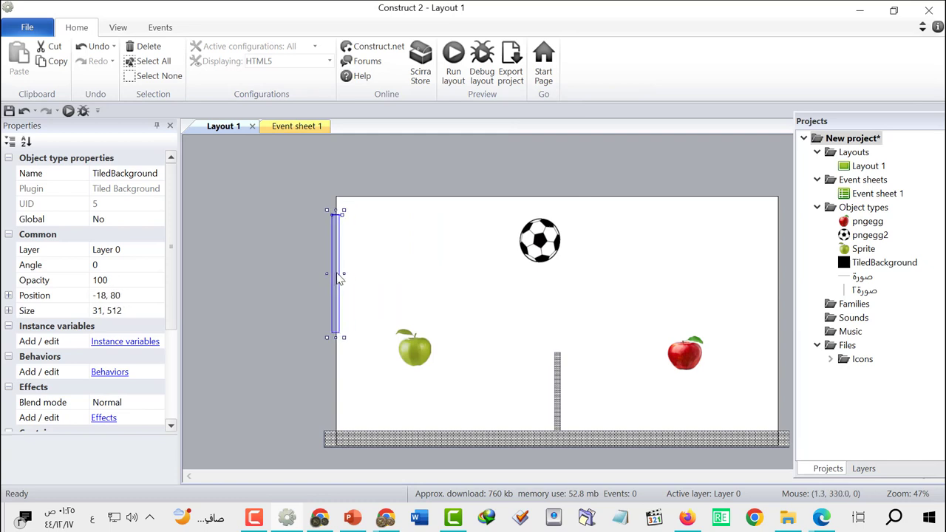
pyautogui.moveTo(336, 209); pyautogui.dragTo(336, 192)
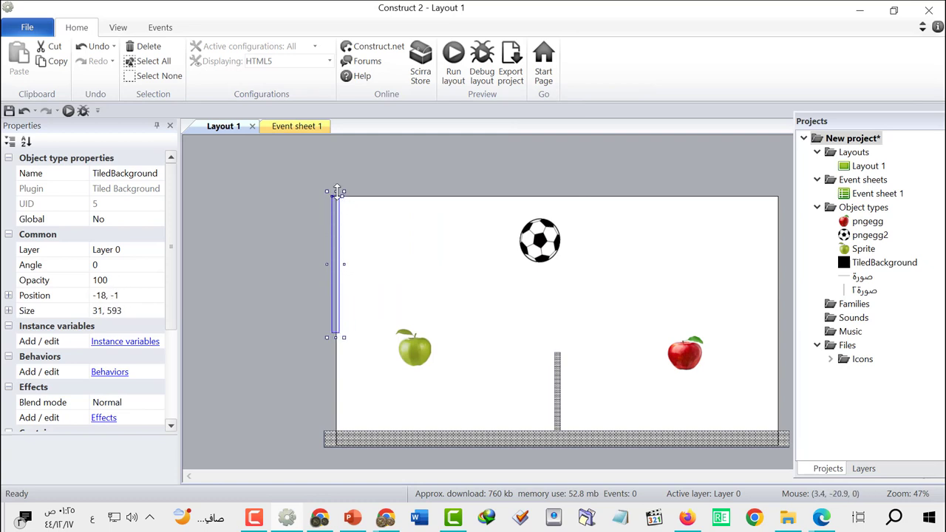
pyautogui.moveTo(335, 338); pyautogui.dragTo(339, 428)
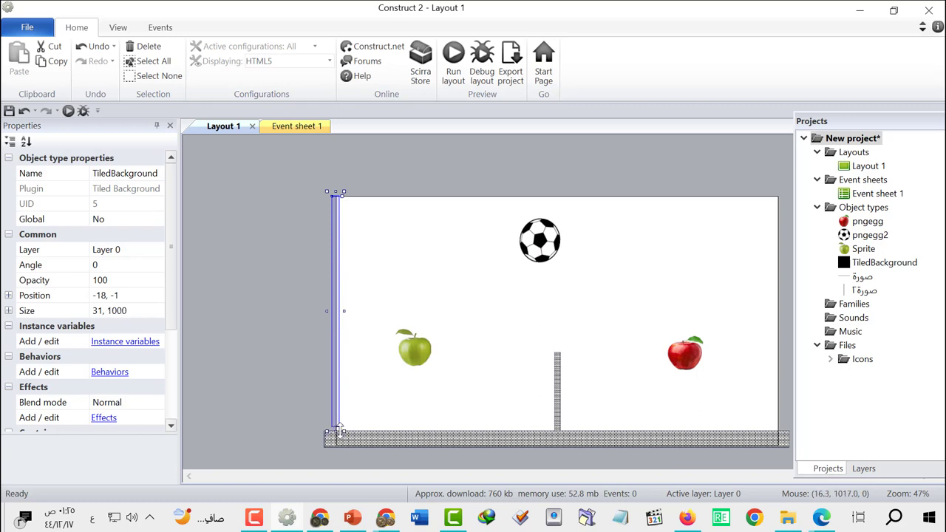
# Give the left wall strip the Solid behavior.
pyautogui.click(110, 376)
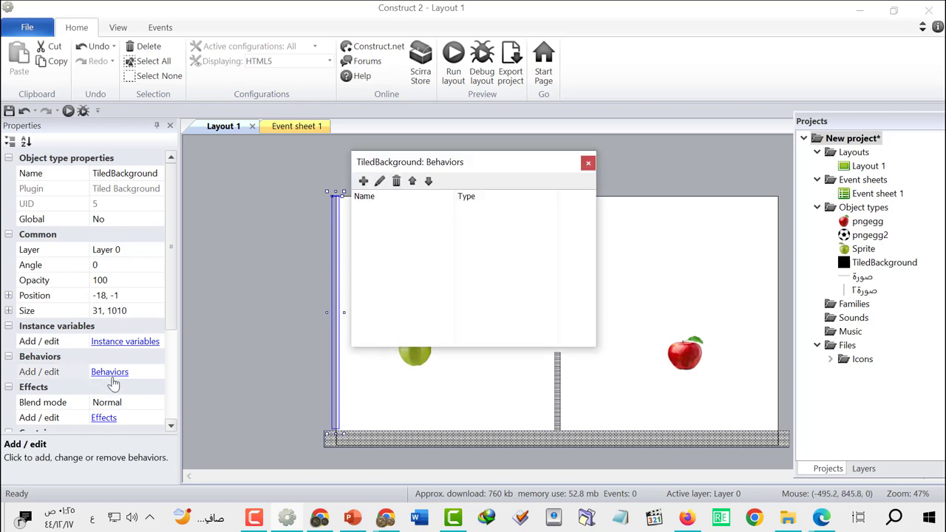
pyautogui.click(362, 181)
pyautogui.click(522, 177)
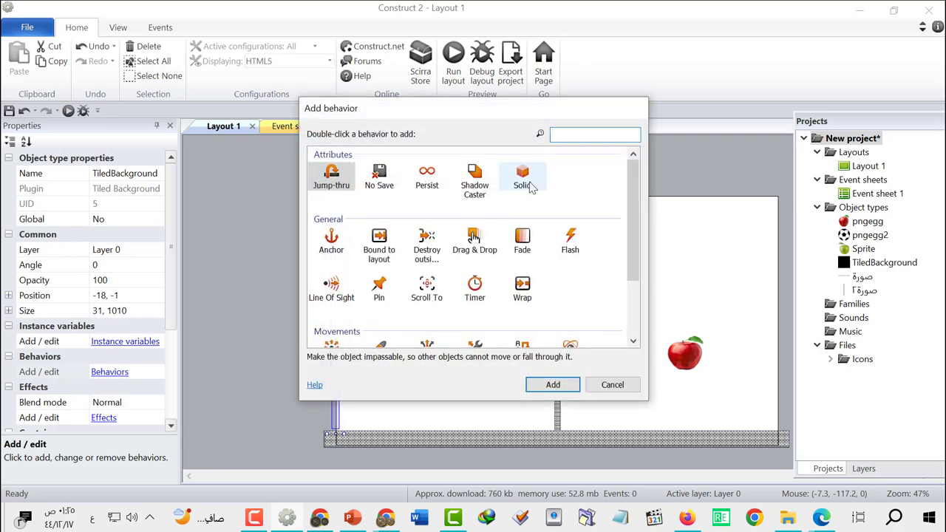
pyautogui.click(560, 386)
pyautogui.click(589, 163)
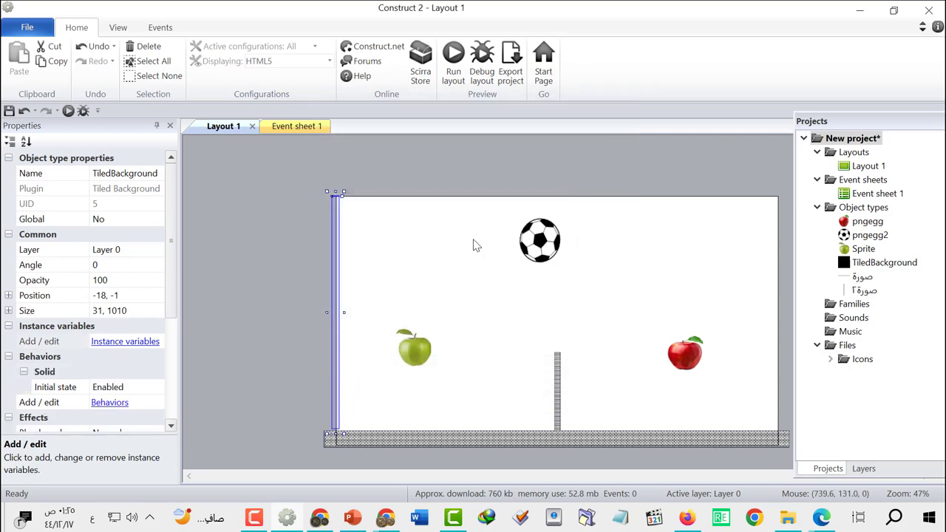
# Copy the 31 × 1010 left wall and paste a duplicate into Layout 1.
pyautogui.rightClick(336, 238)
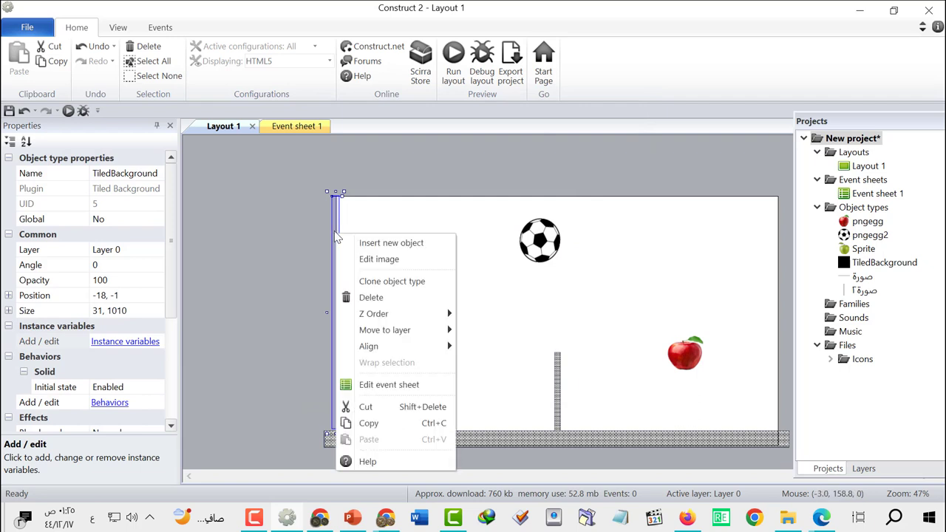
pyautogui.click(337, 231)
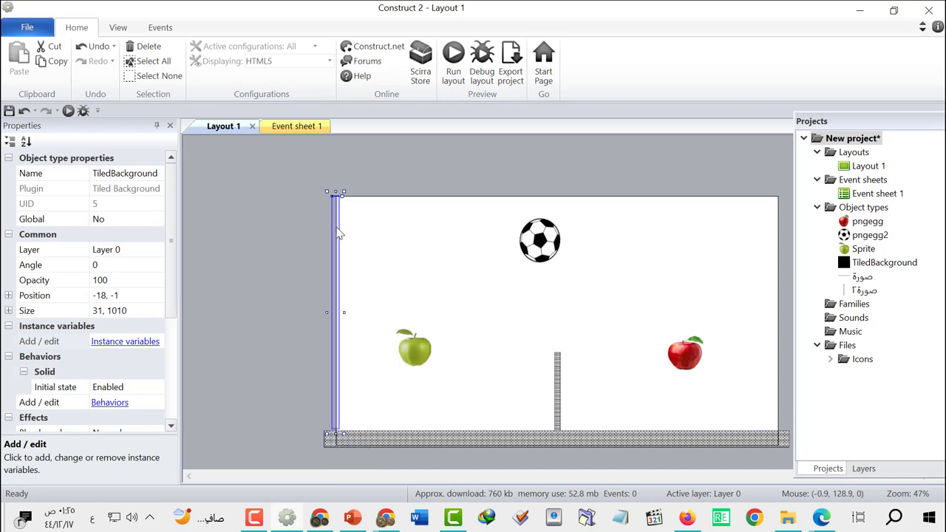
pyautogui.click(59, 66)
pyautogui.click(420, 219)
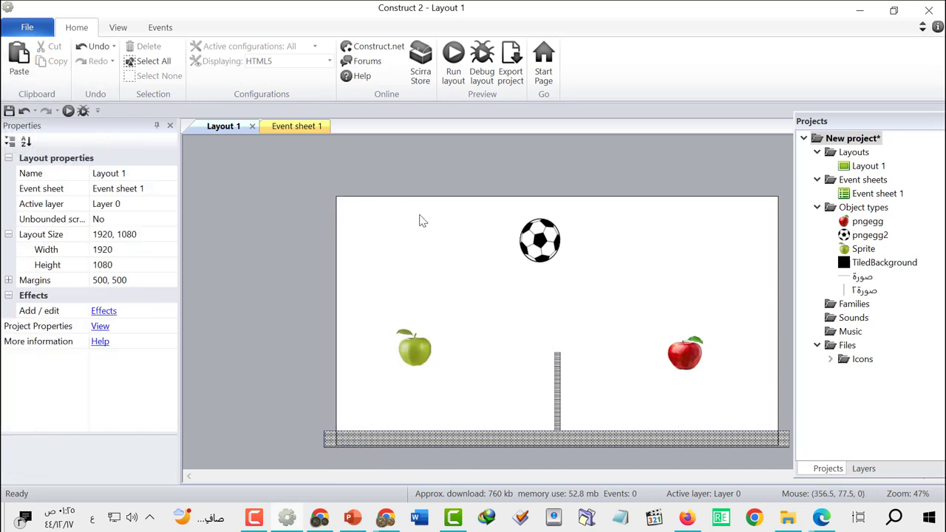
pyautogui.rightClick(426, 208)
pyautogui.click(414, 207)
pyautogui.click(337, 238)
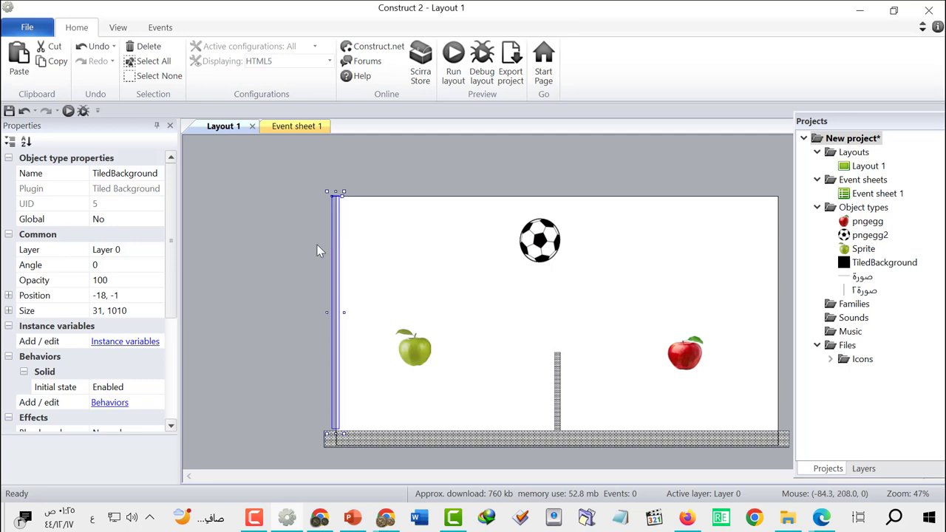
pyautogui.click(422, 216)
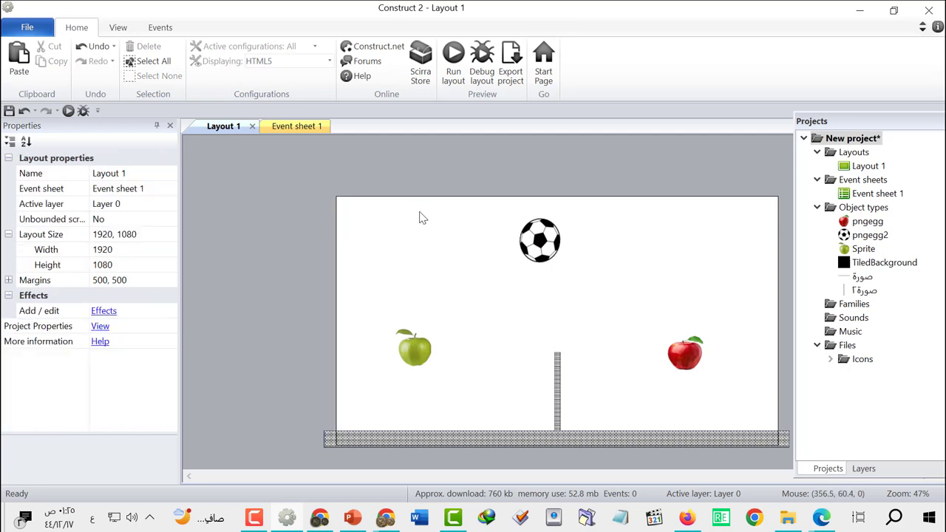
pyautogui.hotkey('ctrl', 'v')
# Place the pasted wall and stretch it into a thin strip near the layout's top.
pyautogui.click(437, 211)
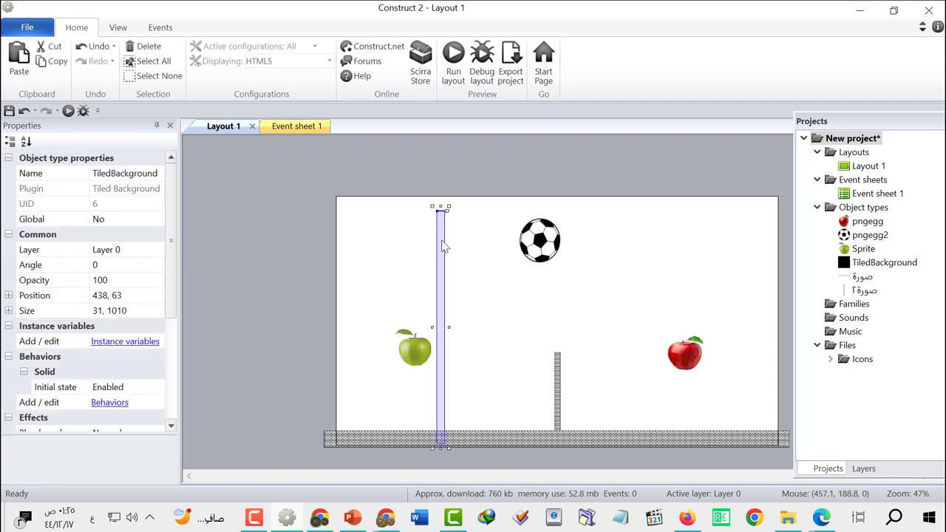
pyautogui.moveTo(443, 246); pyautogui.dragTo(442, 209)
pyautogui.hotkey('ctrl', 'z')
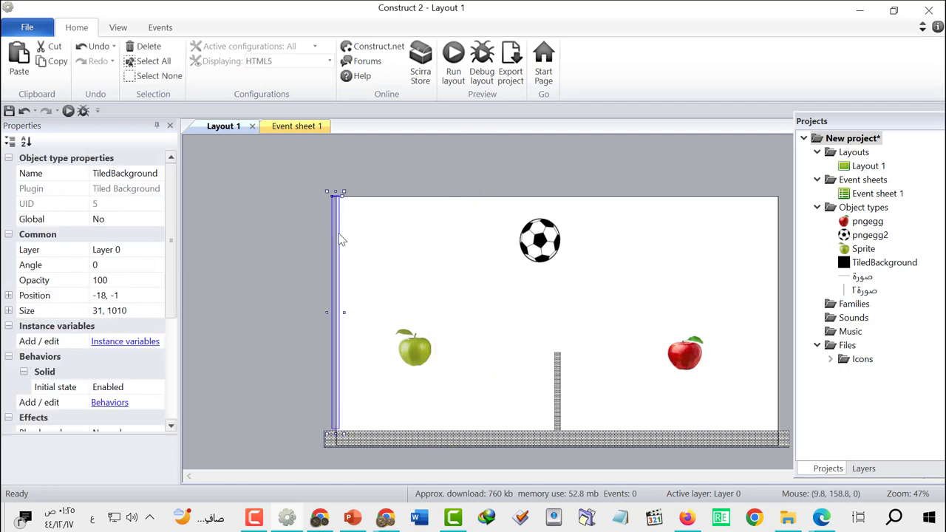
pyautogui.click(445, 246)
pyautogui.hotkey('ctrl', 'y')
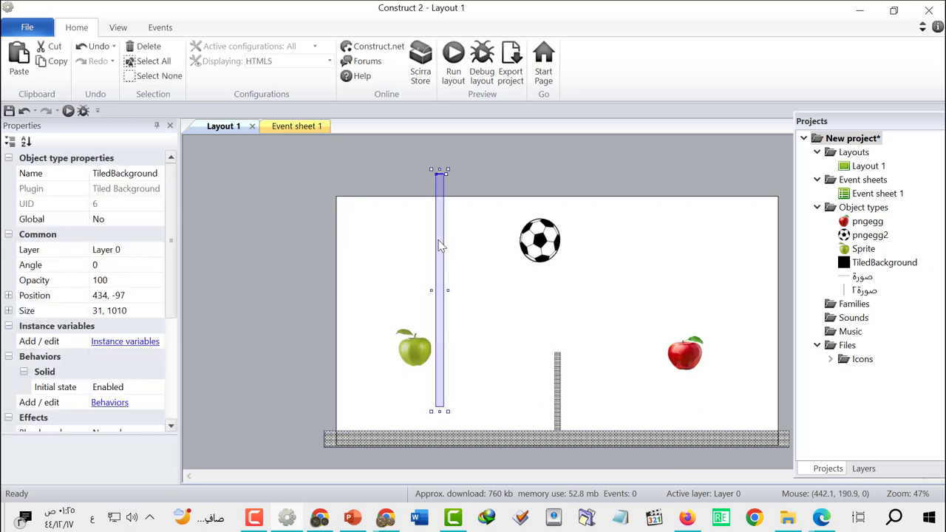
pyautogui.moveTo(448, 169); pyautogui.dragTo(783, 191)
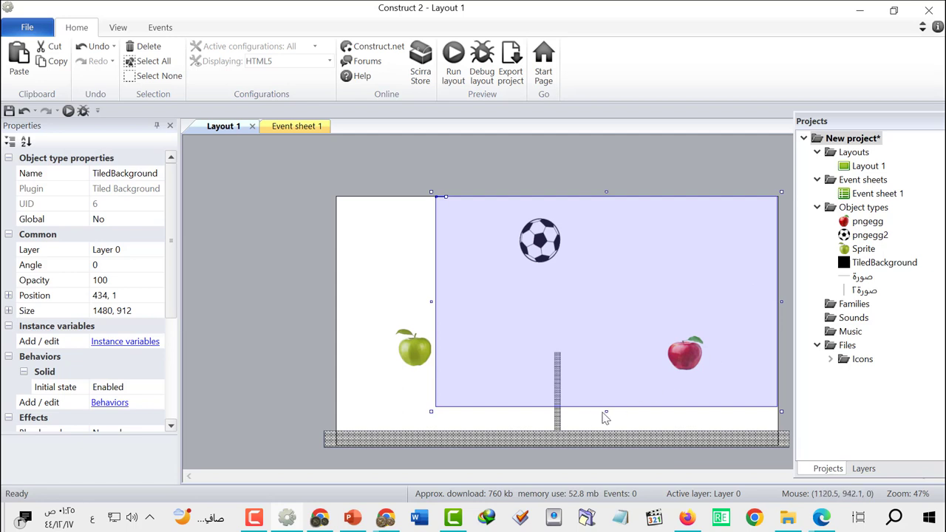
pyautogui.moveTo(607, 413); pyautogui.dragTo(621, 207)
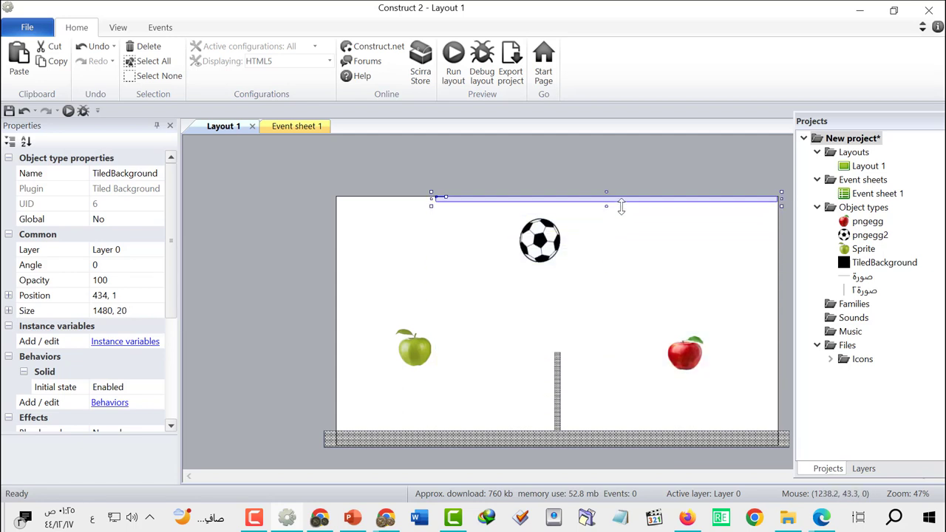
# Extend the strip to the left edge, forming a 1929 × 20 ceiling at position 2, 1.
pyautogui.moveTo(431, 200); pyautogui.dragTo(330, 200)
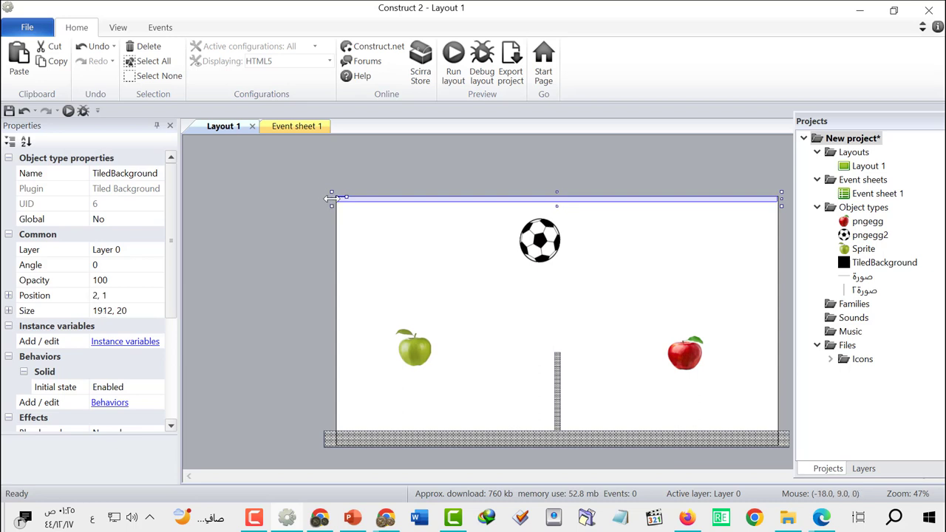
pyautogui.click(340, 228)
pyautogui.click(338, 231)
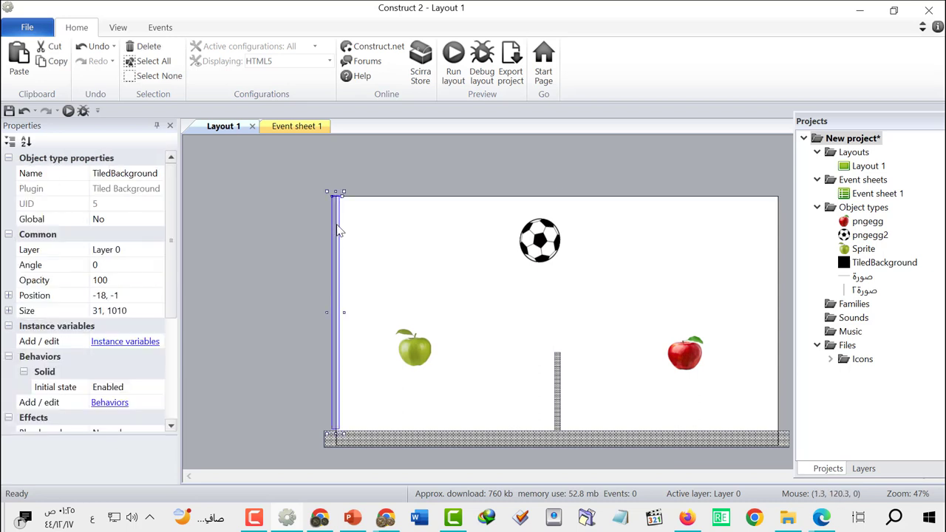
pyautogui.click(403, 201)
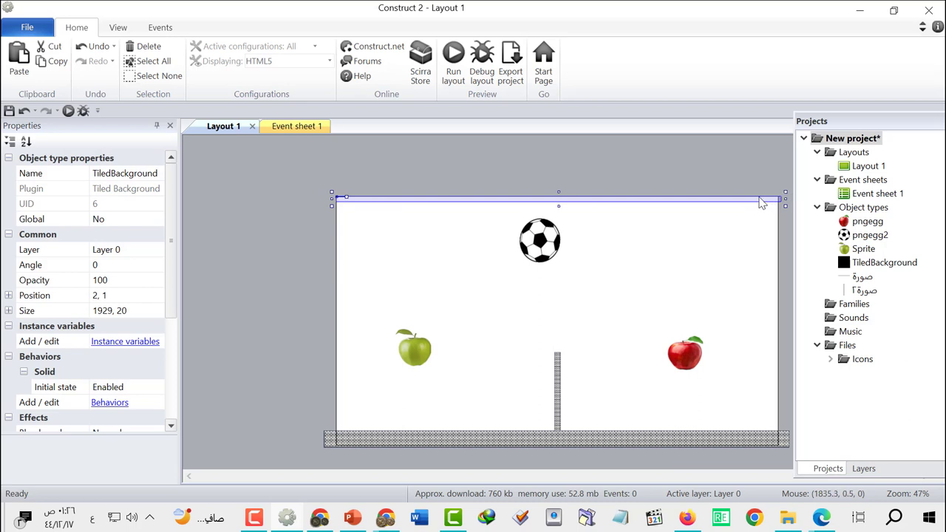
pyautogui.click(760, 199)
pyautogui.click(762, 202)
pyautogui.click(664, 264)
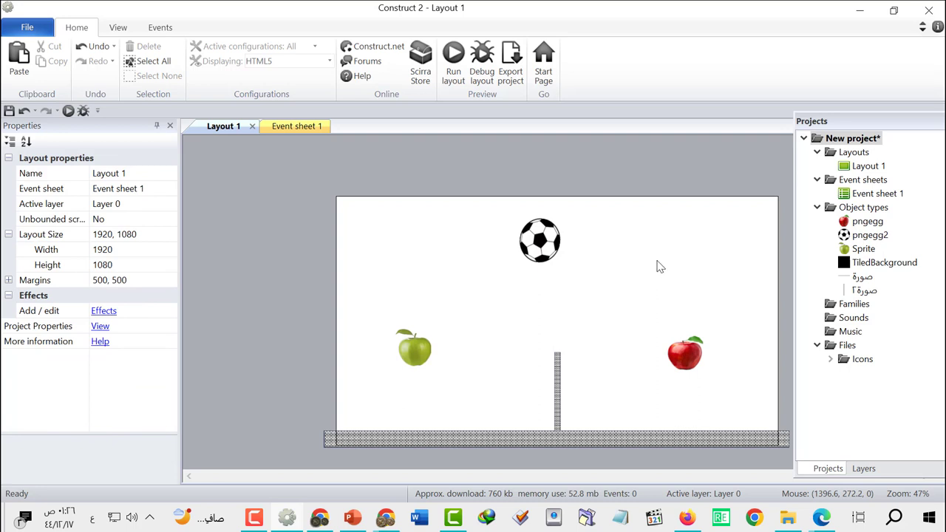
# Paste another strip copy, then delete it as unneeded.
pyautogui.hotkey('ctrl', 'v')
pyautogui.click(702, 271)
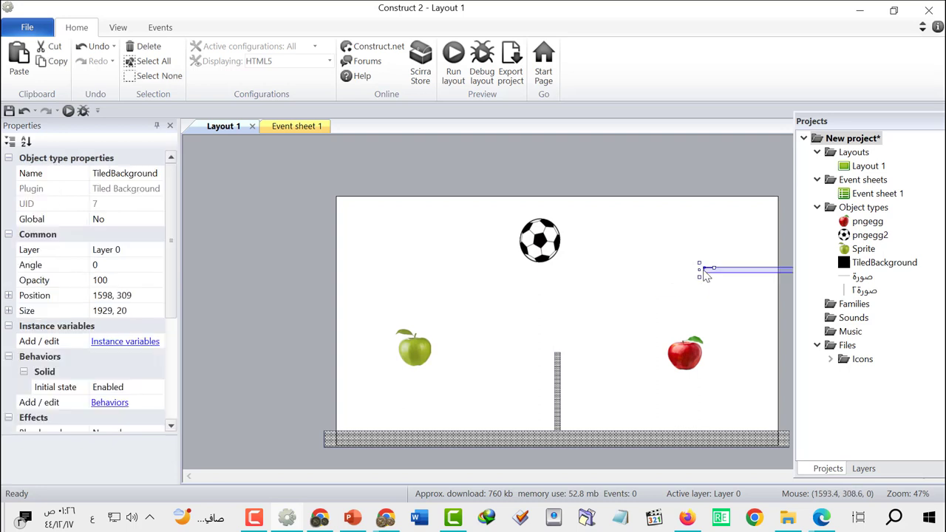
pyautogui.moveTo(736, 275); pyautogui.dragTo(392, 316)
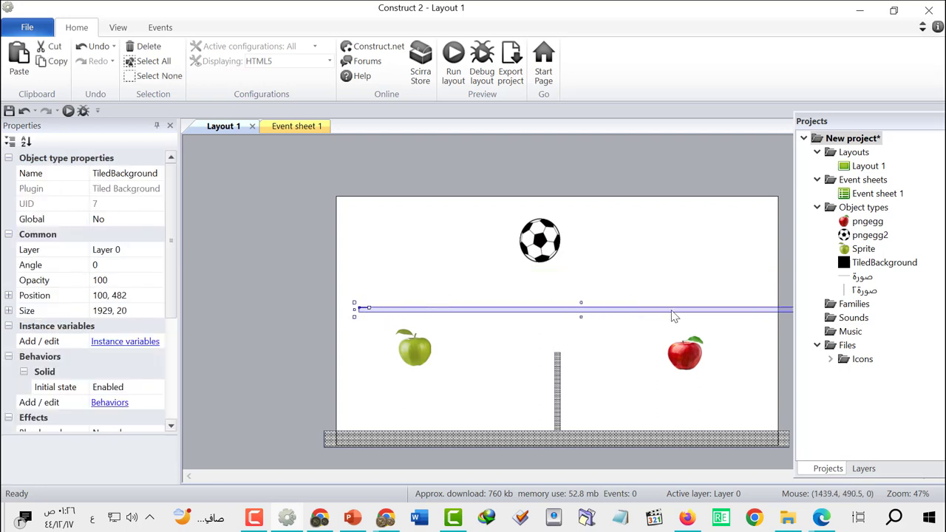
pyautogui.moveTo(672, 317); pyautogui.dragTo(373, 319)
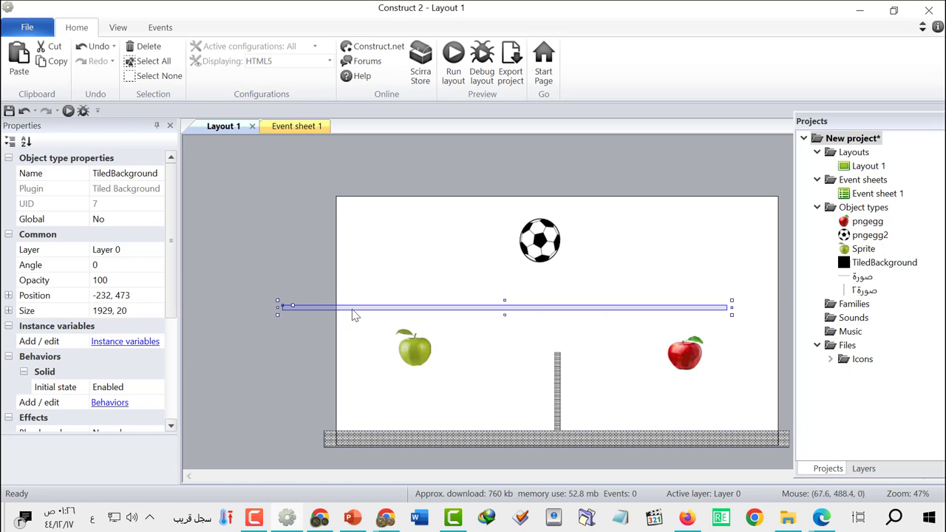
pyautogui.press('Delete')
# Move the left wall to the right edge as a 31 × 1010 strip at 1909, -6.
pyautogui.click(339, 309)
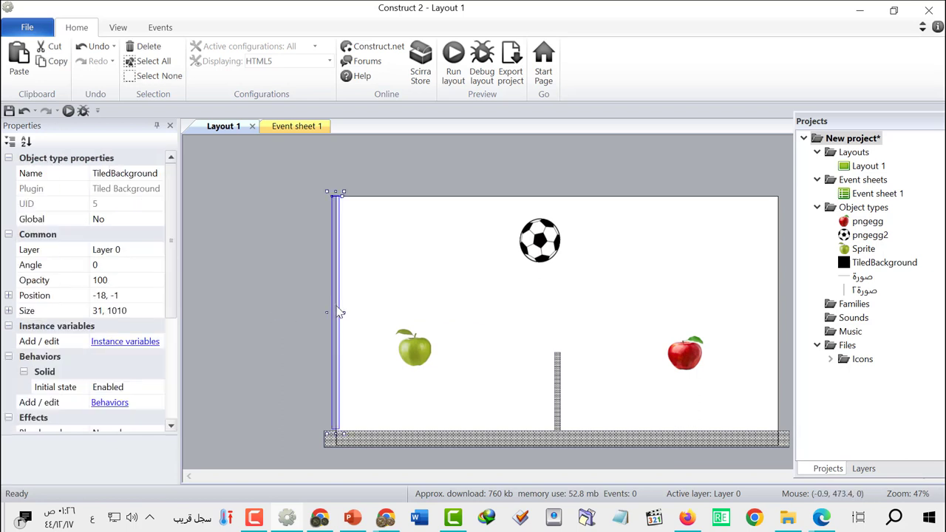
pyautogui.press('Delete')
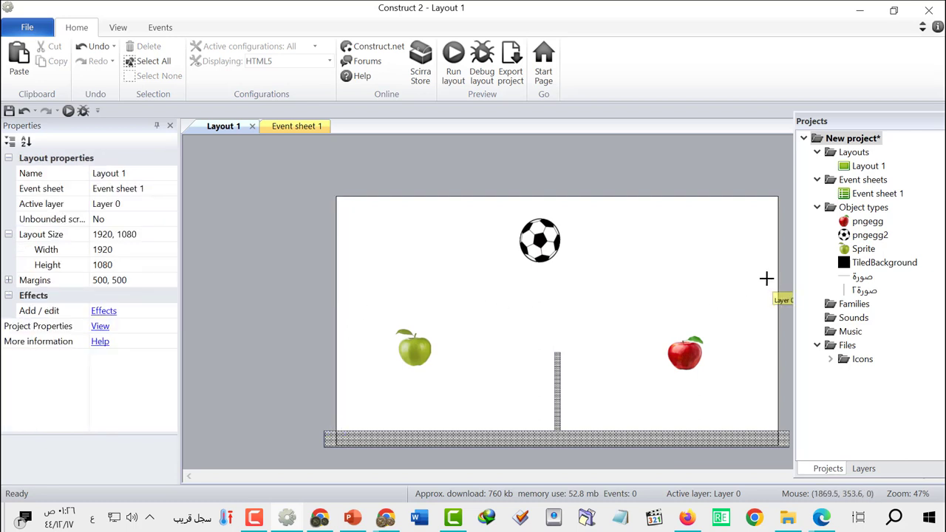
pyautogui.click(766, 278)
pyautogui.moveTo(772, 315); pyautogui.dragTo(781, 233)
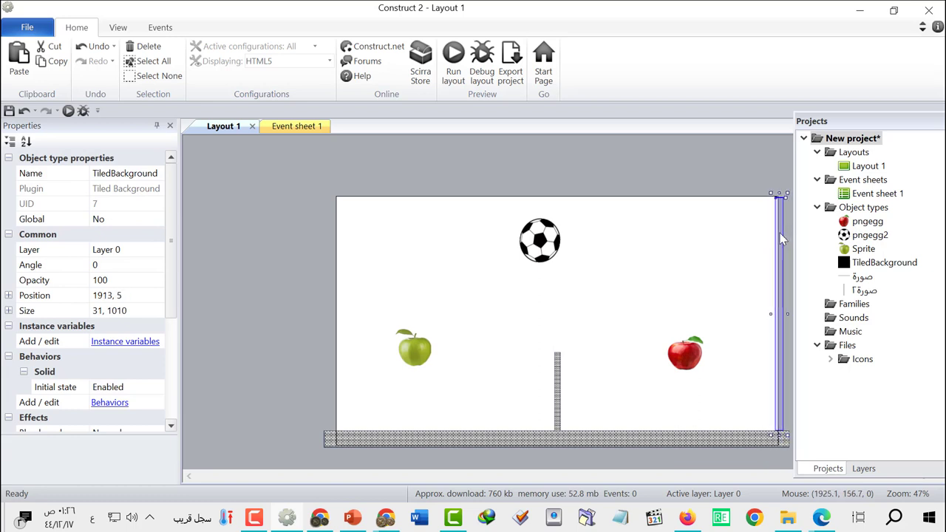
pyautogui.moveTo(782, 238); pyautogui.dragTo(781, 242)
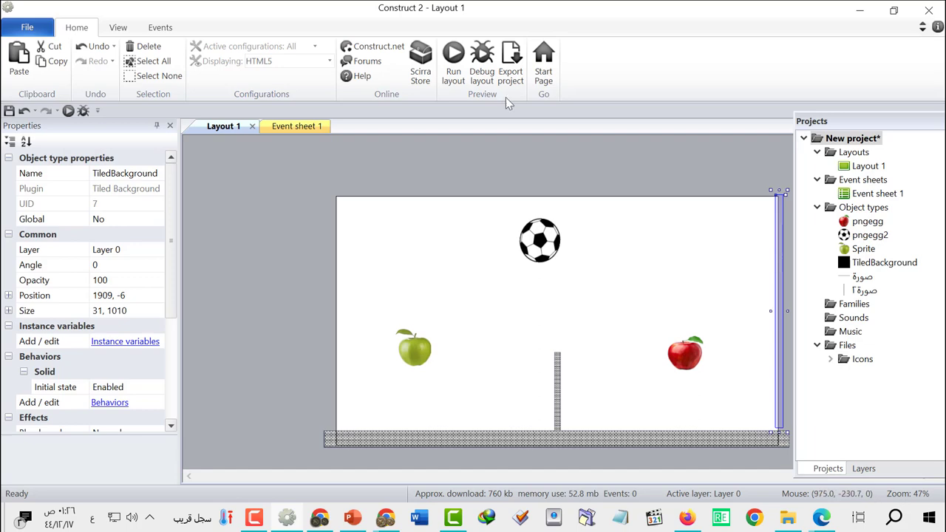
# Preview the layout in Edge, running and jumping the apples with the arrow keys, then return to the editor.
pyautogui.click(453, 59)
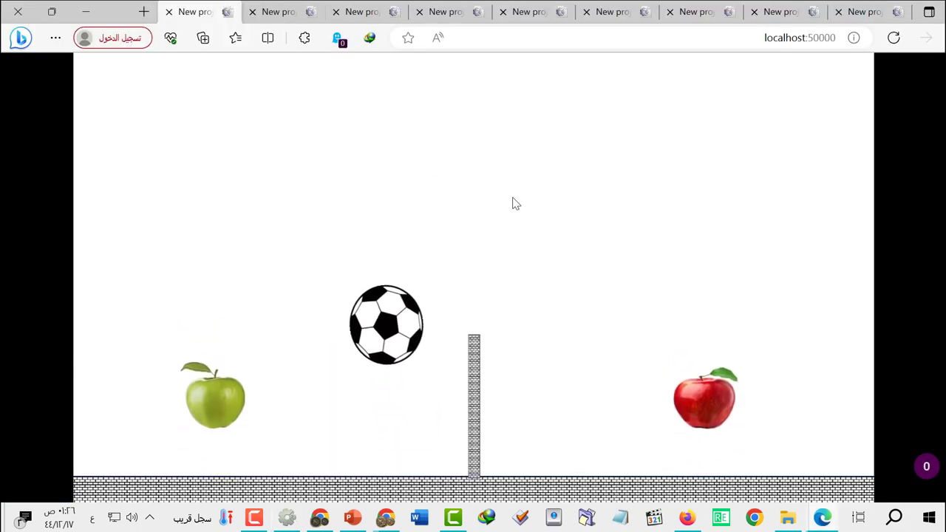
pyautogui.press('Right')
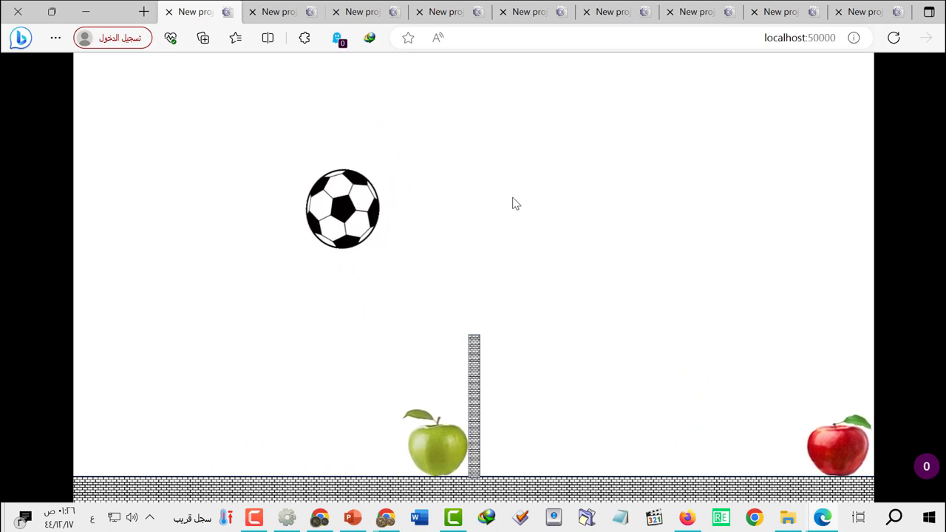
pyautogui.press('Left')
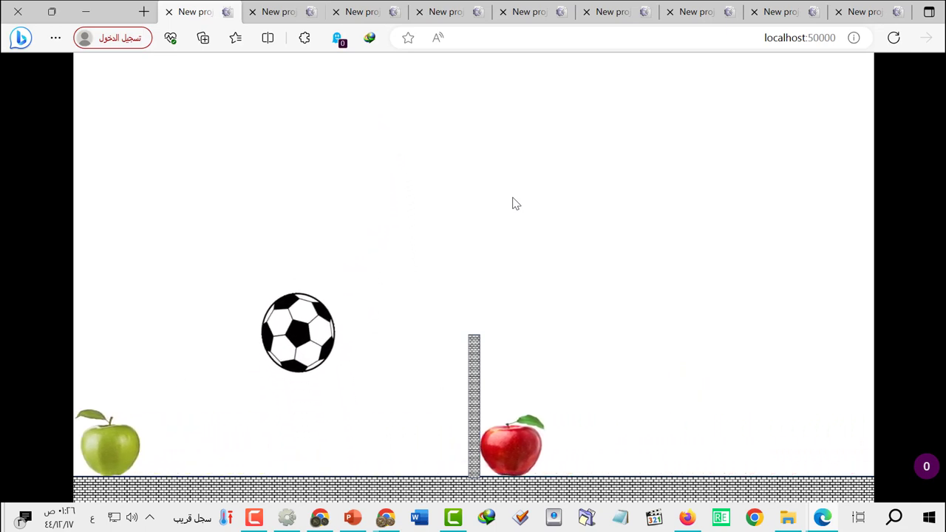
pyautogui.press('Right')
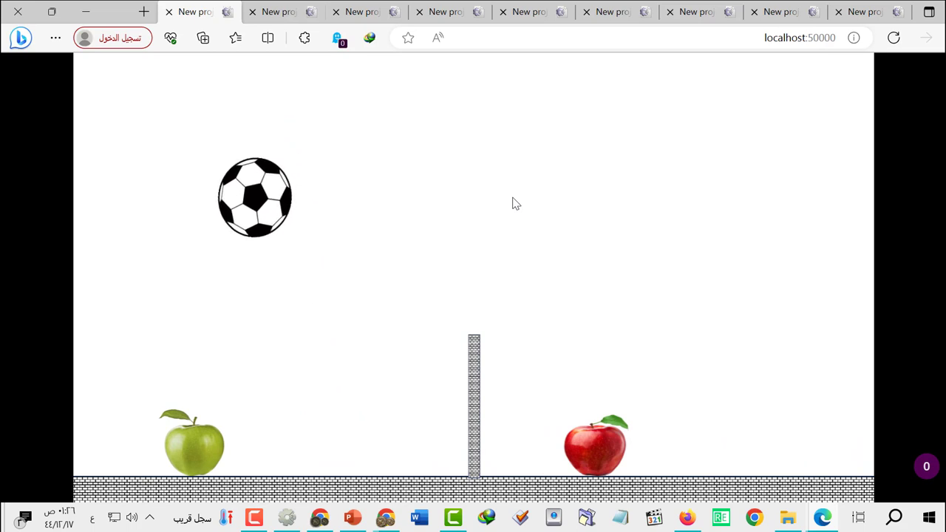
pyautogui.press('Up')
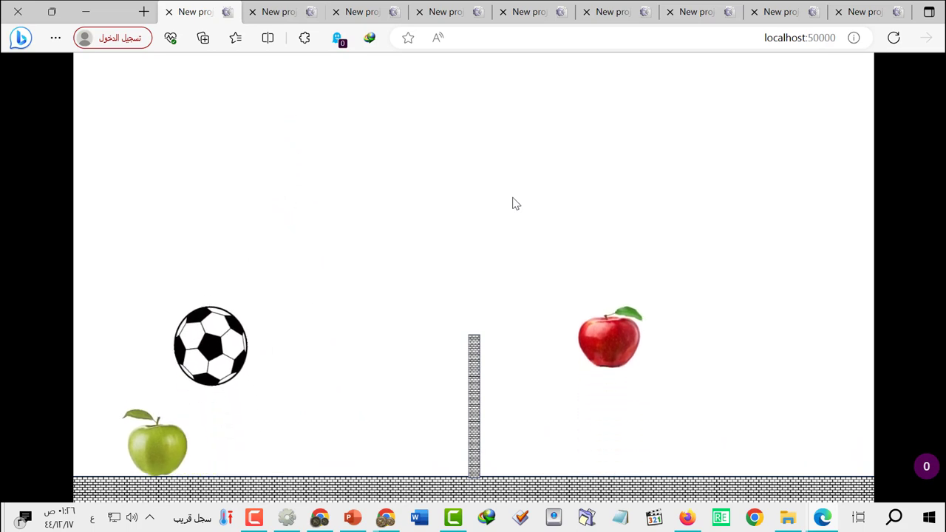
pyautogui.press('Left')
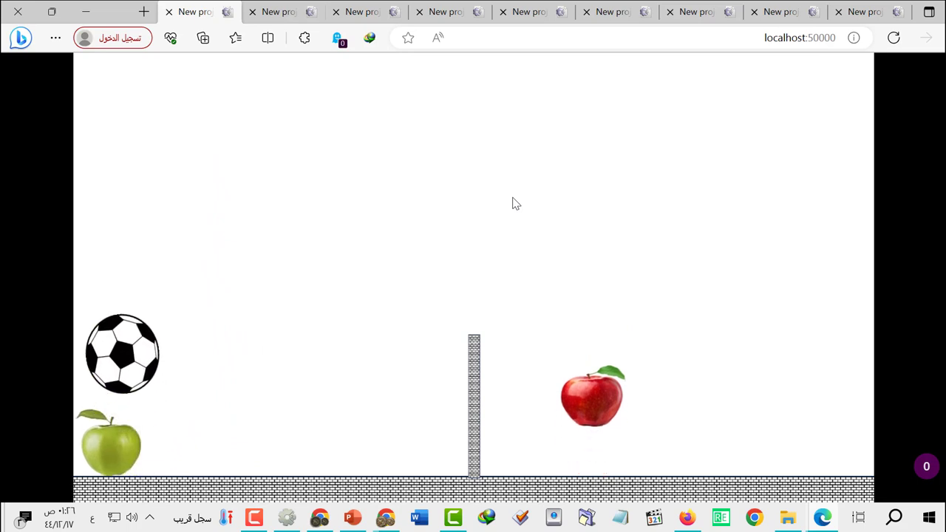
pyautogui.press('Right')
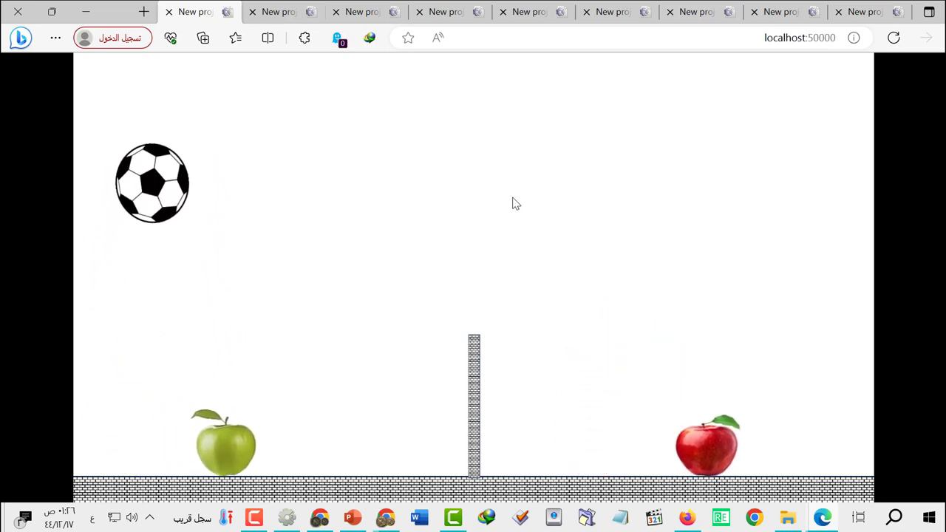
pyautogui.press('Left')
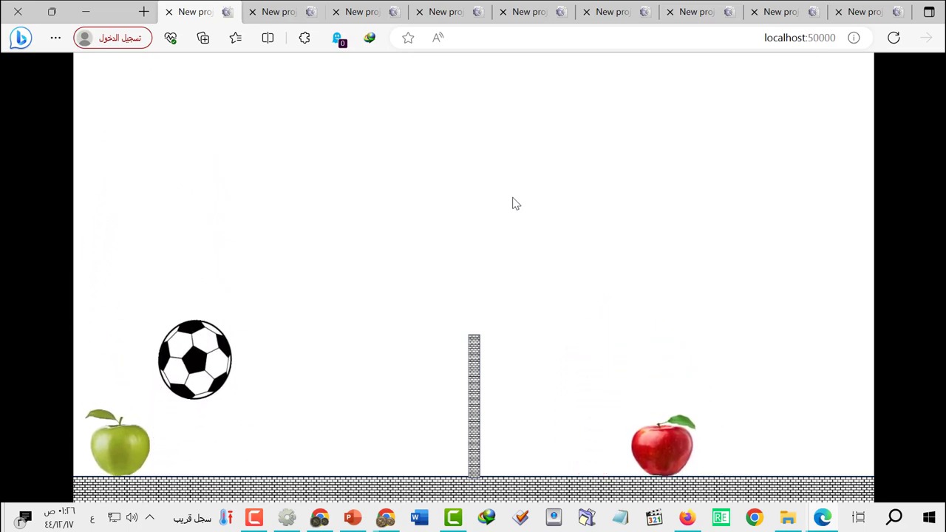
pyautogui.click(286, 518)
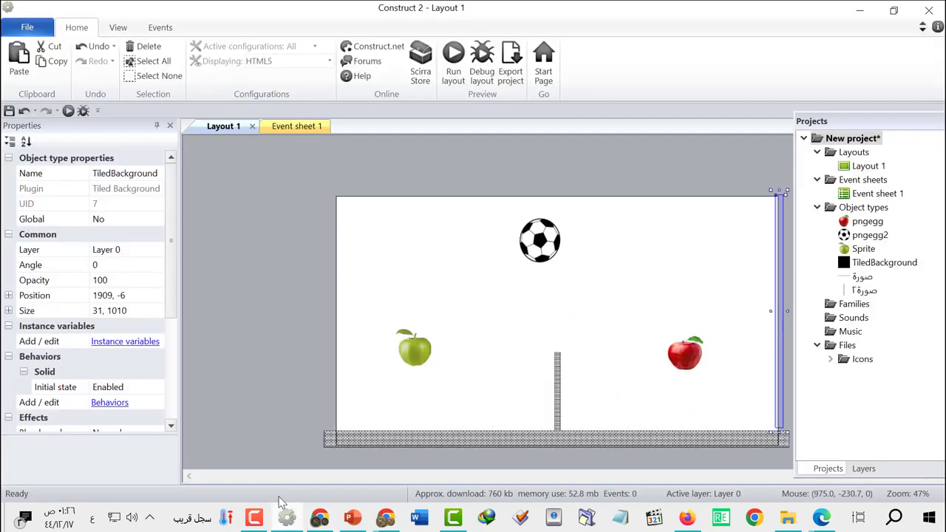
# Add the Solid behaviour to the green apple.
pyautogui.click(416, 351)
pyautogui.scroll(-3, 107, 370)
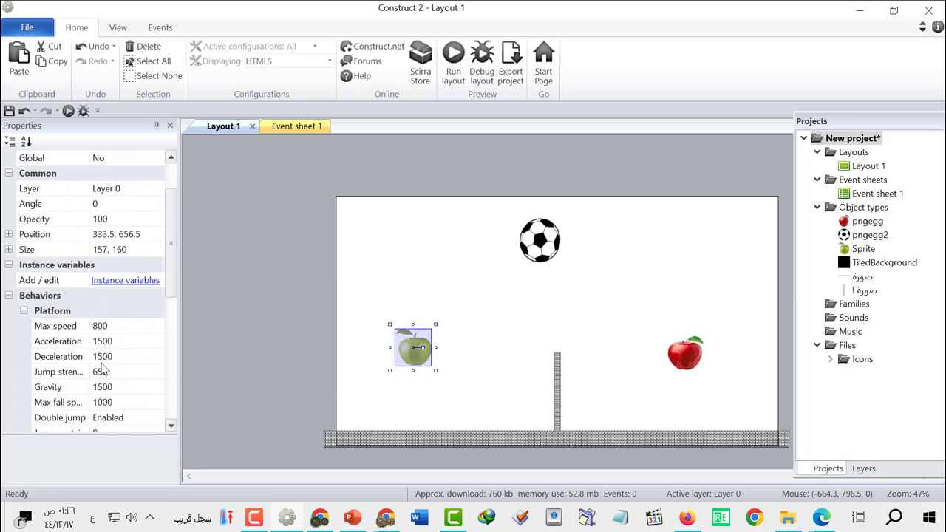
pyautogui.scroll(-1, 123, 361)
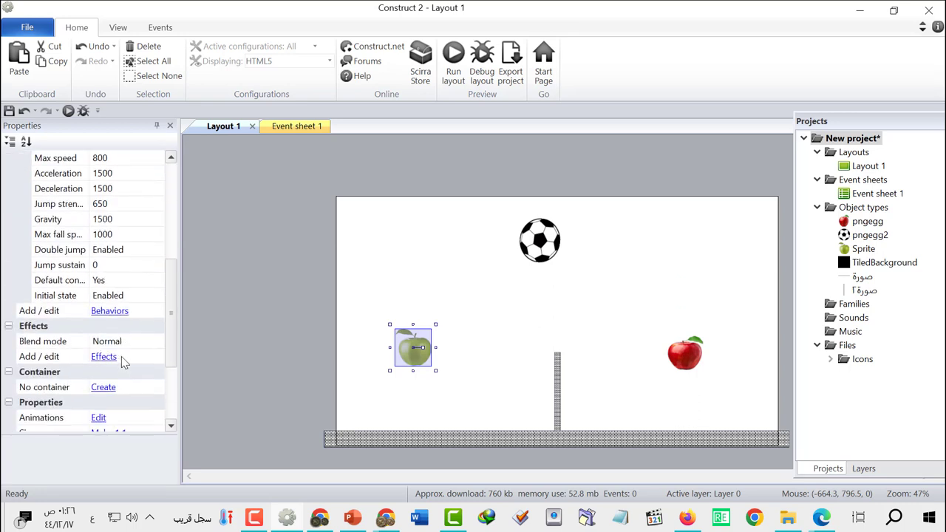
pyautogui.click(108, 312)
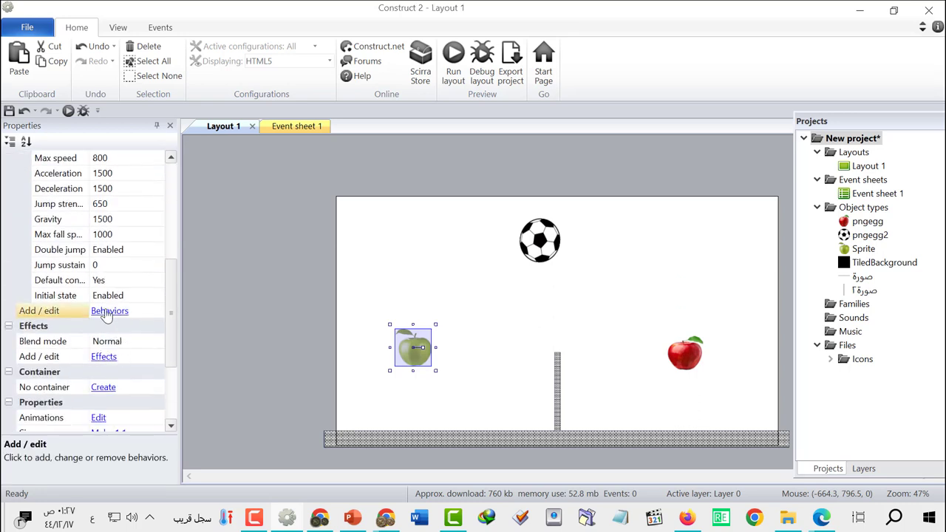
pyautogui.click(363, 180)
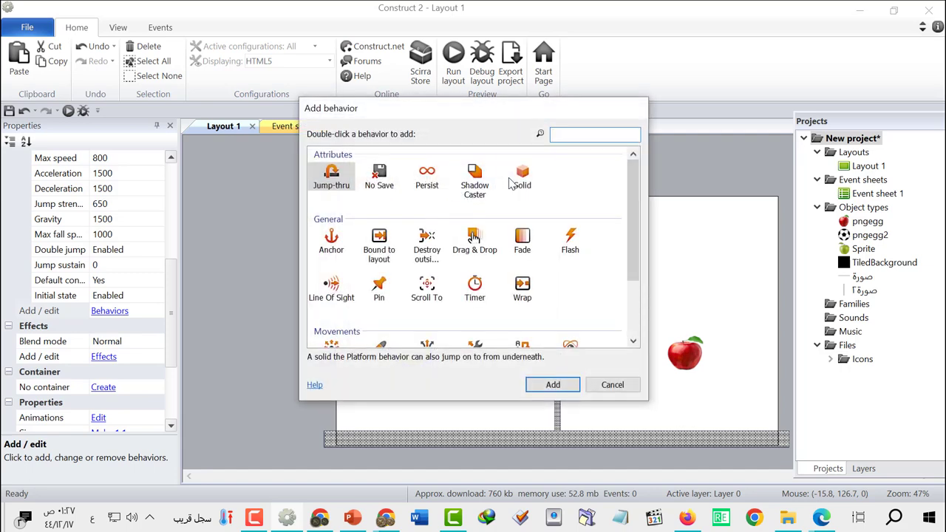
pyautogui.click(522, 177)
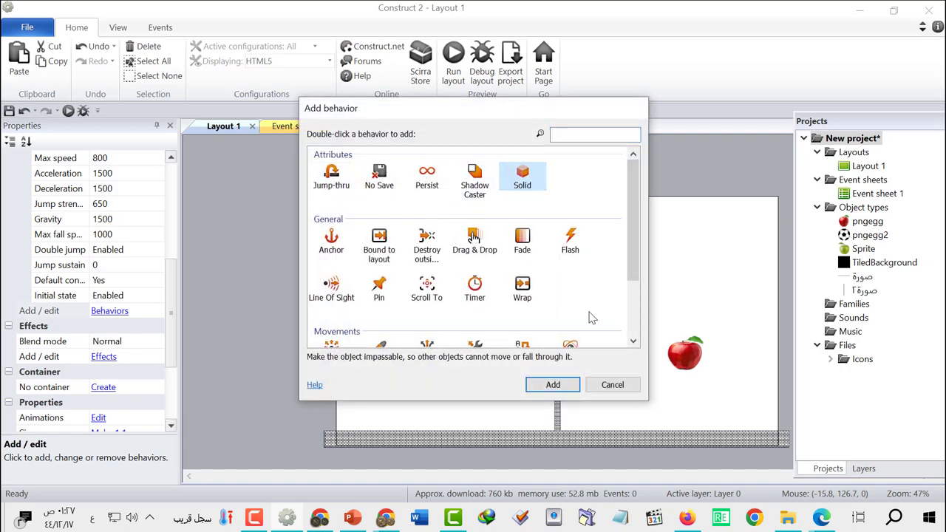
pyautogui.click(553, 385)
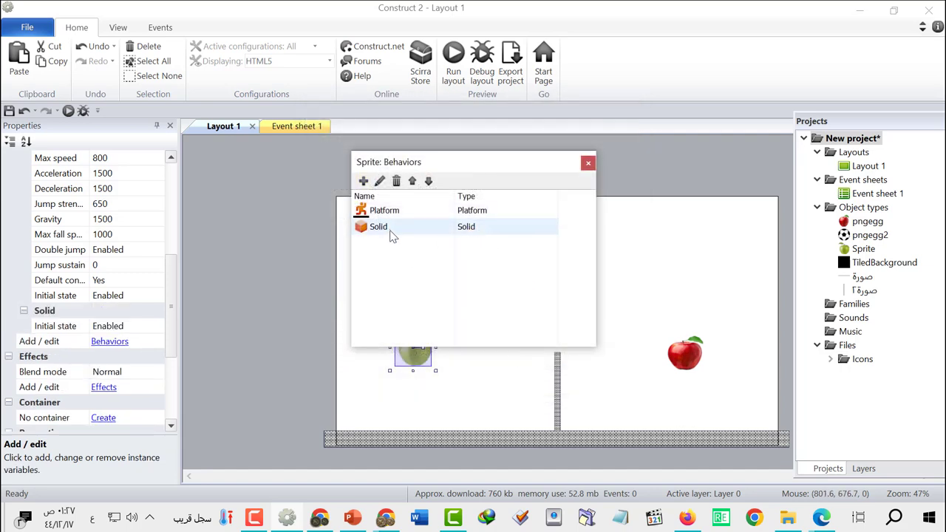
pyautogui.click(588, 164)
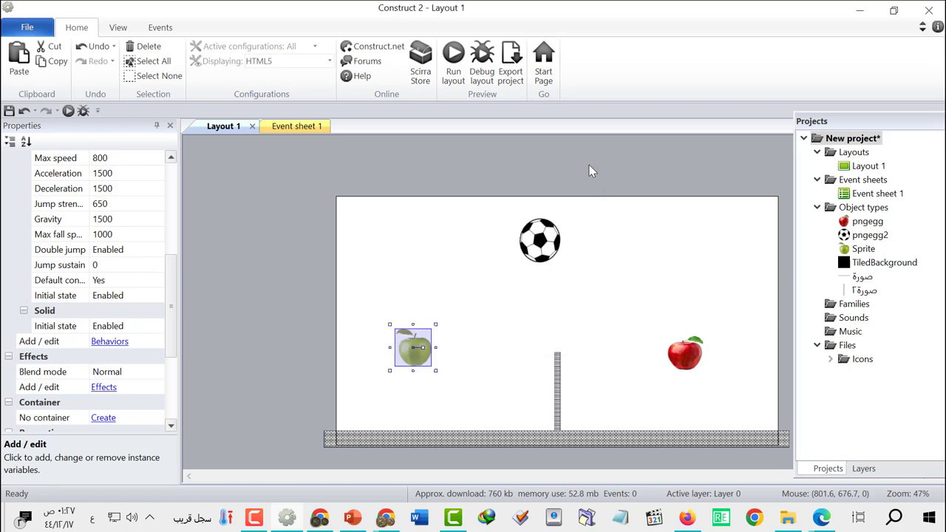
# Add the Solid behaviour to the red apple and run the layout preview.
pyautogui.click(691, 355)
pyautogui.click(103, 357)
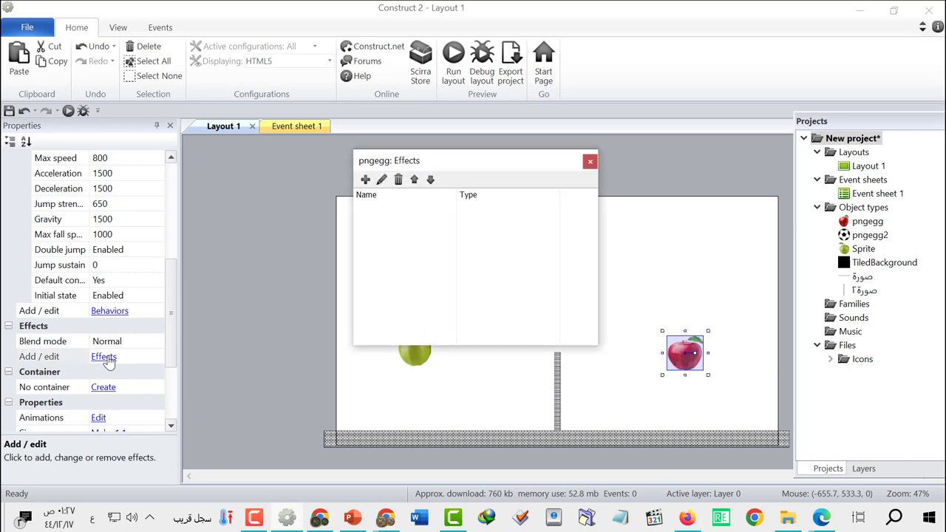
pyautogui.click(594, 164)
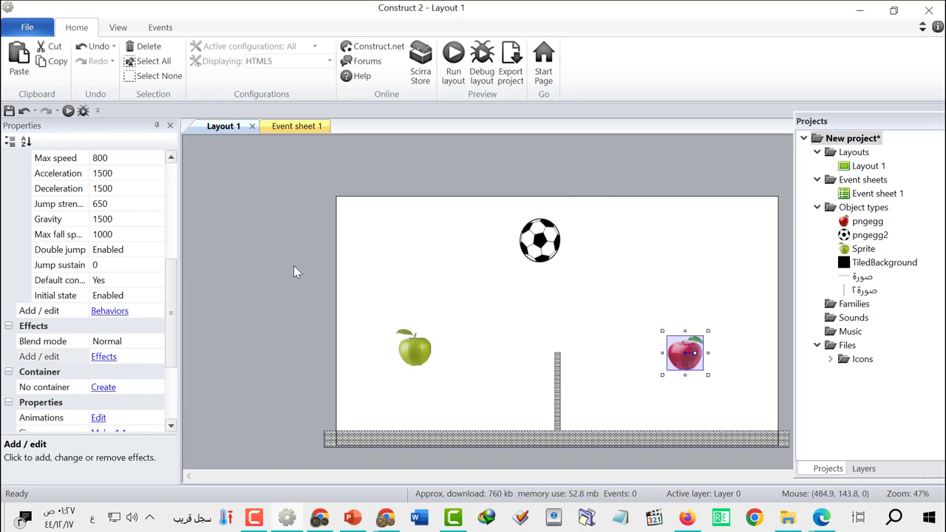
pyautogui.click(98, 311)
pyautogui.click(363, 182)
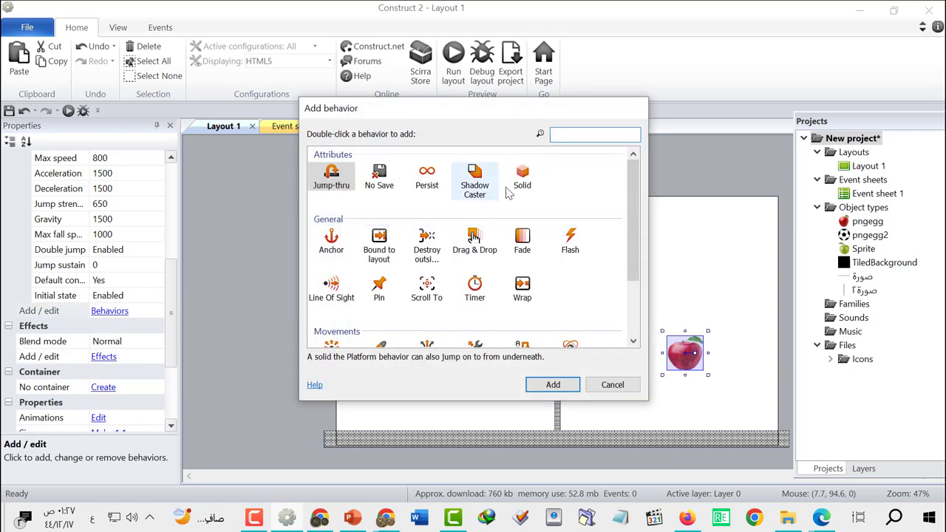
pyautogui.click(525, 179)
pyautogui.click(553, 385)
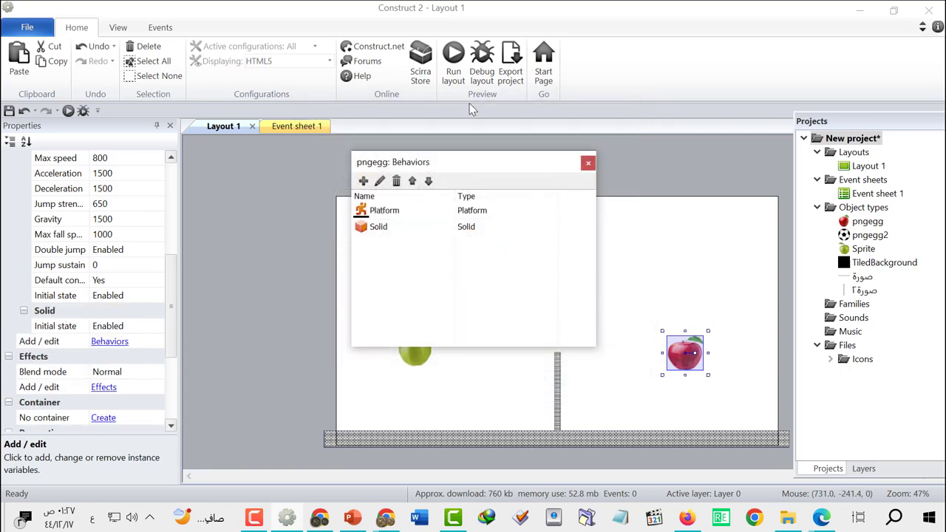
pyautogui.click(592, 164)
pyautogui.click(453, 63)
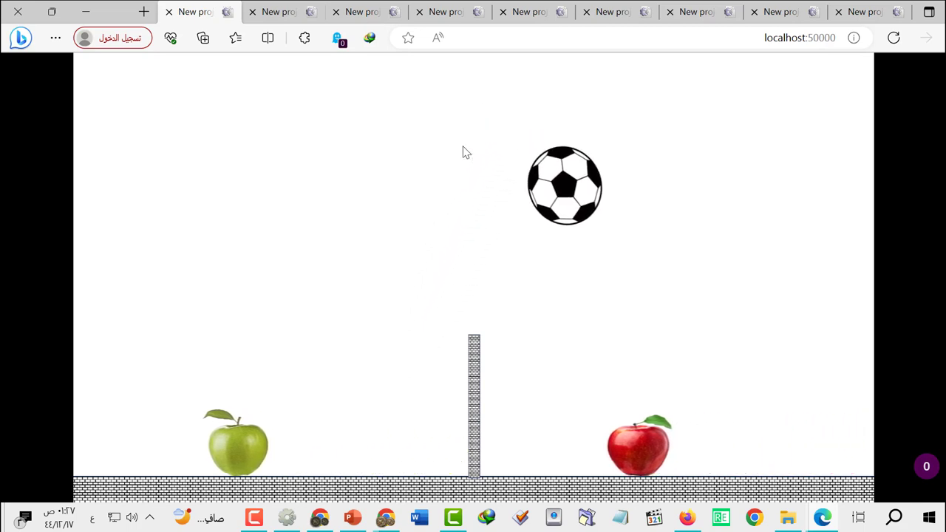
# Jump and move the apples right in the preview, then close it and return to Construct 2.
pyautogui.press('Up')
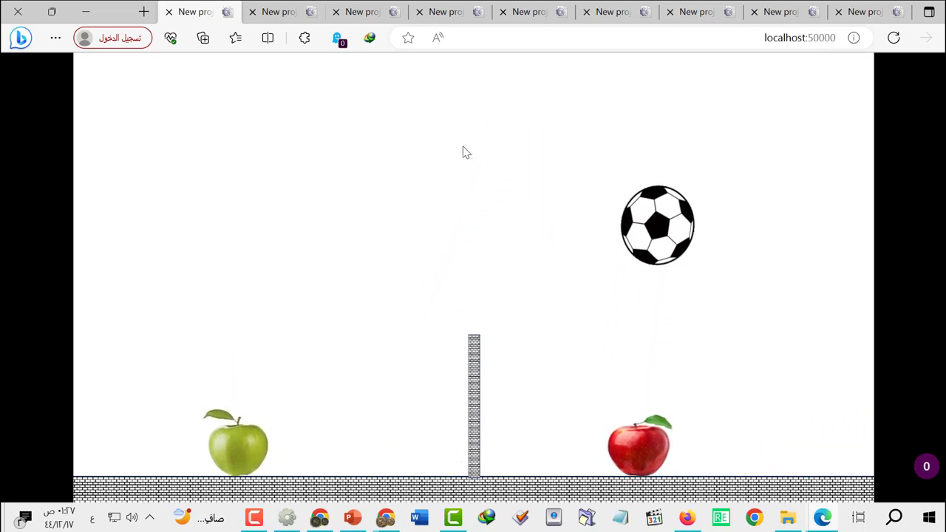
pyautogui.press('Right')
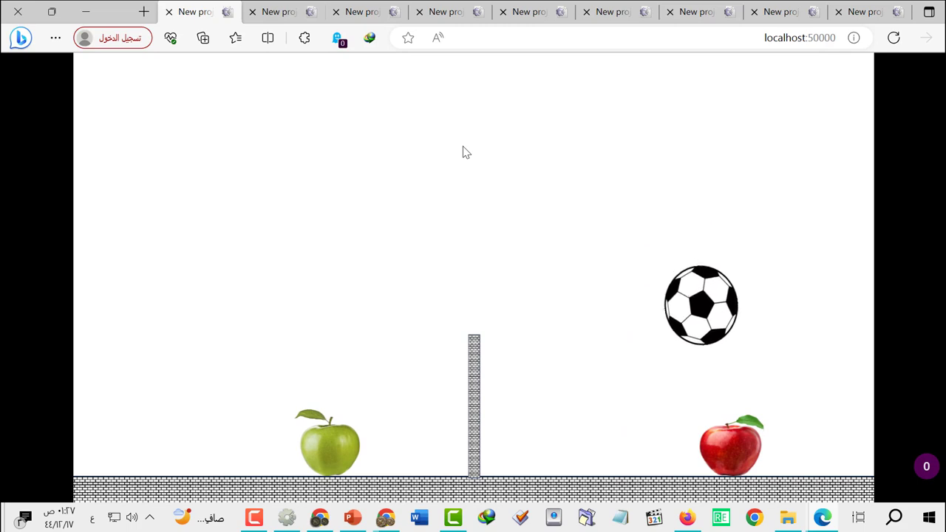
pyautogui.press('Up')
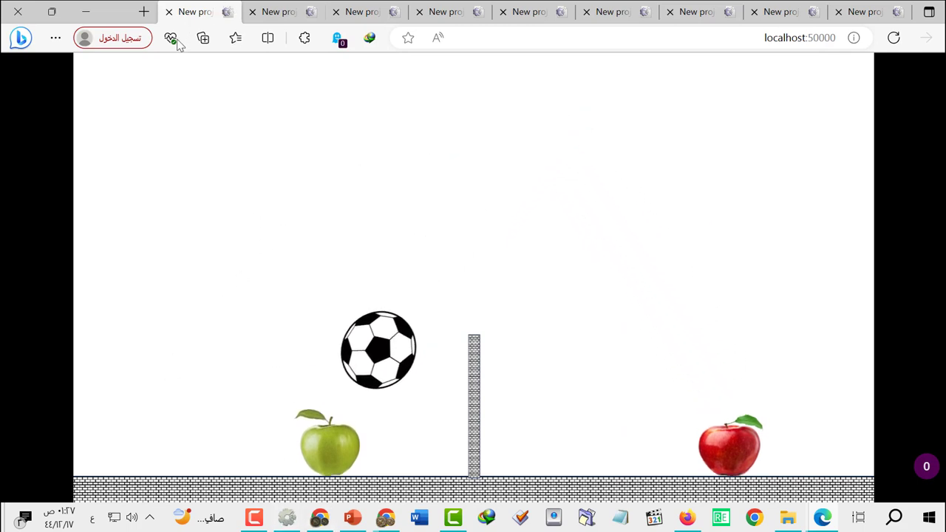
pyautogui.click(168, 12)
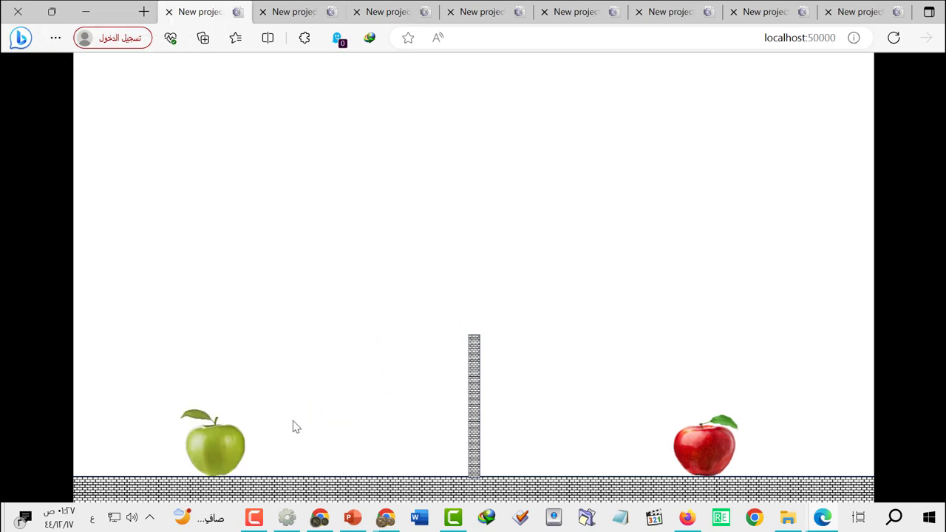
pyautogui.click(288, 519)
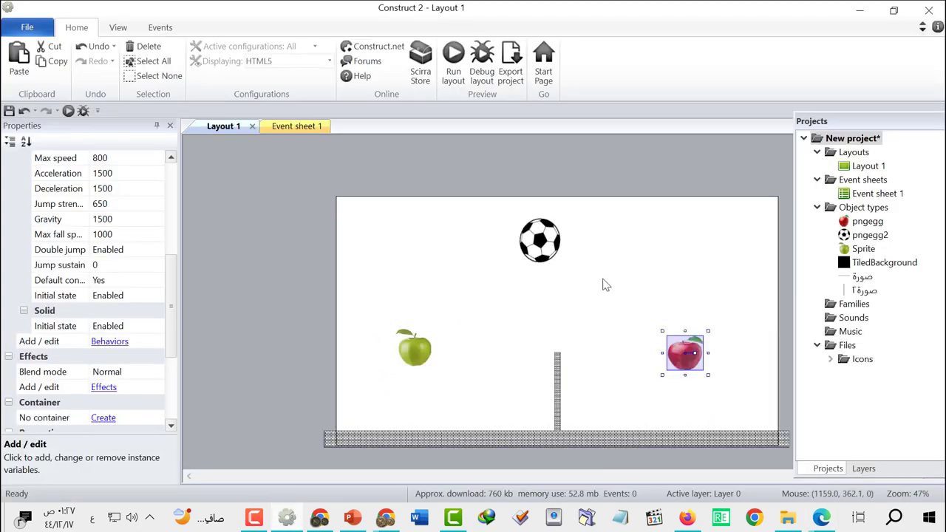
# Set the soccer ball's Bullet speed to 1000 and rerun the layout preview.
pyautogui.click(546, 252)
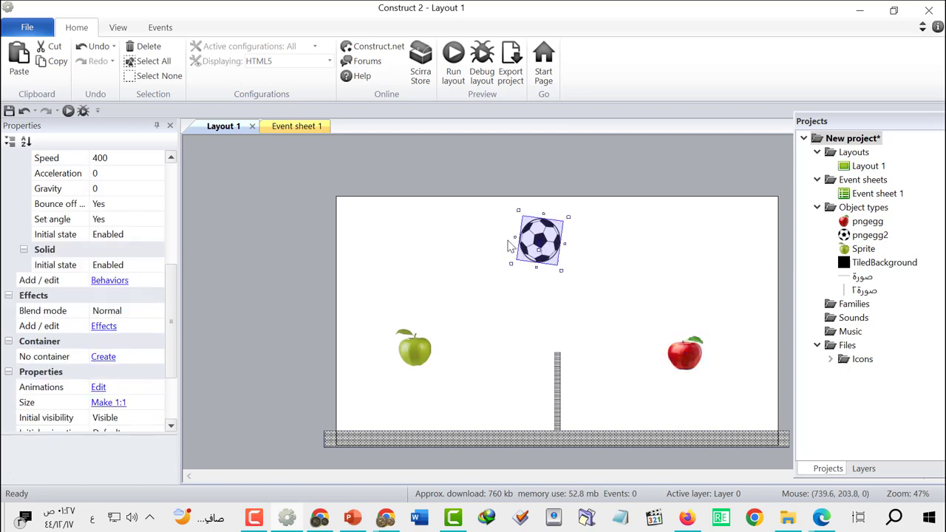
pyautogui.click(117, 161)
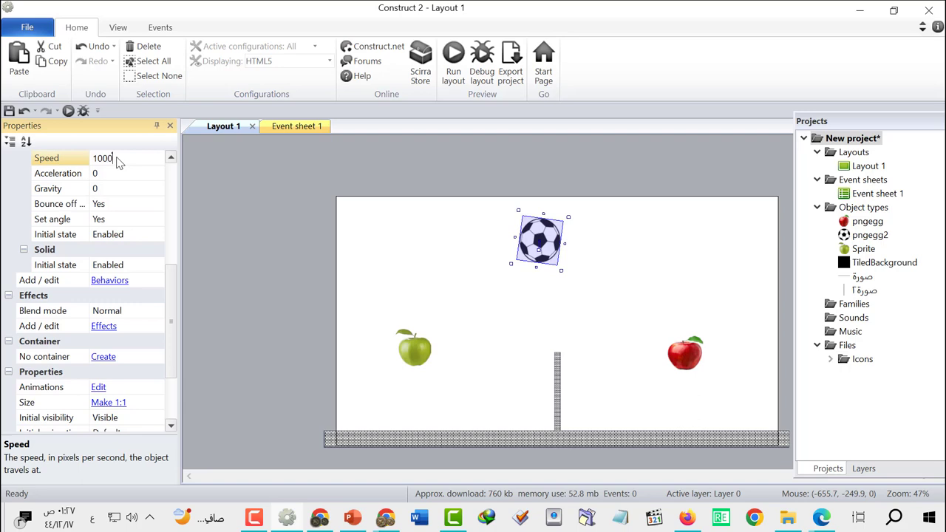
pyautogui.scroll(1, 57, 218)
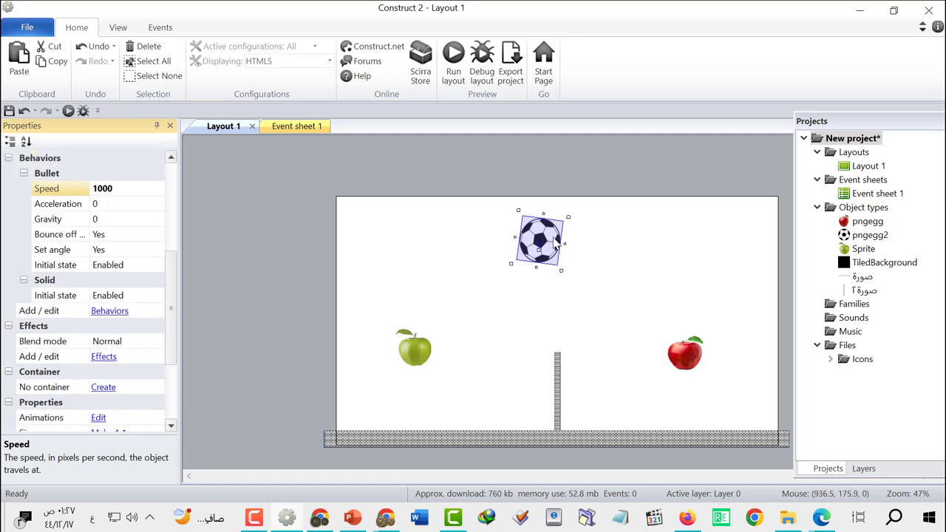
pyautogui.click(454, 59)
# Play-test the speed-1000 ball while moving and jumping the apples, then close the preview.
pyautogui.press('Right')
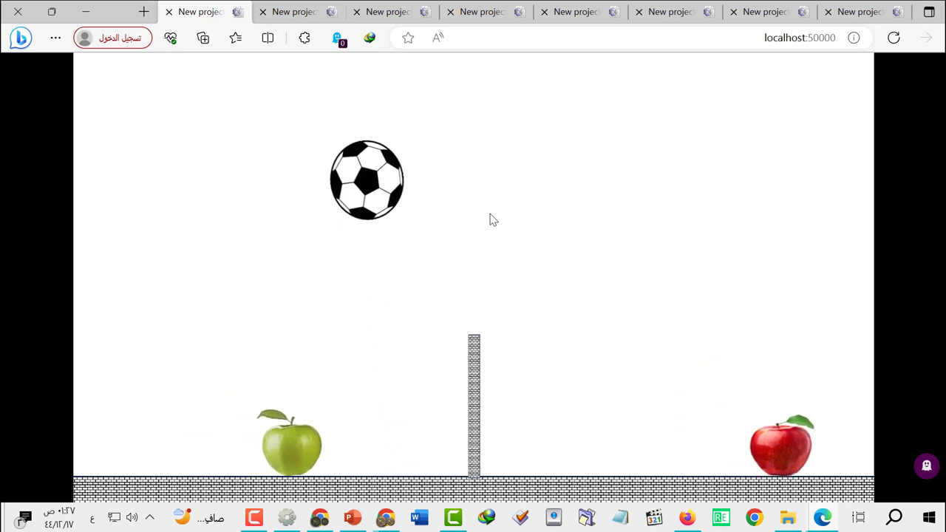
pyautogui.press('Left')
pyautogui.press('Up')
pyautogui.press('Left')
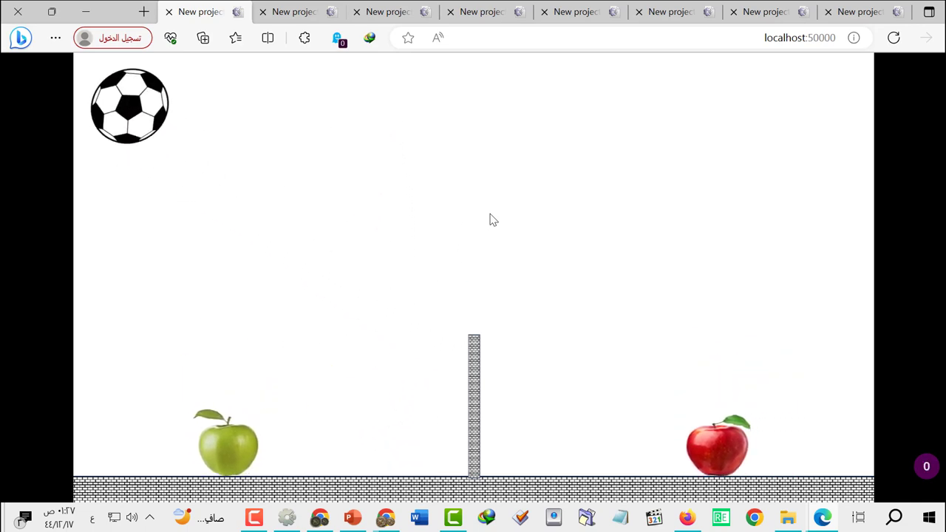
pyautogui.press('Right')
pyautogui.press('Up')
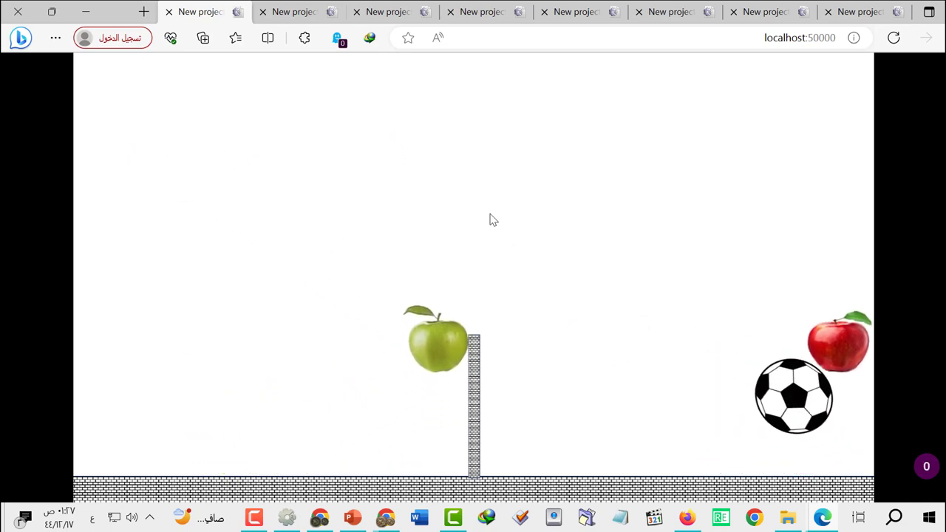
pyautogui.press('Left')
pyautogui.press('Left')
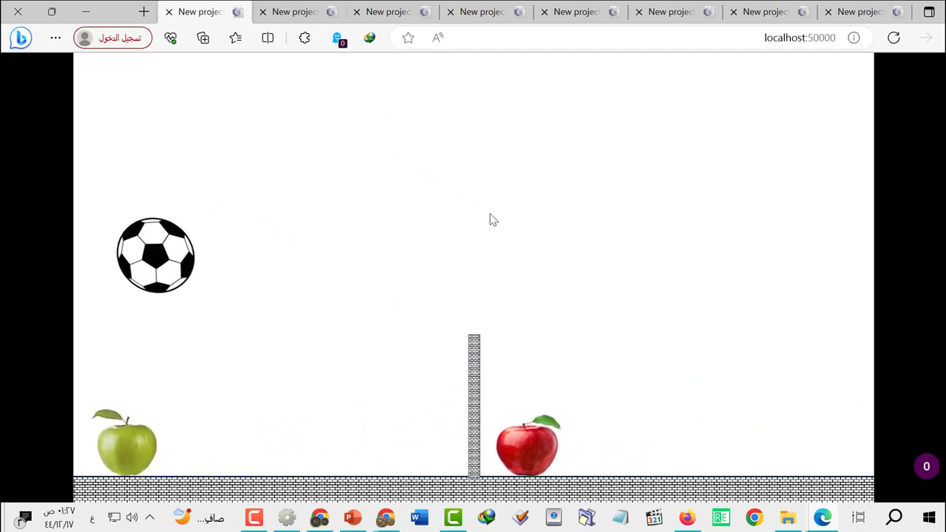
pyautogui.press('Up')
pyautogui.press('Right')
pyautogui.press('Up')
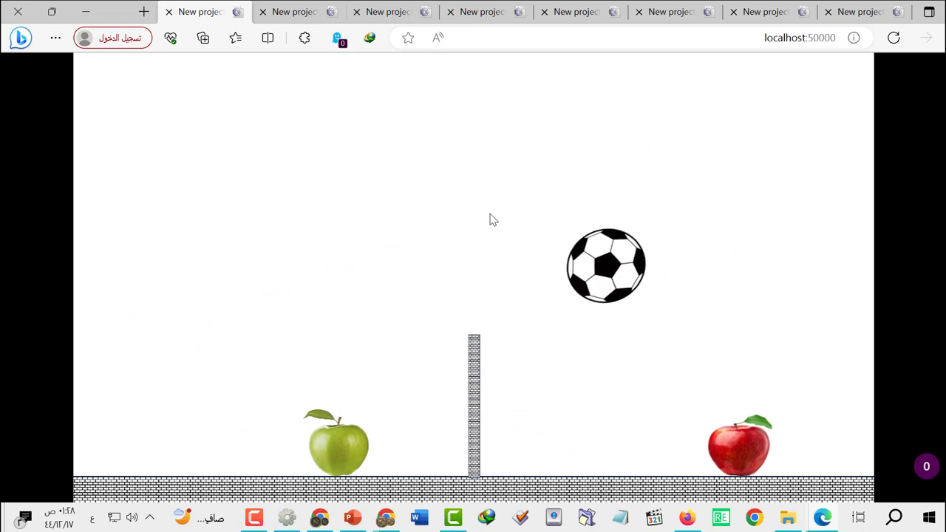
pyautogui.press('Left')
pyautogui.press('Up')
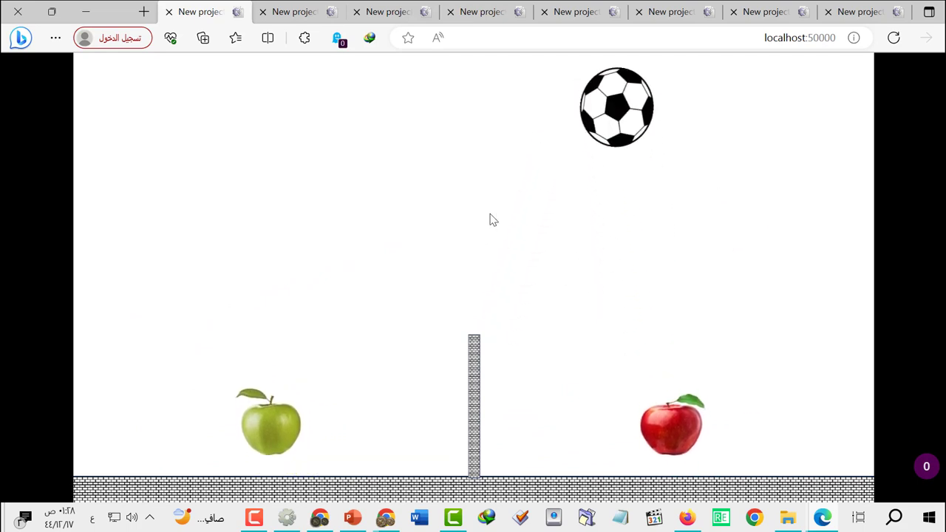
pyautogui.press('Left')
pyautogui.press('Up')
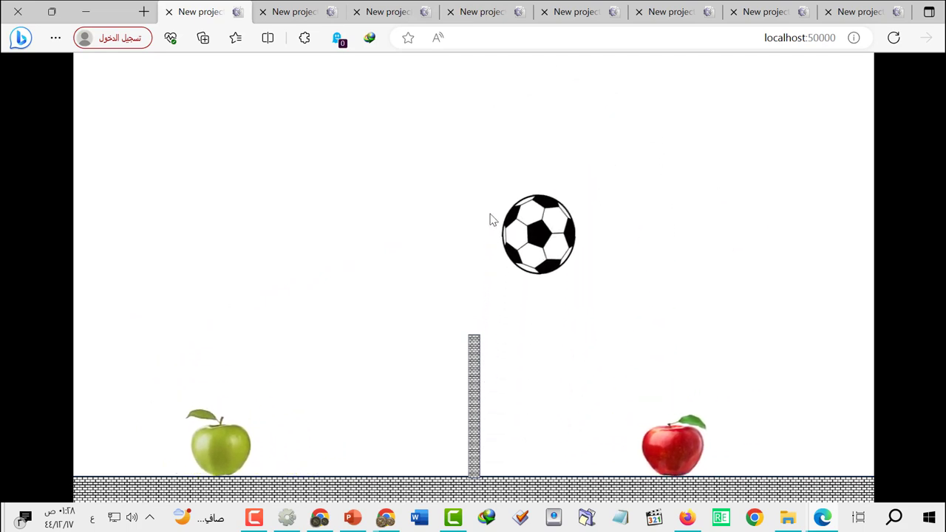
pyautogui.press('Left')
pyautogui.press('Up')
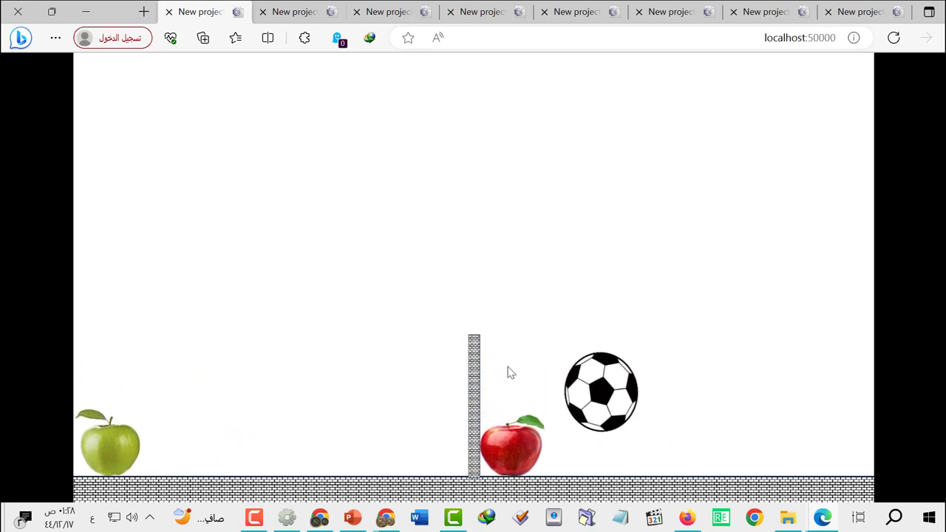
pyautogui.hotkey('alt', 'F4')
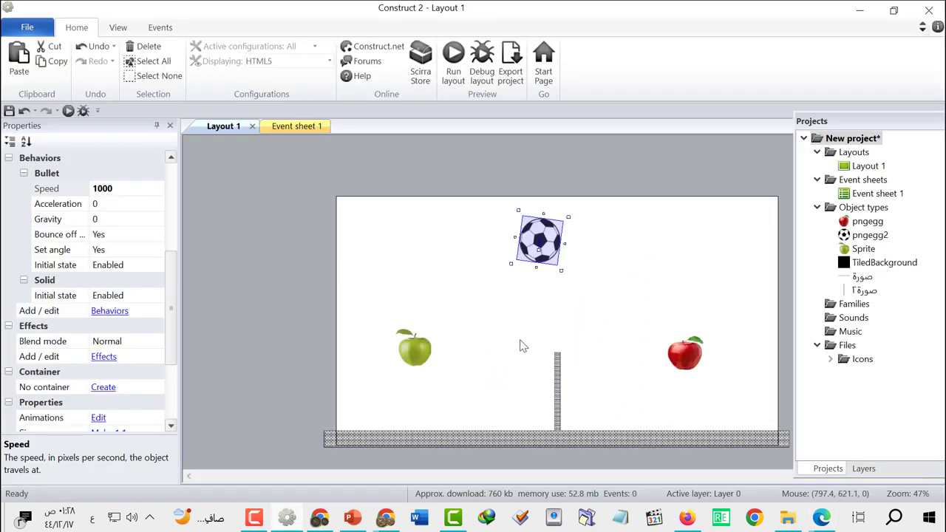
# Nudge the centre net right to position 997, 851 and open the Insert New Object dialog.
pyautogui.click(520, 340)
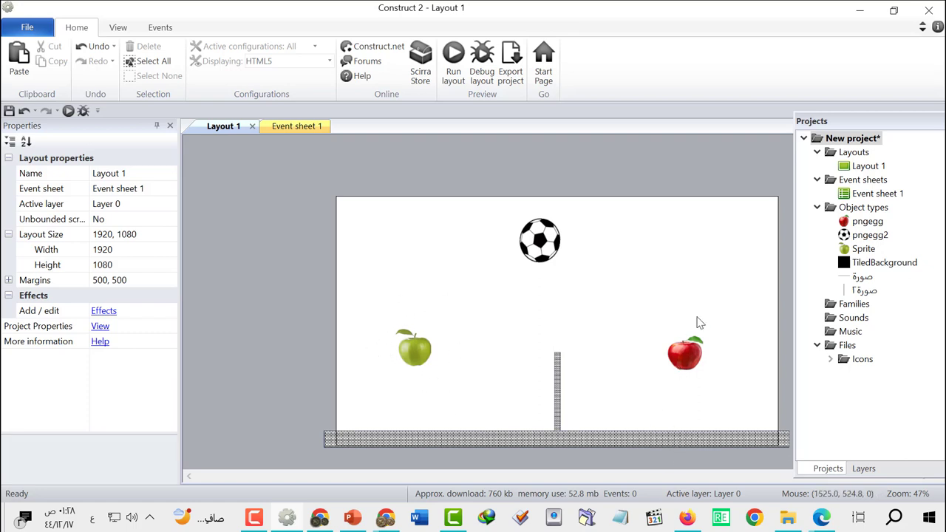
pyautogui.click(558, 400)
pyautogui.moveTo(559, 399); pyautogui.dragTo(570, 401)
pyautogui.click(518, 386)
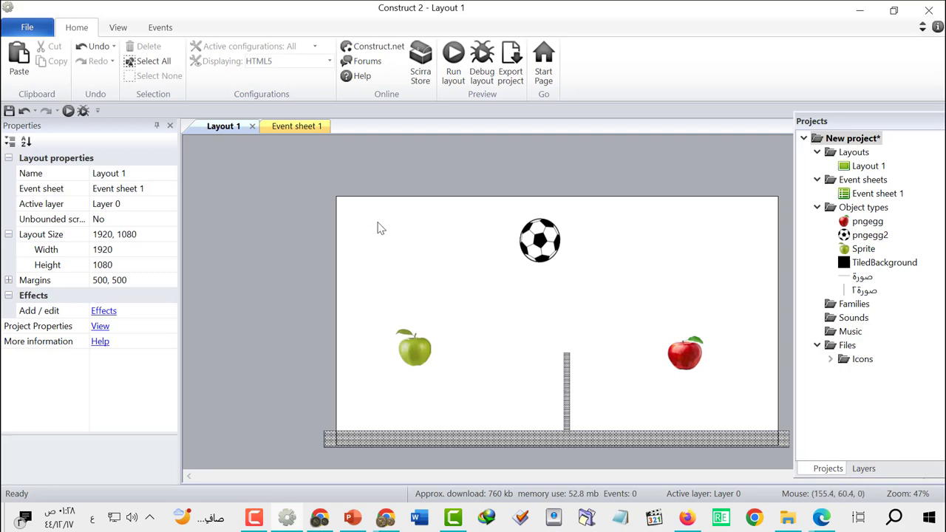
pyautogui.rightClick(426, 254)
pyautogui.click(456, 258)
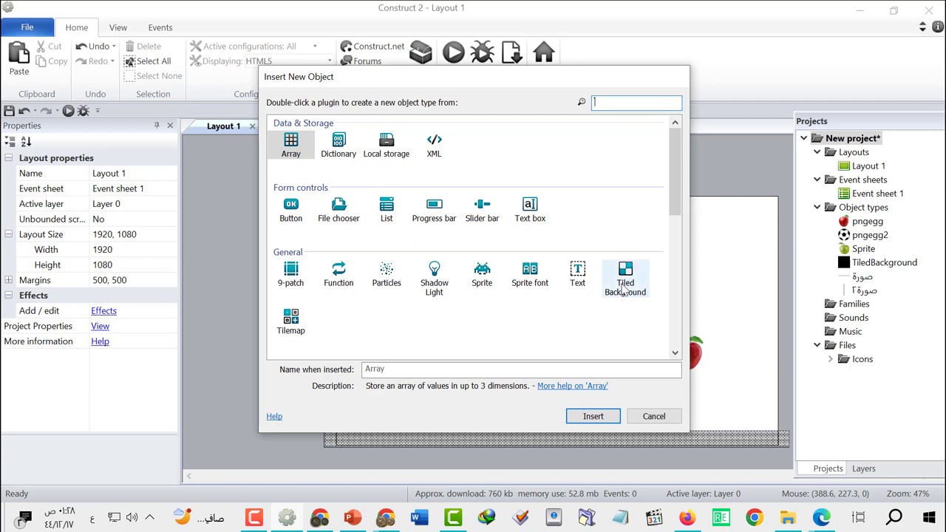
# Insert a Tiled Background and size it into a 983 × 24 strip along the floor's left half.
pyautogui.click(627, 281)
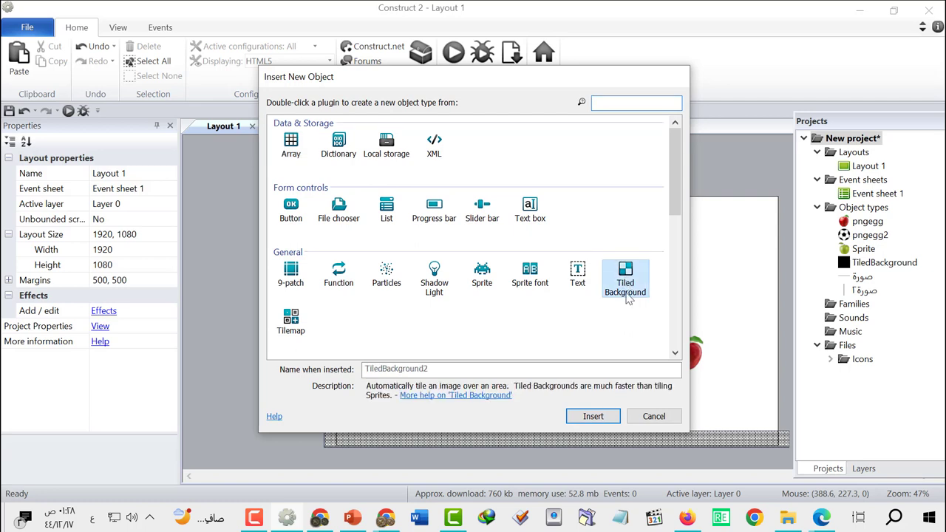
pyautogui.click(593, 416)
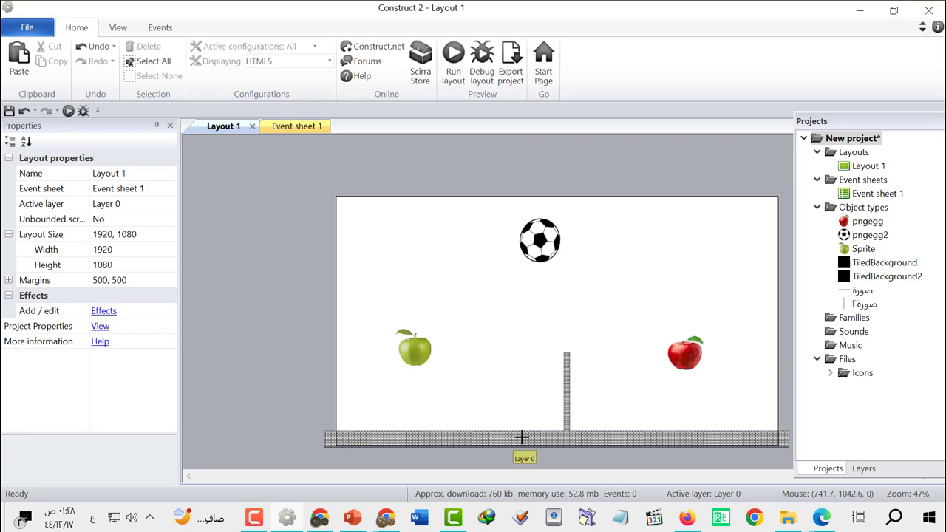
pyautogui.click(560, 431)
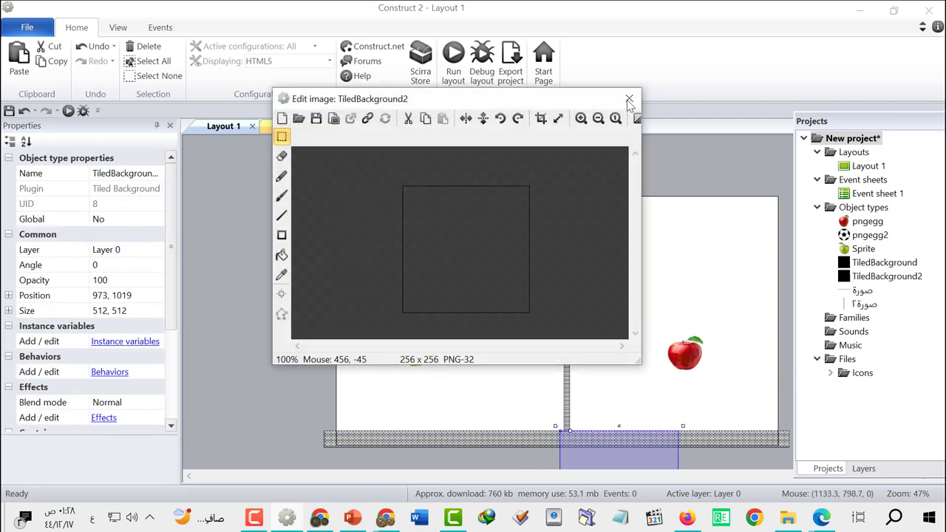
pyautogui.click(629, 99)
pyautogui.moveTo(635, 440); pyautogui.dragTo(414, 441)
pyautogui.scroll(-2, 439, 442)
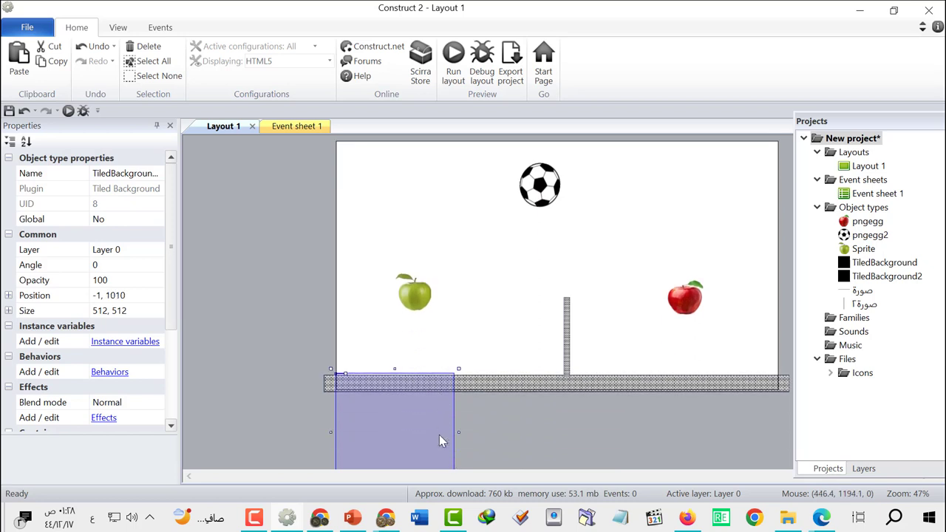
pyautogui.scroll(-1, 436, 432)
pyautogui.scroll(-1, 430, 423)
pyautogui.moveTo(395, 459); pyautogui.dragTo(395, 345)
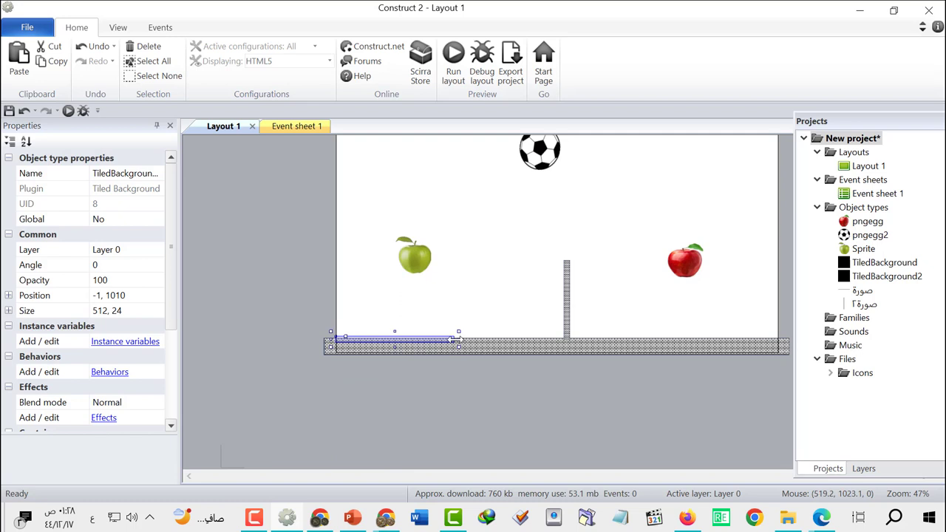
pyautogui.moveTo(457, 339); pyautogui.dragTo(564, 341)
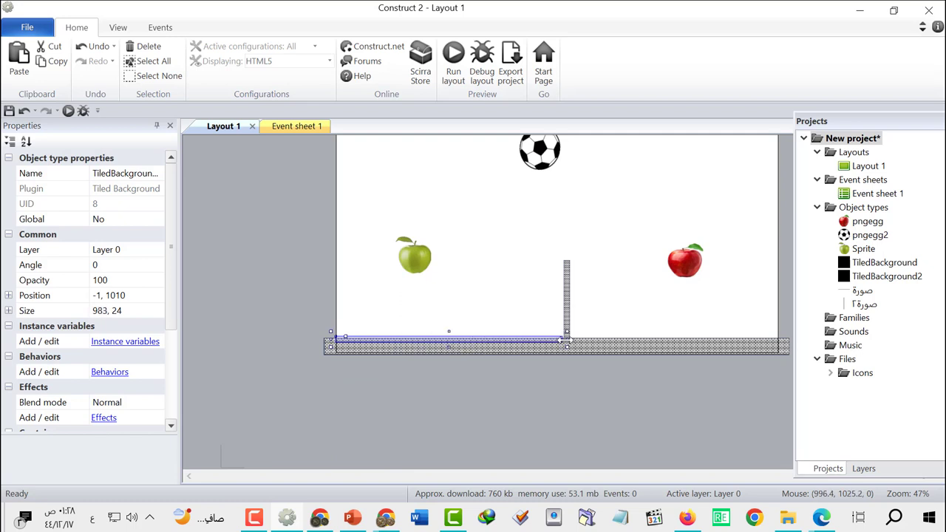
# Rename the new floor strip to AHDAR.
pyautogui.click(122, 174)
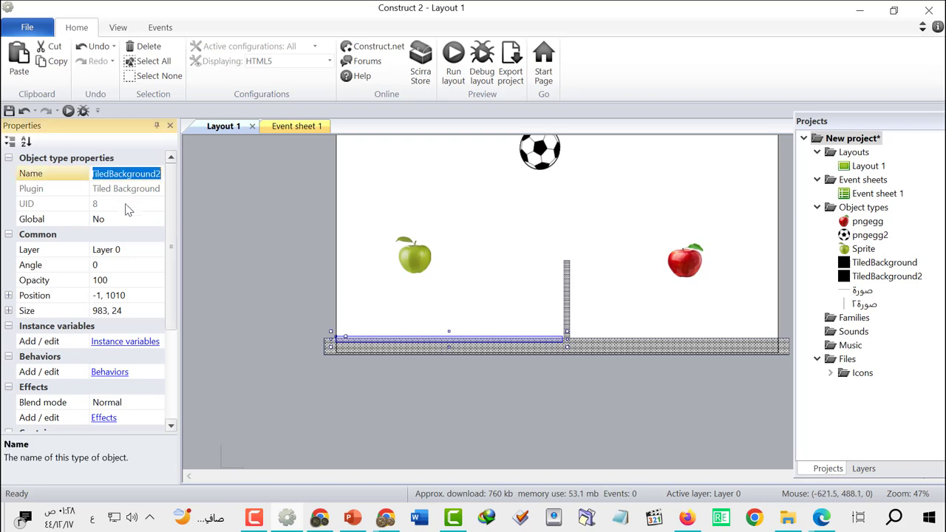
pyautogui.write('ش')
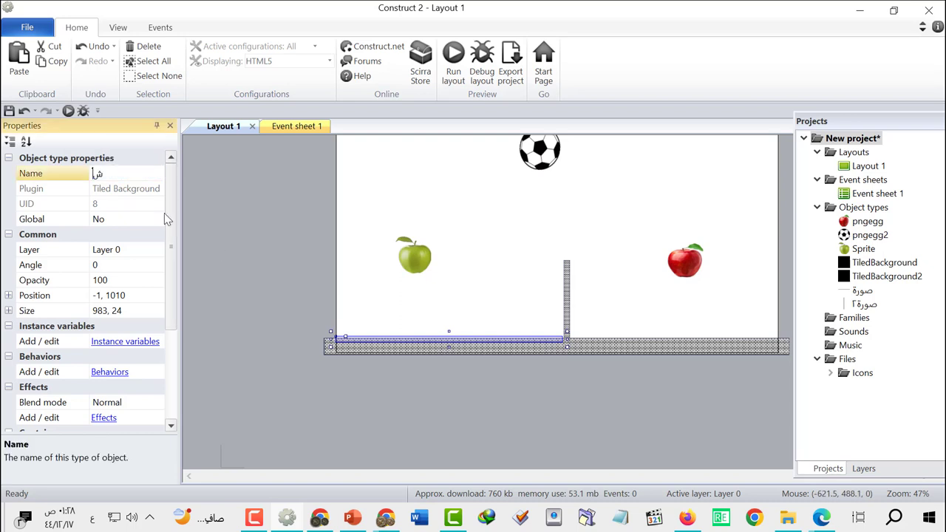
pyautogui.press('Escape')
pyautogui.hotkey('alt', 'shift')
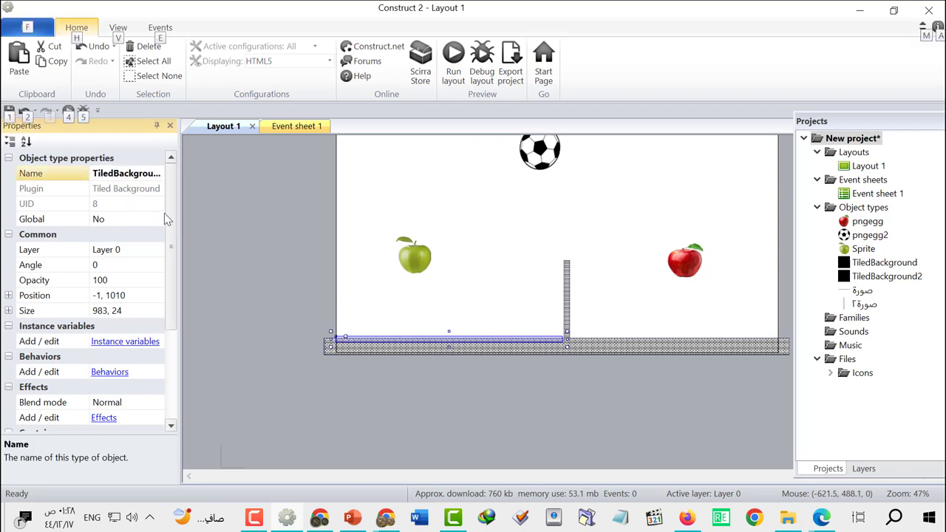
pyautogui.click(114, 178)
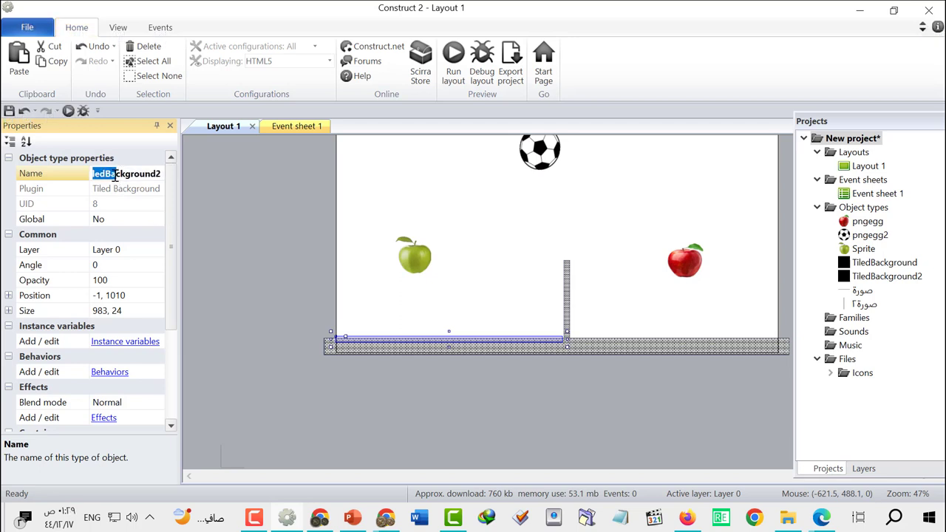
pyautogui.hotkey('ctrl', 'a')
pyautogui.write('A')
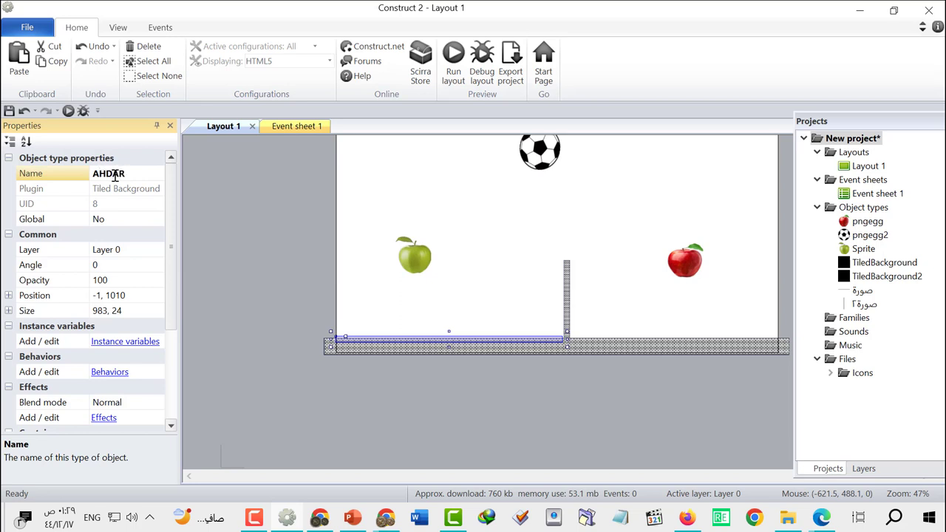
pyautogui.click(413, 193)
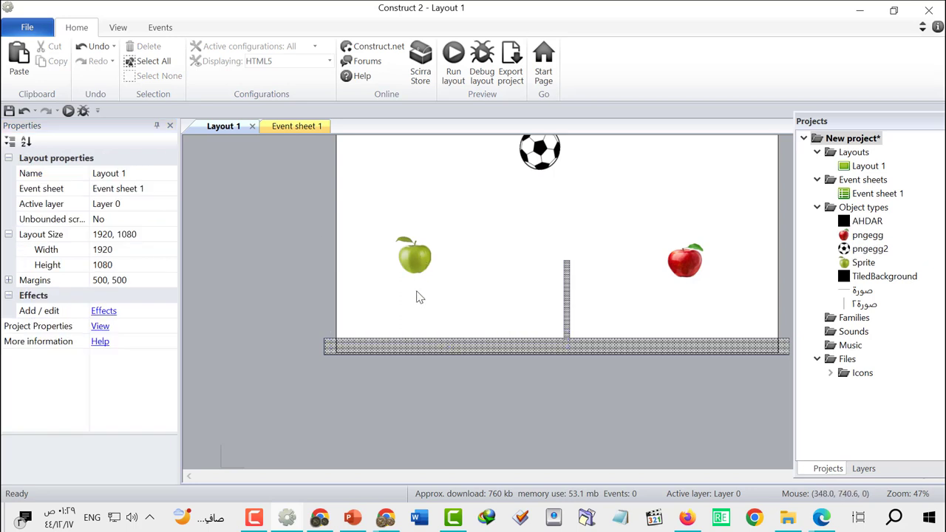
# After a brief look at Event sheet 1, open the Insert New Object dialog from Layout 1.
pyautogui.click(434, 344)
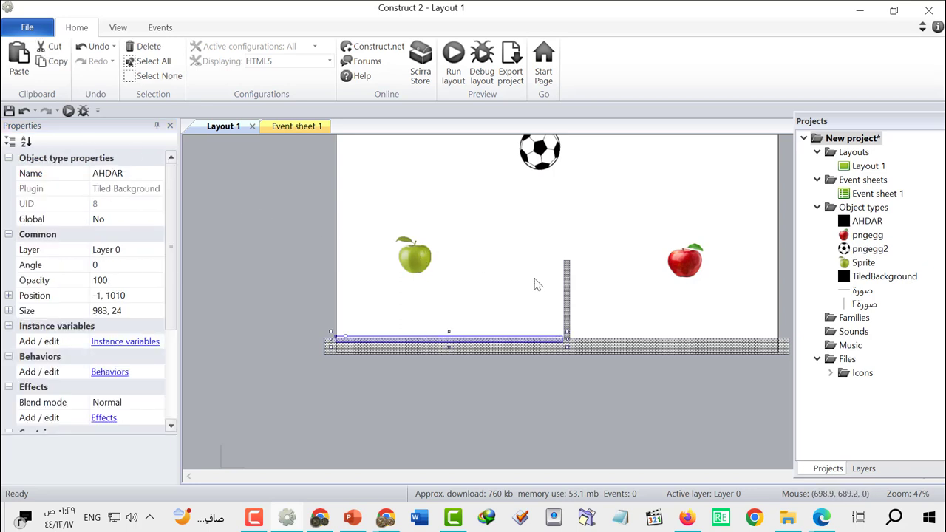
pyautogui.click(656, 329)
pyautogui.rightClick(644, 300)
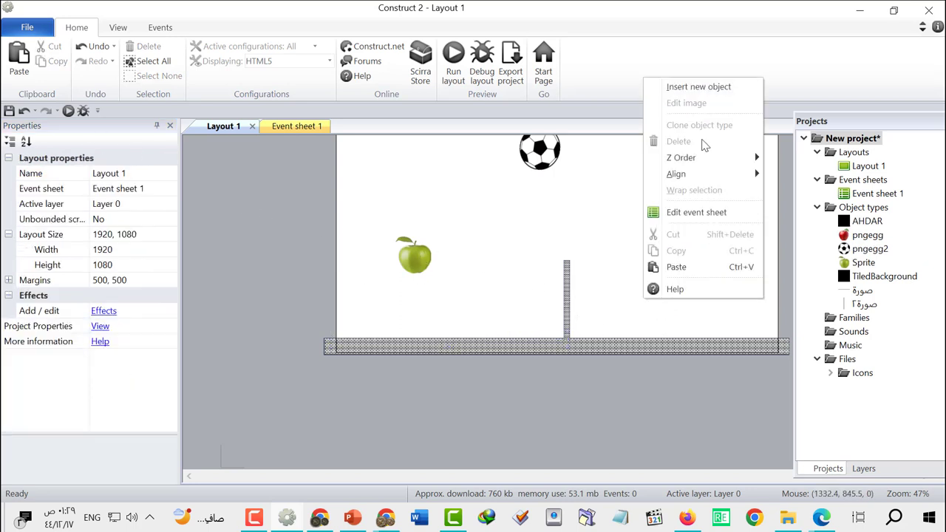
pyautogui.click(708, 213)
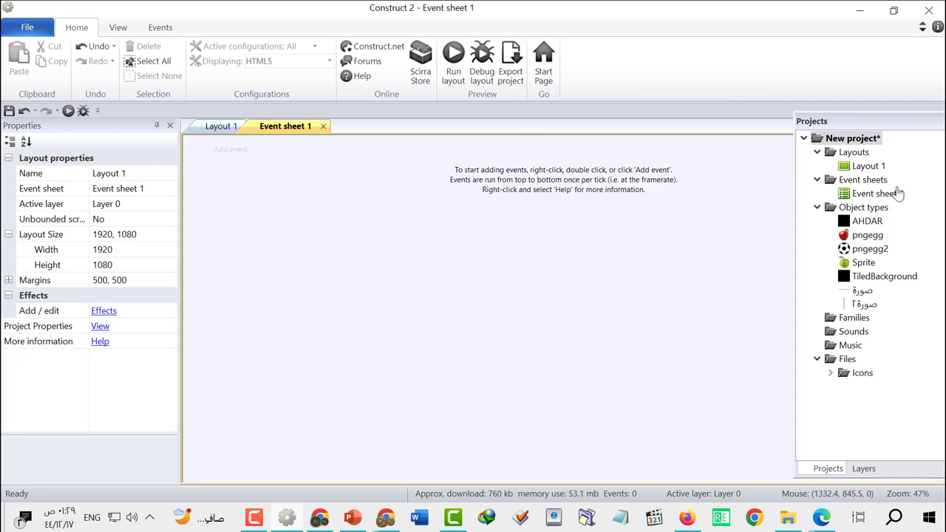
pyautogui.click(223, 126)
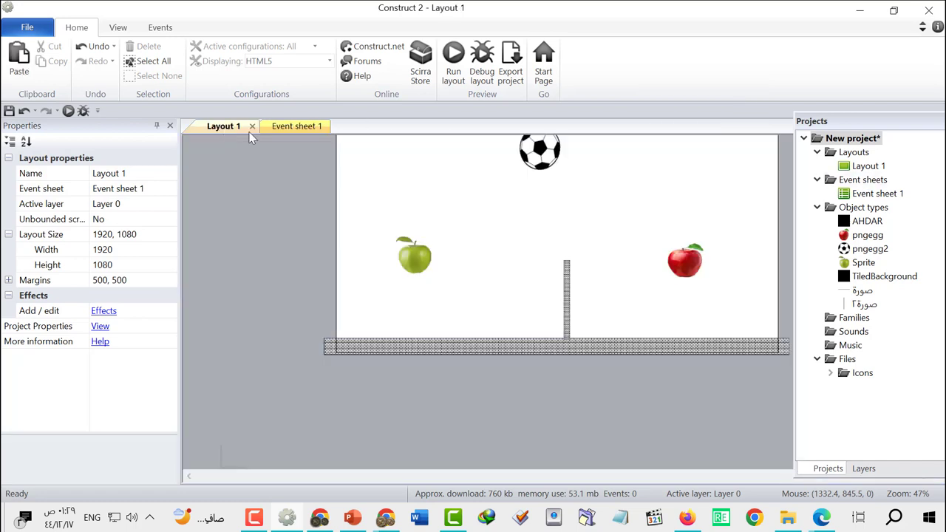
pyautogui.rightClick(645, 319)
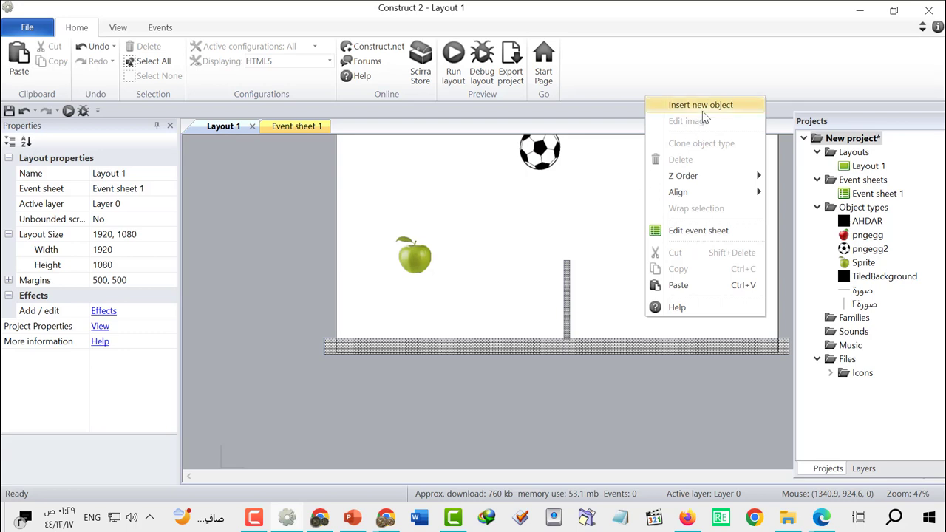
pyautogui.click(678, 285)
pyautogui.rightClick(612, 280)
pyautogui.click(605, 245)
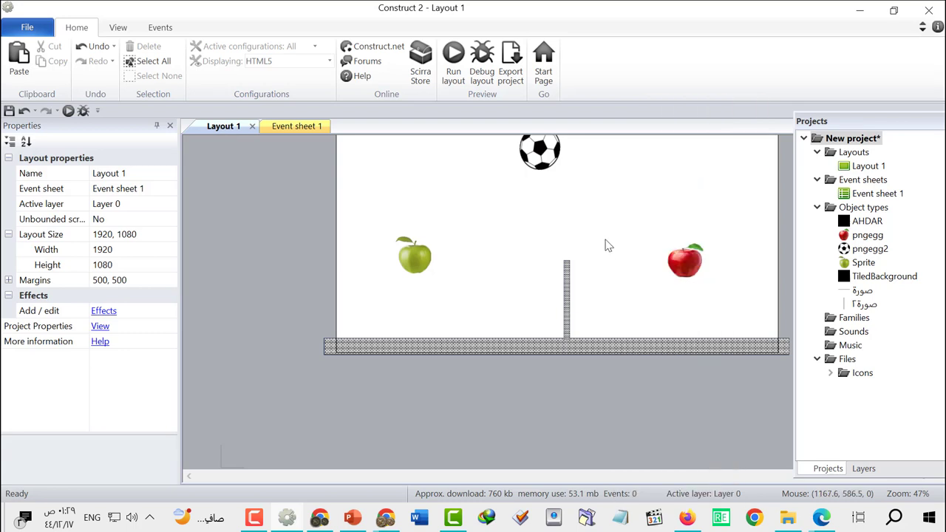
pyautogui.rightClick(620, 247)
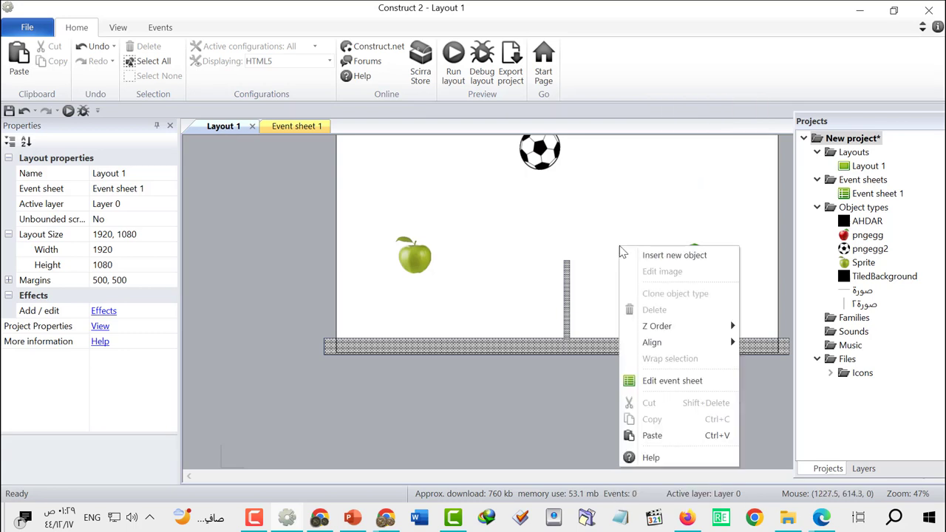
pyautogui.click(660, 264)
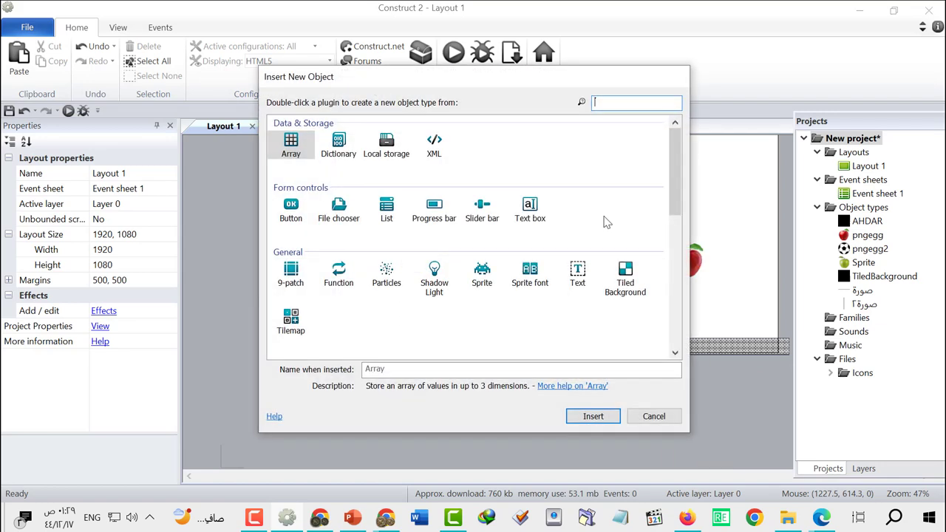
# Insert a new Tiled Background object on the layout, leaving its image empty.
pyautogui.click(622, 278)
pyautogui.click(590, 413)
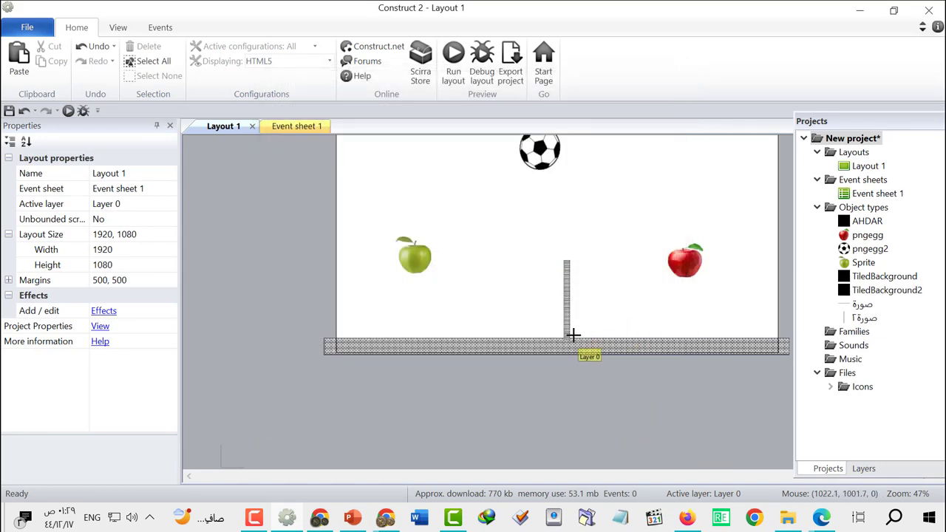
pyautogui.click(771, 344)
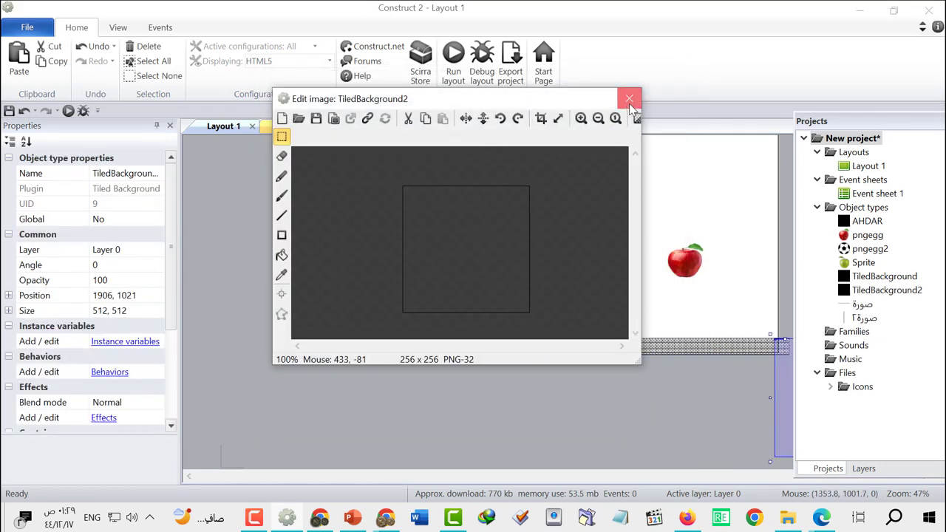
pyautogui.click(622, 103)
# Move the strip beside the net and stretch it to 895 × 45 along the right floor.
pyautogui.moveTo(769, 392)
pyautogui.mouseDown()
pyautogui.moveTo(584, 382)
pyautogui.moveTo(581, 402)
pyautogui.mouseUp()
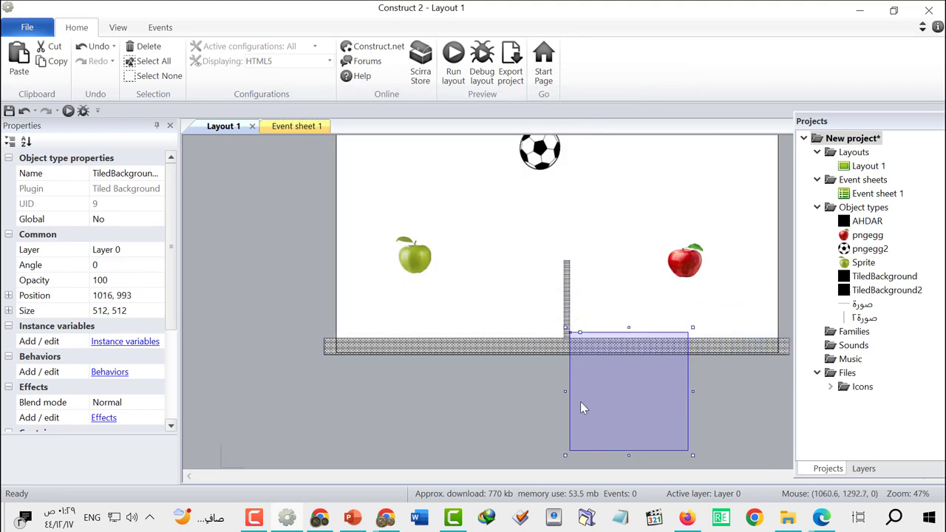
pyautogui.moveTo(629, 452); pyautogui.dragTo(636, 347)
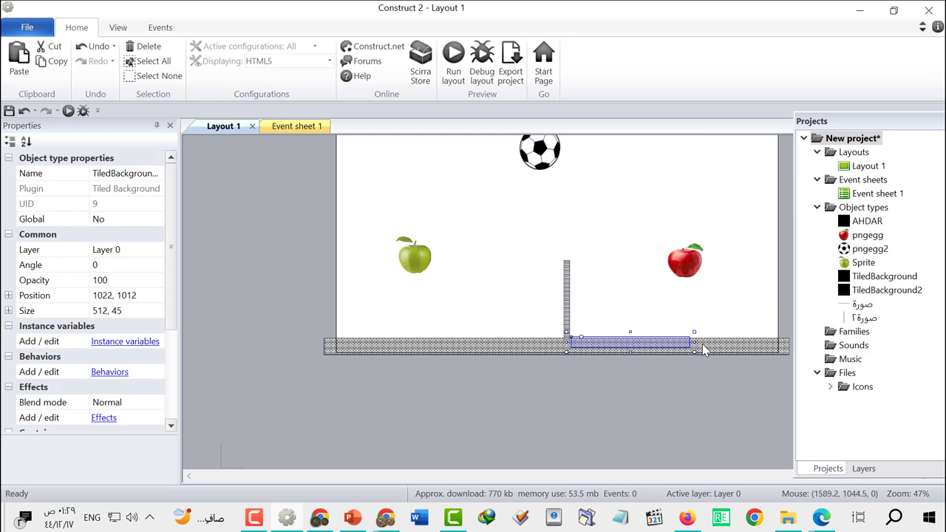
pyautogui.moveTo(698, 343); pyautogui.dragTo(782, 343)
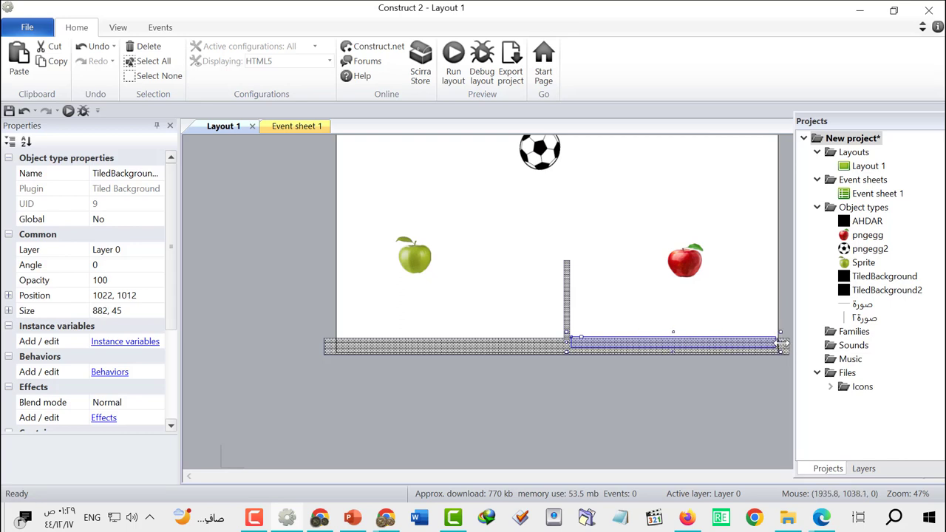
# Clear the object's old Name property value to start renaming it.
pyautogui.moveTo(93, 173); pyautogui.dragTo(124, 175)
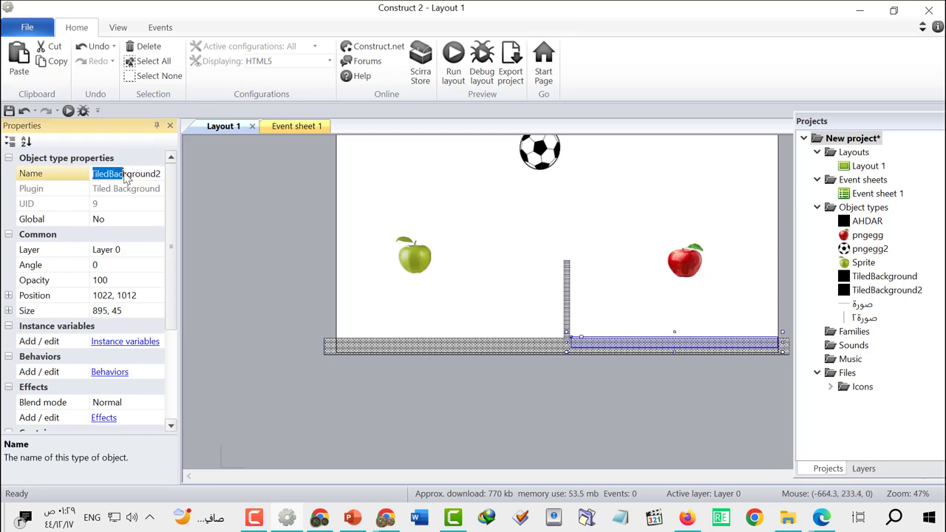
pyautogui.doubleClick(133, 174)
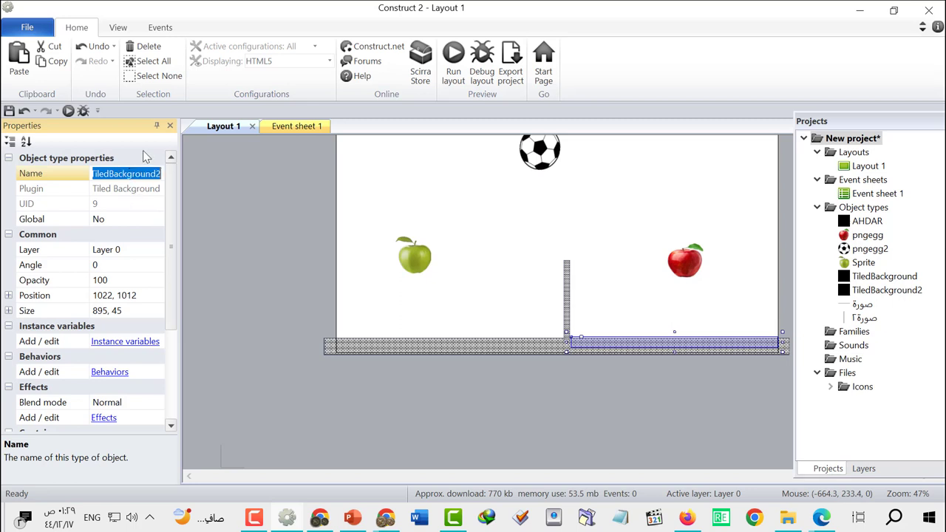
pyautogui.press('BackSpace')
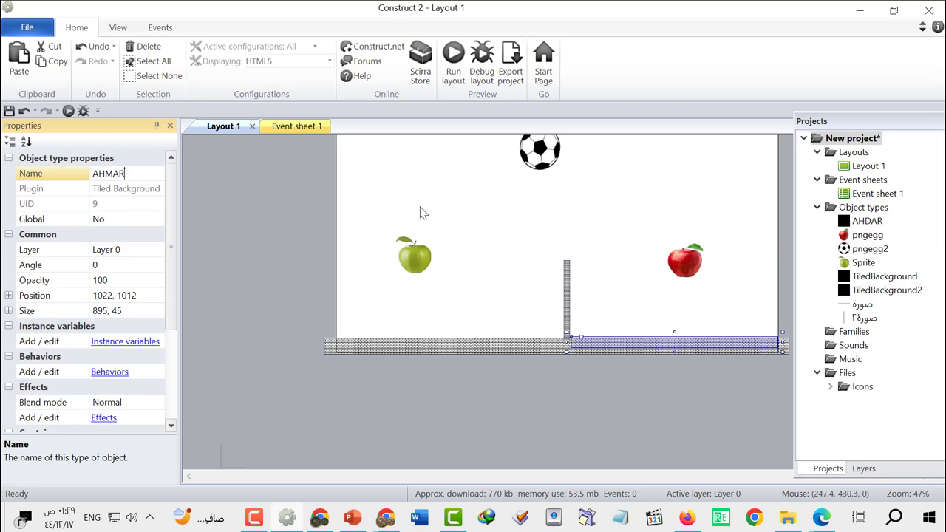
# Confirm the name AHMAR for the right ground strip and compare it with the left strip AHDAR.
pyautogui.click(528, 242)
pyautogui.click(695, 348)
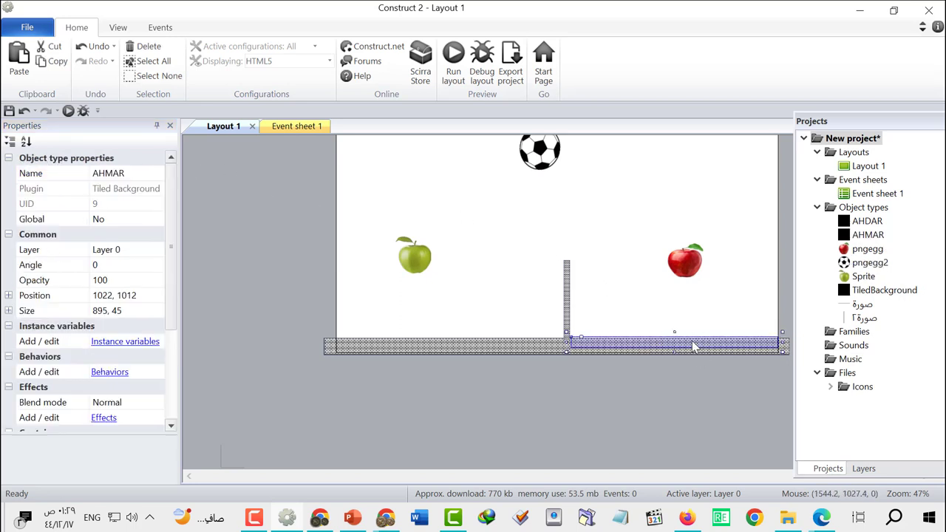
pyautogui.click(494, 339)
pyautogui.click(618, 350)
pyautogui.click(616, 272)
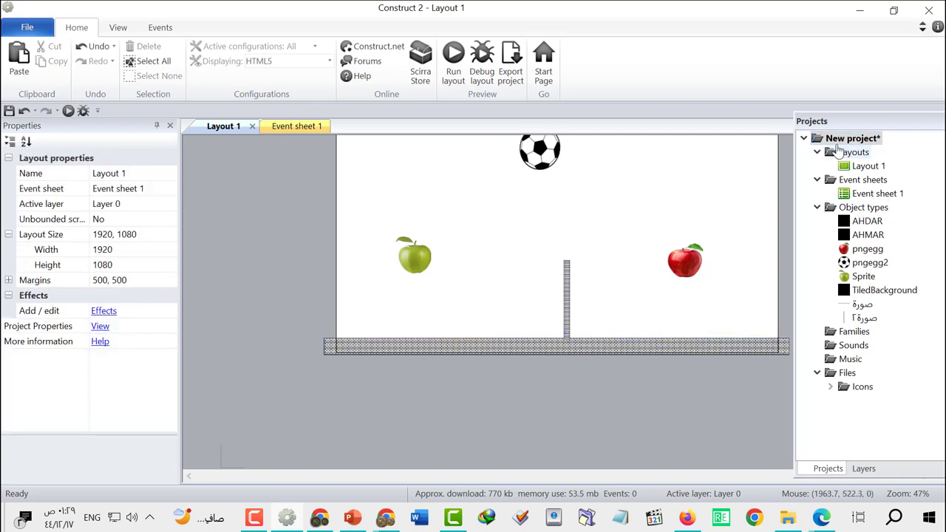
# Bring up the context menu for the Layouts folder in the Projects panel.
pyautogui.rightClick(844, 142)
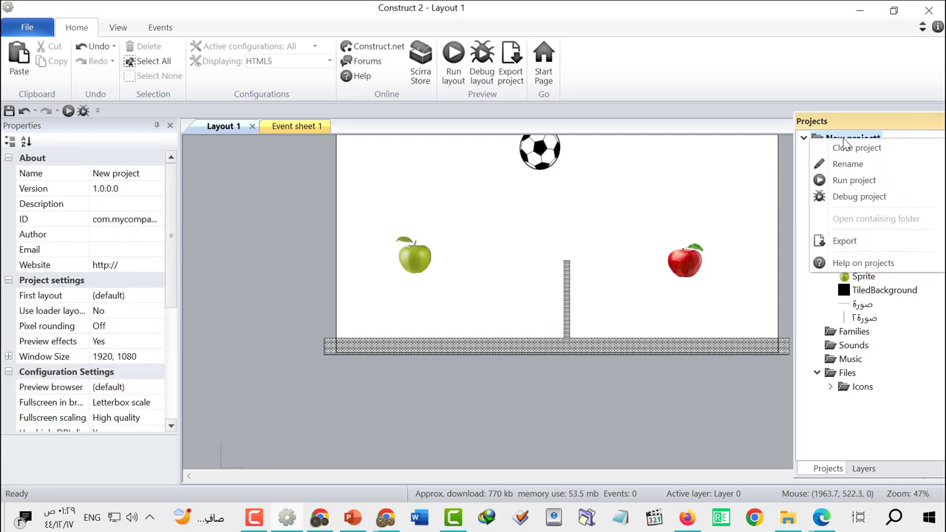
pyautogui.press('Escape')
pyautogui.rightClick(852, 152)
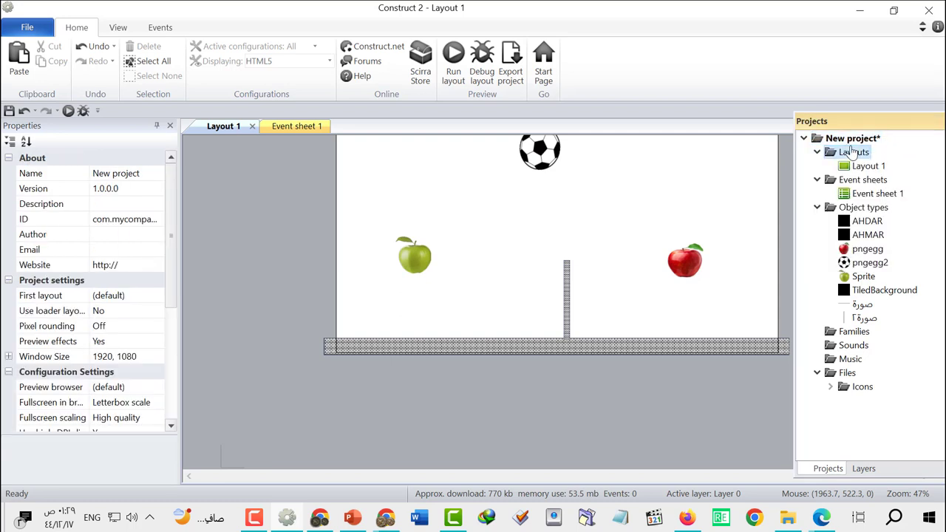
# Add Layout 2 and Layout 3 to the project, each with its own new event sheet.
pyautogui.click(872, 157)
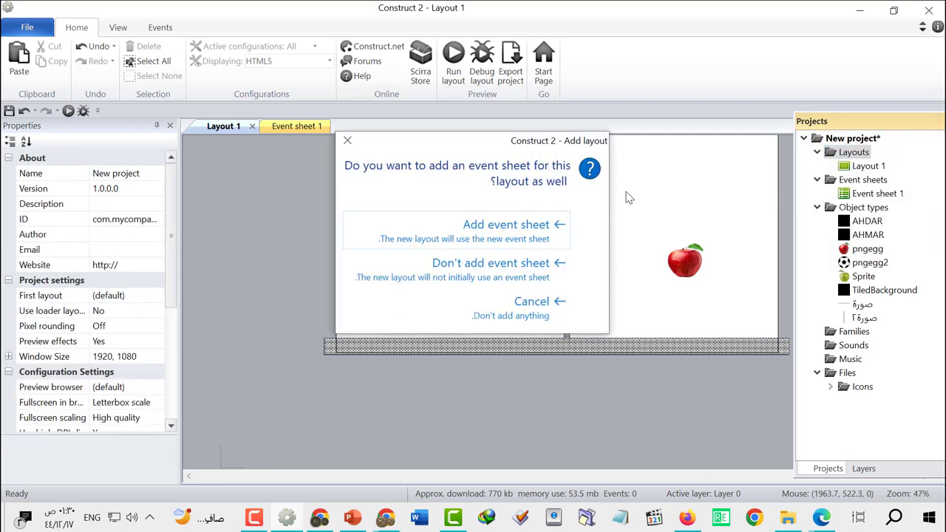
pyautogui.click(537, 234)
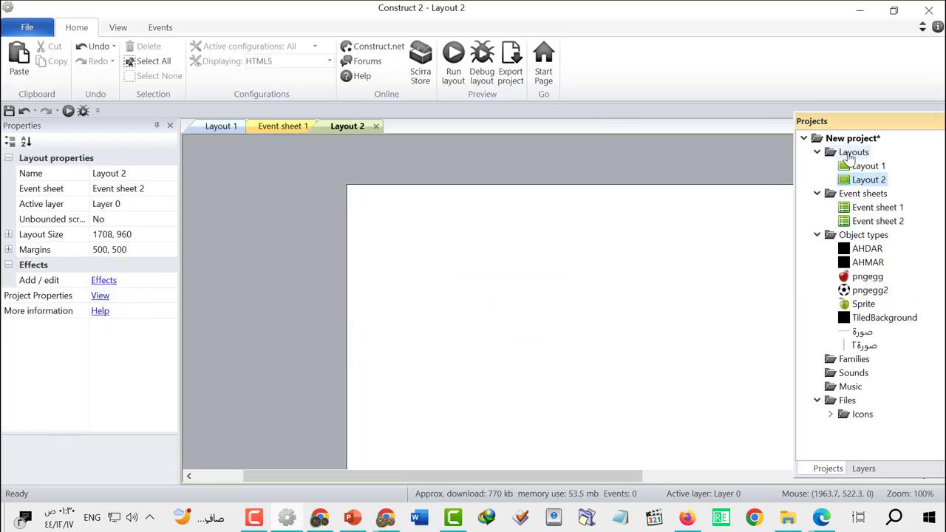
pyautogui.rightClick(856, 153)
pyautogui.click(863, 161)
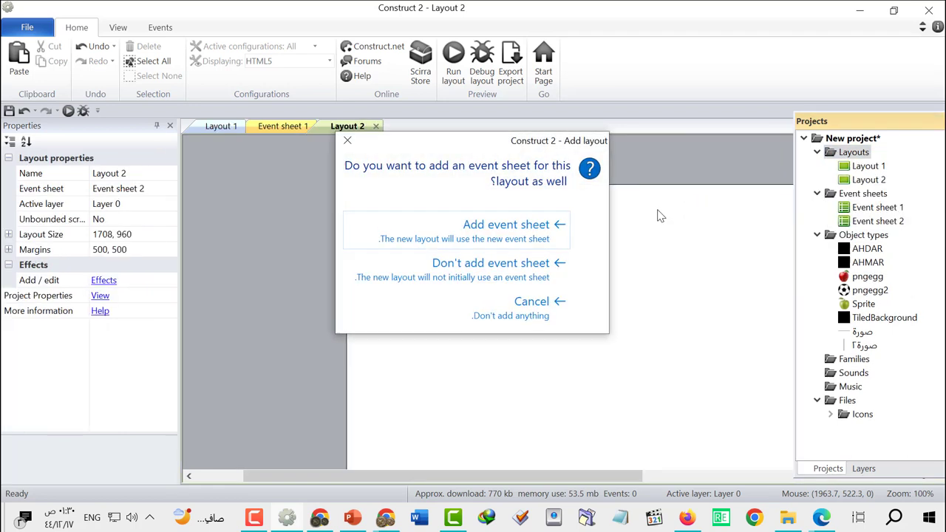
pyautogui.click(520, 238)
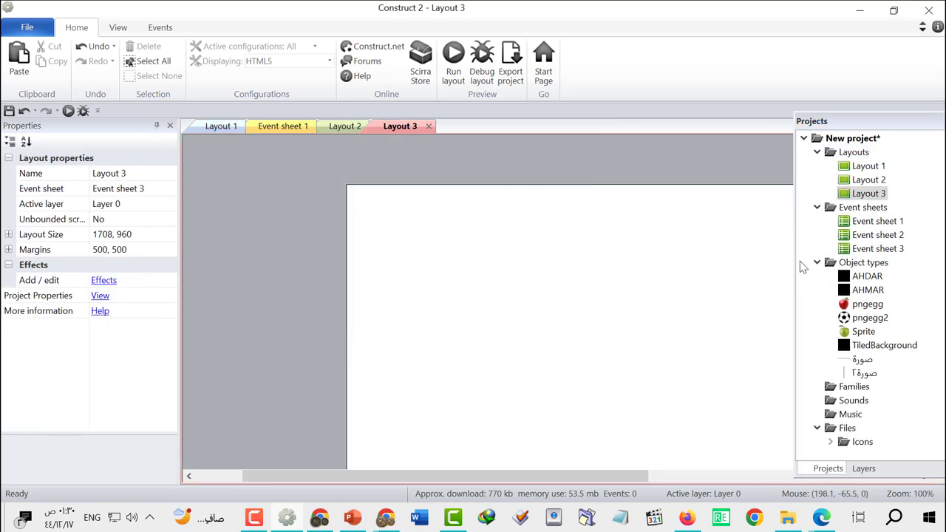
pyautogui.click(872, 180)
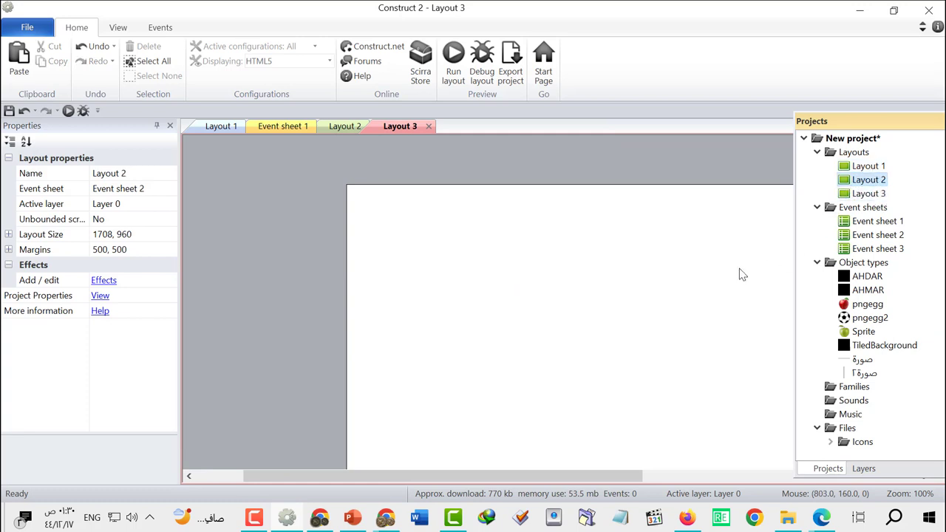
# Zoom out in the empty Layout 3 and bring the game images folder forward.
pyautogui.keyDown('ctrl'); pyautogui.scroll(-3, 678, 325); pyautogui.keyUp('ctrl')
pyautogui.keyDown('ctrl'); pyautogui.scroll(-2, 676, 353); pyautogui.keyUp('ctrl')
pyautogui.moveTo(680, 353); pyautogui.dragTo(644, 283)
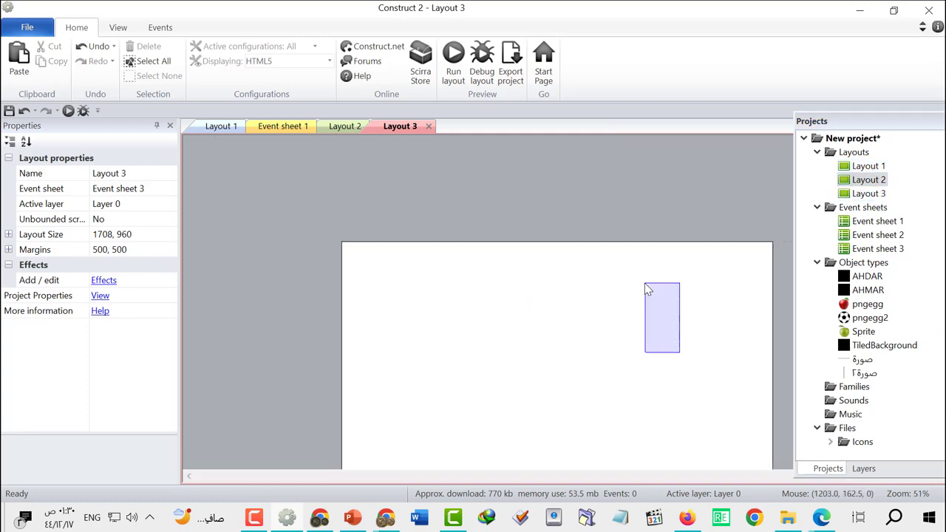
pyautogui.scroll(-2, 661, 331)
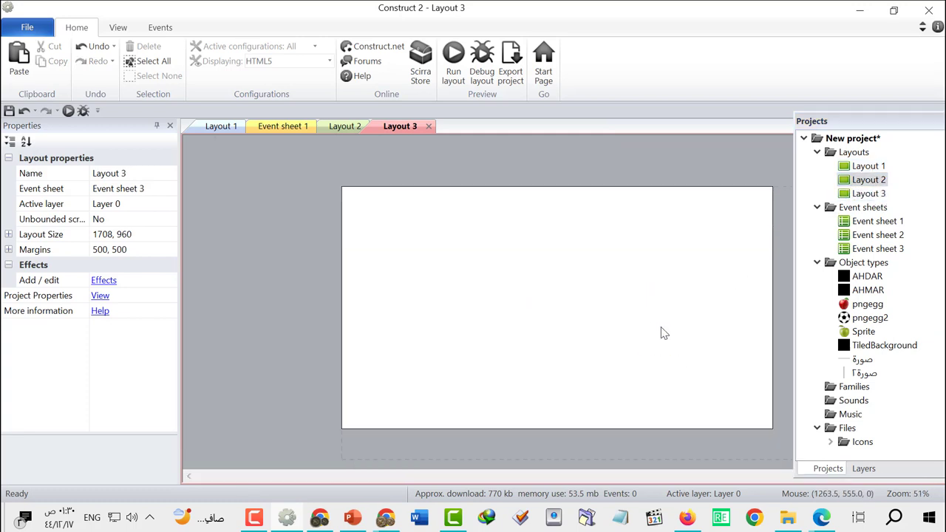
pyautogui.click(787, 517)
# Drop the lose image صورة٤.png into Layout 3 and shrink it onto the page.
pyautogui.moveTo(264, 184); pyautogui.dragTo(270, 522)
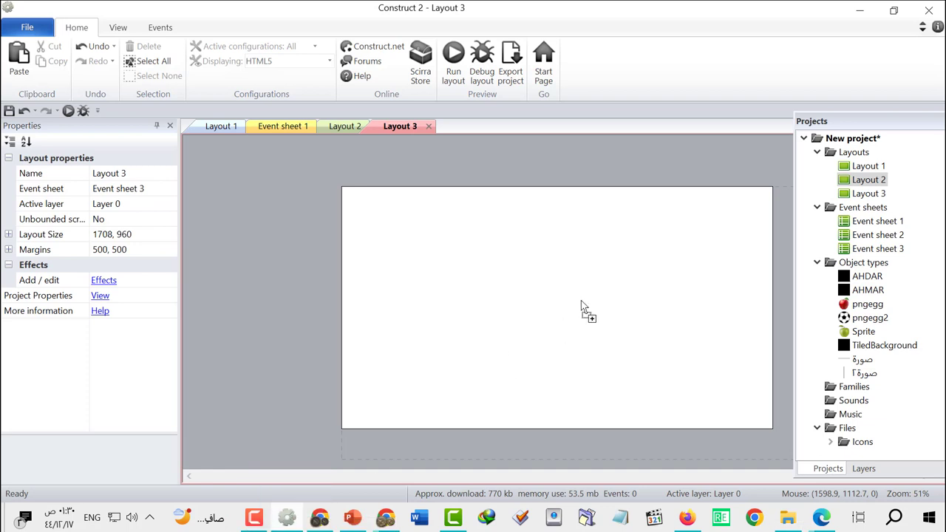
pyautogui.moveTo(270, 522)
pyautogui.mouseDown()
pyautogui.moveTo(582, 305)
pyautogui.moveTo(568, 327)
pyautogui.mouseUp()
pyautogui.moveTo(768, 401); pyautogui.dragTo(601, 313)
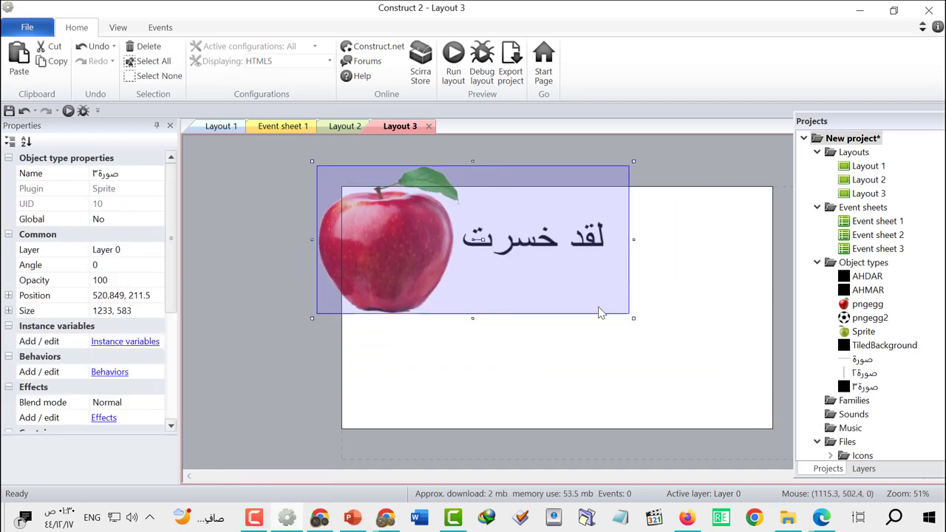
pyautogui.moveTo(528, 248); pyautogui.dragTo(602, 309)
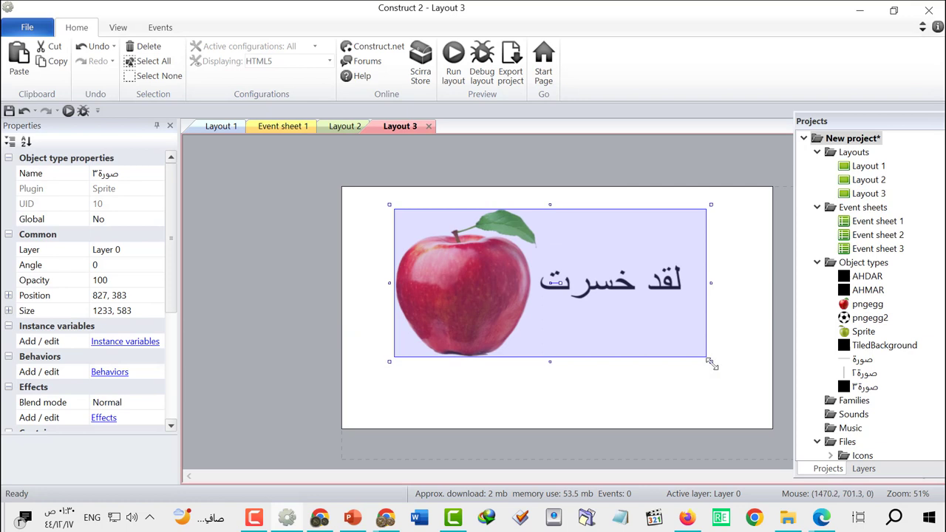
pyautogui.moveTo(709, 363); pyautogui.dragTo(669, 298)
# Reopen Layout 1 and check its layout size value.
pyautogui.click(869, 166)
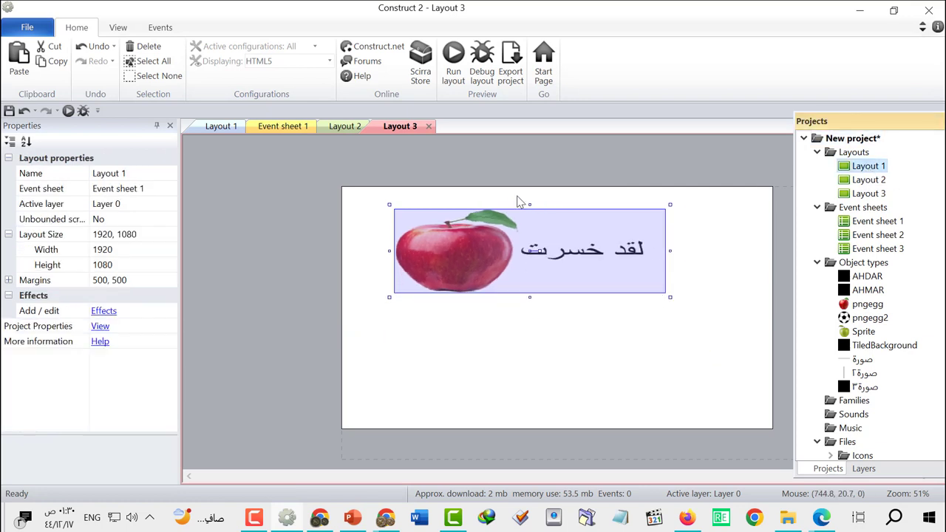
pyautogui.doubleClick(869, 167)
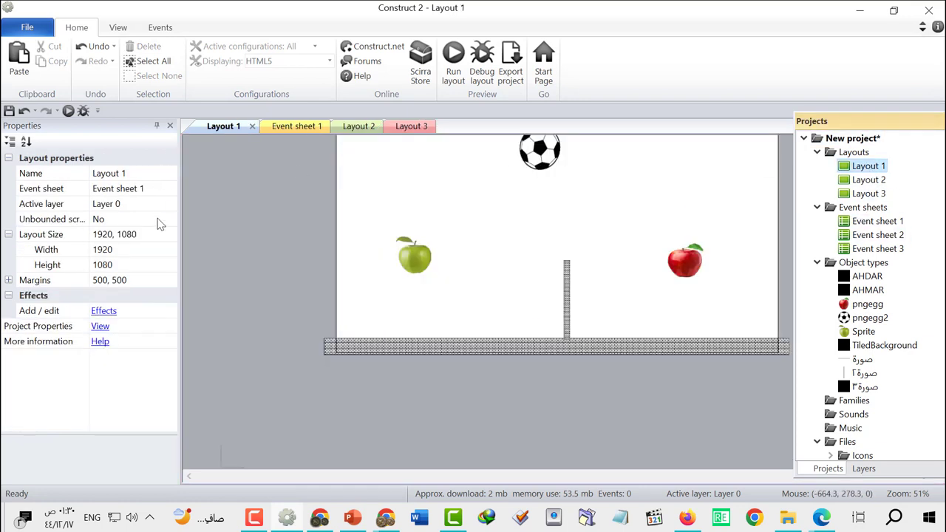
pyautogui.click(139, 235)
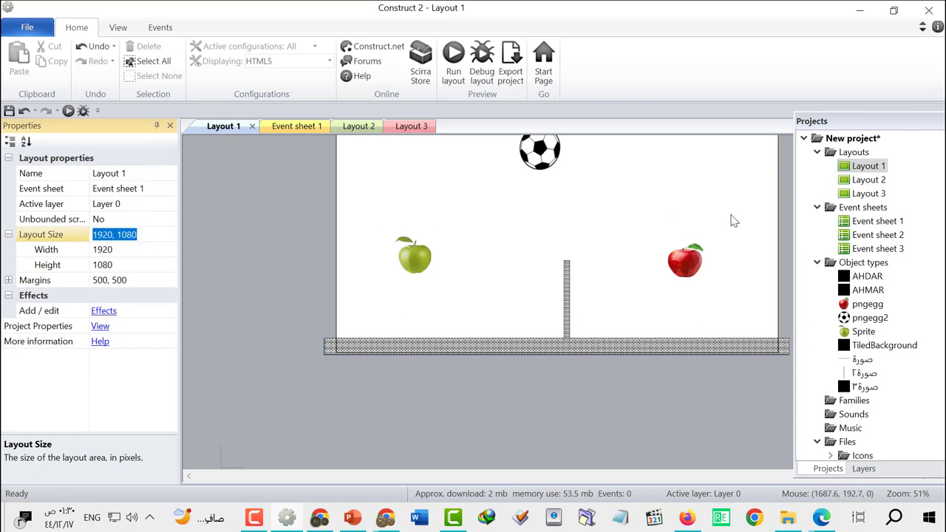
# Set Layout 2's layout size to 1920, 1080.
pyautogui.click(872, 181)
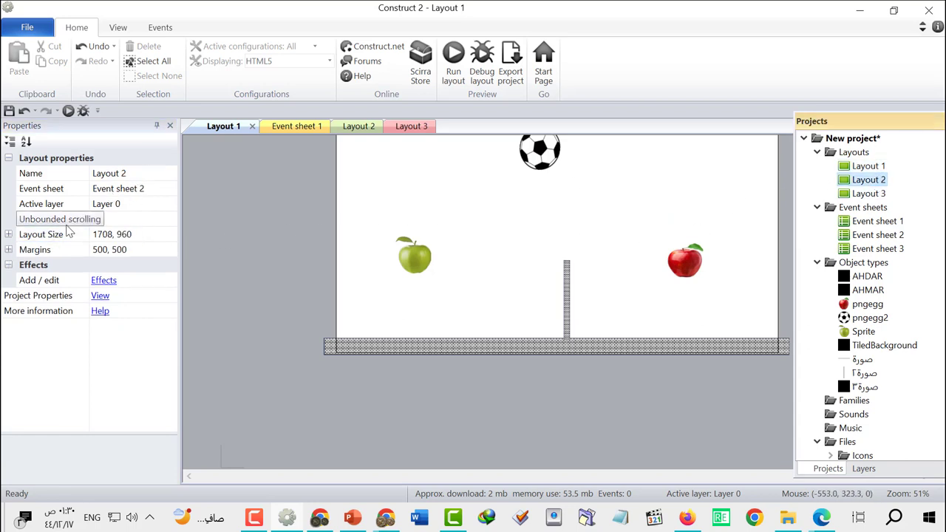
pyautogui.click(123, 235)
pyautogui.write('1920, 1080')
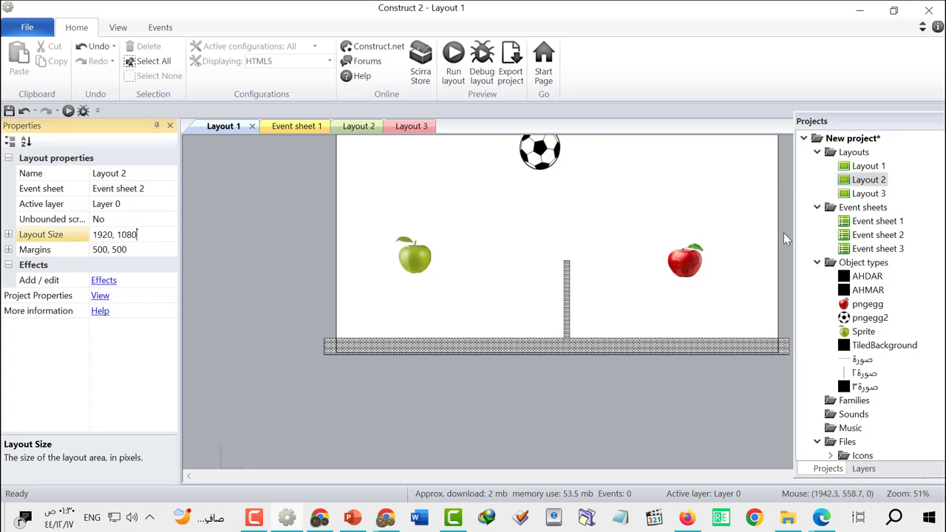
pyautogui.press('Return')
# Set Layout 3's layout size to 1920, 1080 and select its lose image sprite.
pyautogui.doubleClick(867, 181)
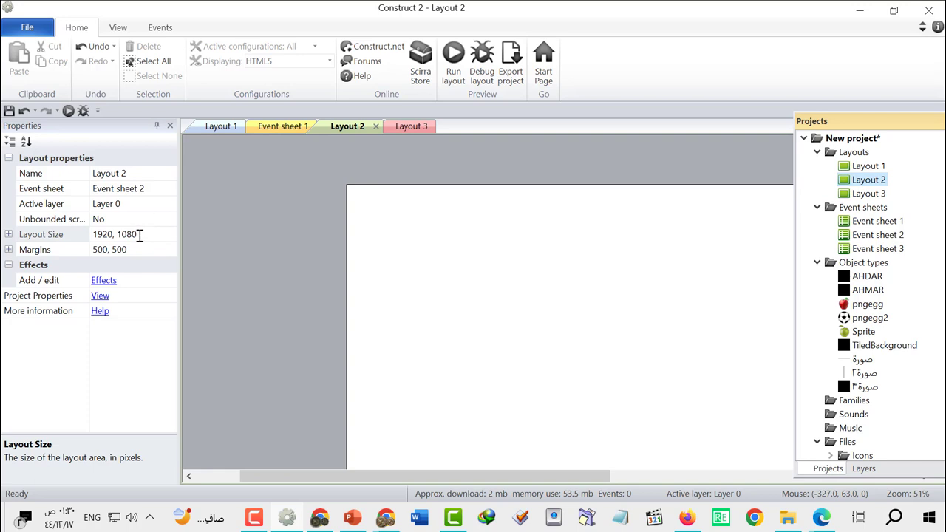
pyautogui.doubleClick(869, 194)
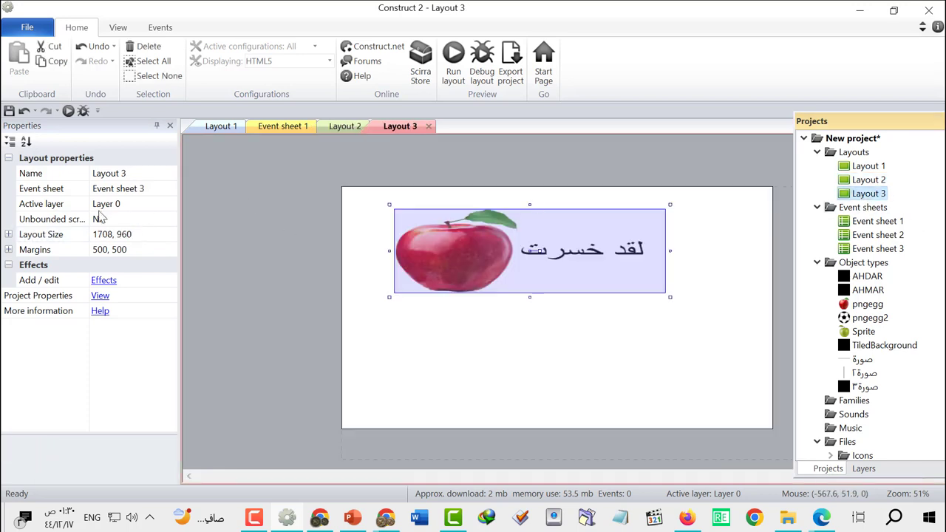
pyautogui.click(128, 235)
pyautogui.write('1920, 1080')
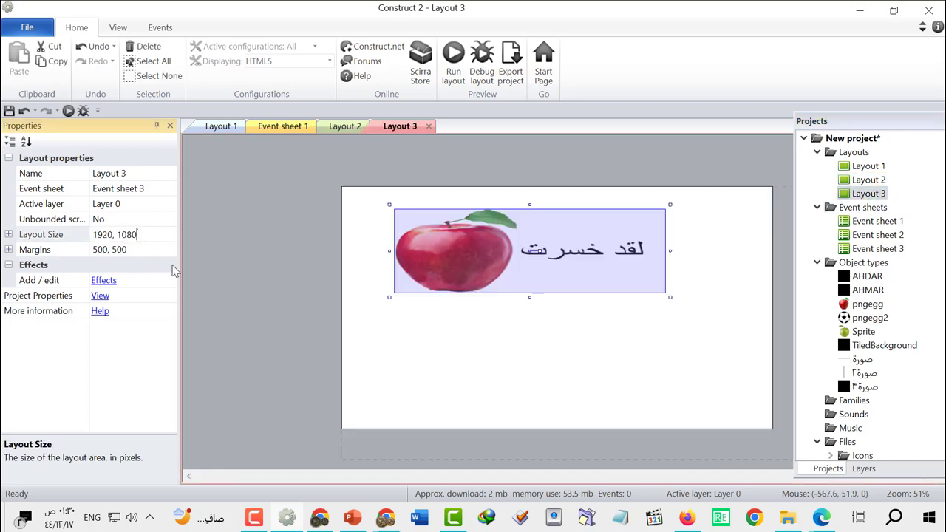
pyautogui.press('Return')
pyautogui.click(439, 322)
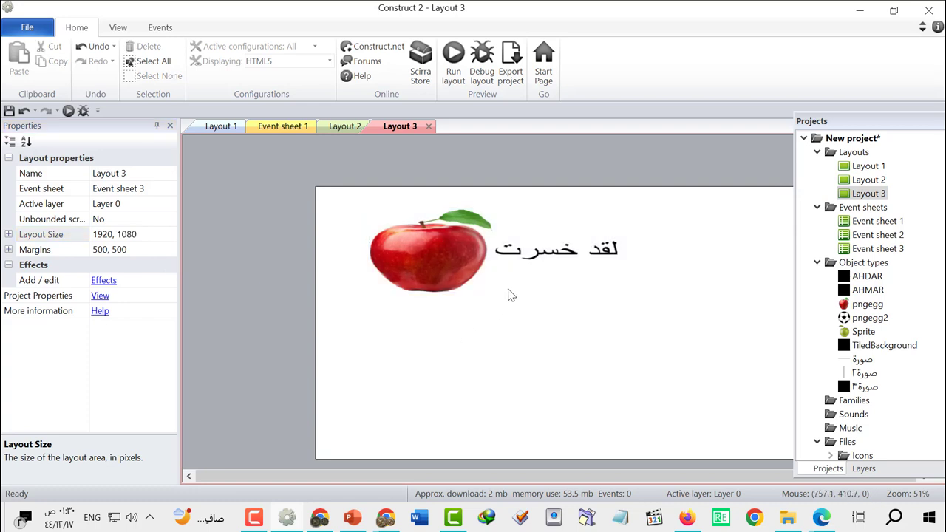
pyautogui.click(516, 251)
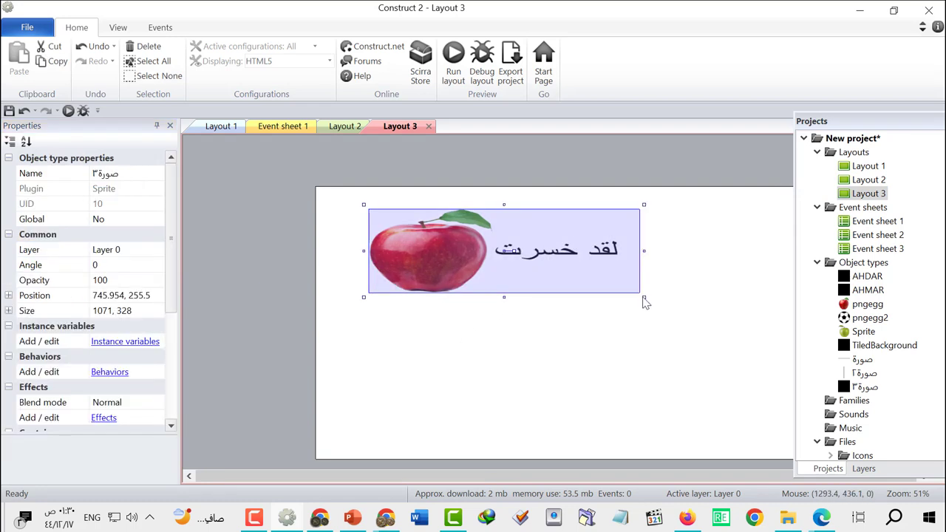
# Enlarge the red-apple lose image in Layout 3 and nudge it slightly right.
pyautogui.moveTo(644, 299); pyautogui.dragTo(734, 332)
pyautogui.moveTo(510, 269); pyautogui.dragTo(527, 268)
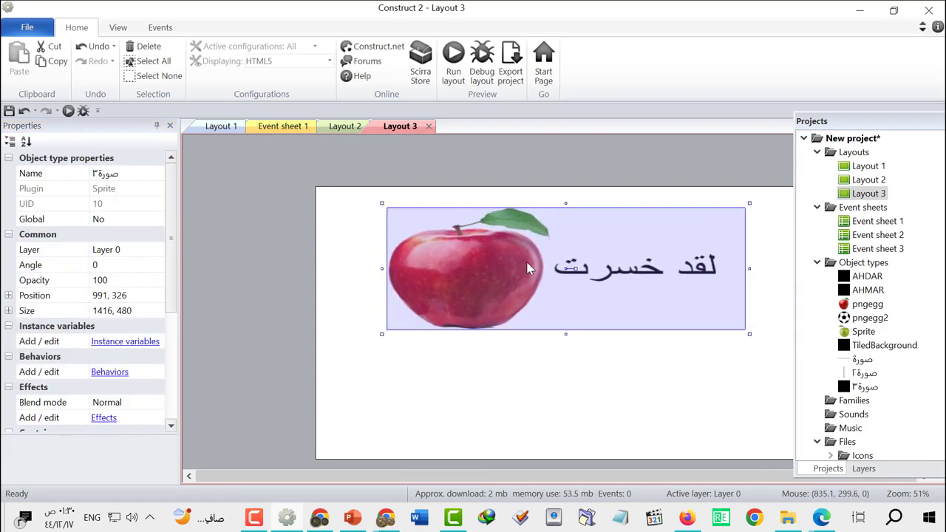
pyautogui.click(562, 358)
pyautogui.keyDown('ctrl'); pyautogui.scroll(-2, 570, 383); pyautogui.keyUp('ctrl')
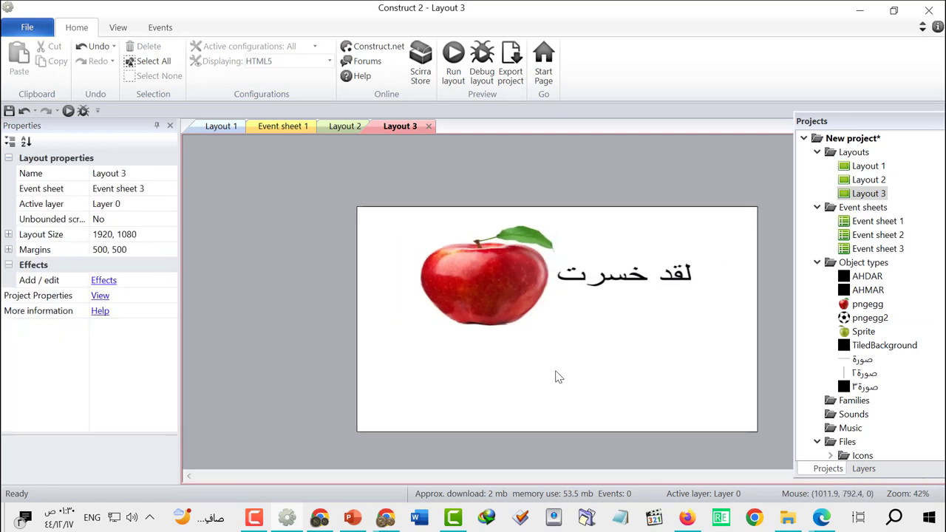
# Add the retry image صورة٥.png below the apple in Layout 3.
pyautogui.click(784, 522)
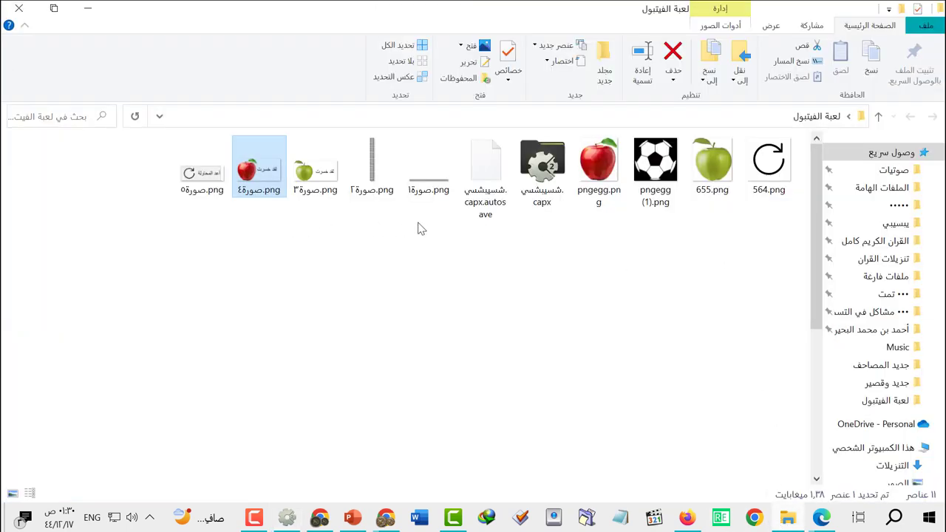
pyautogui.click(206, 171)
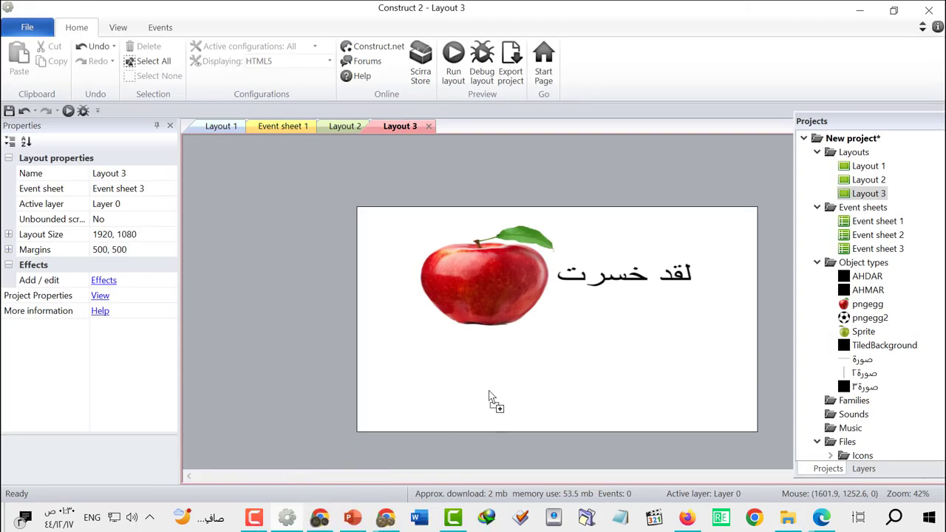
pyautogui.moveTo(295, 412); pyautogui.dragTo(621, 393)
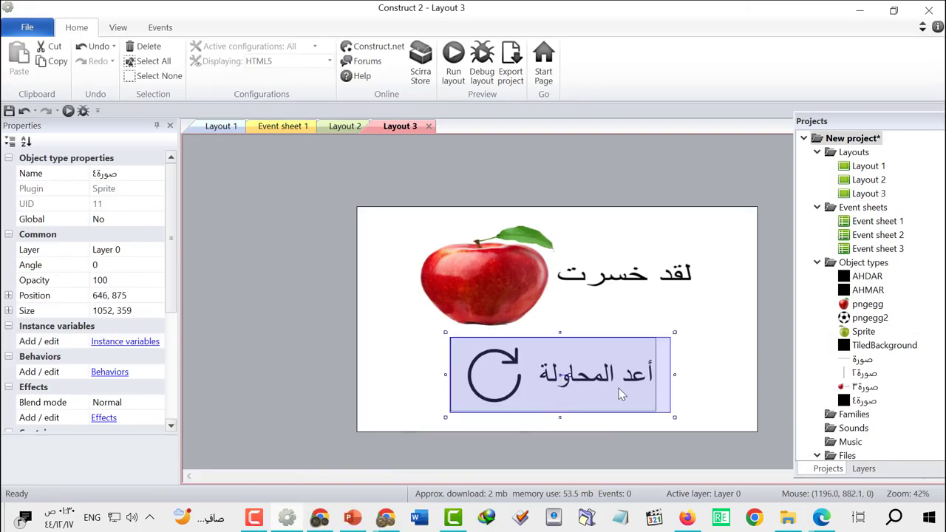
# Switch to Layout 2 and bring the game images folder forward.
pyautogui.doubleClick(864, 180)
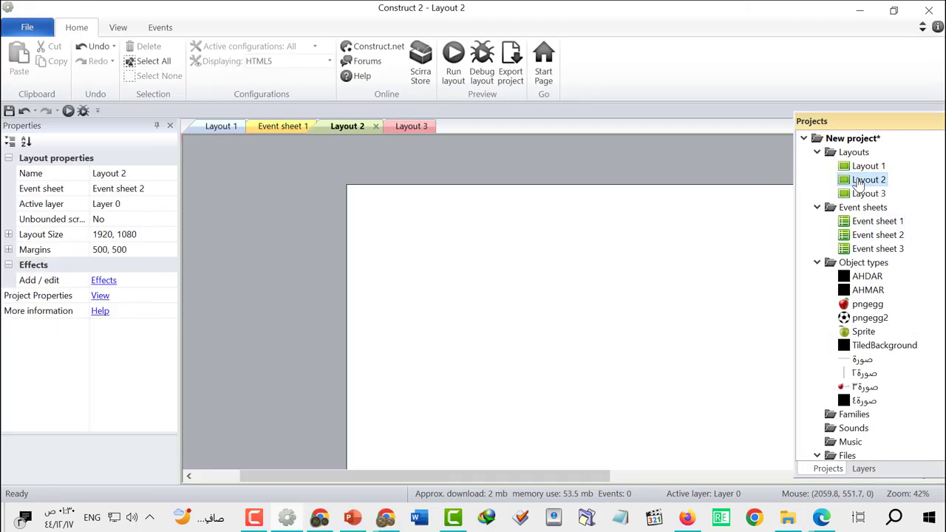
pyautogui.keyDown('ctrl'); pyautogui.scroll(-3, 549, 342); pyautogui.keyUp('ctrl')
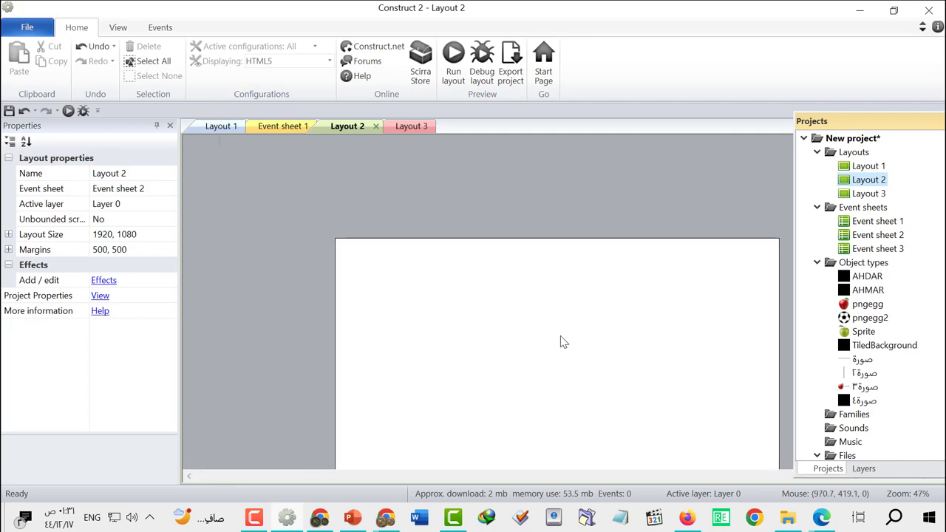
pyautogui.click(780, 519)
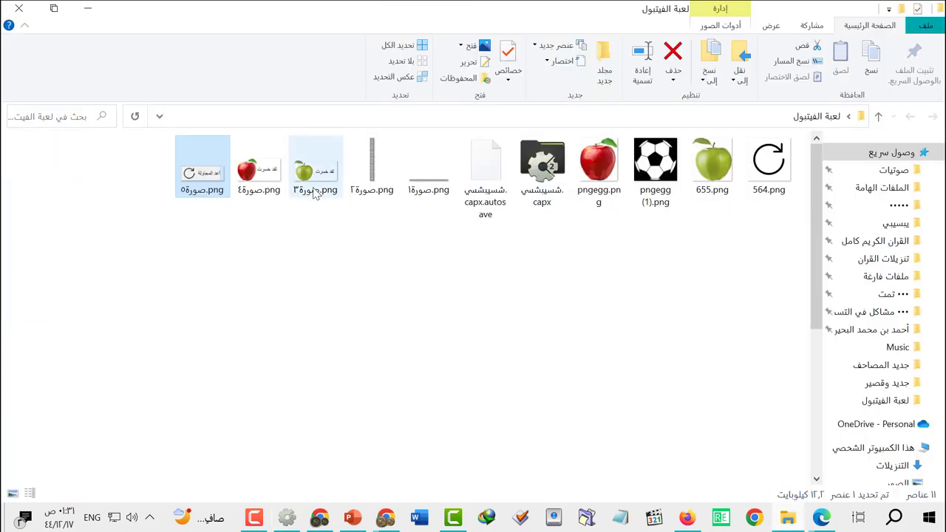
# Place the green-apple lose image صورة٣.png in Layout 2, shrunk and moved right.
pyautogui.moveTo(312, 193)
pyautogui.mouseDown()
pyautogui.moveTo(289, 463)
pyautogui.moveTo(614, 332)
pyautogui.mouseUp()
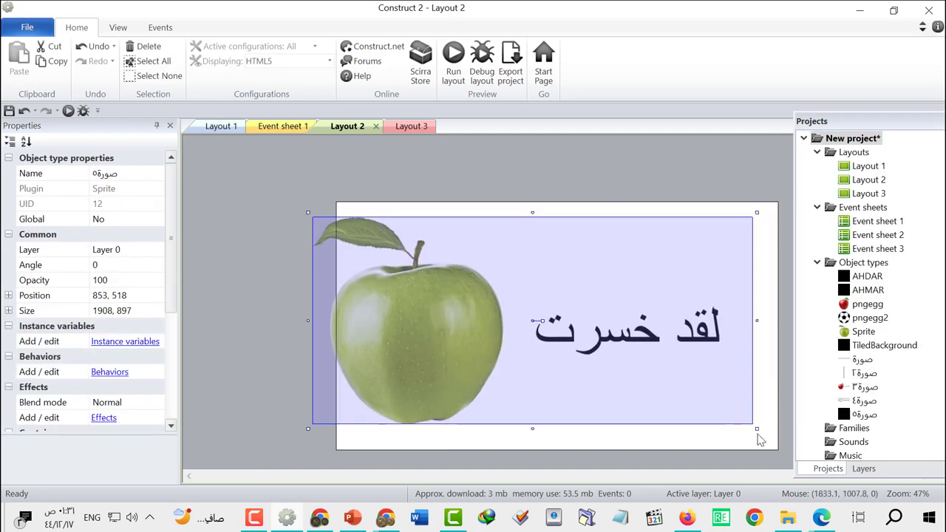
pyautogui.moveTo(756, 430); pyautogui.dragTo(613, 332)
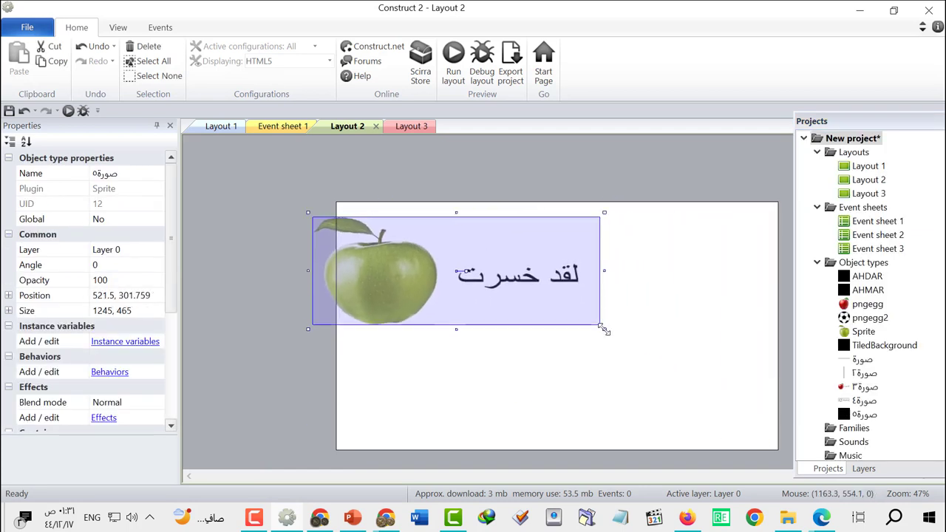
pyautogui.moveTo(516, 288); pyautogui.dragTo(627, 289)
# Add the صورة٥.png retry button below the message, then return to Layout 1.
pyautogui.hotkey('alt', 'Tab')
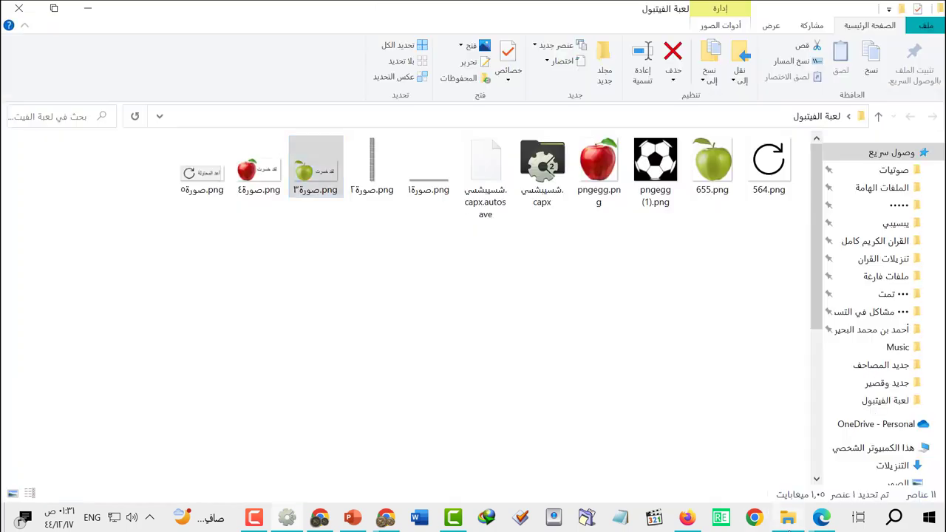
pyautogui.moveTo(202, 173)
pyautogui.mouseDown()
pyautogui.moveTo(293, 526)
pyautogui.moveTo(525, 394)
pyautogui.moveTo(566, 380)
pyautogui.mouseUp()
pyautogui.click(714, 337)
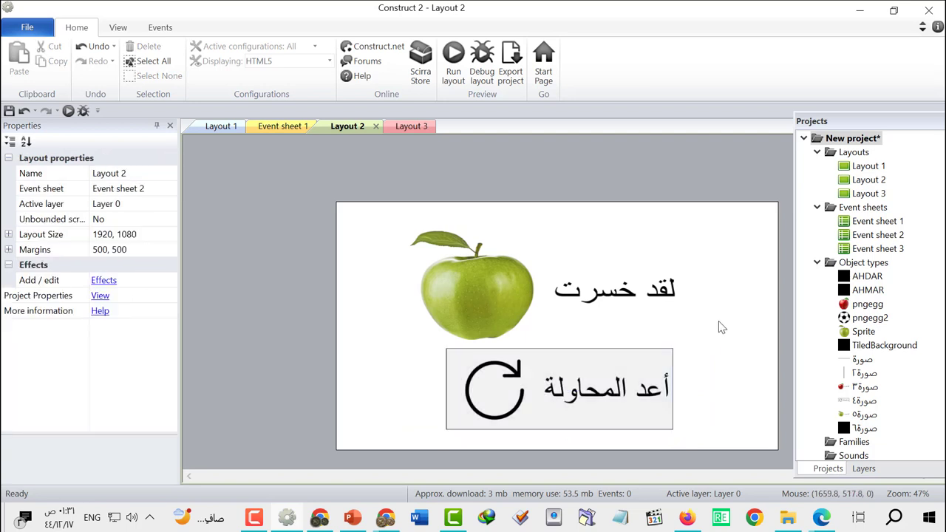
pyautogui.doubleClick(865, 167)
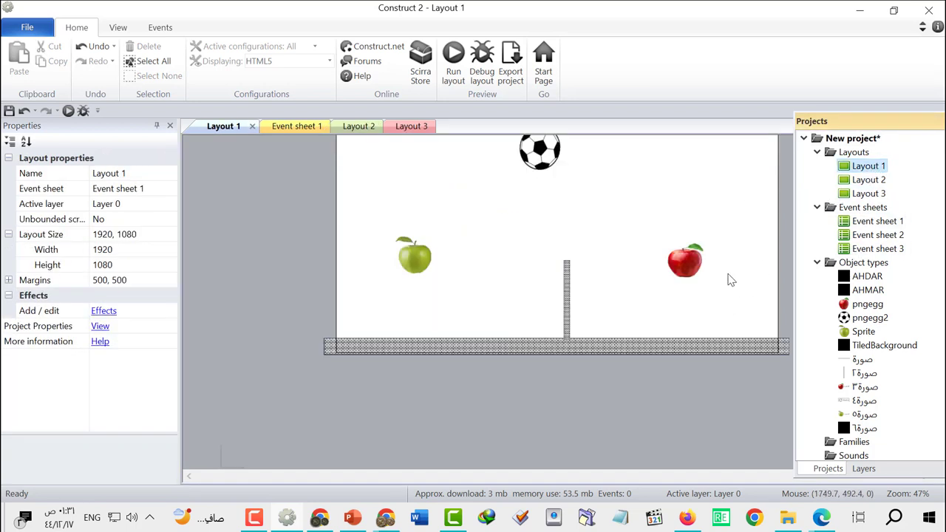
# Check the ball and AHDAR strip in Layout 1, then review the Layout 2 and Layout 3 lose screens.
pyautogui.scroll(1, 729, 315)
pyautogui.click(531, 171)
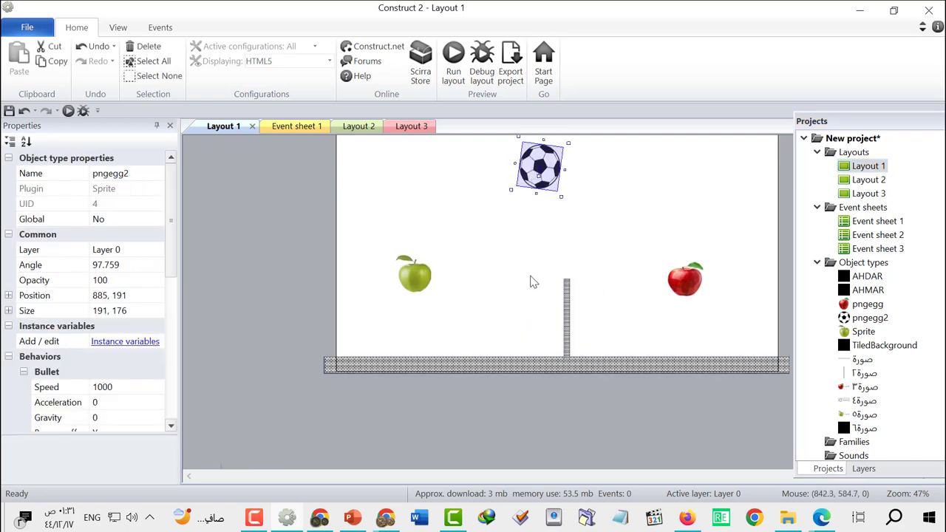
pyautogui.click(521, 355)
pyautogui.click(524, 359)
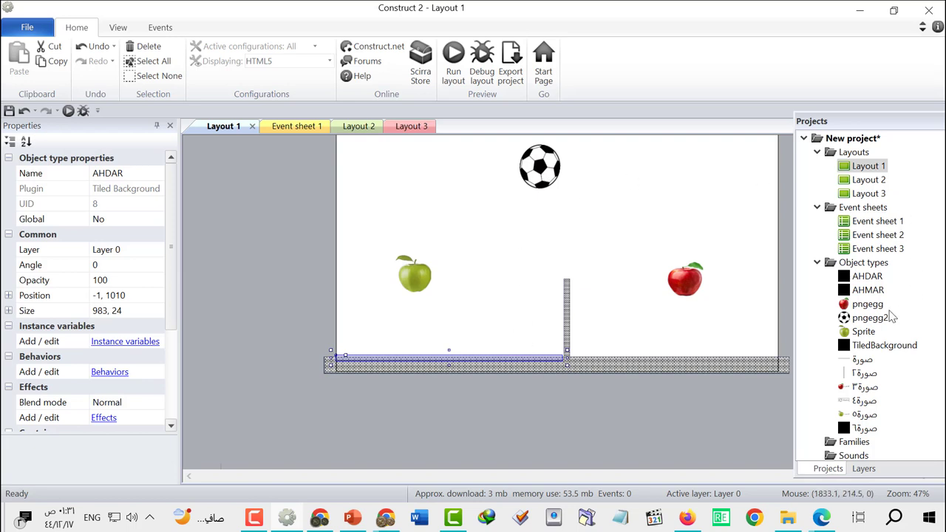
pyautogui.click(875, 180)
pyautogui.doubleClick(875, 182)
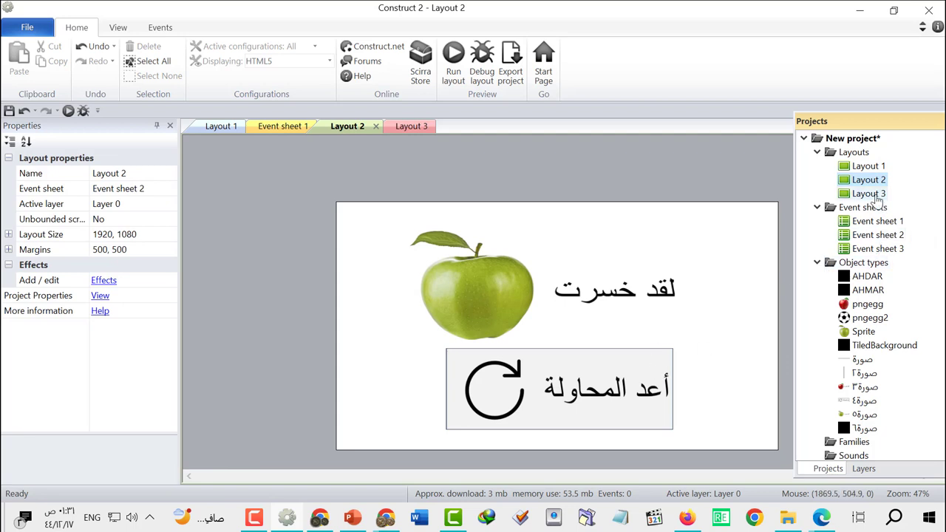
pyautogui.doubleClick(869, 193)
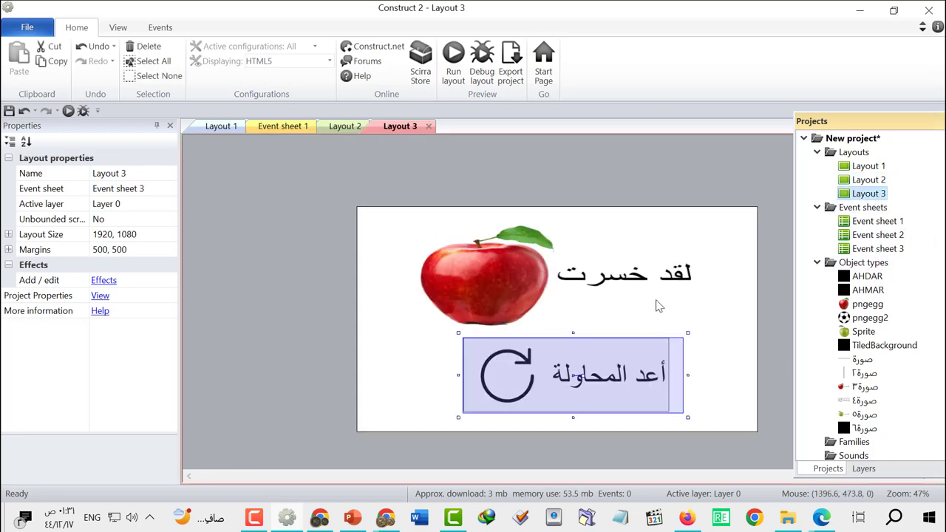
# Switch to Event sheet 1, cancelling an accidental rename of Layout 1.
pyautogui.click(867, 166)
pyautogui.click(867, 165)
pyautogui.press('Escape')
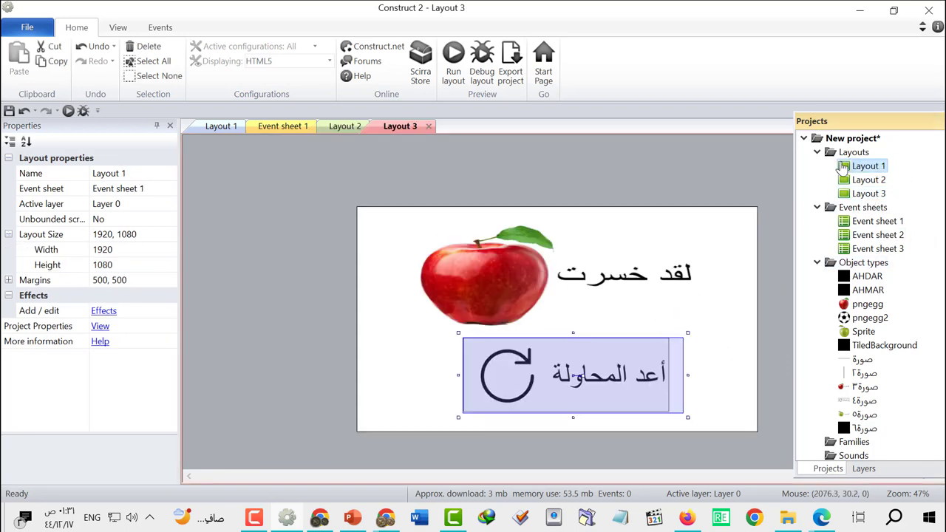
pyautogui.doubleClick(869, 222)
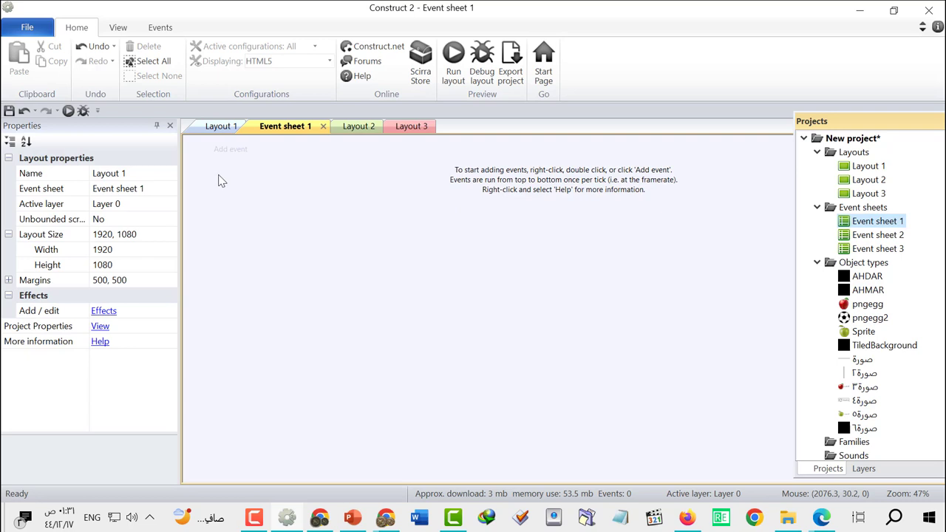
# Start a new event on the ball pngegg2 with the On collision with another object condition.
pyautogui.click(236, 152)
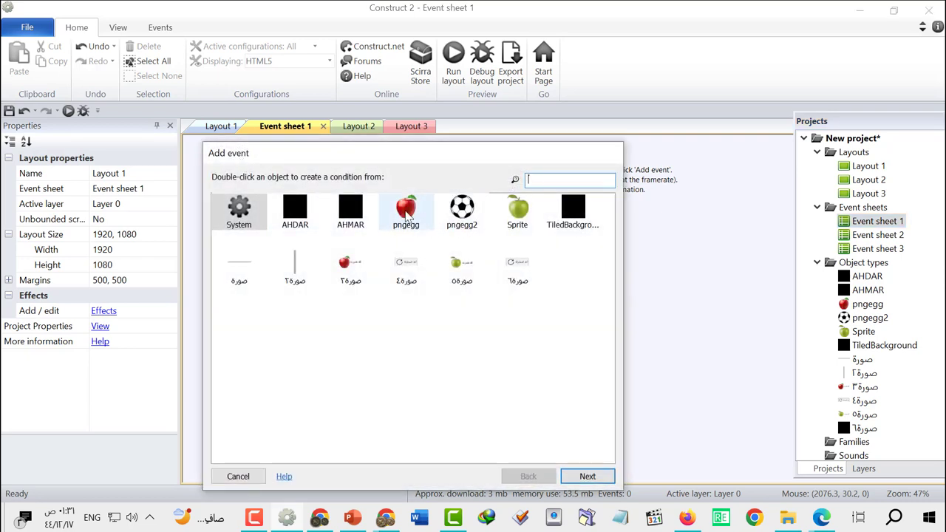
pyautogui.click(257, 477)
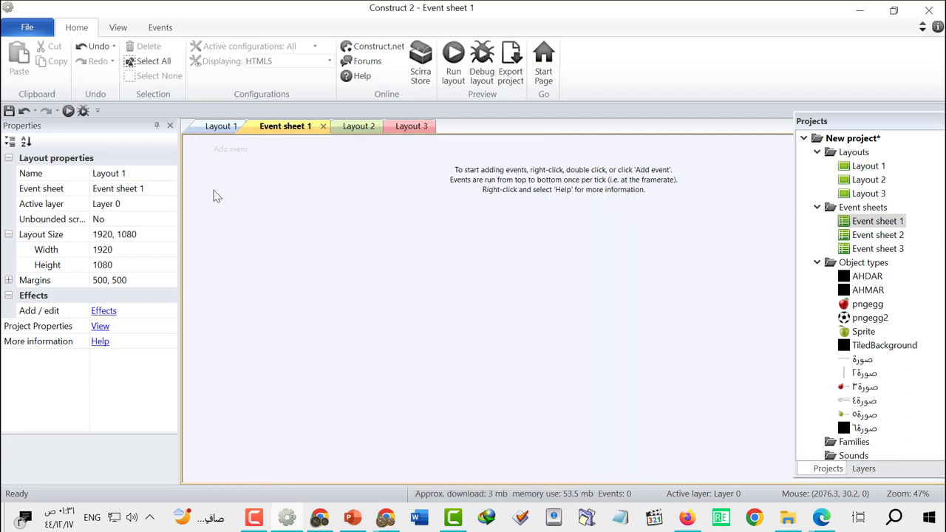
pyautogui.click(231, 152)
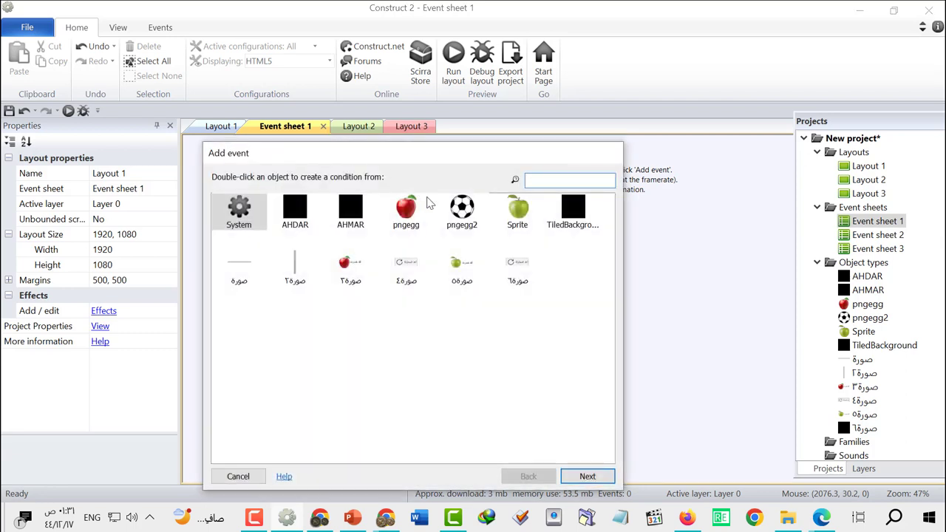
pyautogui.doubleClick(462, 208)
pyautogui.scroll(-1, 407, 303)
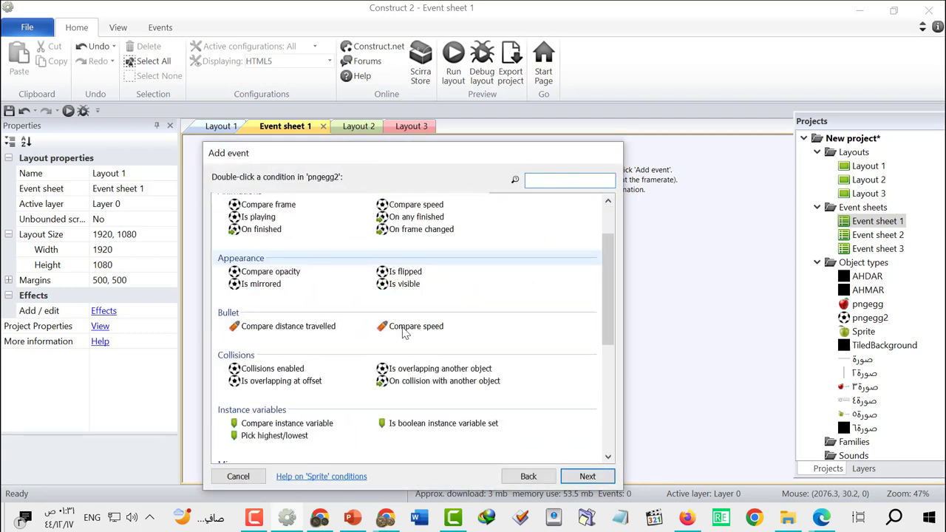
pyautogui.scroll(-2, 426, 319)
pyautogui.click(444, 251)
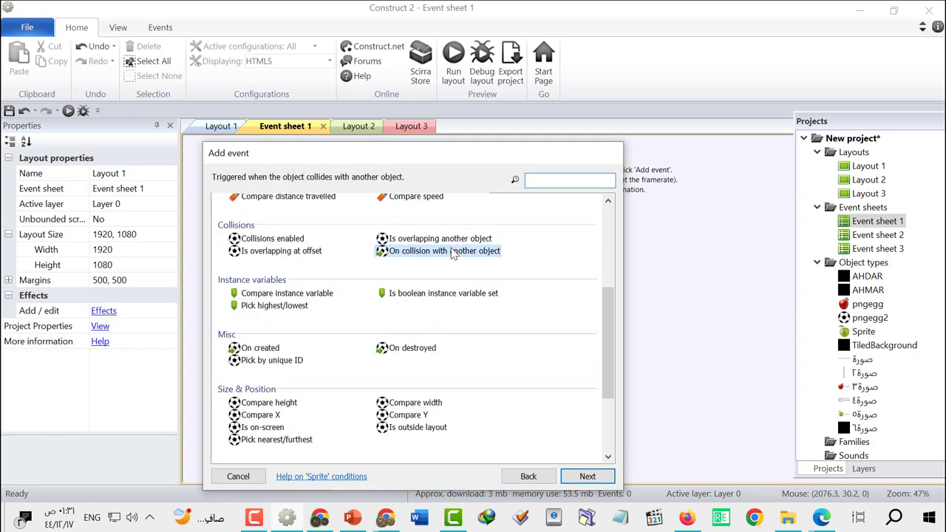
pyautogui.click(599, 474)
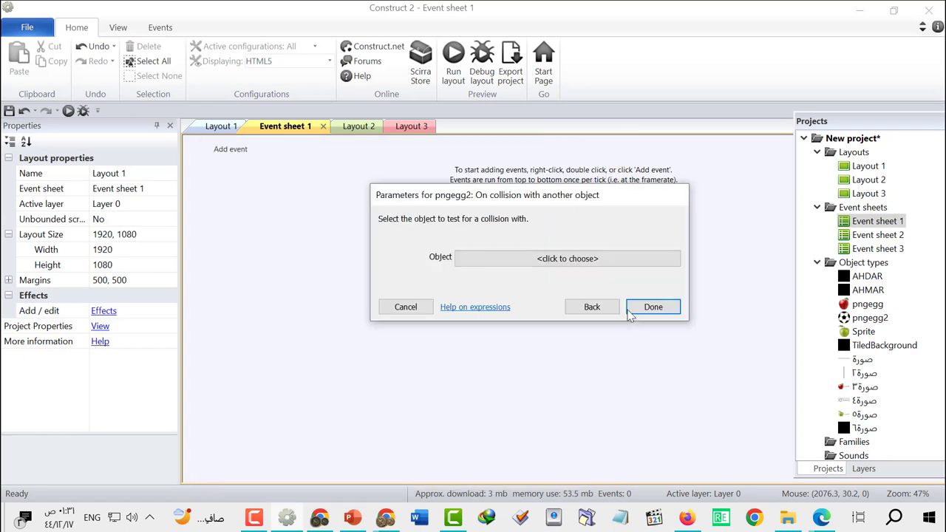
# Choose AHDAR as the colliding object and finish the event.
pyautogui.click(569, 259)
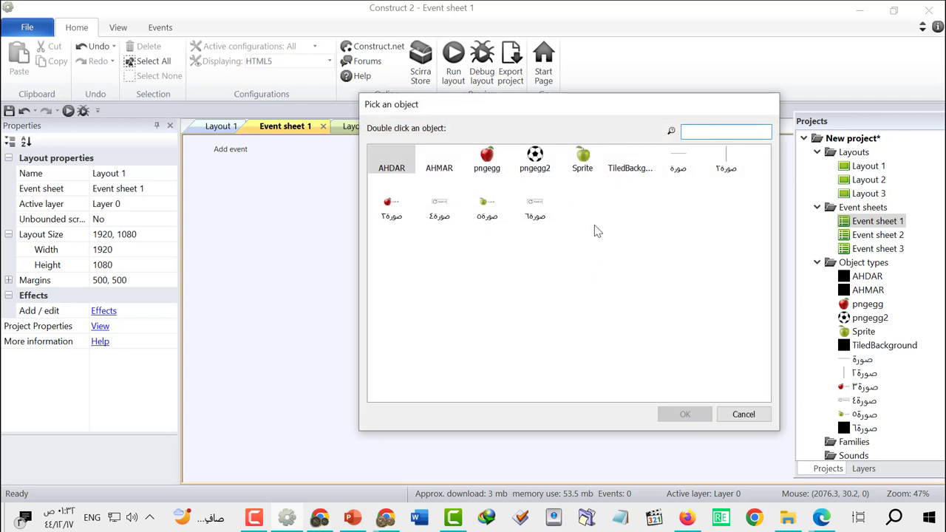
pyautogui.click(438, 162)
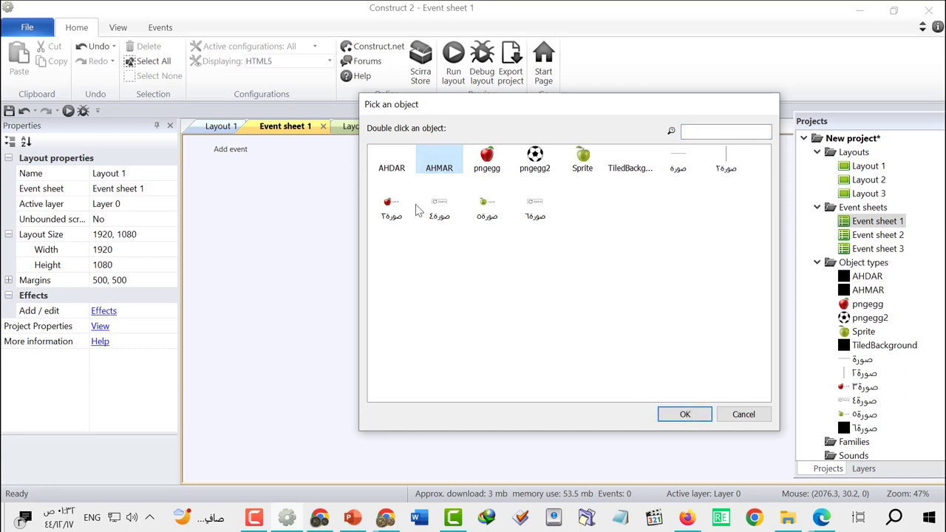
pyautogui.click(394, 159)
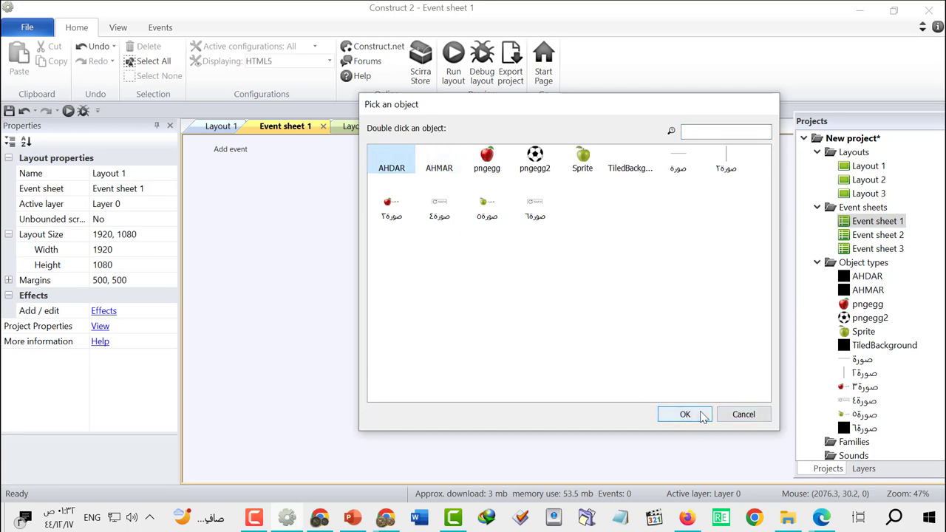
pyautogui.click(440, 164)
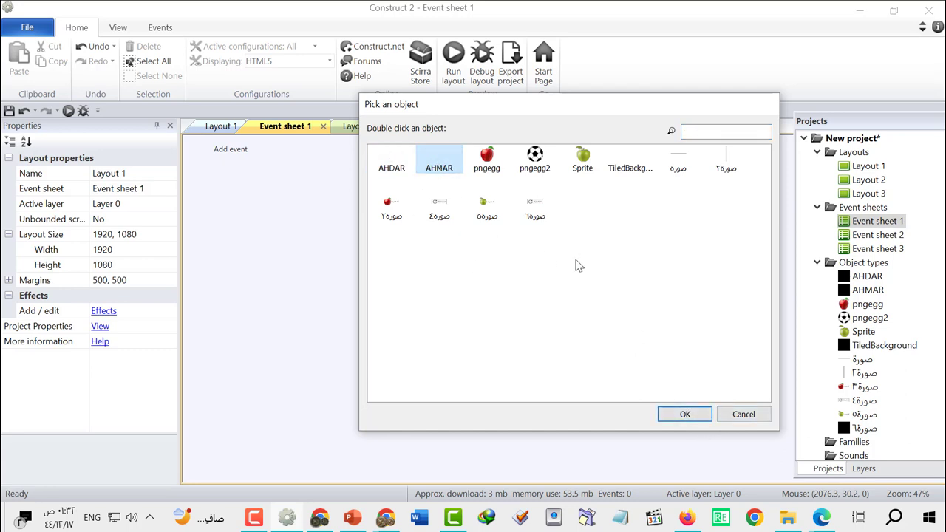
pyautogui.click(406, 170)
pyautogui.click(684, 414)
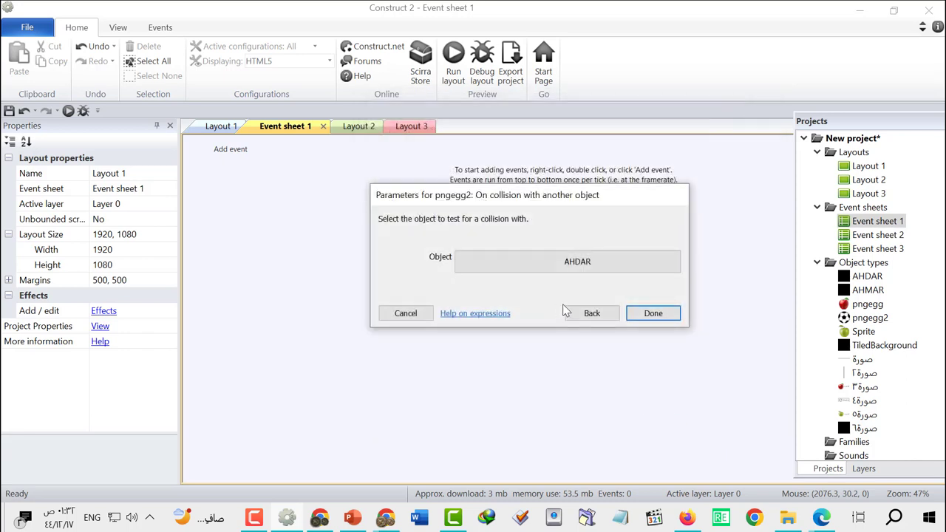
pyautogui.click(654, 313)
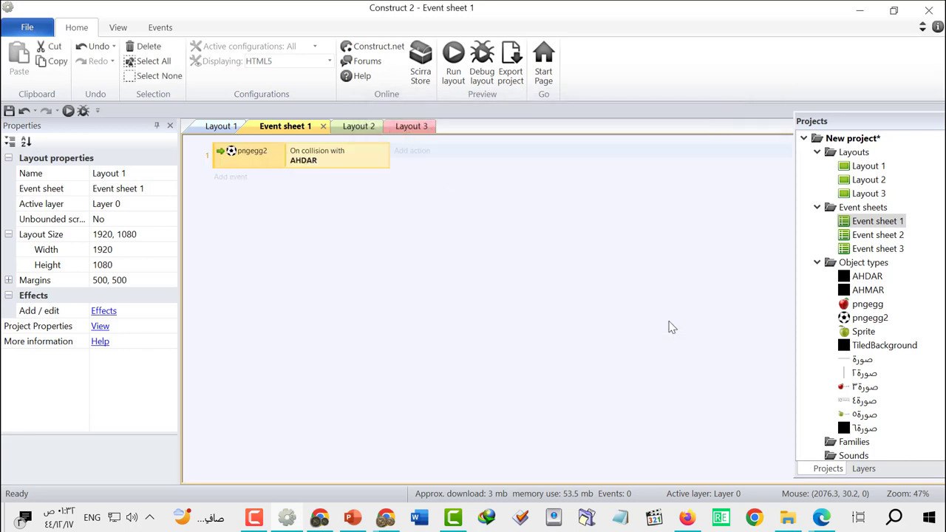
# Review the AHMAR strip and the three layouts, then return to Event sheet 1.
pyautogui.click(407, 153)
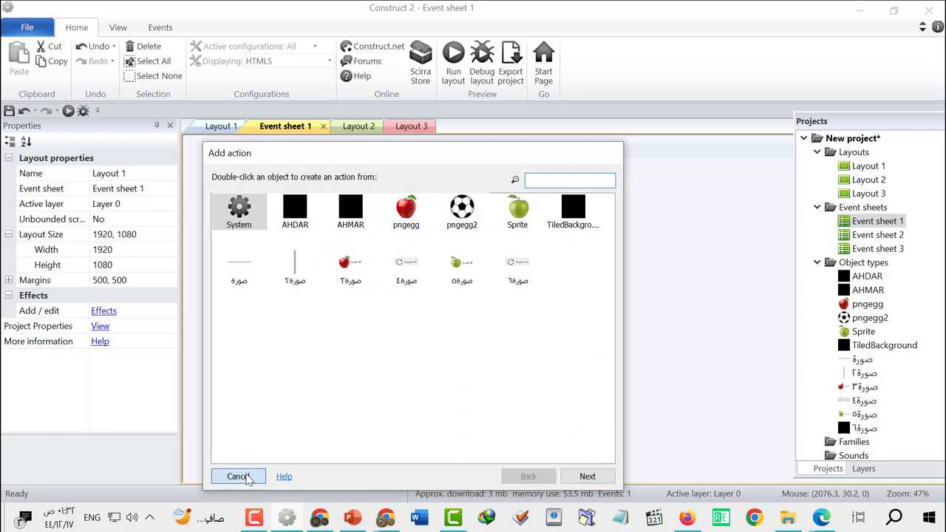
pyautogui.click(239, 477)
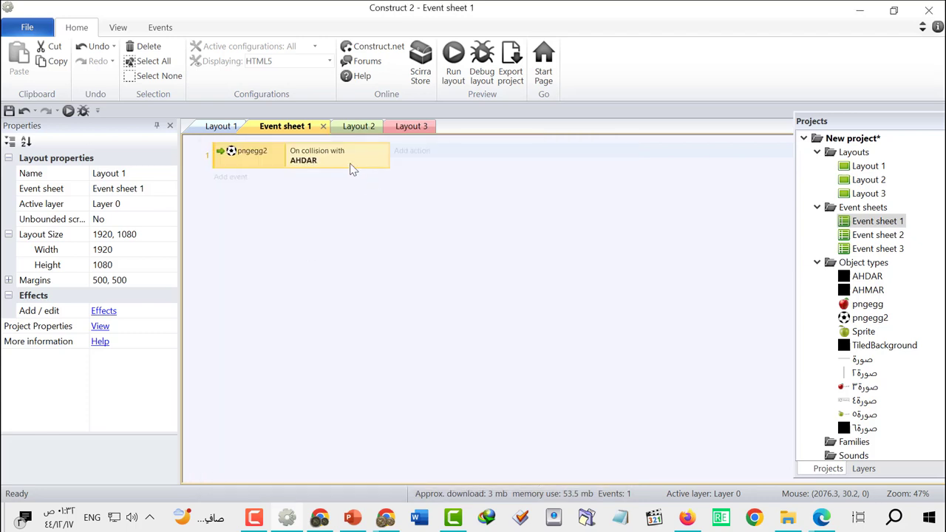
pyautogui.click(873, 167)
pyautogui.doubleClick(873, 167)
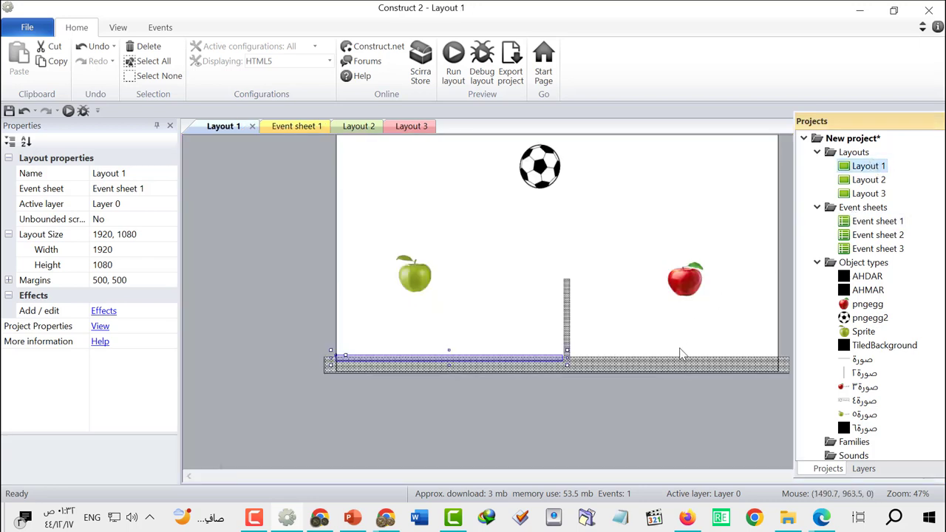
pyautogui.click(686, 360)
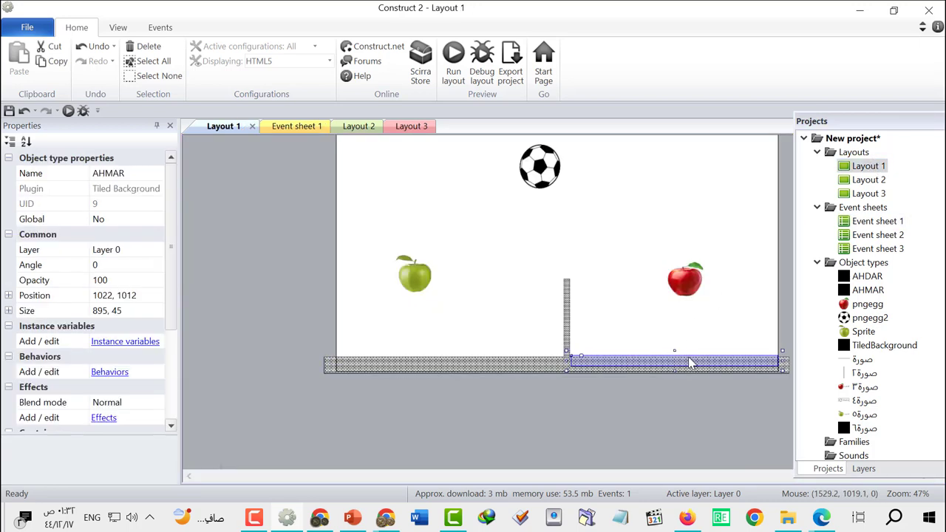
pyautogui.doubleClick(865, 181)
pyautogui.doubleClick(867, 193)
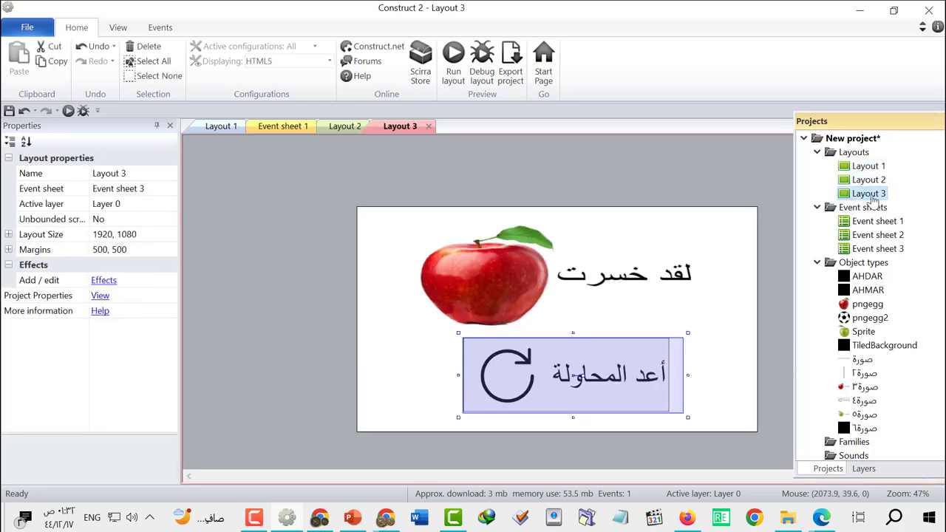
pyautogui.doubleClick(876, 221)
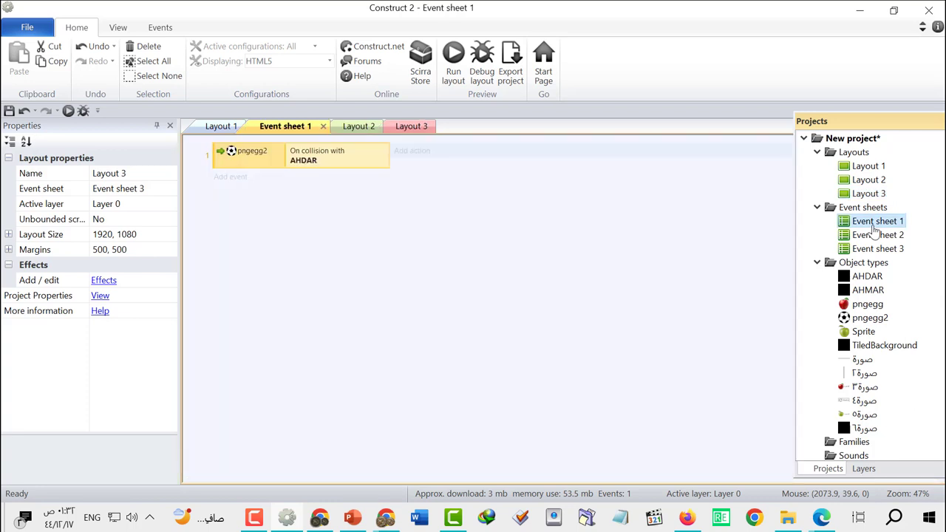
# Give the collision event a System Go to layout action targeting Layout 3, then show Layout 1.
pyautogui.click(454, 157)
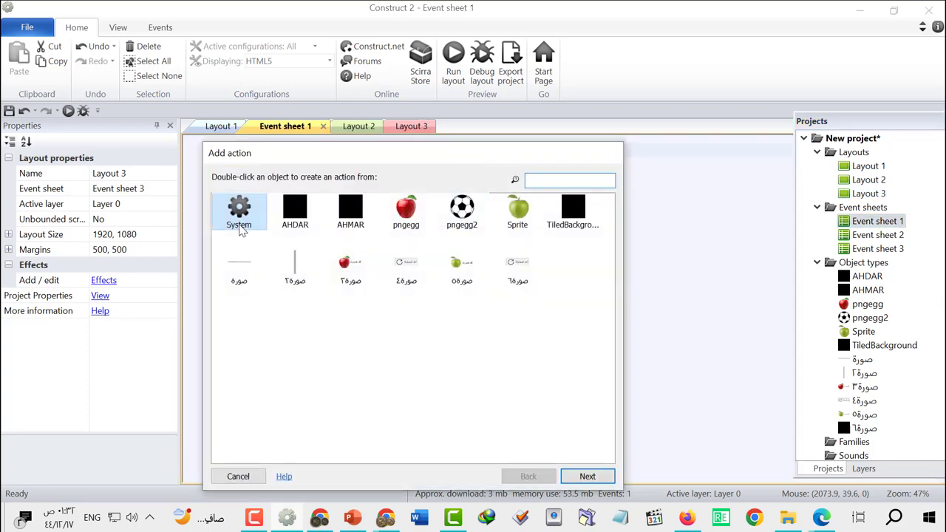
pyautogui.doubleClick(239, 218)
pyautogui.doubleClick(418, 271)
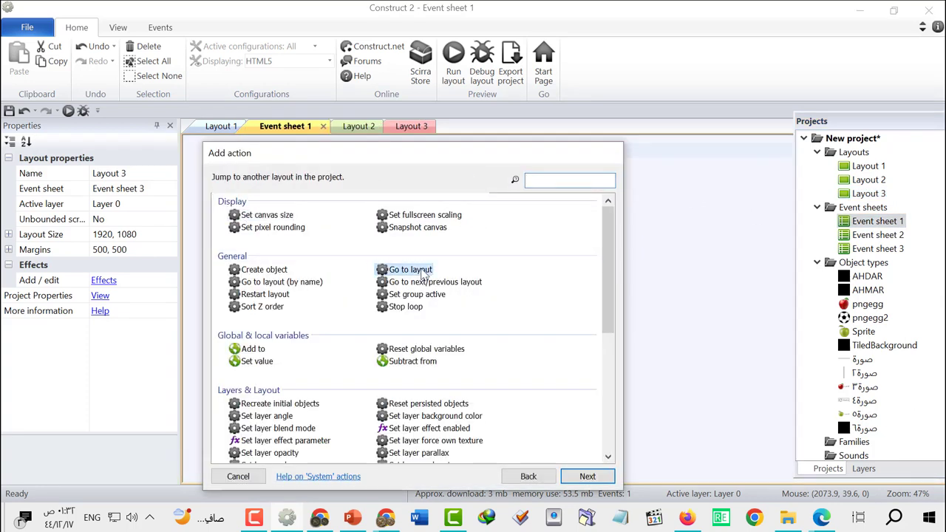
pyautogui.click(549, 257)
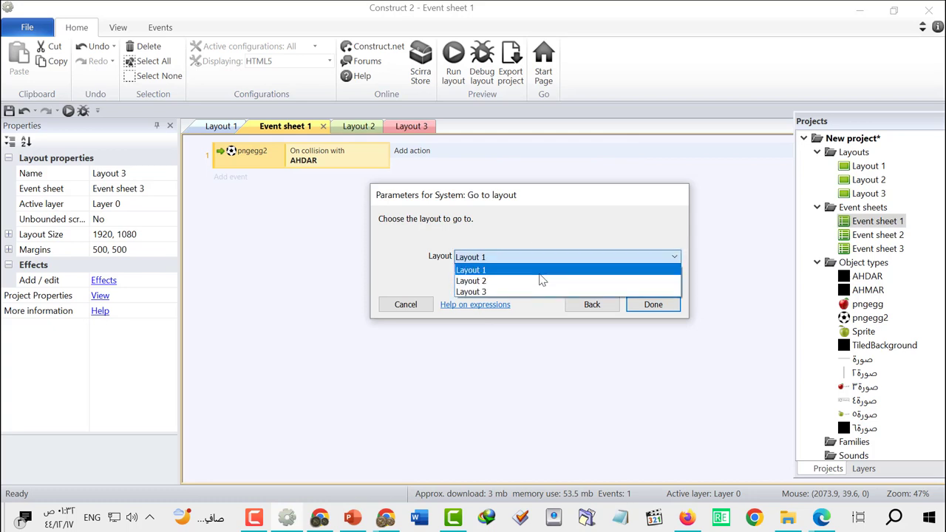
pyautogui.click(534, 289)
pyautogui.click(654, 305)
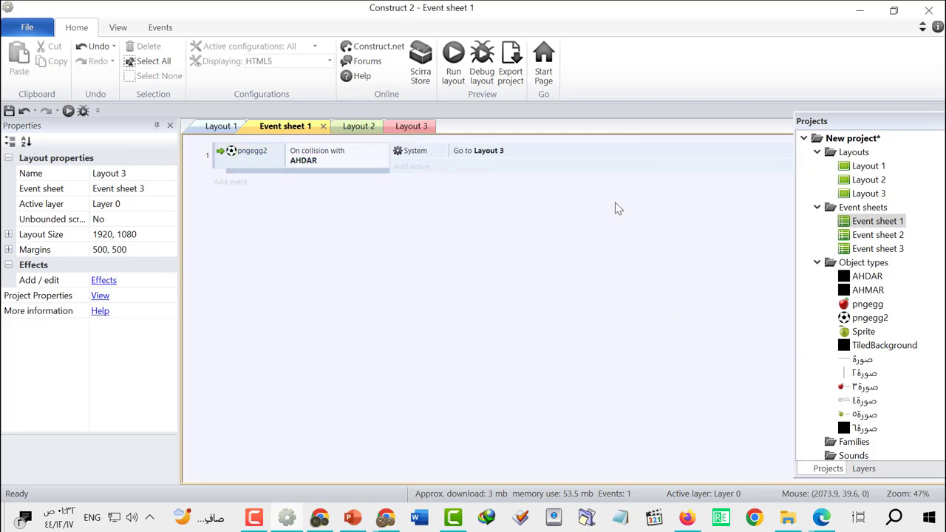
pyautogui.doubleClick(857, 166)
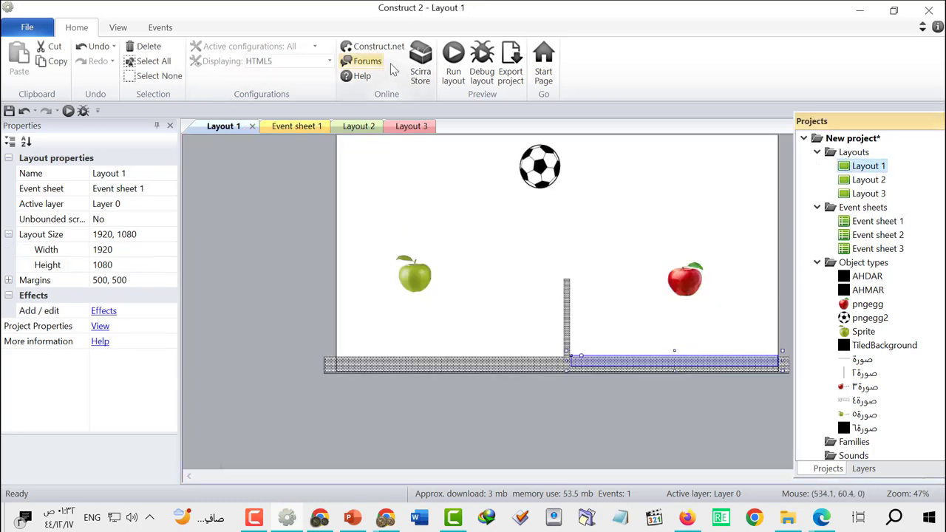
# Preview the game, then change the collision action's destination from Layout 3 to Layout 2.
pyautogui.click(448, 64)
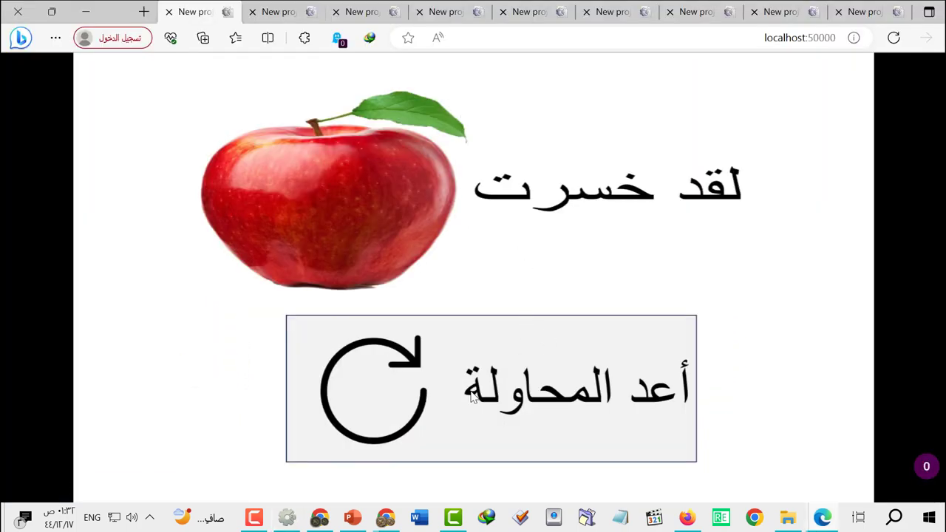
pyautogui.click(287, 519)
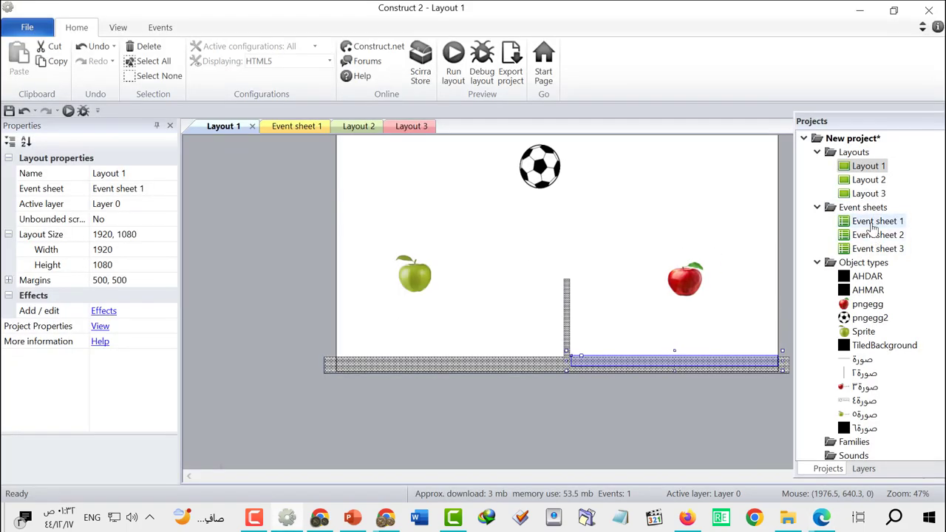
pyautogui.doubleClick(873, 224)
pyautogui.doubleClick(469, 157)
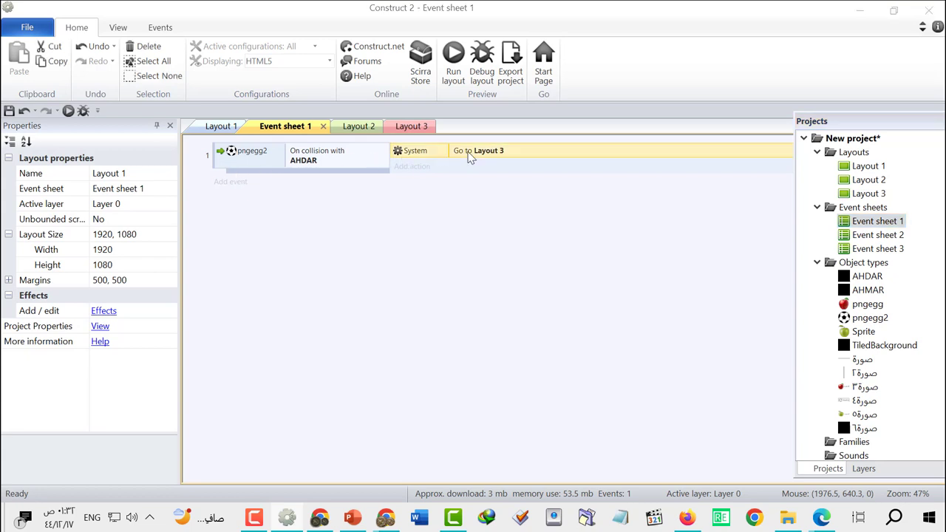
pyautogui.click(515, 260)
pyautogui.click(516, 282)
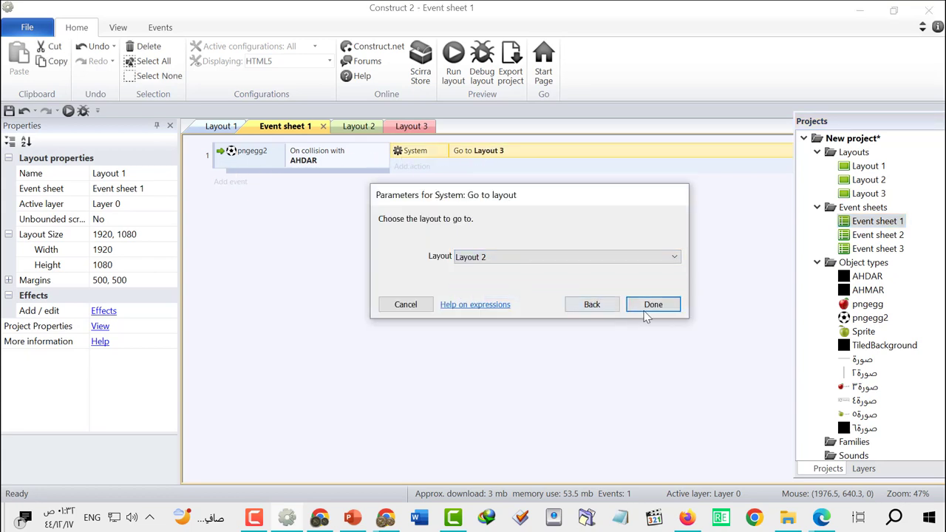
pyautogui.click(652, 304)
# Preview the game again from Layout 1 and return to the editor.
pyautogui.doubleClick(865, 167)
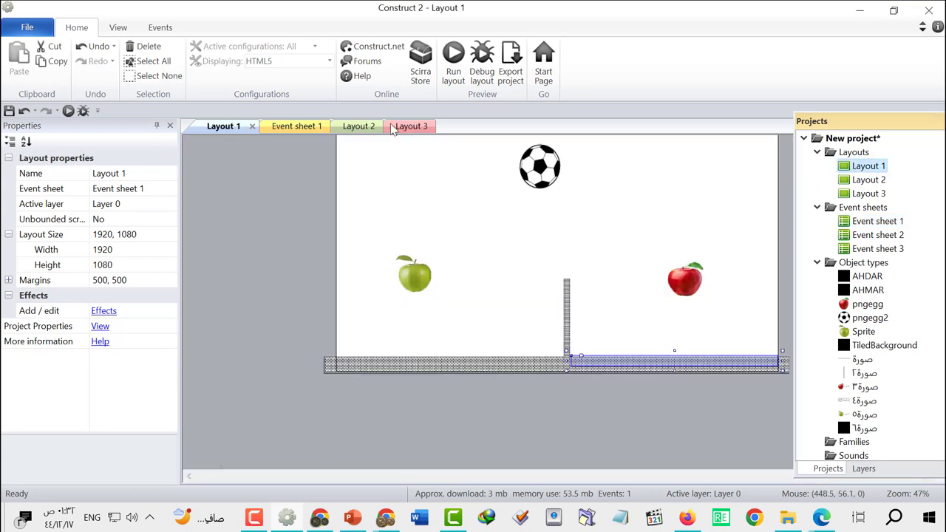
pyautogui.click(453, 63)
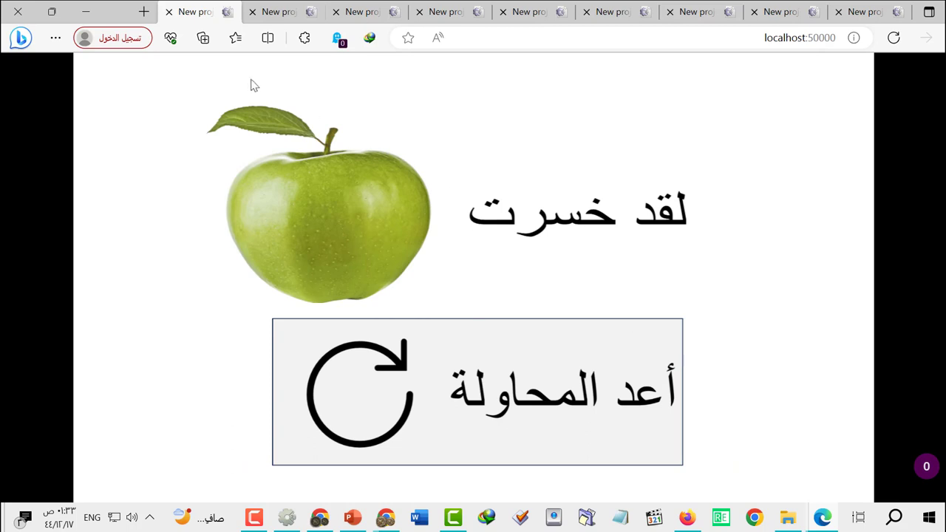
pyautogui.click(289, 517)
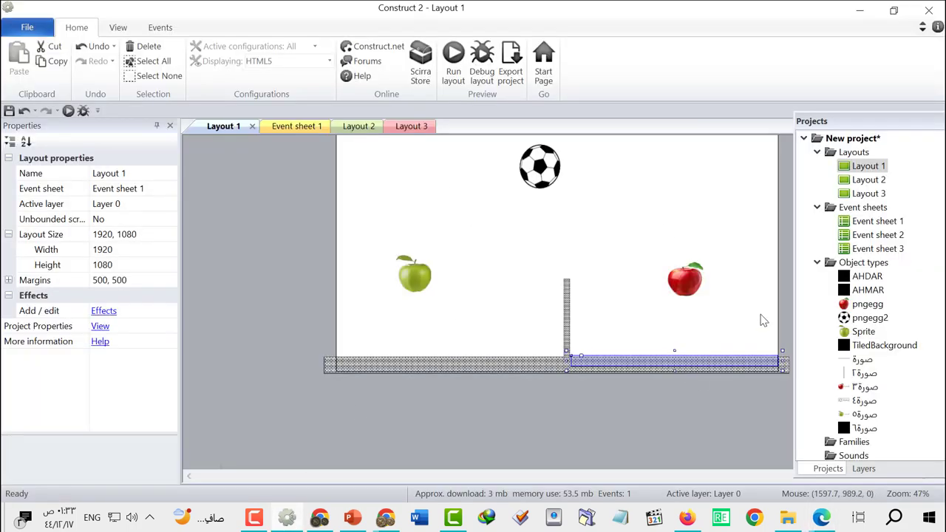
# In Event sheet 1, add a pngegg2 'On collision with another object' event targeting AHMAR.
pyautogui.click(885, 224)
pyautogui.doubleClick(885, 225)
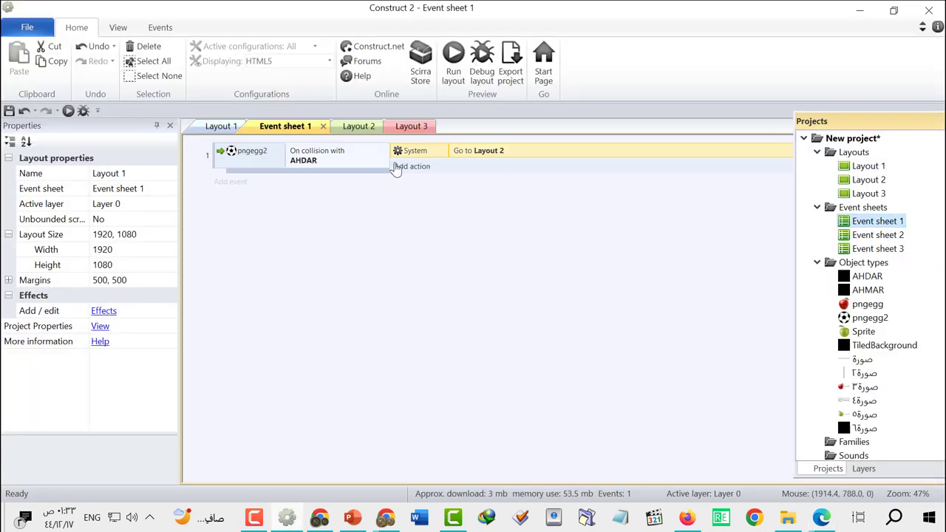
pyautogui.click(234, 186)
pyautogui.doubleClick(462, 211)
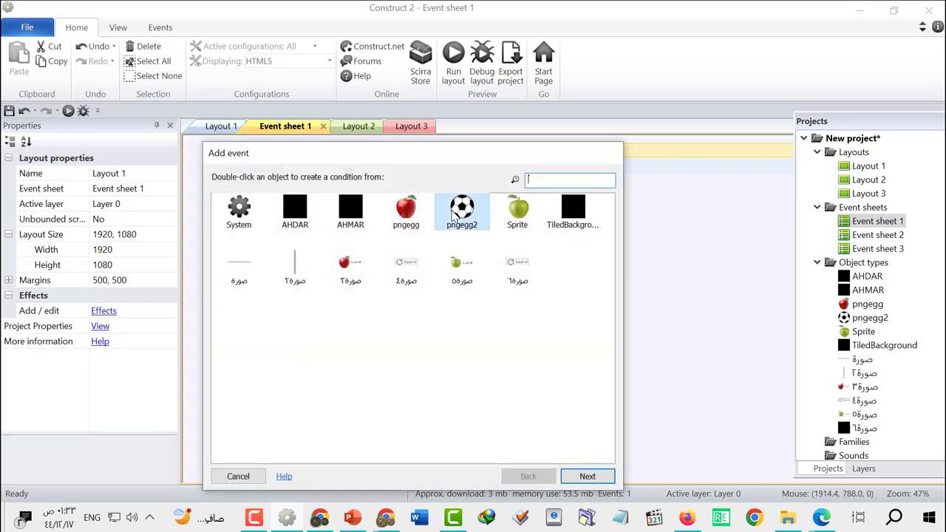
pyautogui.scroll(-5, 425, 300)
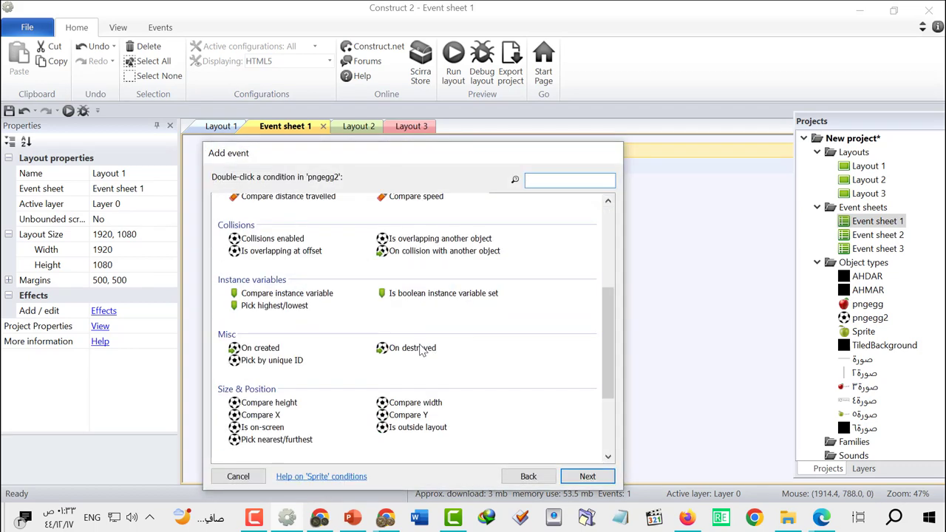
pyautogui.click(444, 251)
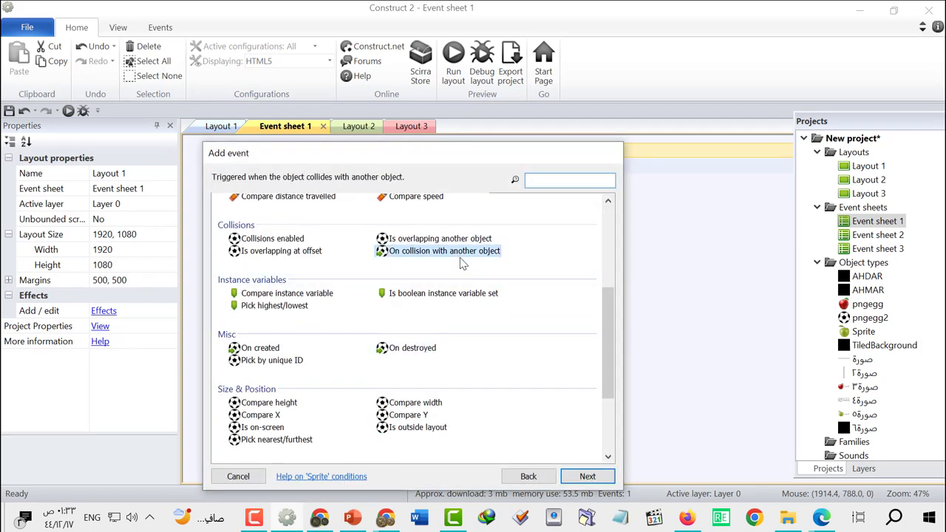
pyautogui.click(580, 476)
pyautogui.click(591, 256)
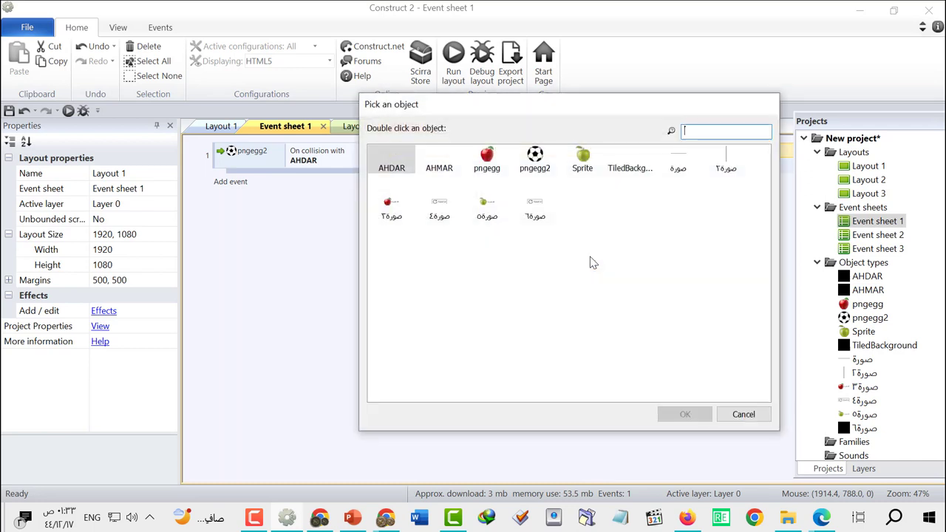
pyautogui.click(448, 176)
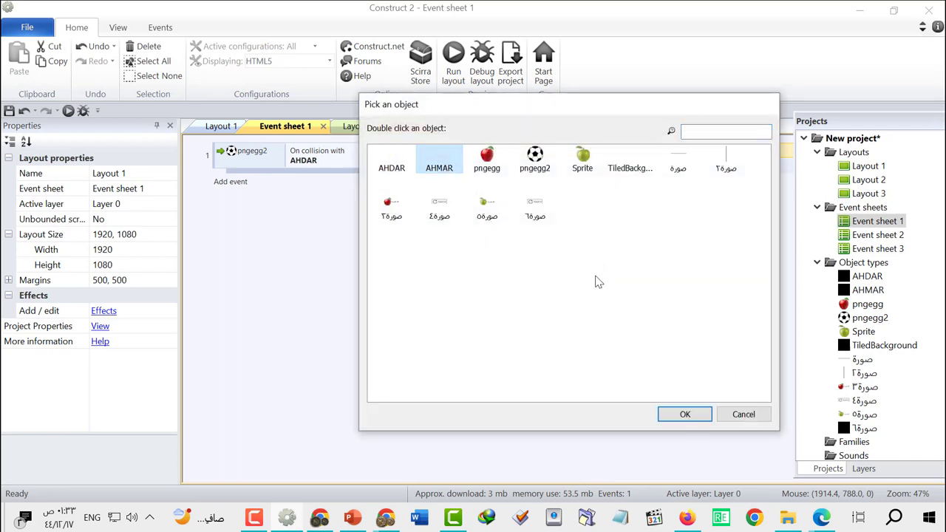
pyautogui.click(685, 414)
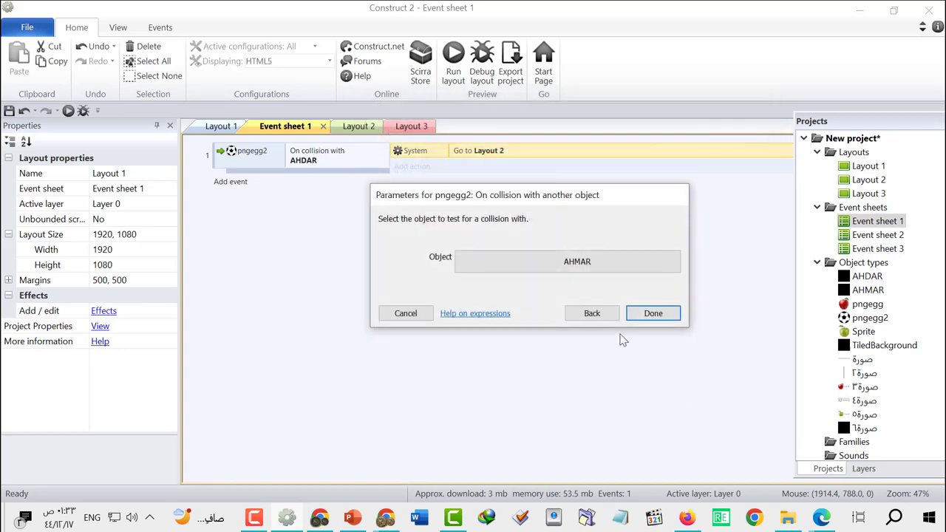
pyautogui.click(654, 314)
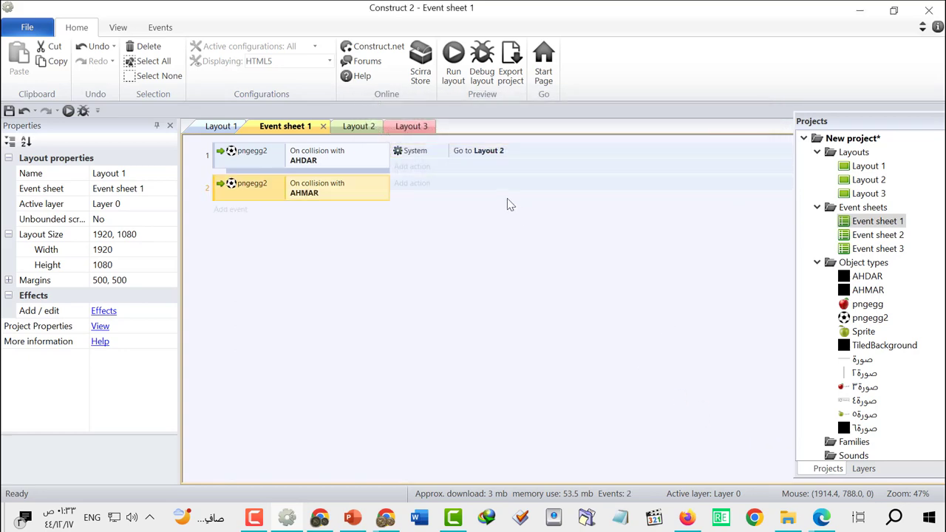
# Give that event a System 'Go to layout' action to Layout 3, then open Layout 1.
pyautogui.click(436, 184)
pyautogui.doubleClick(235, 218)
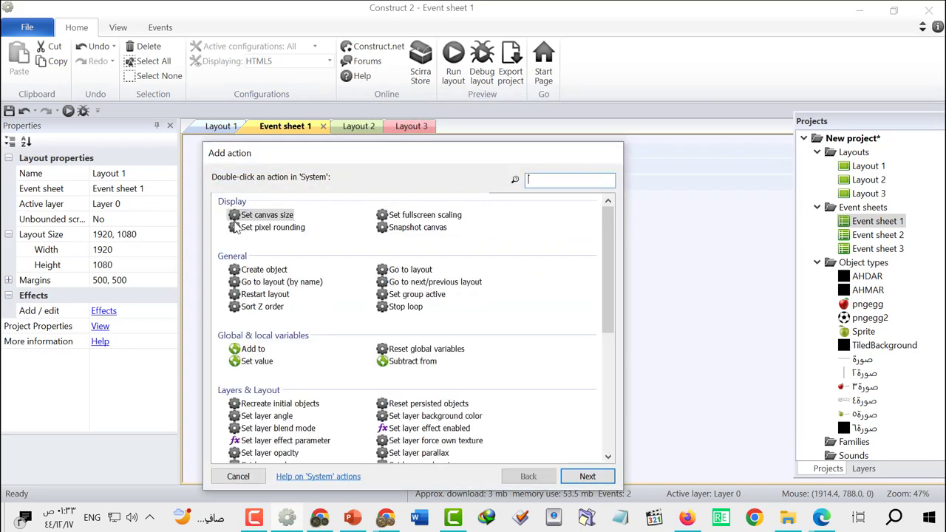
pyautogui.doubleClick(424, 271)
pyautogui.click(498, 259)
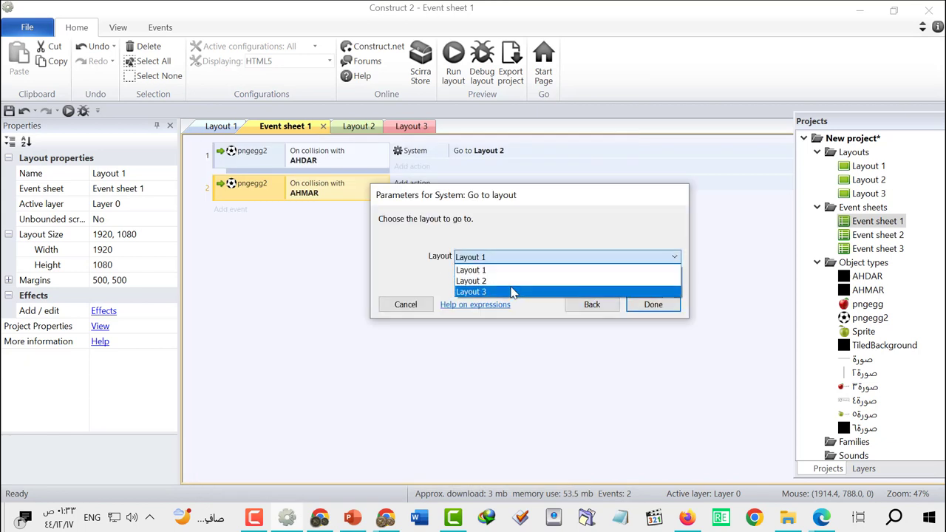
pyautogui.click(514, 292)
pyautogui.click(653, 304)
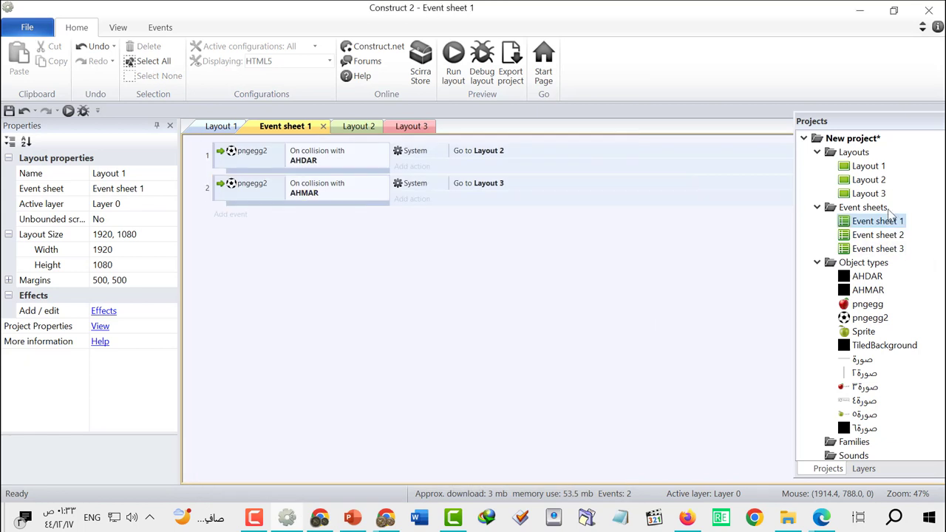
pyautogui.doubleClick(869, 166)
# Preview the game in the browser and restart it once before returning.
pyautogui.click(455, 66)
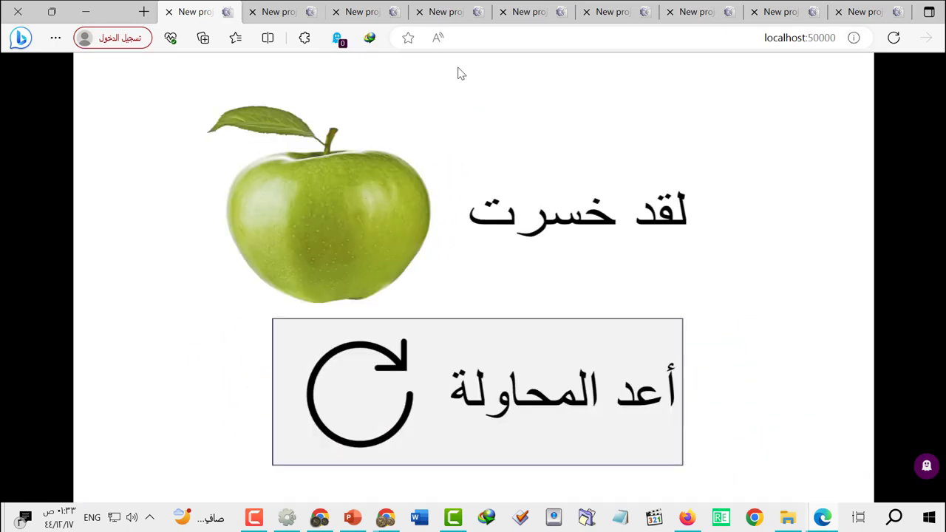
pyautogui.click(331, 464)
pyautogui.click(287, 517)
# Move the green apple beside the wall and test the game again using Right.
pyautogui.moveTo(417, 277); pyautogui.dragTo(532, 314)
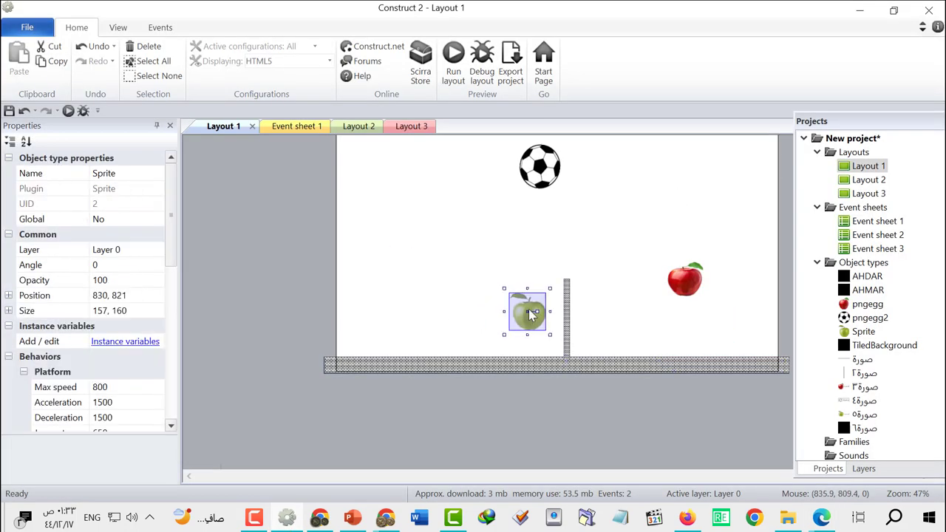
pyautogui.click(453, 59)
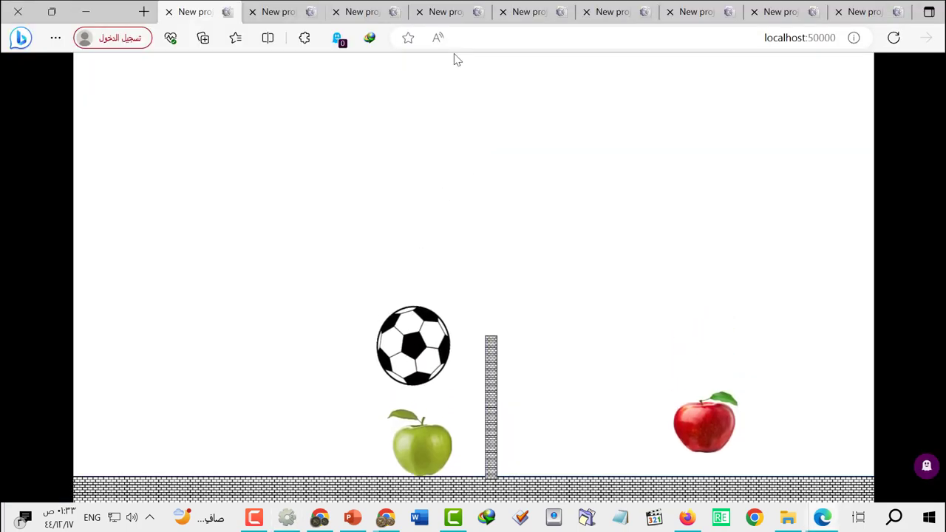
pyautogui.press('Right')
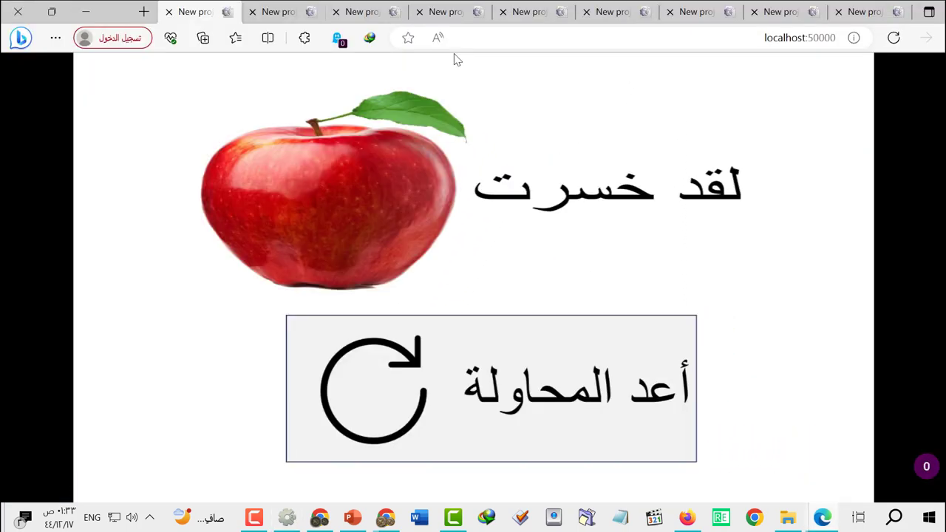
pyautogui.click(254, 517)
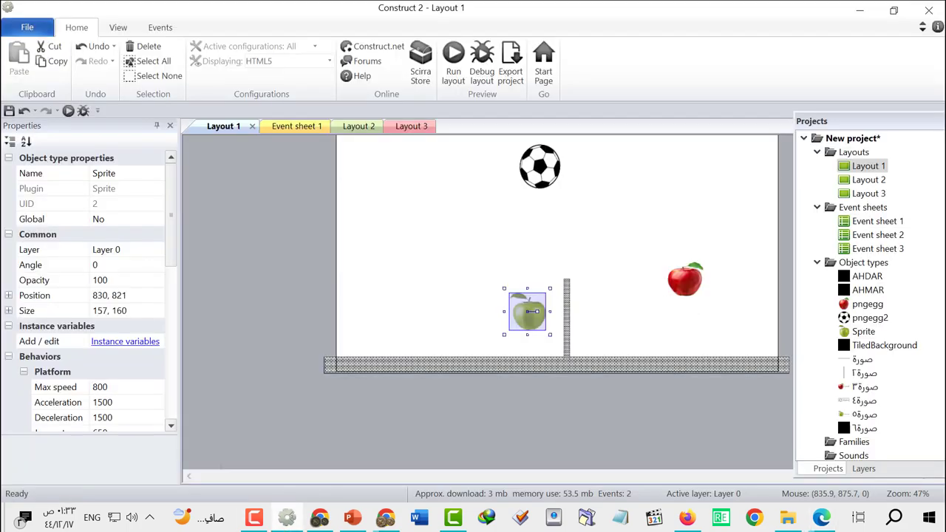
# Open Layout 2, the green-apple lose screen, and preview it.
pyautogui.doubleClick(868, 180)
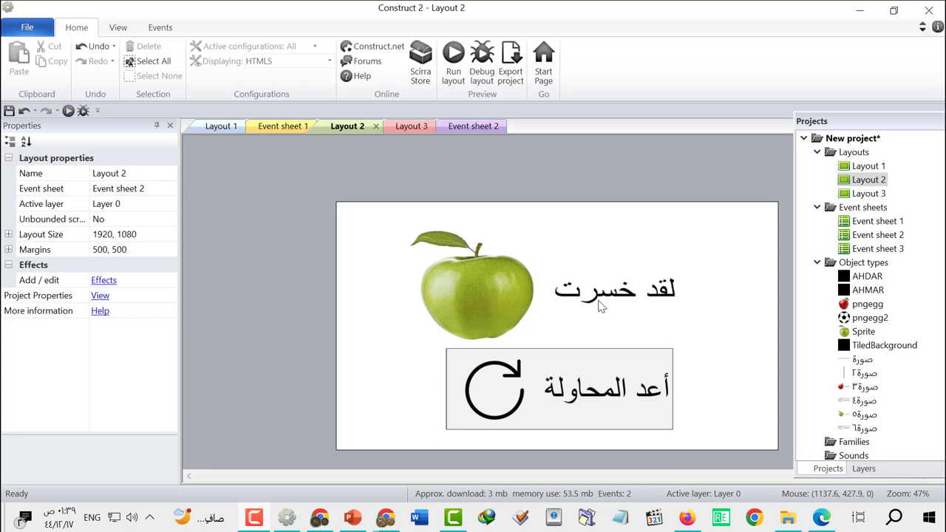
pyautogui.click(454, 59)
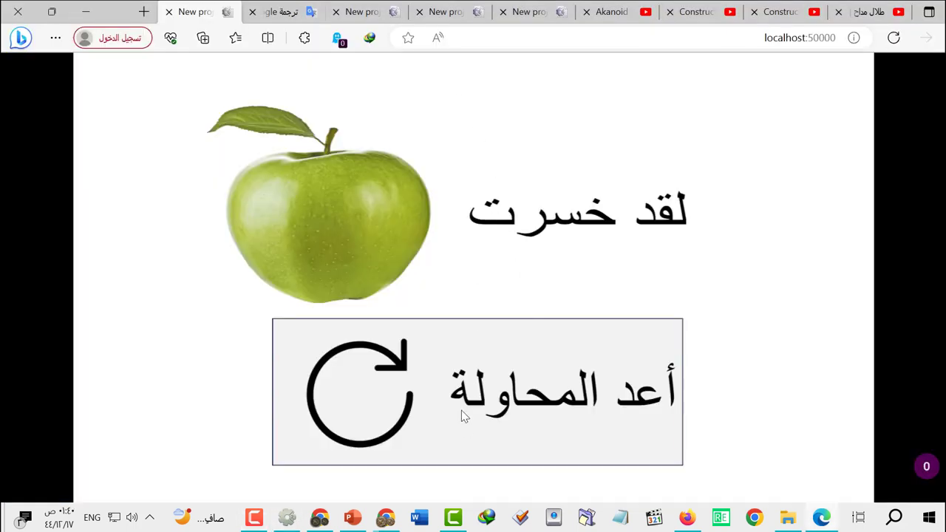
pyautogui.click(289, 517)
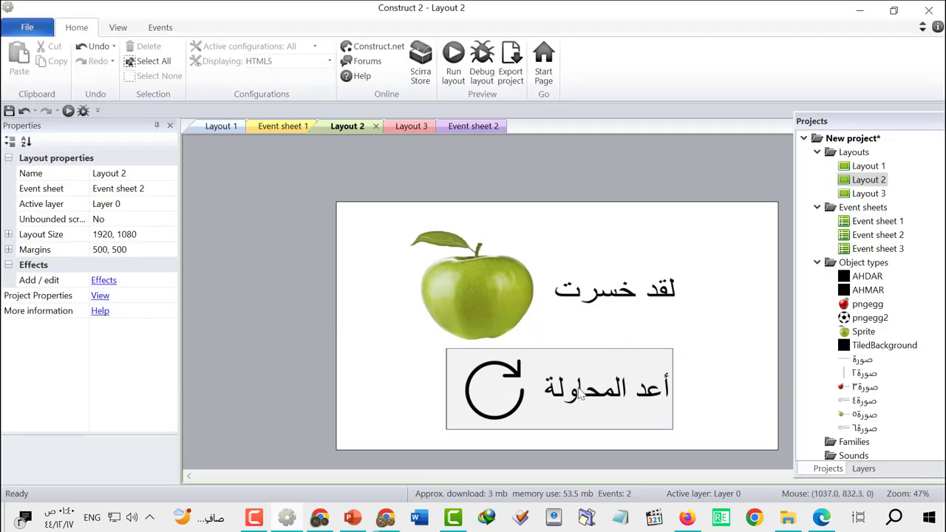
# Insert a Touch object from the Input category via the layout's Insert new object dialog.
pyautogui.rightClick(716, 237)
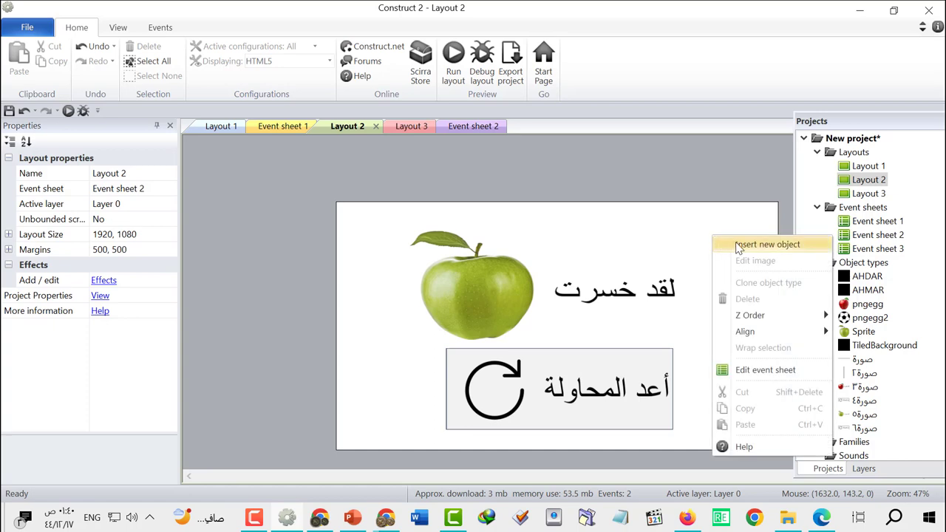
pyautogui.click(739, 246)
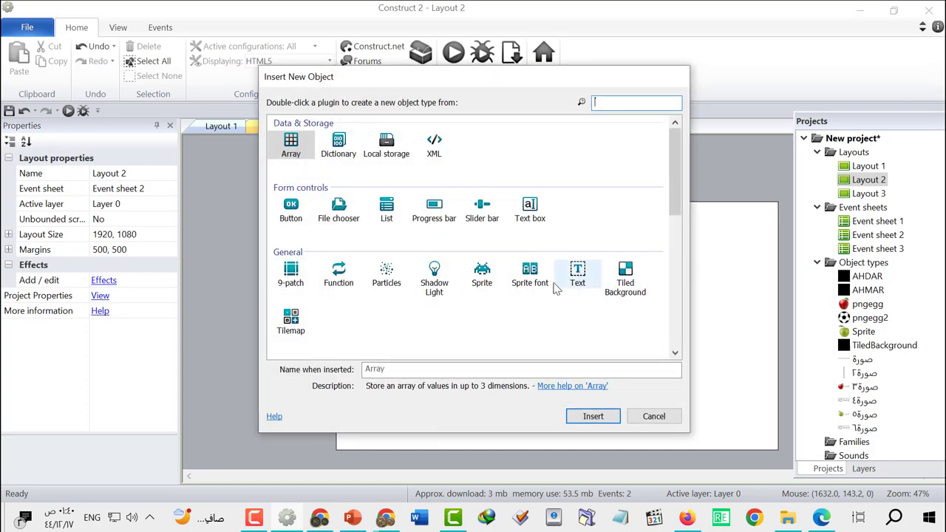
pyautogui.scroll(-2, 528, 303)
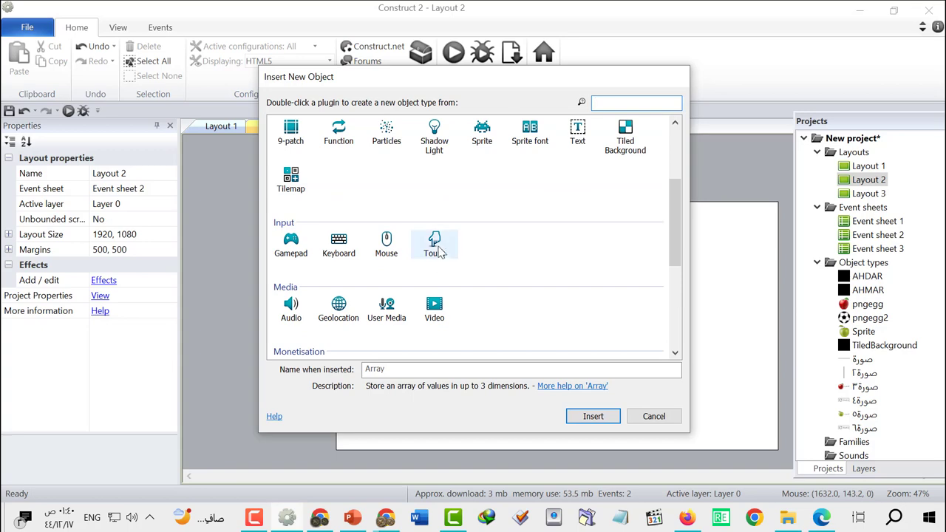
pyautogui.click(434, 253)
pyautogui.click(593, 416)
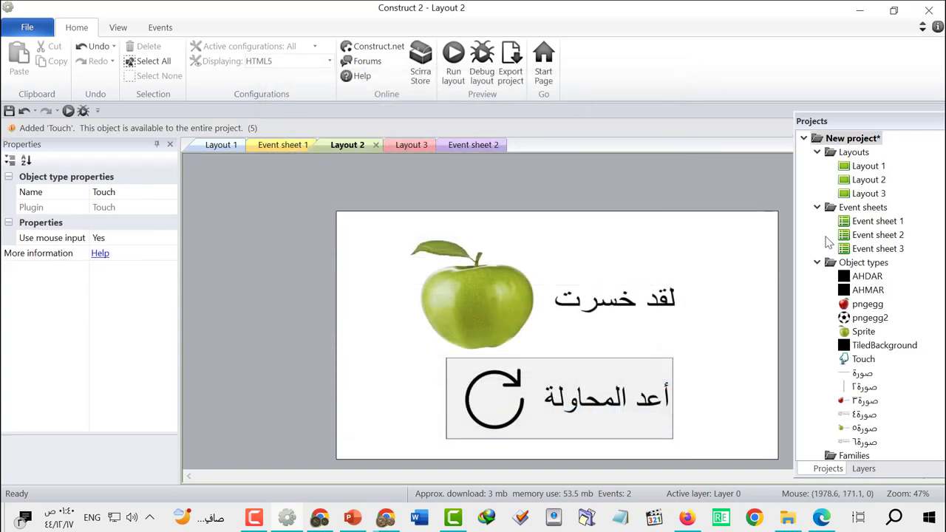
# In Event sheet 2, add a Touch 'On touched object' event for صورة٤.
pyautogui.click(865, 181)
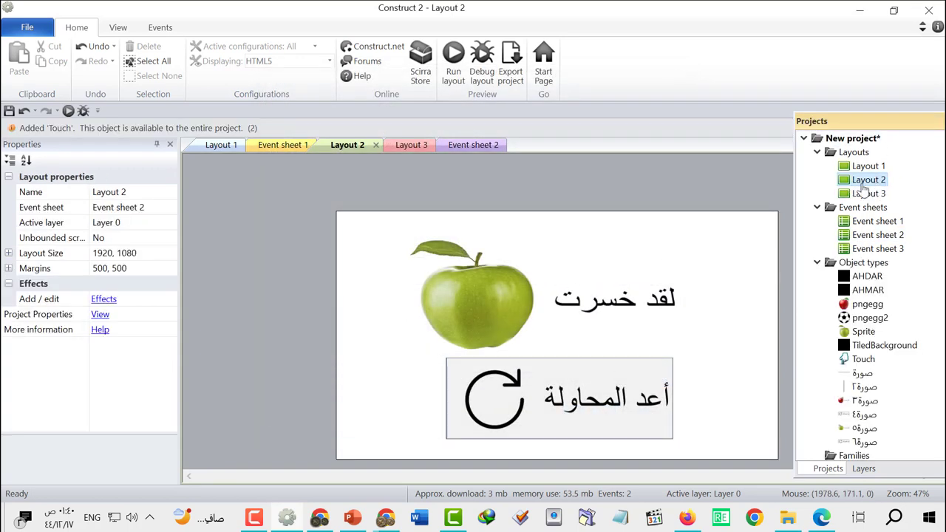
pyautogui.doubleClick(878, 235)
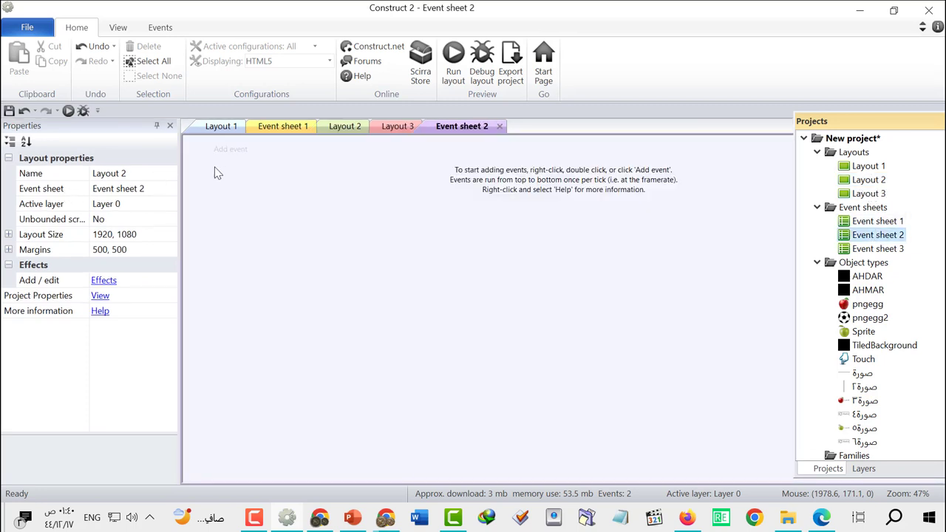
pyautogui.click(233, 157)
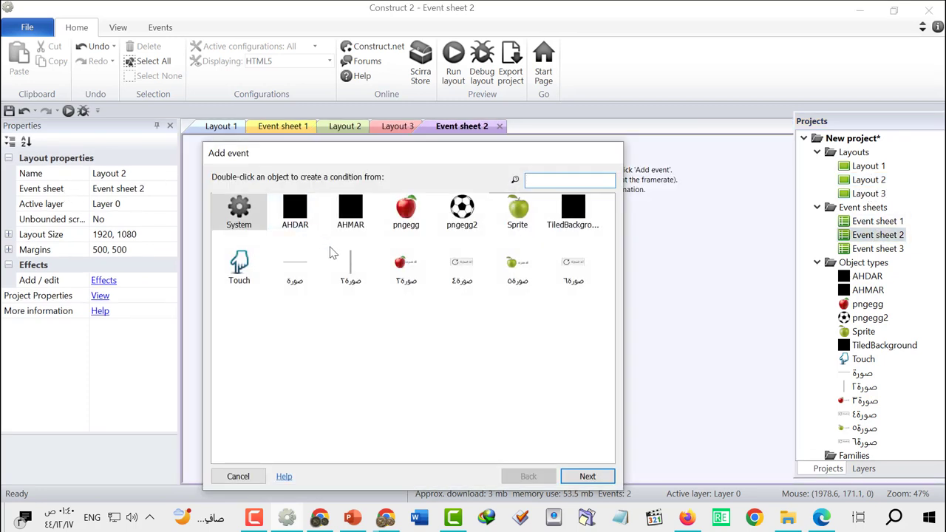
pyautogui.click(238, 272)
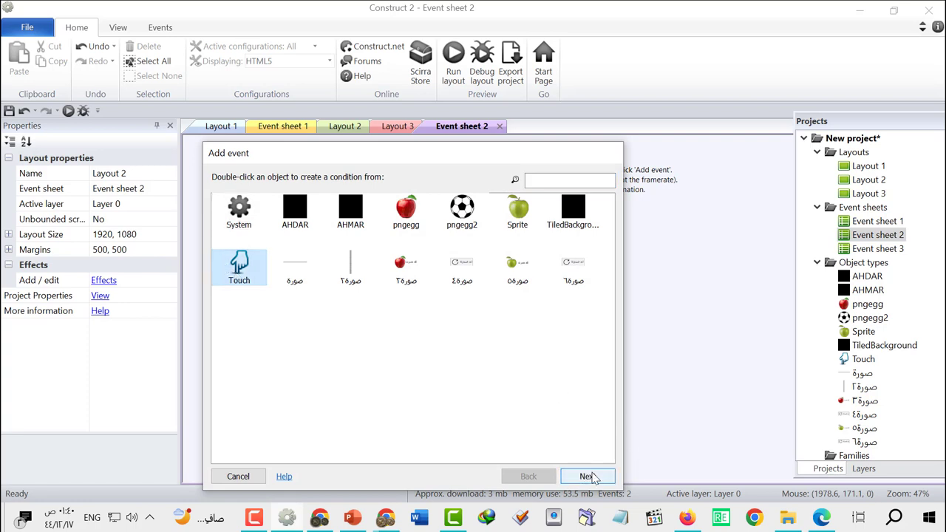
pyautogui.click(592, 477)
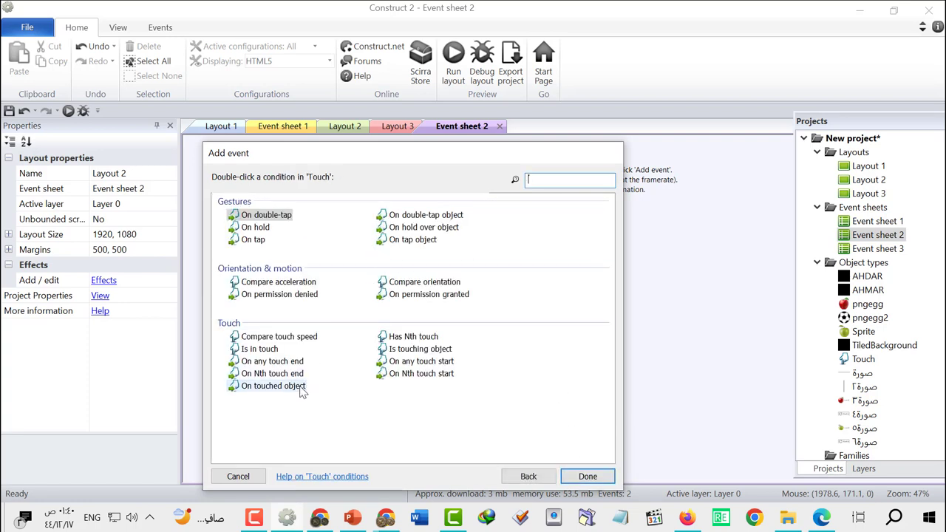
pyautogui.click(273, 386)
pyautogui.click(587, 477)
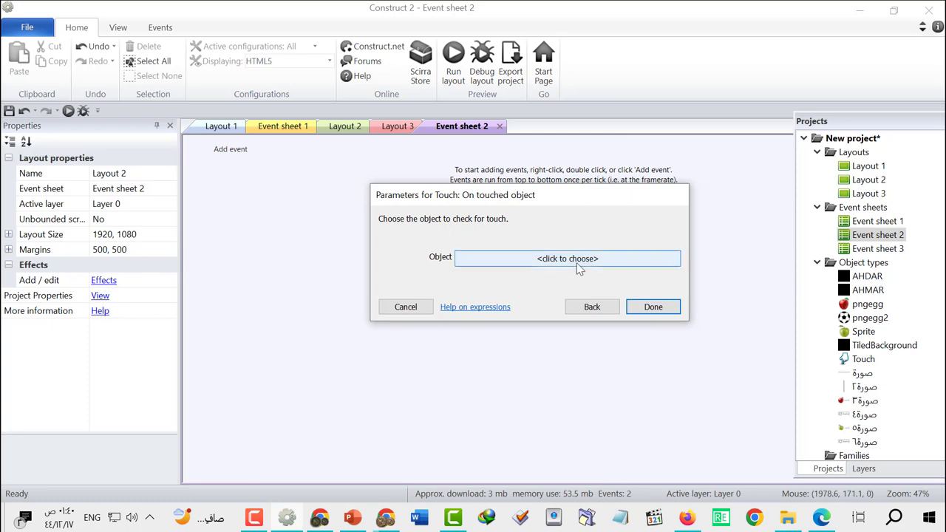
pyautogui.click(574, 265)
pyautogui.click(443, 215)
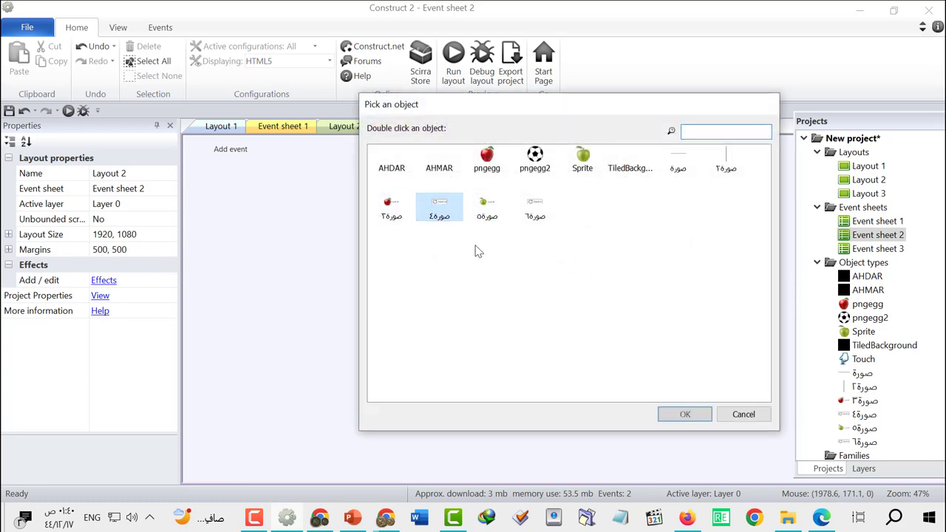
pyautogui.click(685, 414)
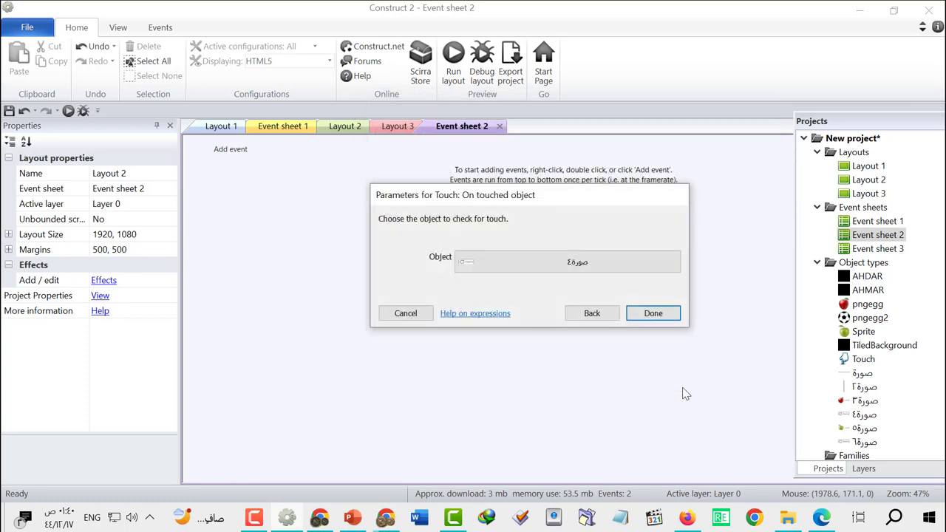
pyautogui.click(661, 314)
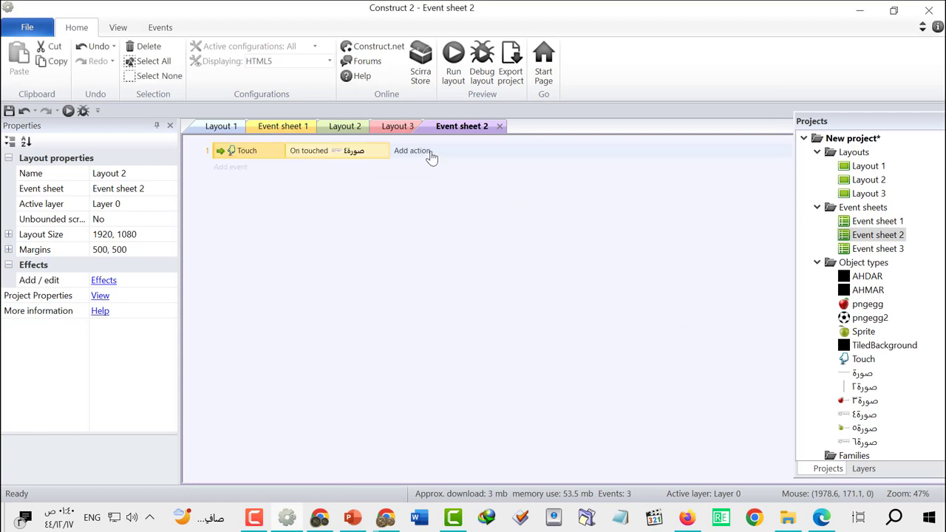
# Add a System 'Go to layout' action to Layout 1 and run a preview.
pyautogui.click(432, 156)
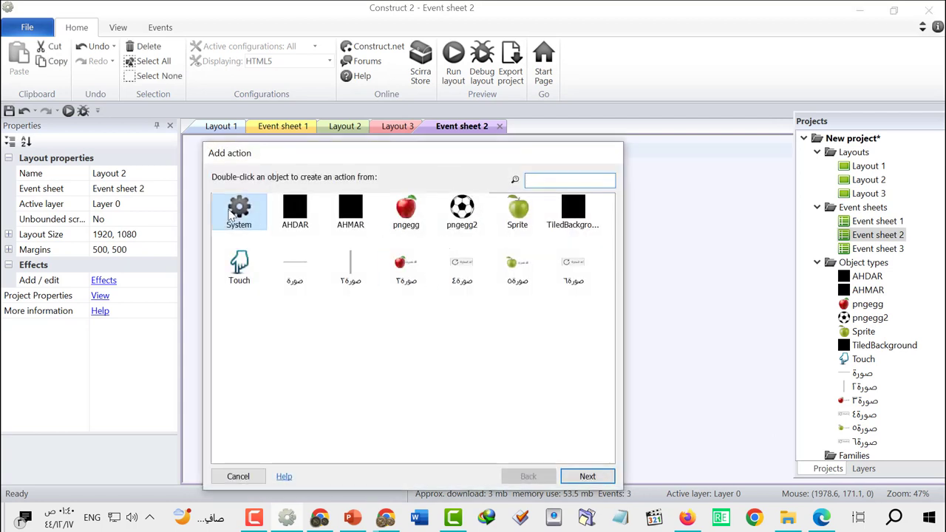
pyautogui.click(254, 476)
pyautogui.click(416, 157)
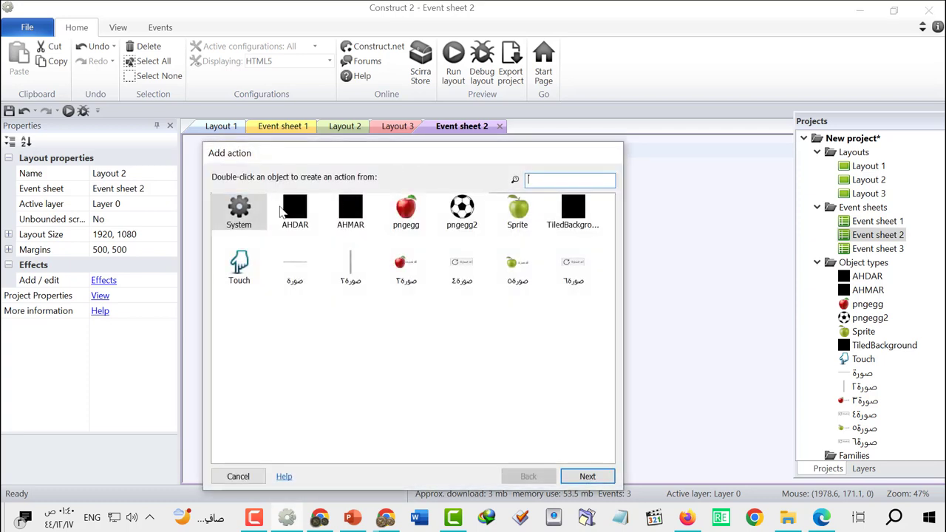
pyautogui.doubleClick(252, 212)
pyautogui.doubleClick(421, 269)
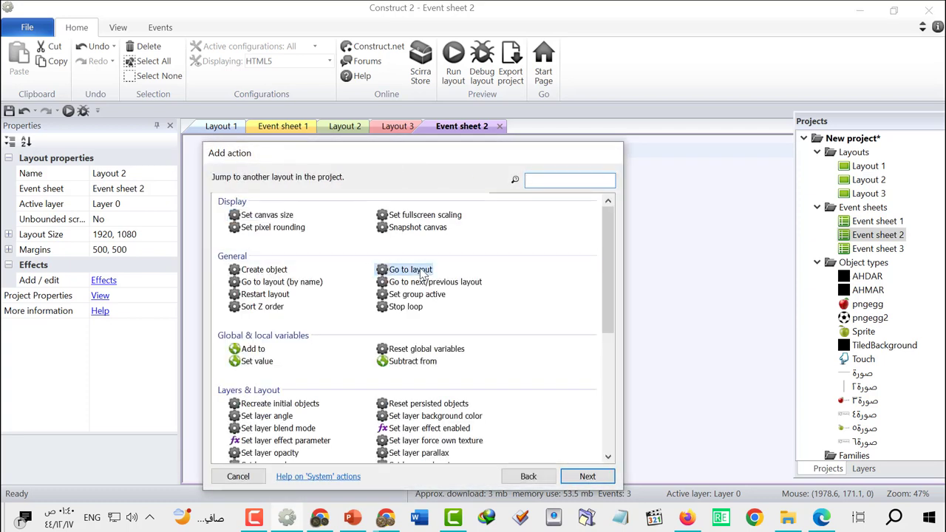
pyautogui.click(633, 306)
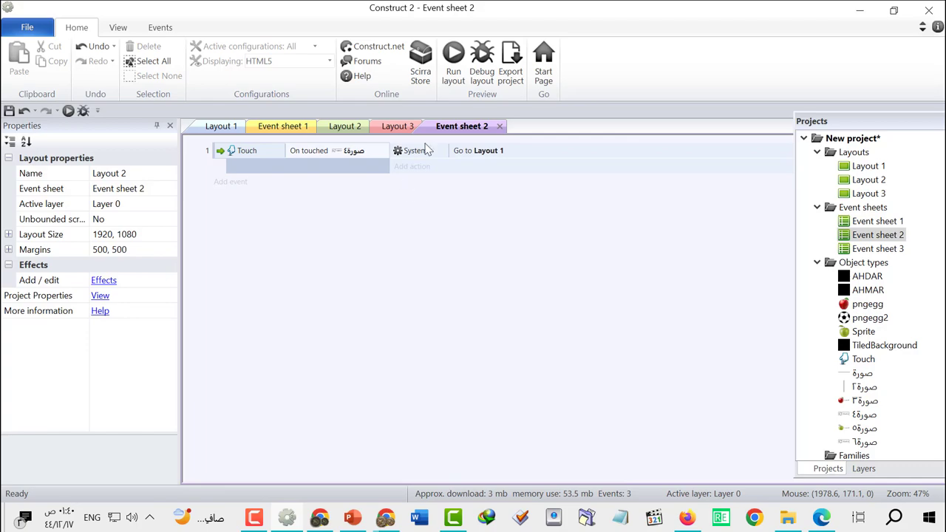
pyautogui.click(451, 74)
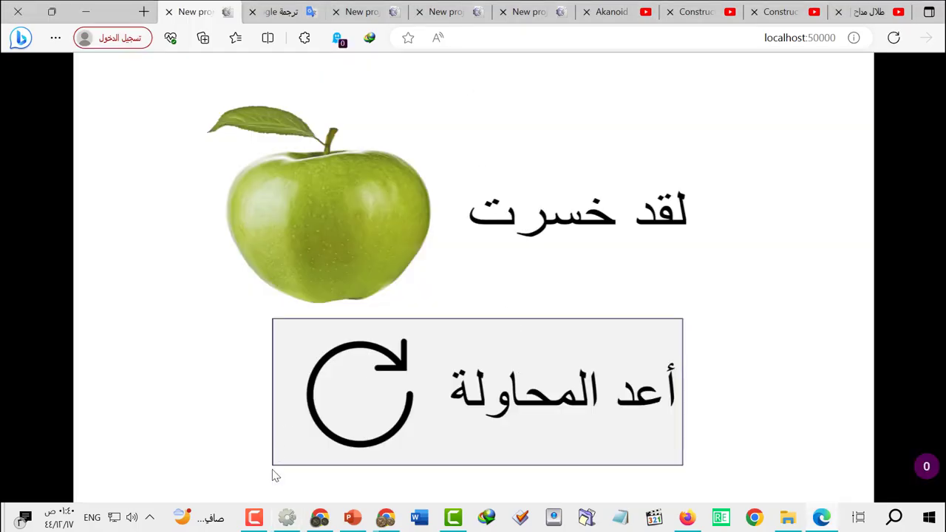
# Change Event sheet 2's touch condition to target صورة٦ instead of صورة٤.
pyautogui.click(288, 518)
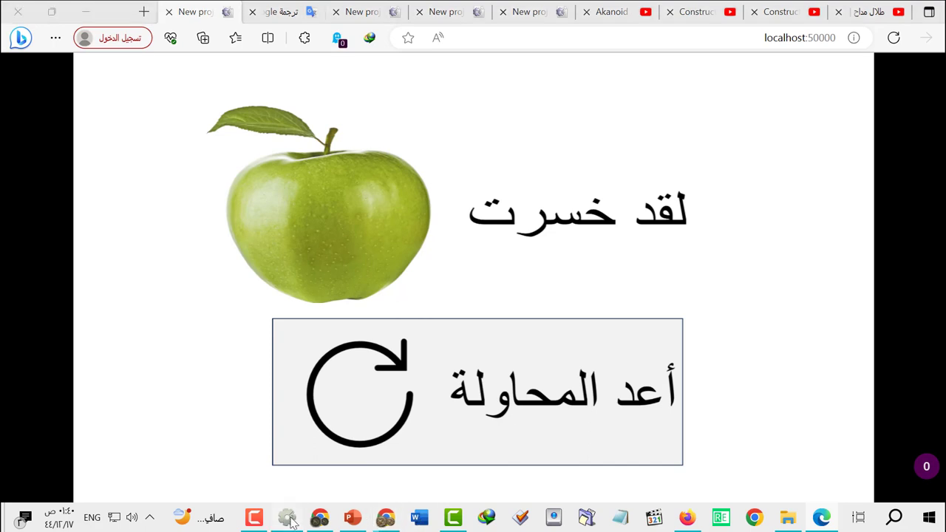
pyautogui.doubleClick(360, 152)
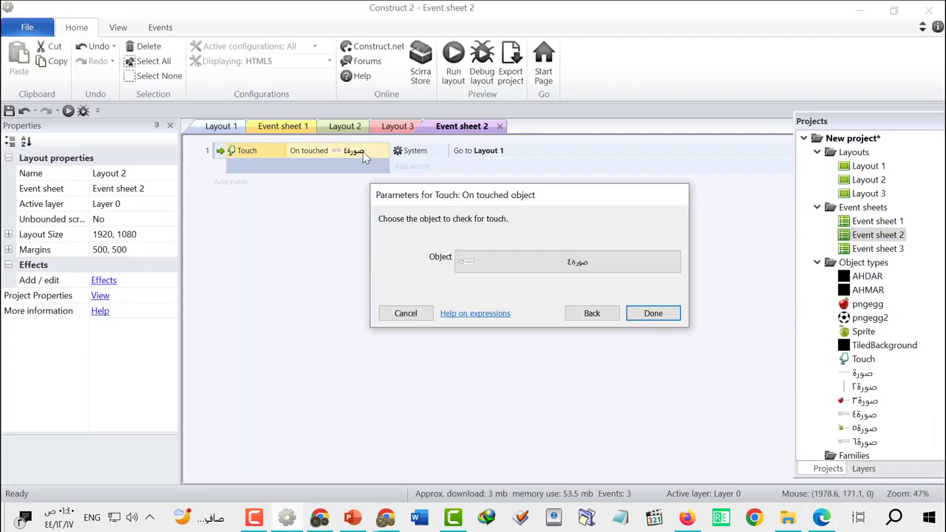
pyautogui.click(547, 264)
pyautogui.click(536, 209)
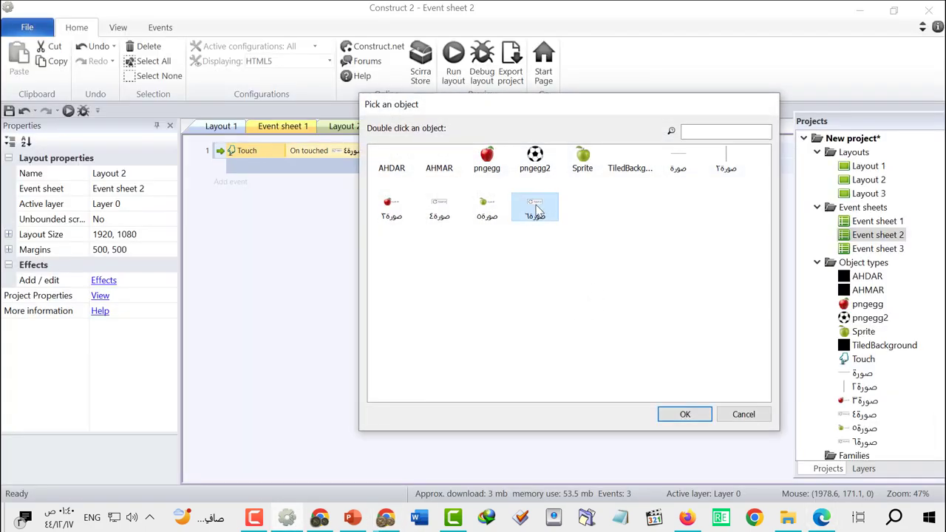
pyautogui.click(684, 414)
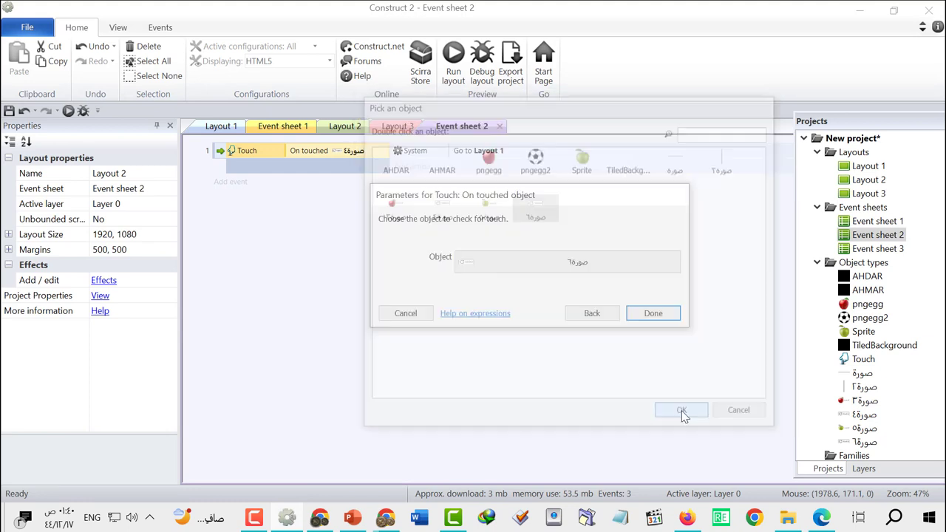
pyautogui.click(640, 314)
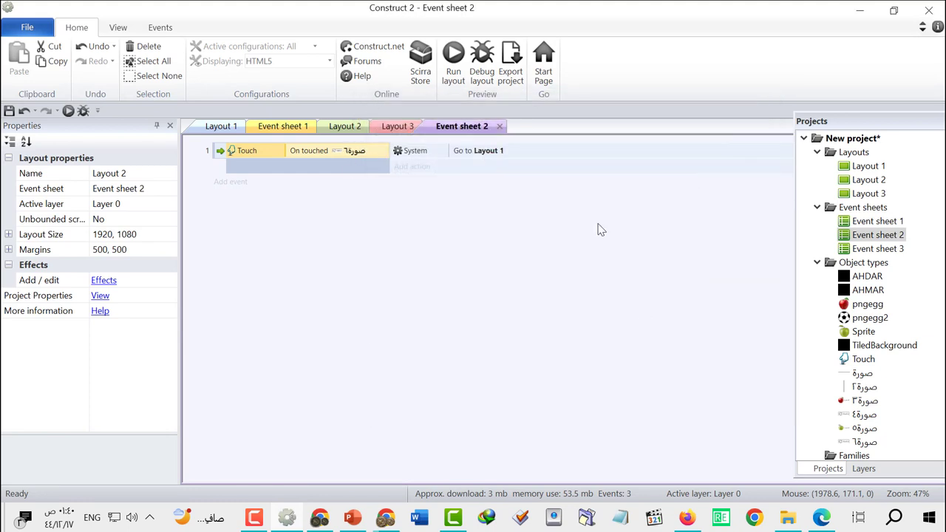
# Preview, confirm retry restarts the game, then open Layout 3.
pyautogui.click(453, 72)
pyautogui.click(474, 408)
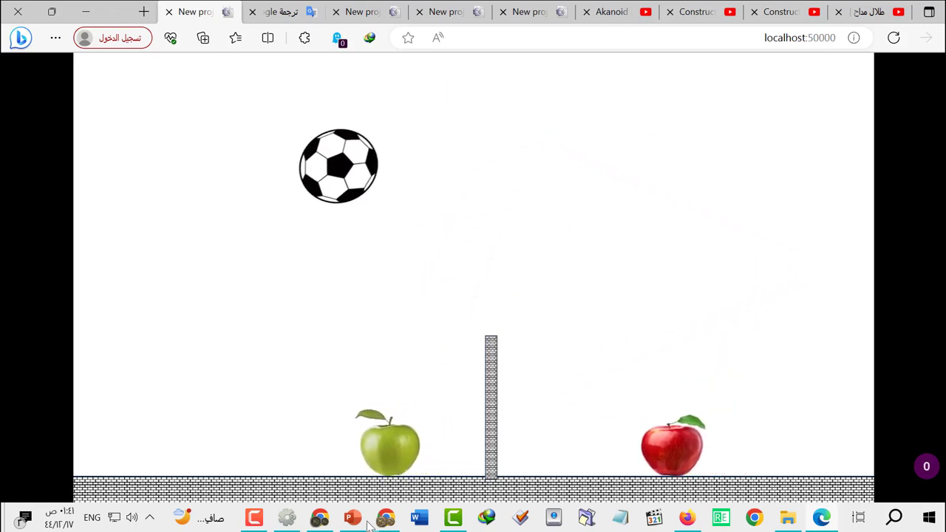
pyautogui.click(288, 521)
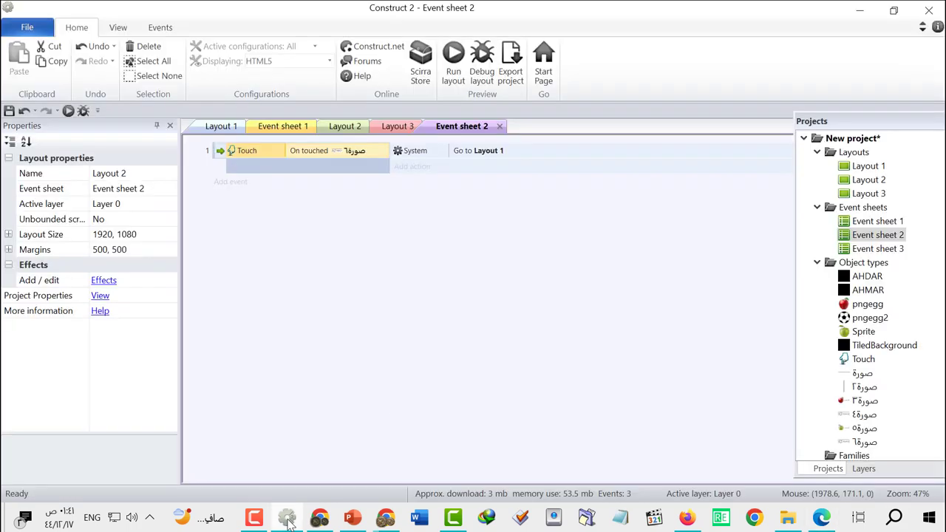
pyautogui.doubleClick(868, 194)
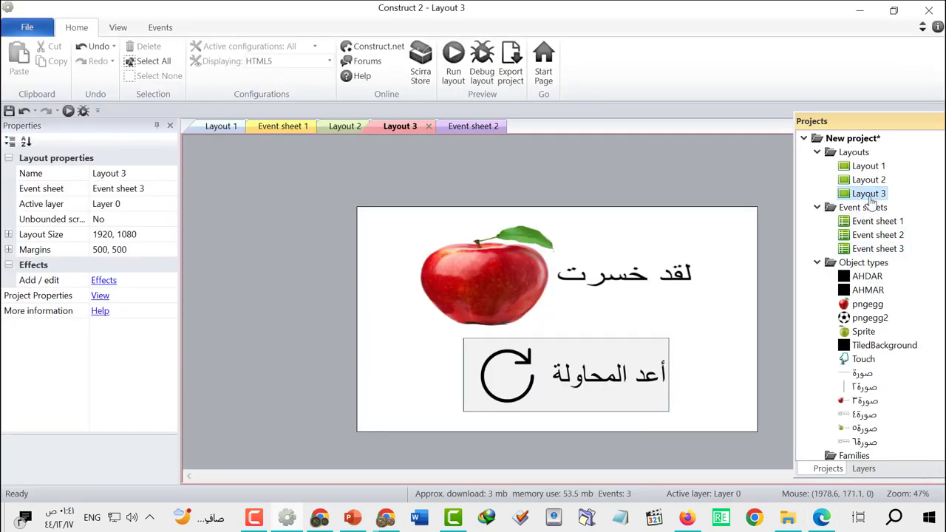
# In Event sheet 3, add a Touch 'On touched object' event for صورة٤.
pyautogui.doubleClick(878, 249)
pyautogui.click(231, 149)
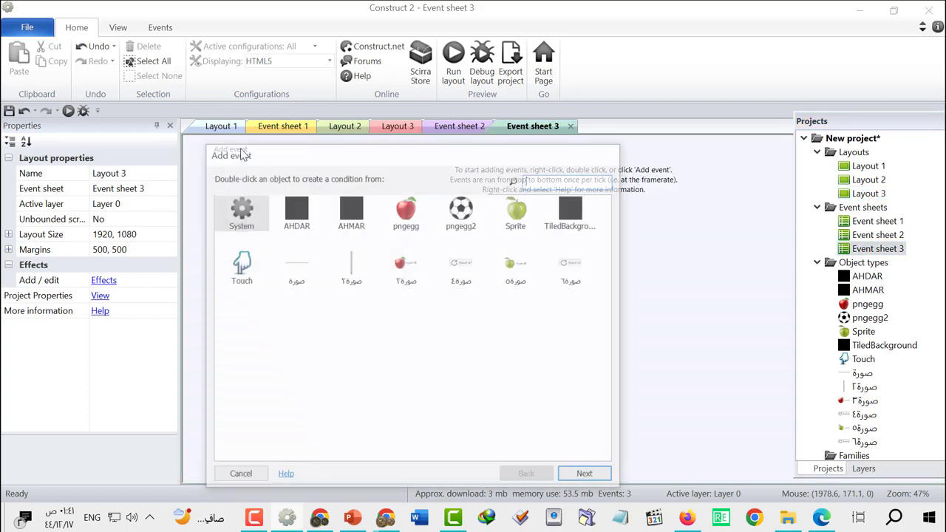
pyautogui.click(241, 265)
pyautogui.doubleClick(241, 265)
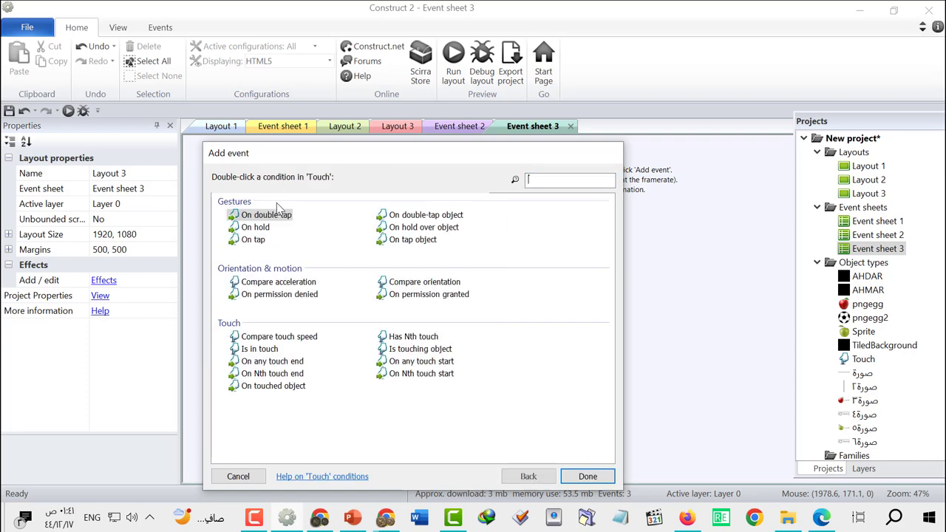
pyautogui.doubleClick(283, 390)
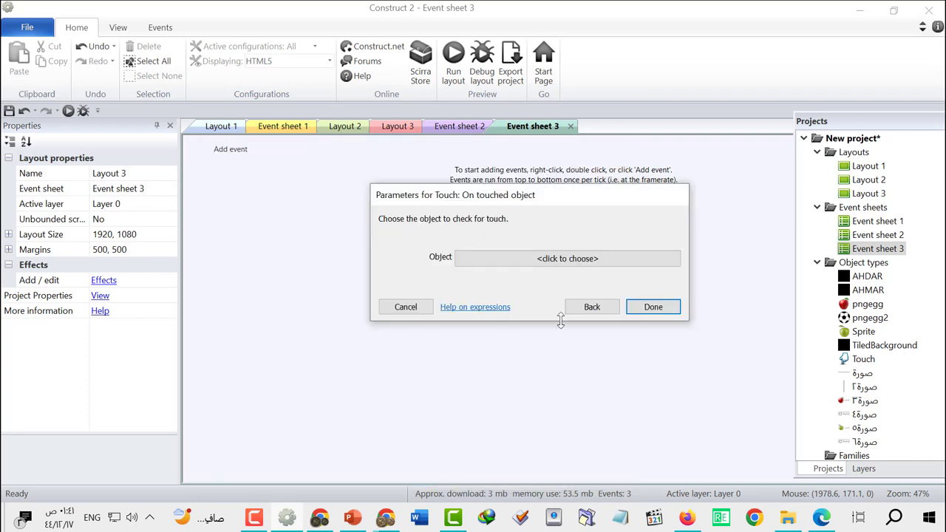
pyautogui.click(655, 308)
pyautogui.click(606, 259)
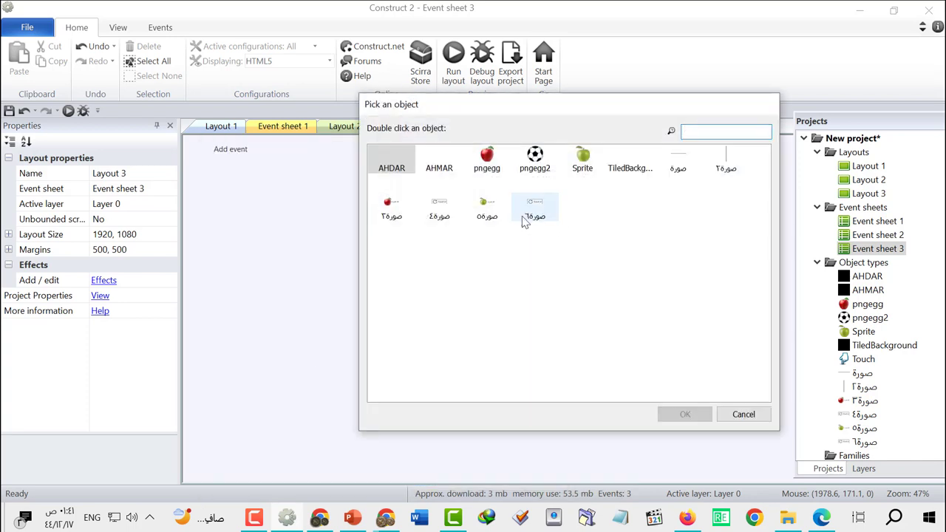
pyautogui.doubleClick(439, 210)
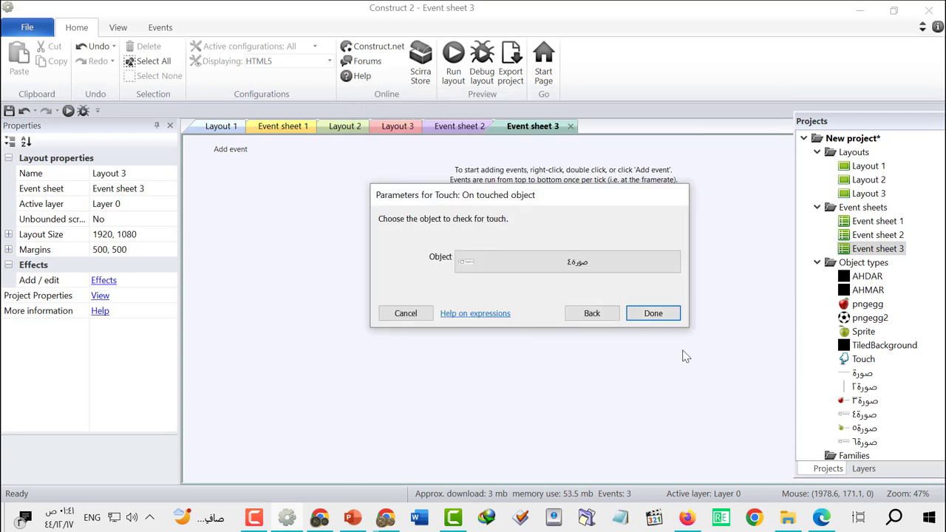
pyautogui.click(653, 314)
# Add a System 'Go to layout' action to Layout 1 and start a preview.
pyautogui.click(426, 160)
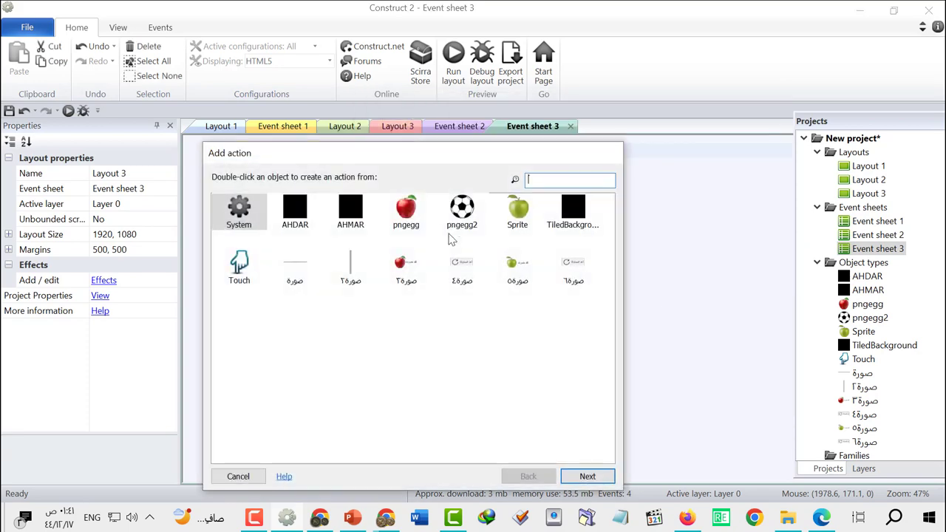
pyautogui.doubleClick(247, 229)
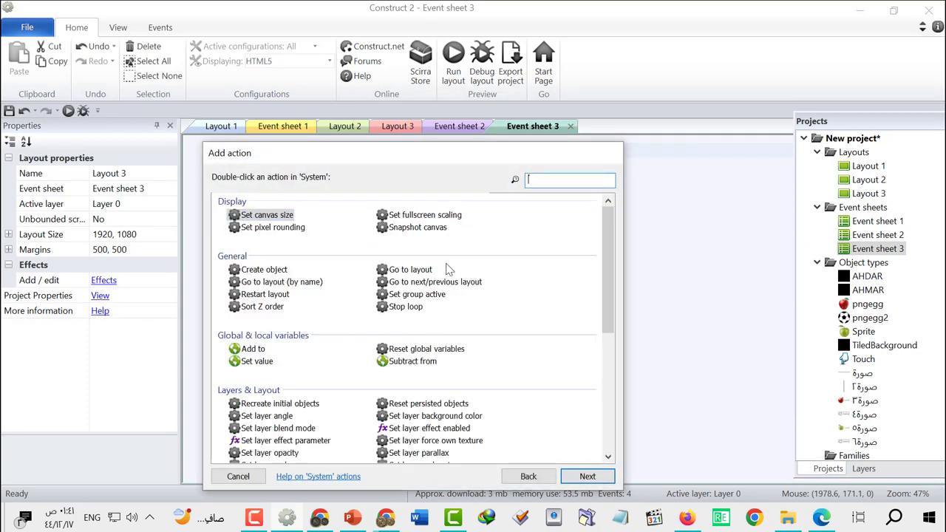
pyautogui.doubleClick(414, 269)
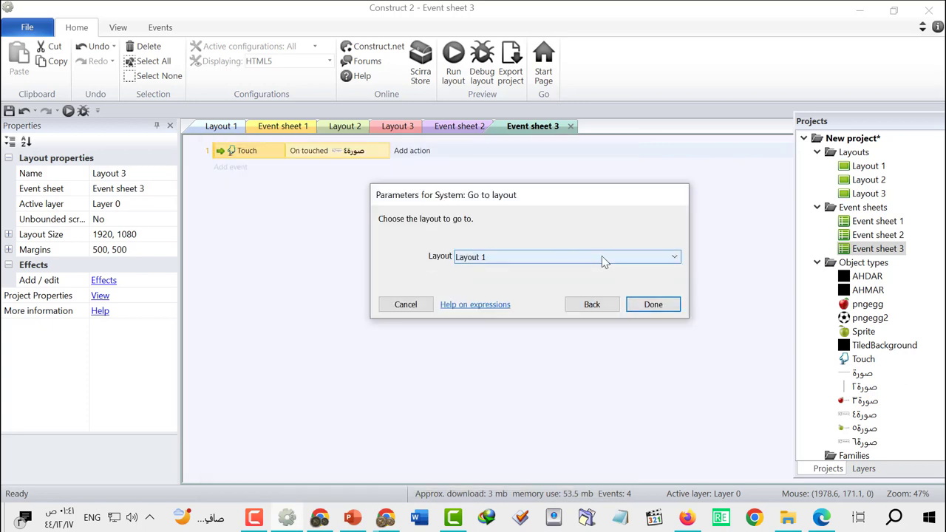
pyautogui.click(654, 304)
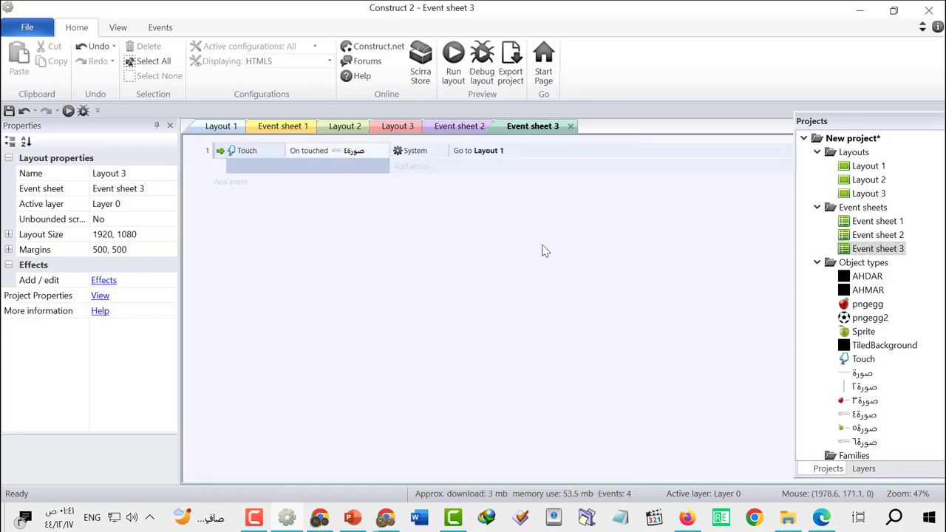
pyautogui.click(453, 59)
# Play the game with the Left/Right keys, retrying after each lose screen.
pyautogui.click(531, 394)
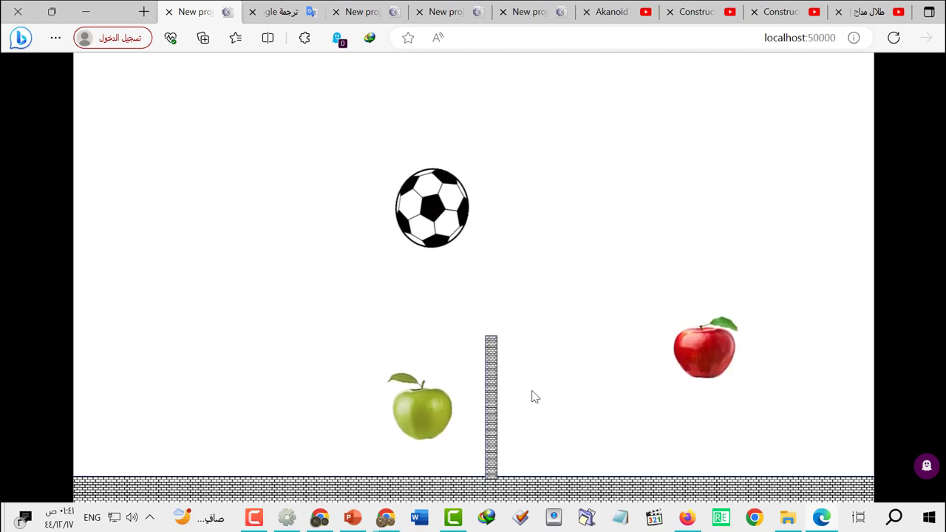
pyautogui.press('Left')
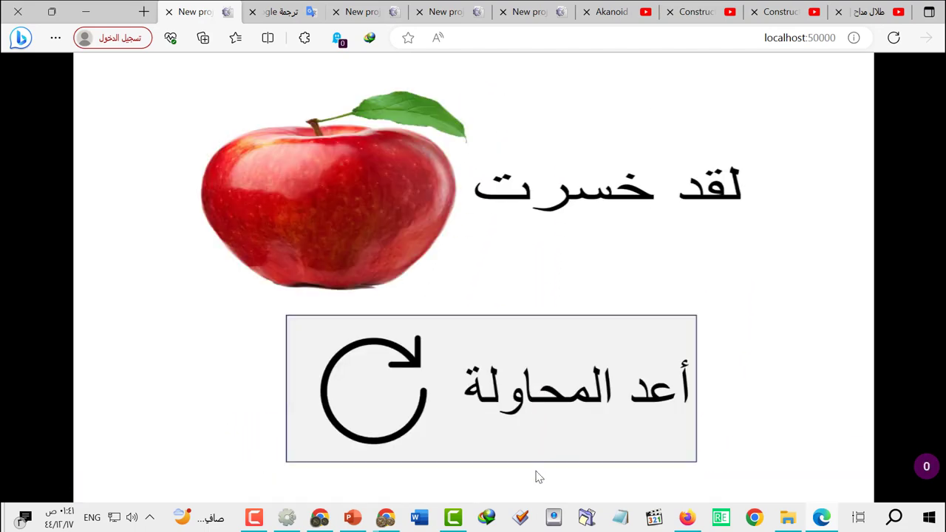
pyautogui.click(529, 418)
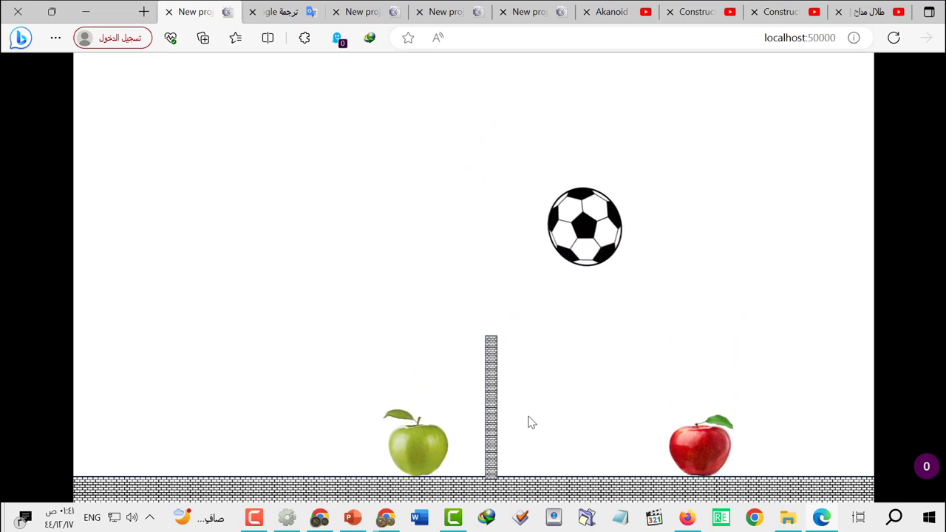
pyautogui.press('Left')
pyautogui.press('Right')
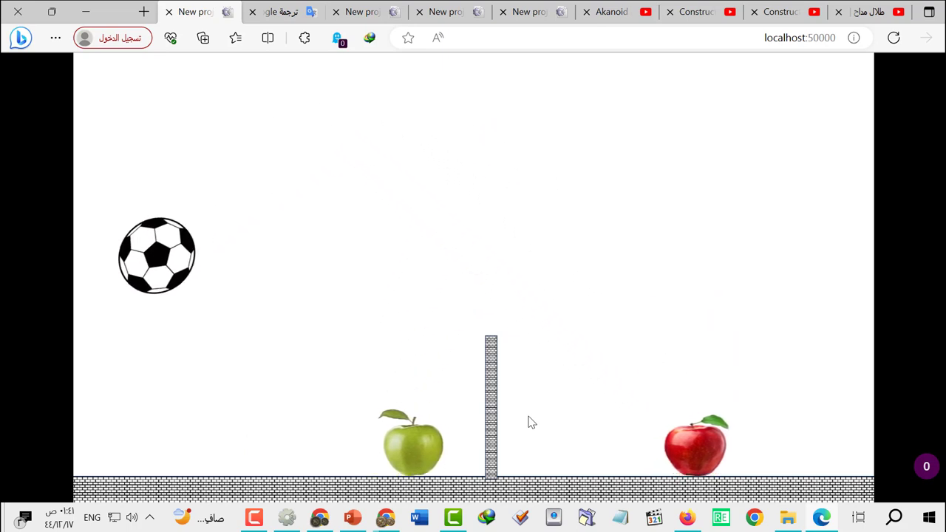
pyautogui.click(529, 434)
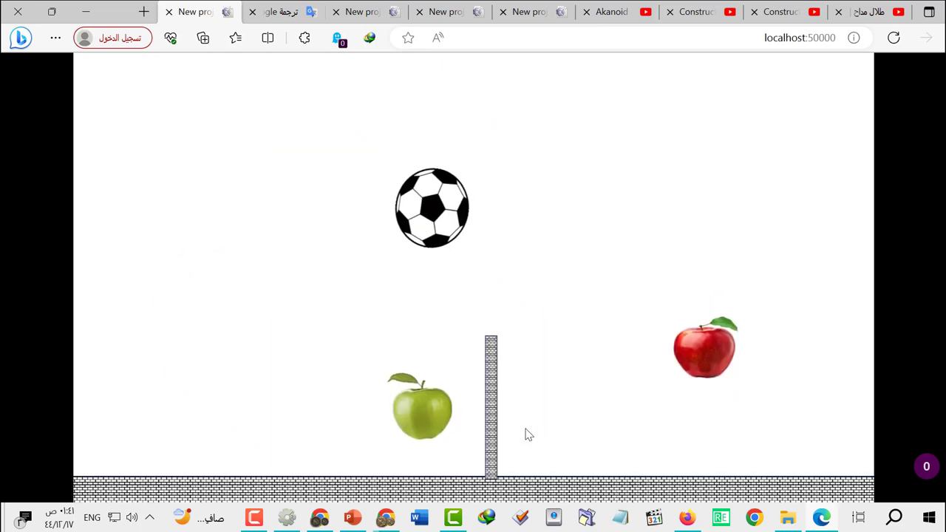
pyautogui.click(290, 519)
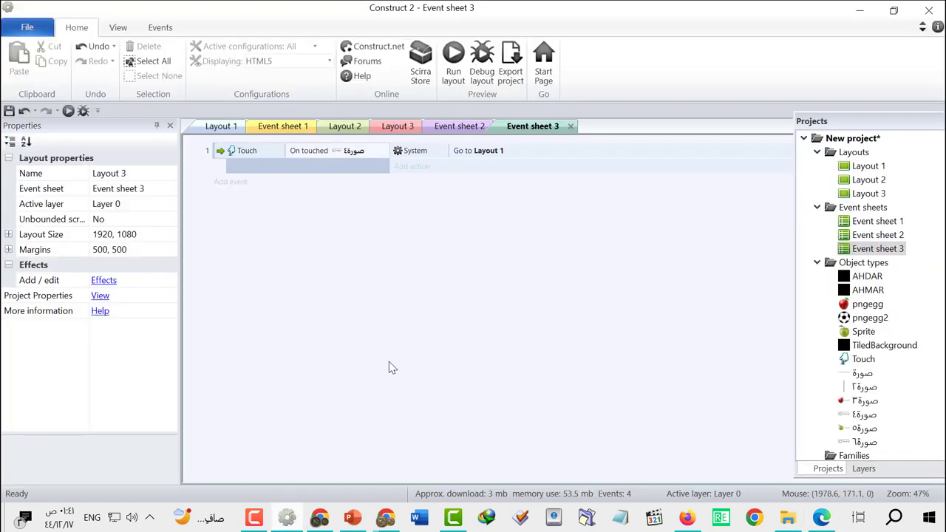
# Rerun Layout 1 as a preview, retry once, and switch back to Construct 2.
pyautogui.doubleClick(869, 168)
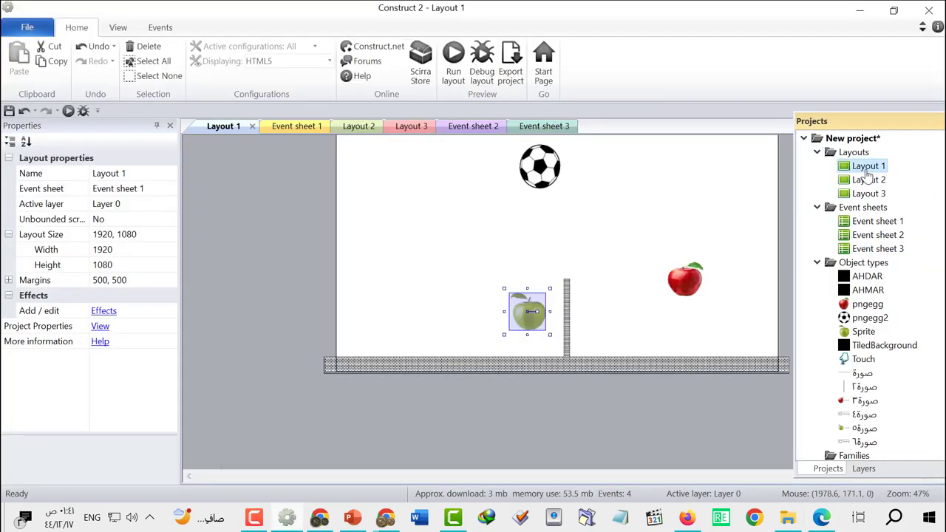
pyautogui.scroll(1, 505, 327)
pyautogui.click(453, 63)
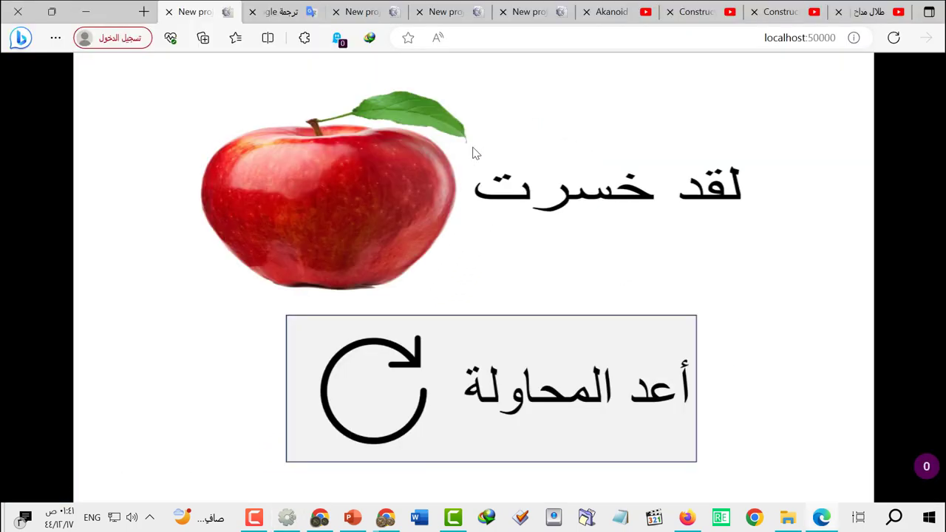
pyautogui.click(526, 411)
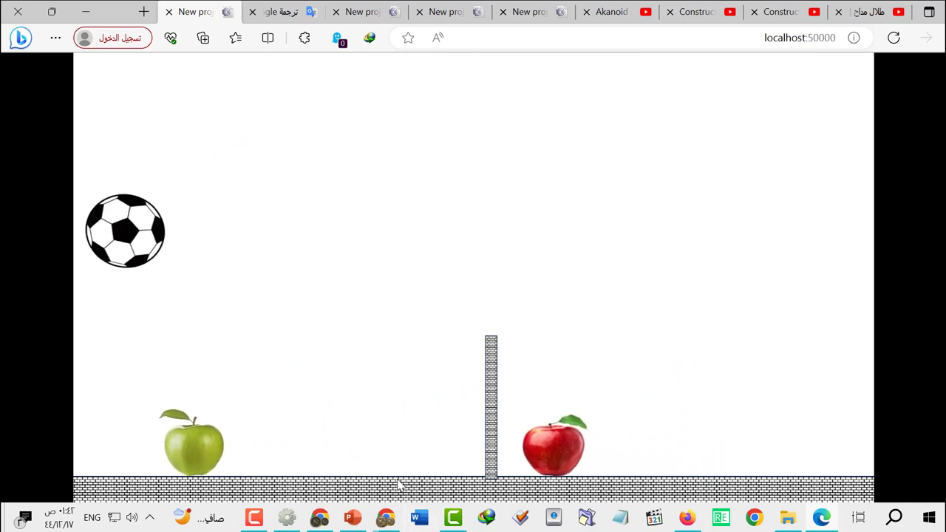
pyautogui.hotkey('alt', 'Tab')
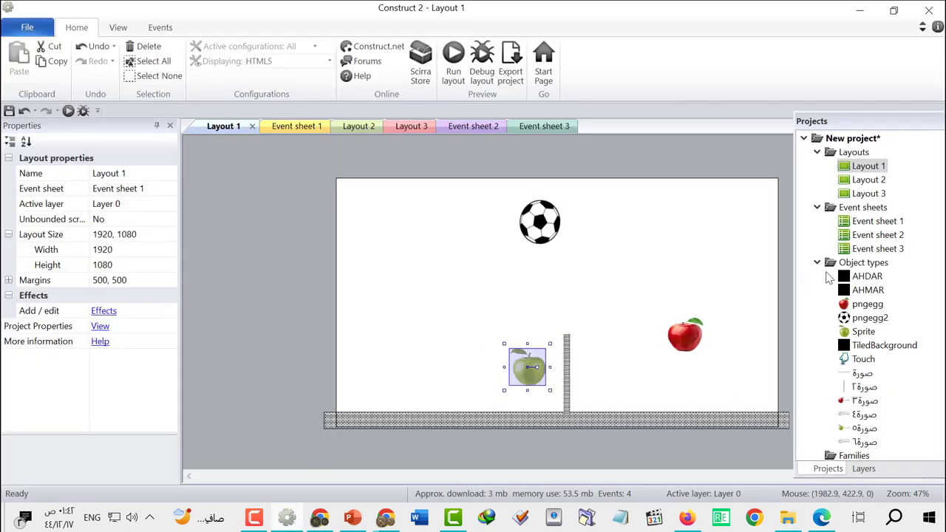
# Insert a Keyboard object into the project.
pyautogui.click(725, 222)
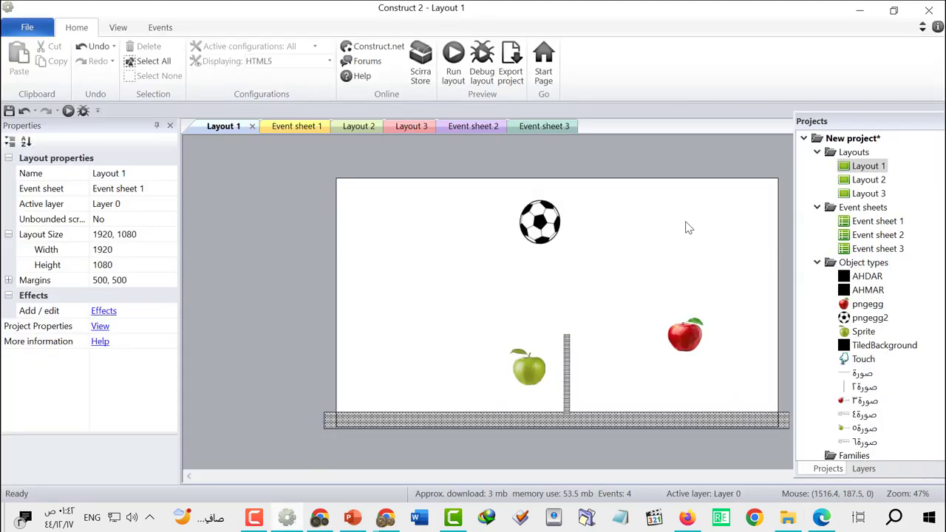
pyautogui.rightClick(695, 217)
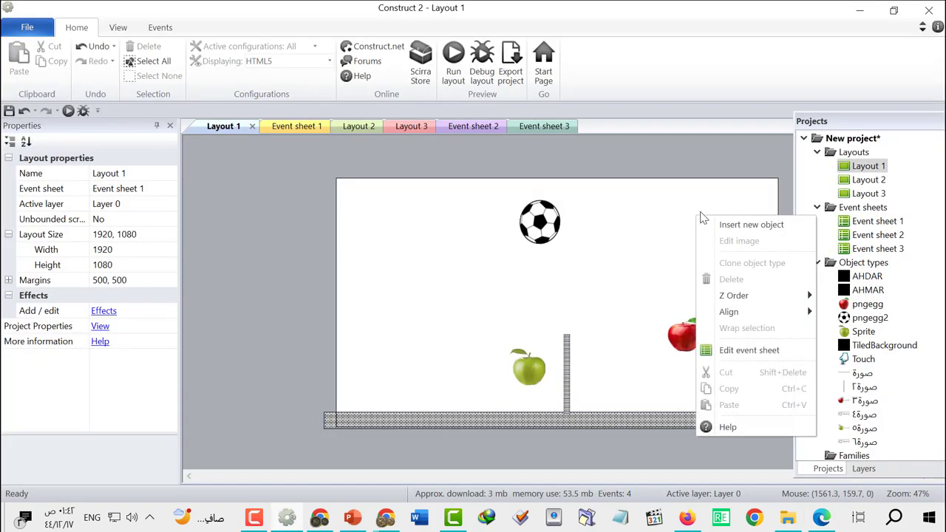
pyautogui.click(746, 224)
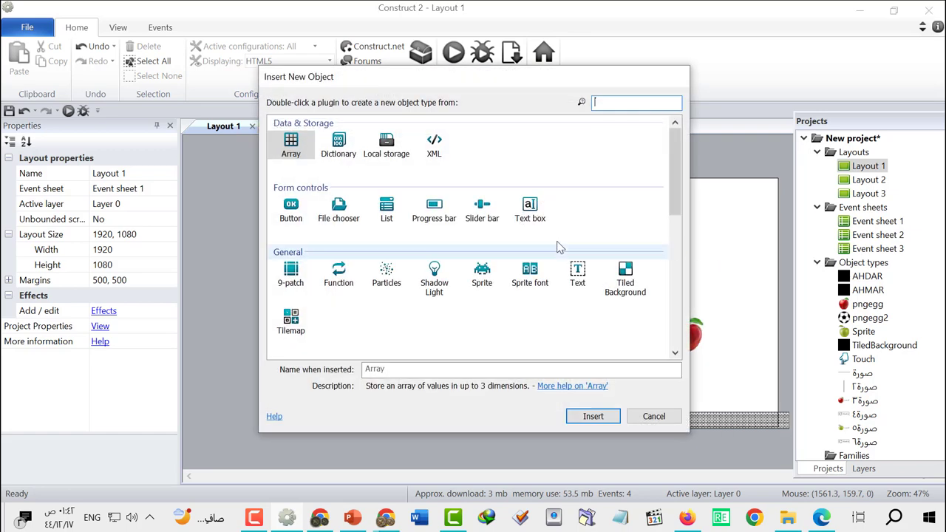
pyautogui.scroll(-3, 434, 289)
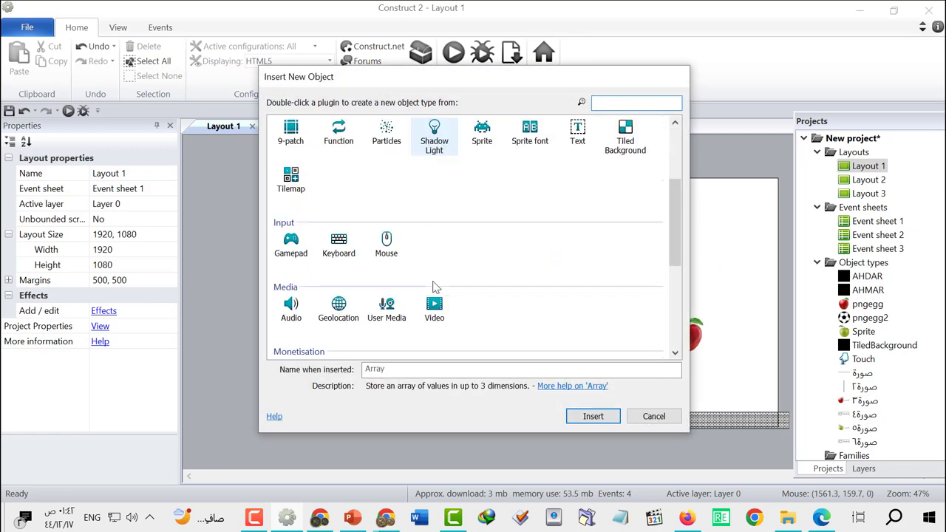
pyautogui.click(341, 246)
pyautogui.click(605, 418)
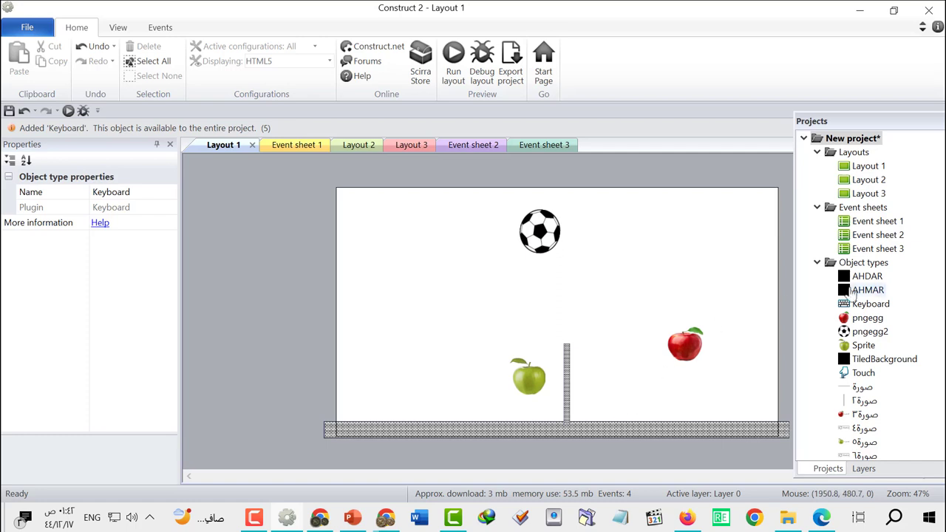
# In Event sheet 1, add a Keyboard 'Key is down' event for the W key.
pyautogui.doubleClick(866, 224)
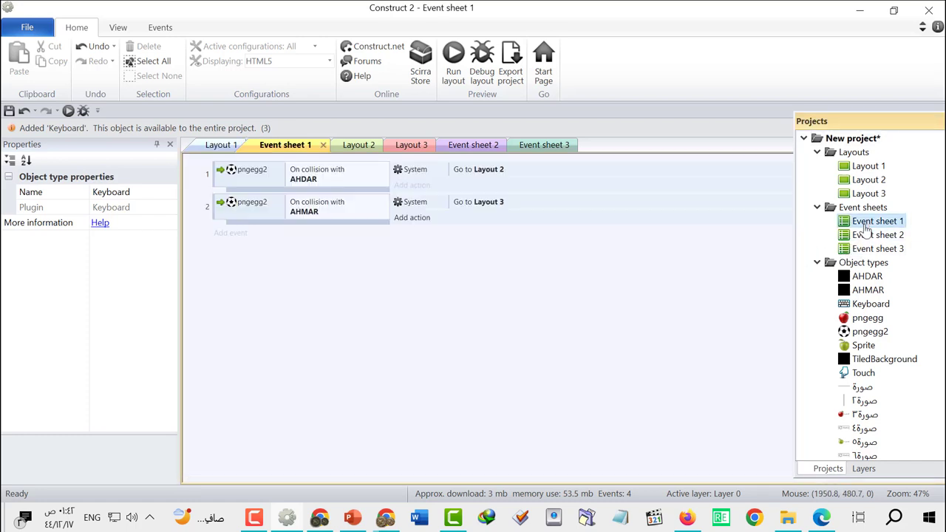
pyautogui.click(244, 233)
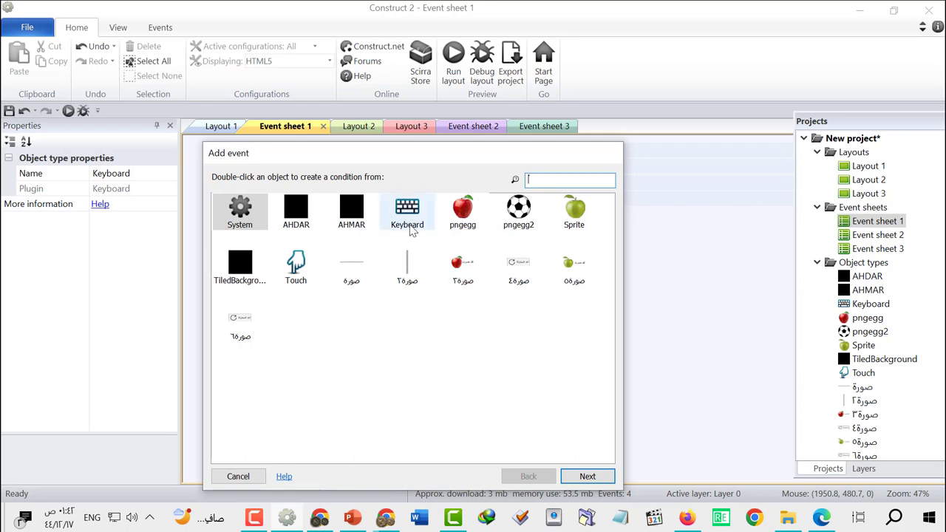
pyautogui.click(411, 229)
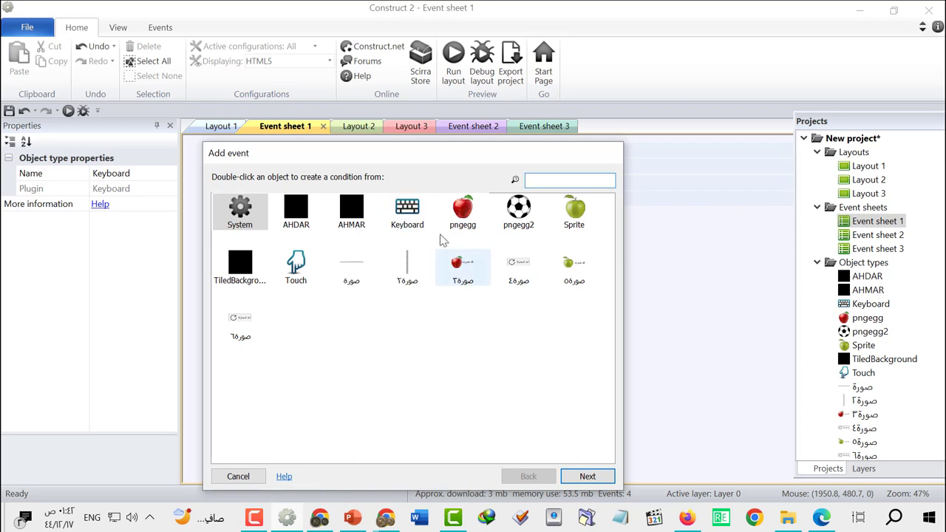
pyautogui.click(588, 476)
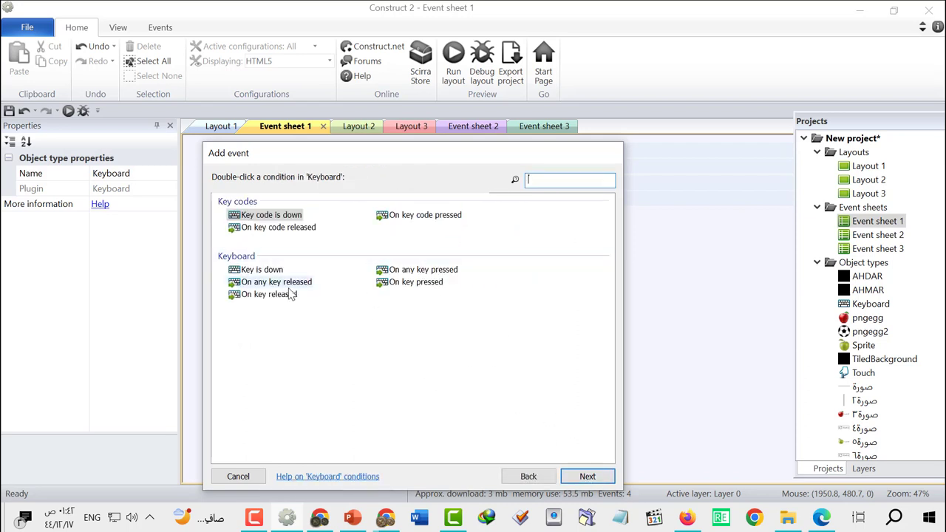
pyautogui.click(275, 270)
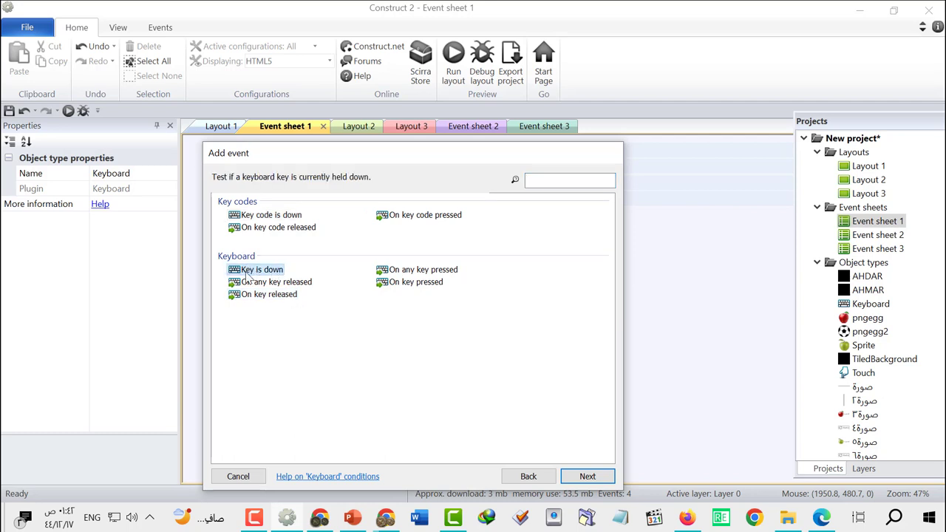
pyautogui.click(588, 477)
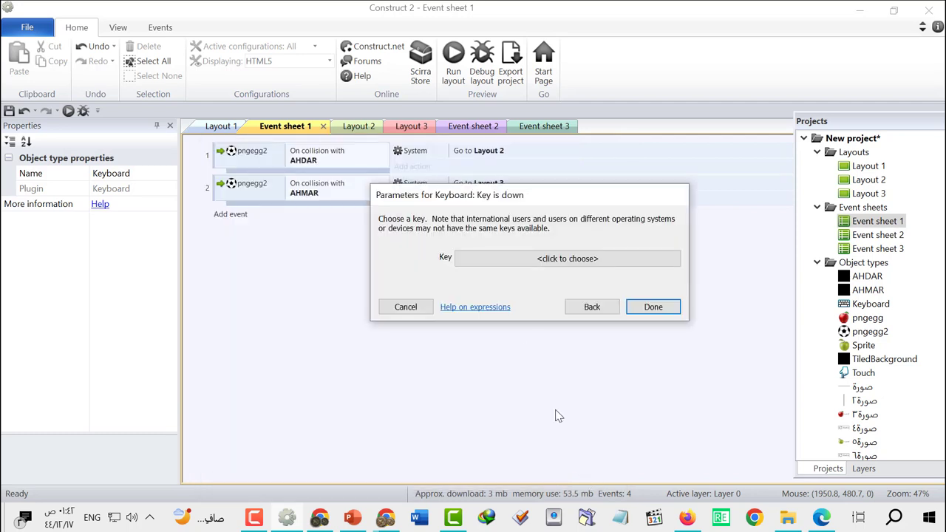
pyautogui.click(648, 311)
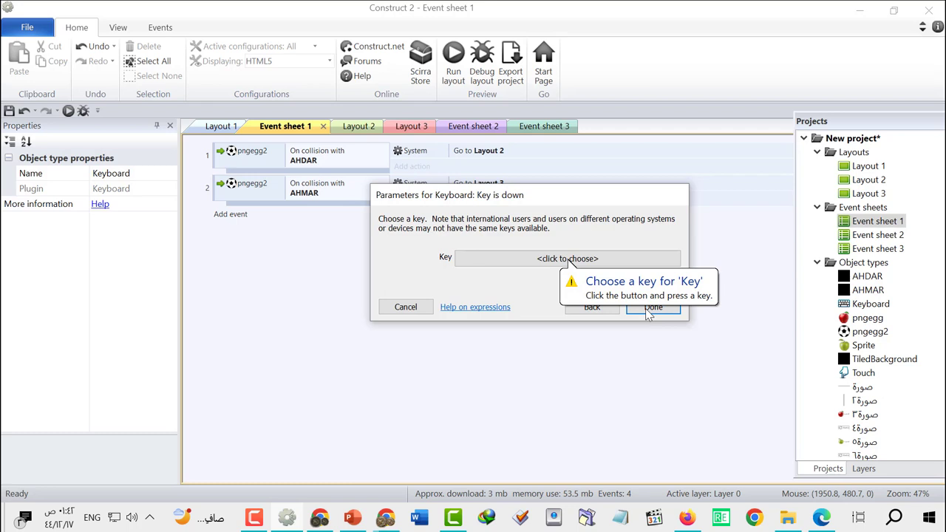
pyautogui.click(568, 260)
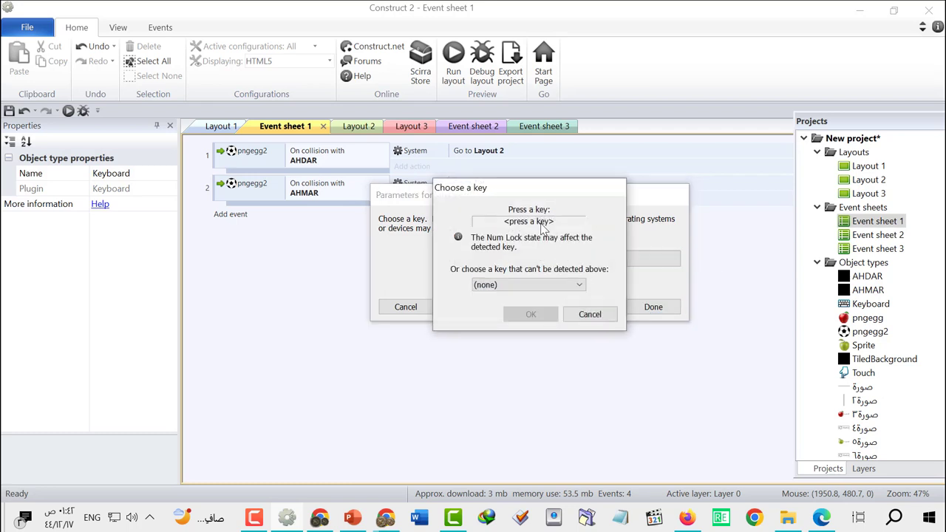
pyautogui.press('w')
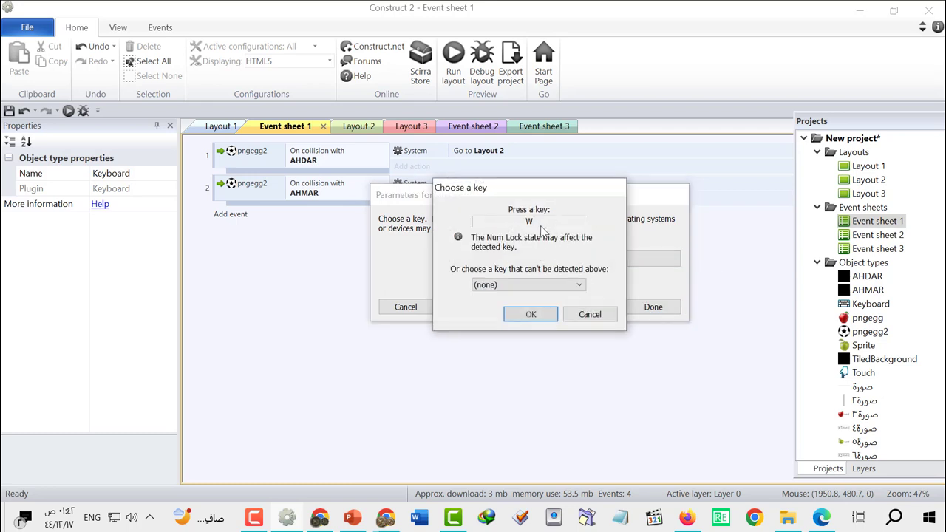
pyautogui.click(546, 320)
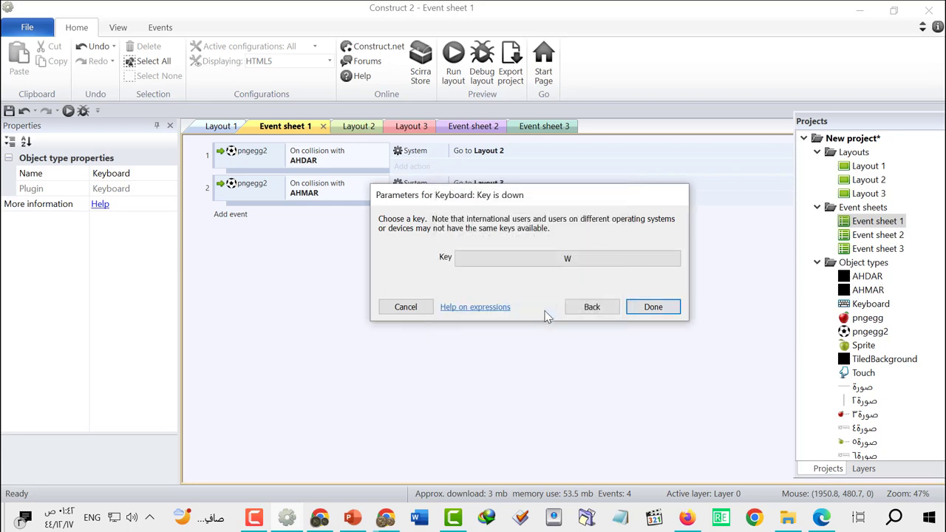
pyautogui.click(653, 308)
# Give it a Sprite Platform 'Simulate control' Jump action and run the layout.
pyautogui.click(411, 216)
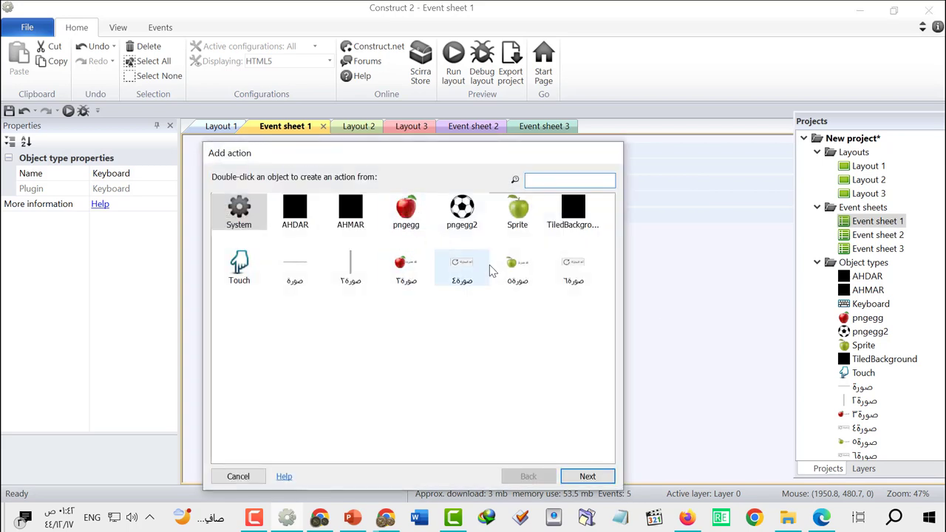
pyautogui.click(518, 210)
pyautogui.click(588, 477)
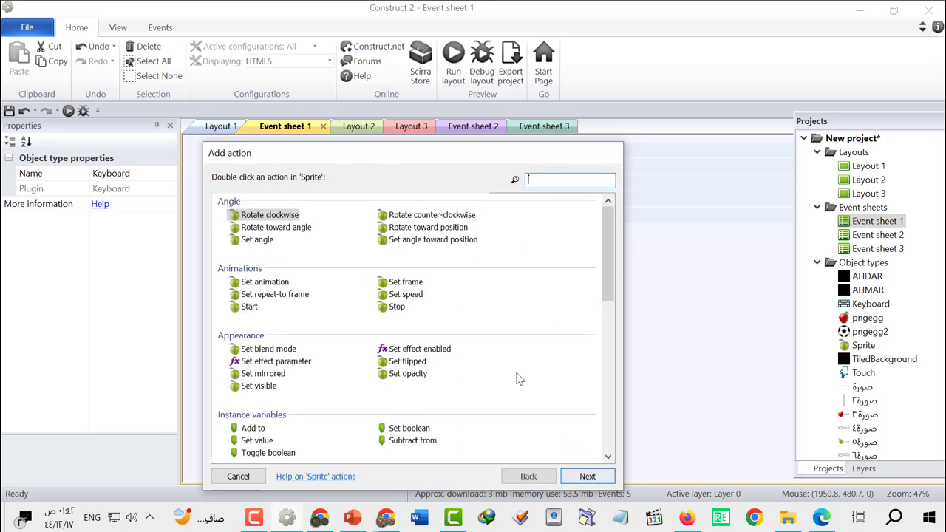
pyautogui.scroll(-5, 304, 321)
pyautogui.scroll(-2, 287, 376)
pyautogui.doubleClick(288, 378)
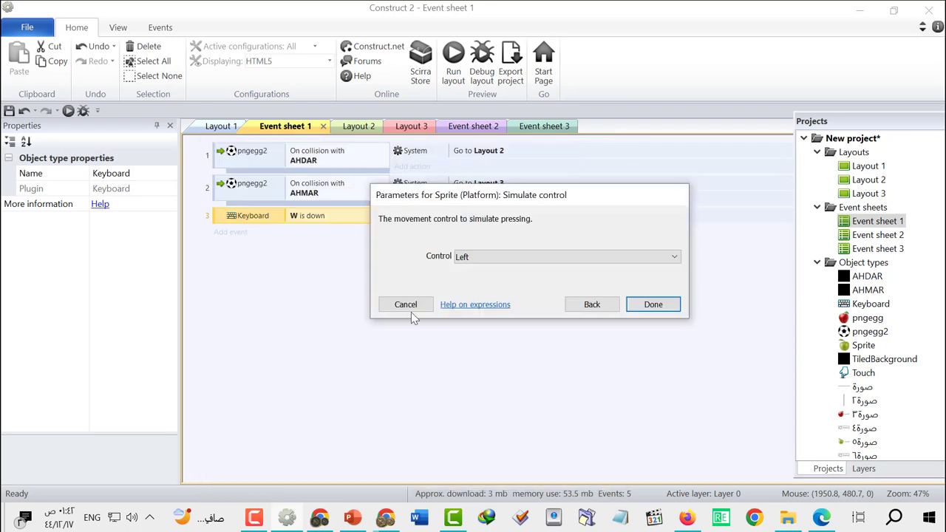
pyautogui.click(517, 258)
pyautogui.click(513, 292)
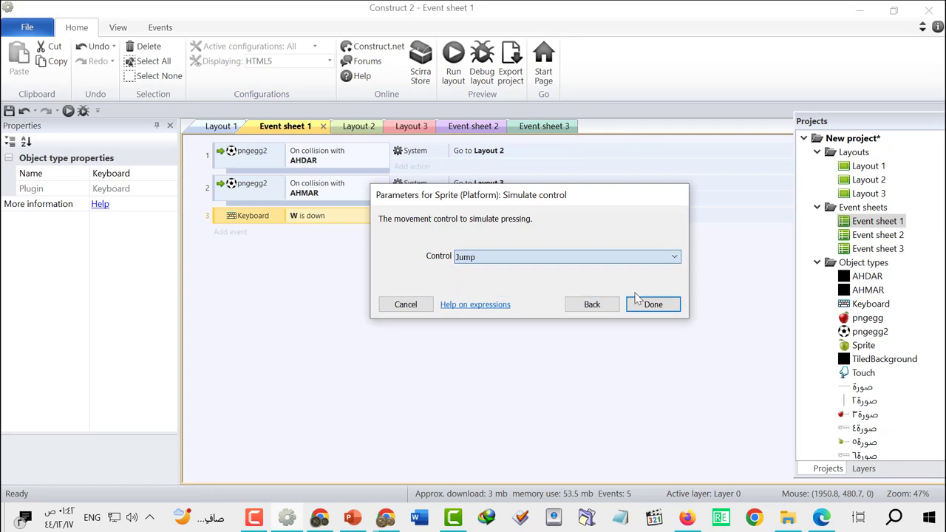
pyautogui.click(647, 305)
pyautogui.click(454, 63)
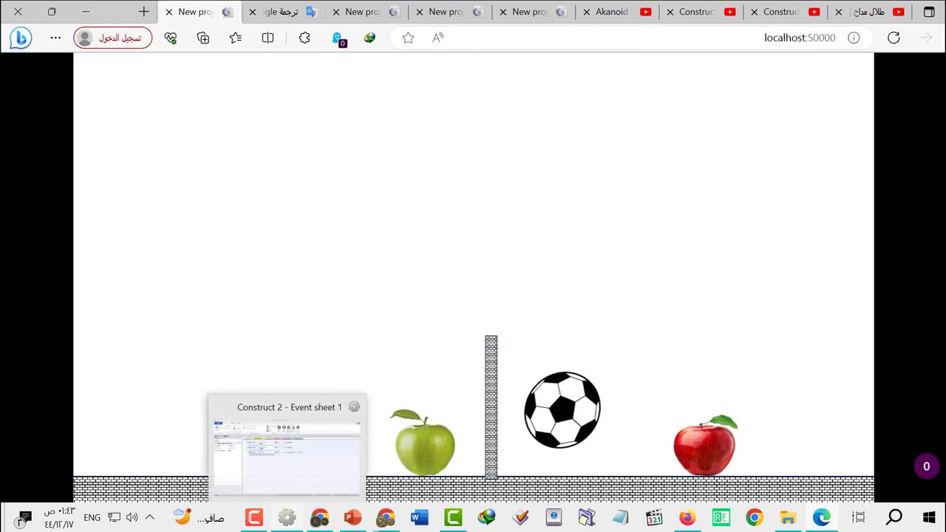
# After testing the W jump, return to Construct 2's Event sheet 1.
pyautogui.click(289, 520)
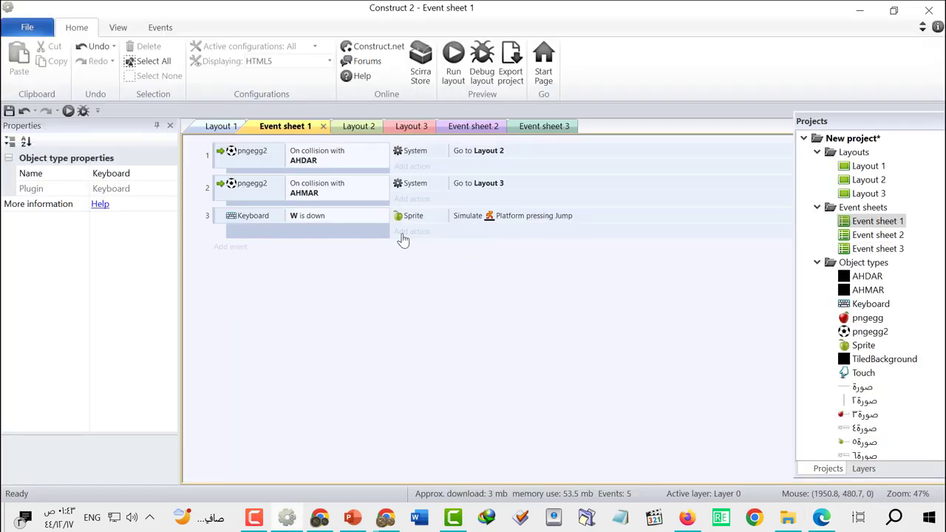
# Add a Keyboard 'Key is down' event for the D key.
pyautogui.click(229, 249)
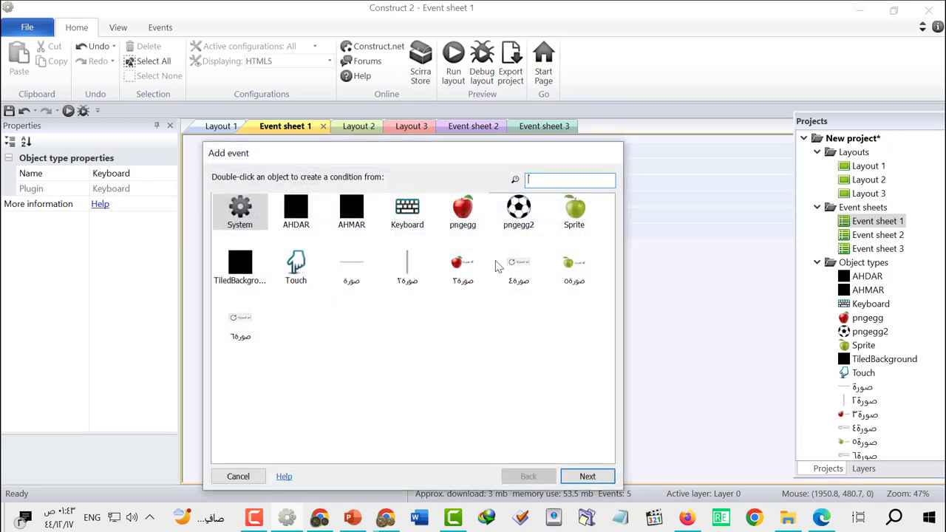
pyautogui.doubleClick(408, 210)
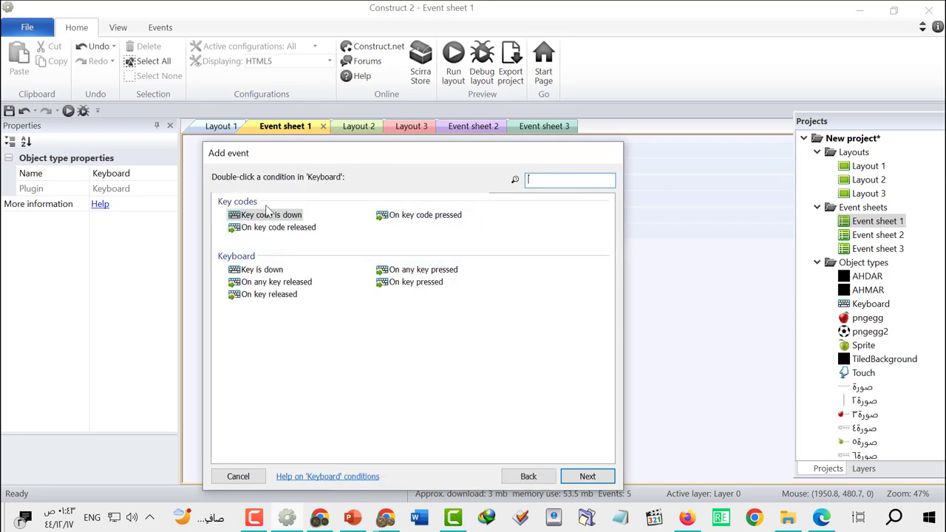
pyautogui.doubleClick(263, 275)
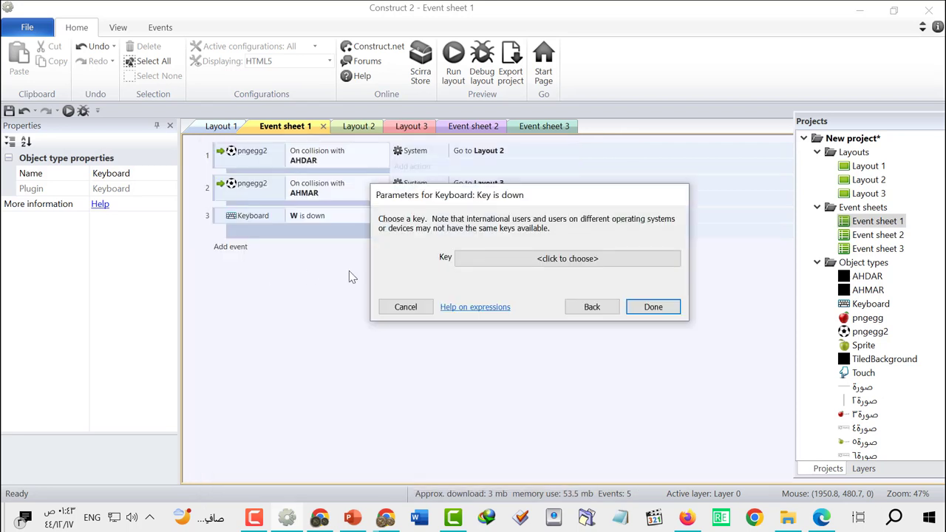
pyautogui.click(556, 264)
pyautogui.write('D')
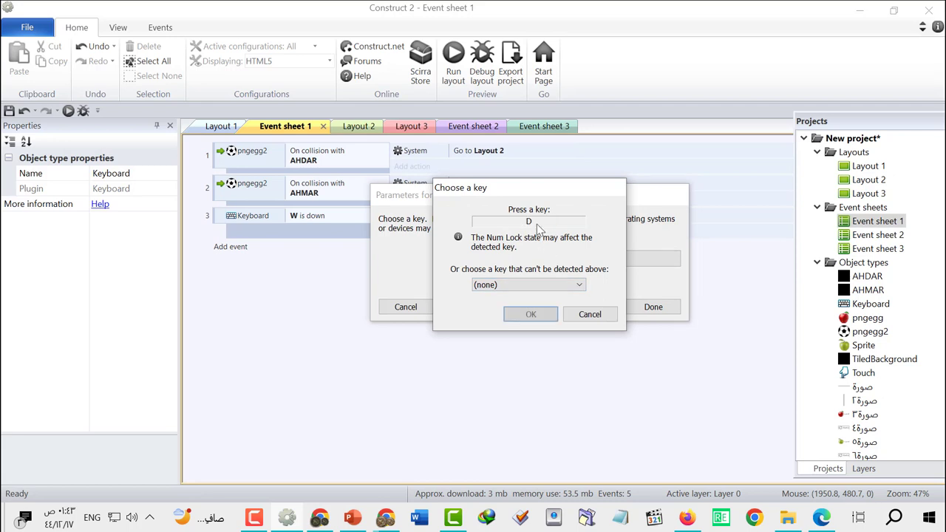
pyautogui.click(531, 314)
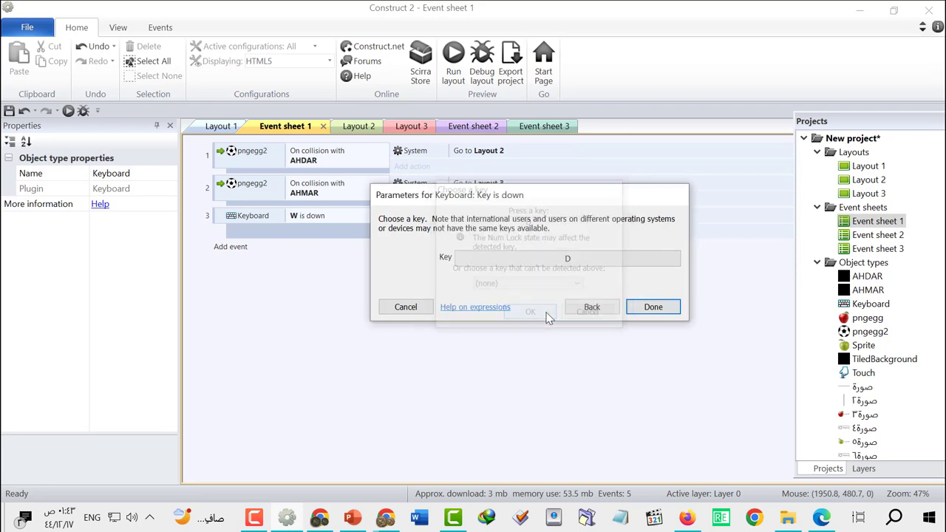
pyautogui.click(653, 306)
# Give it a Sprite Platform 'Simulate control' action set to Right.
pyautogui.press('a')
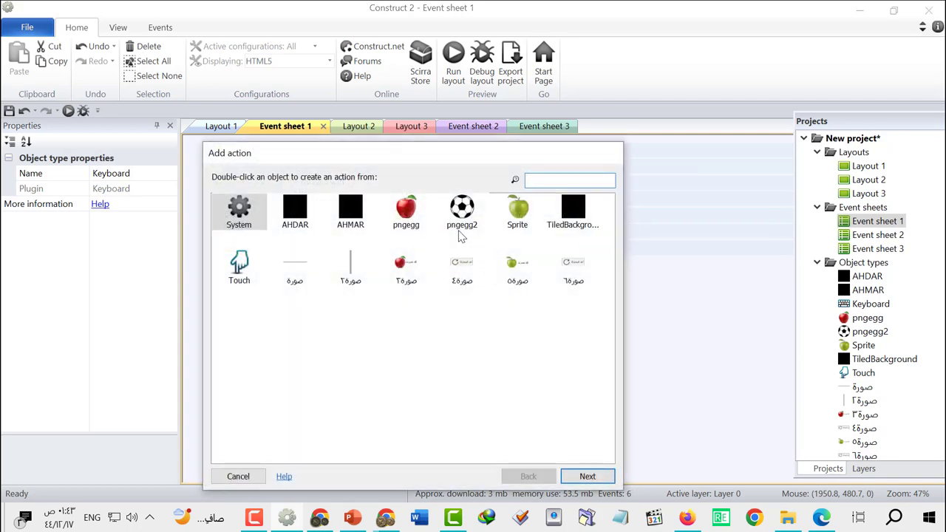
pyautogui.click(518, 210)
pyautogui.click(588, 477)
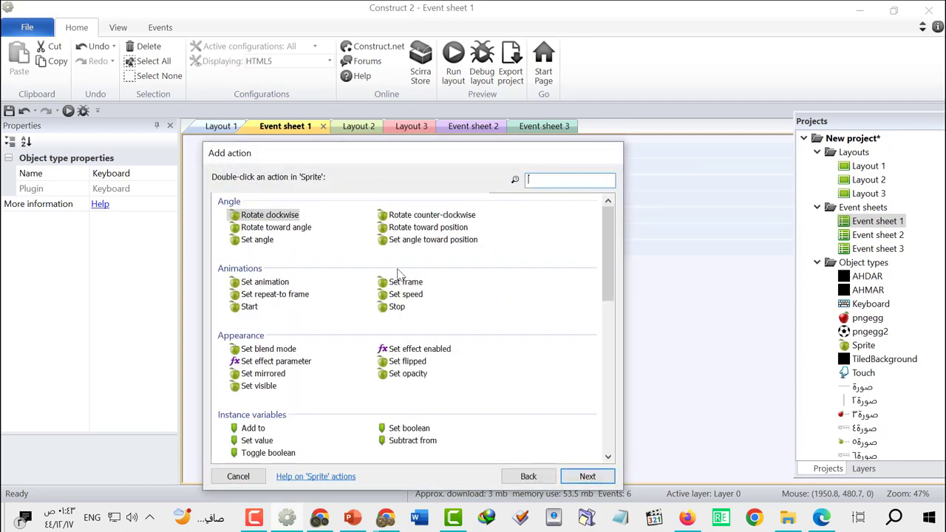
pyautogui.scroll(-5, 339, 297)
pyautogui.scroll(-3, 309, 368)
pyautogui.click(283, 318)
pyautogui.doubleClick(284, 311)
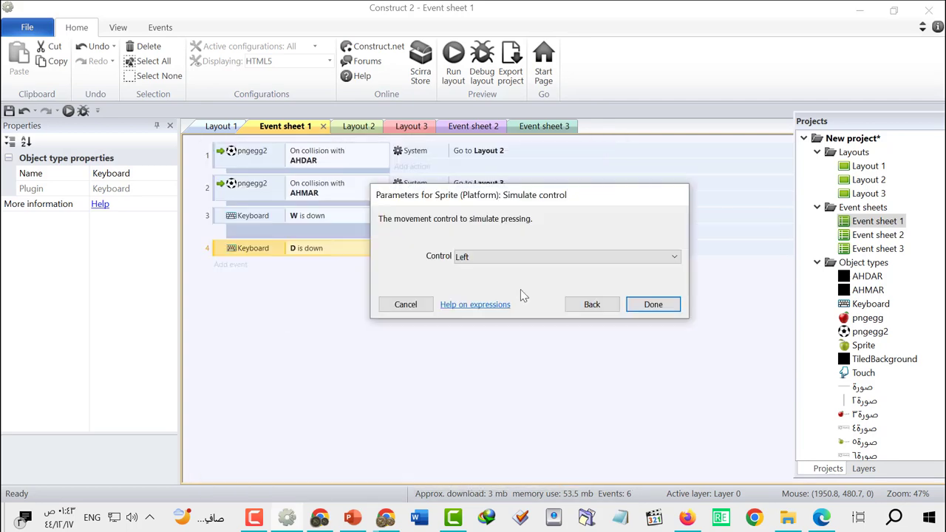
pyautogui.click(521, 258)
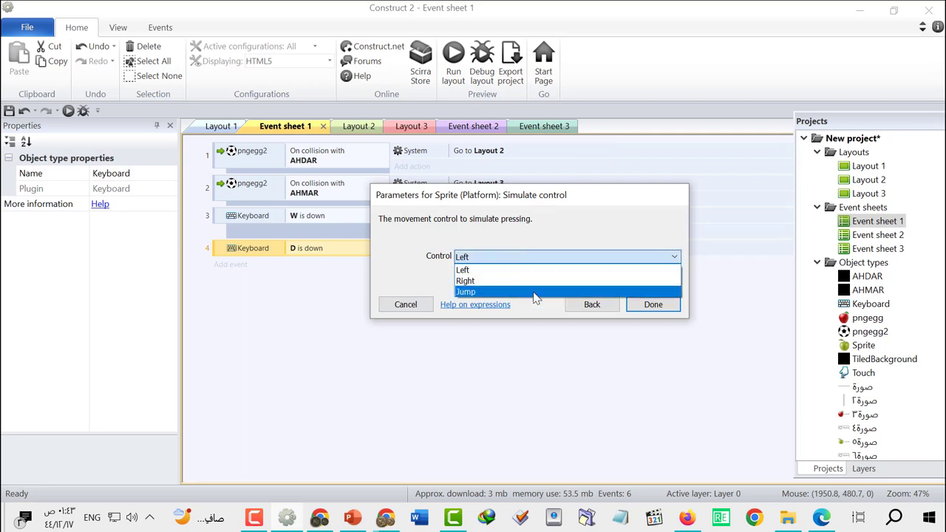
pyautogui.click(517, 281)
pyautogui.click(652, 305)
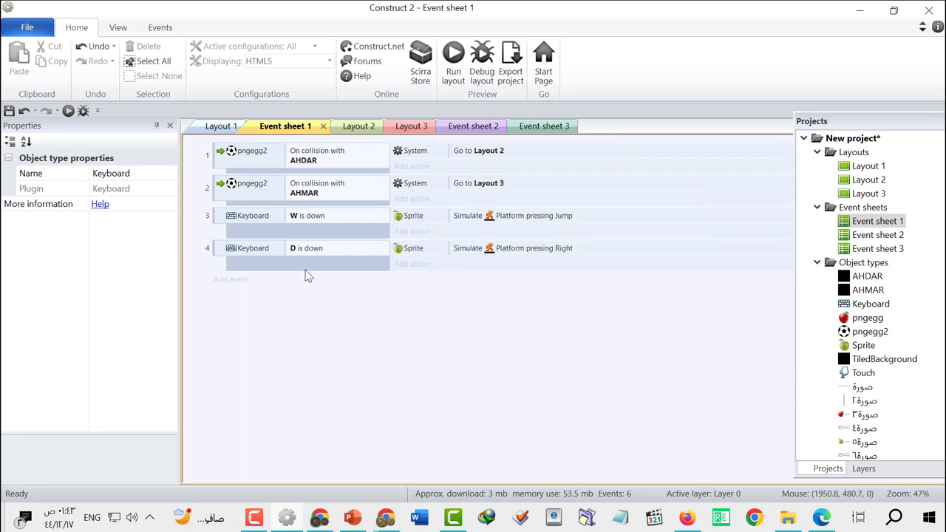
# Add event 5 with the Keyboard condition 'Key A is down'.
pyautogui.click(240, 284)
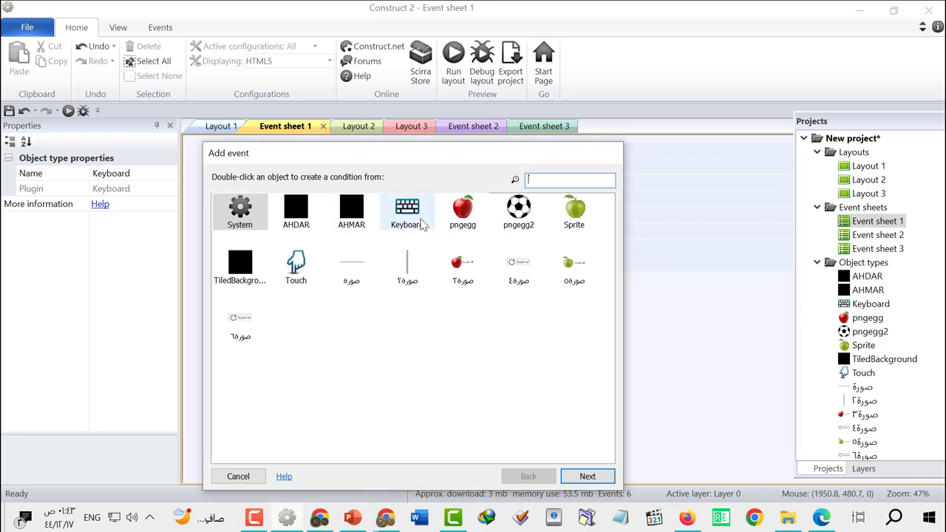
pyautogui.doubleClick(407, 211)
pyautogui.doubleClick(275, 275)
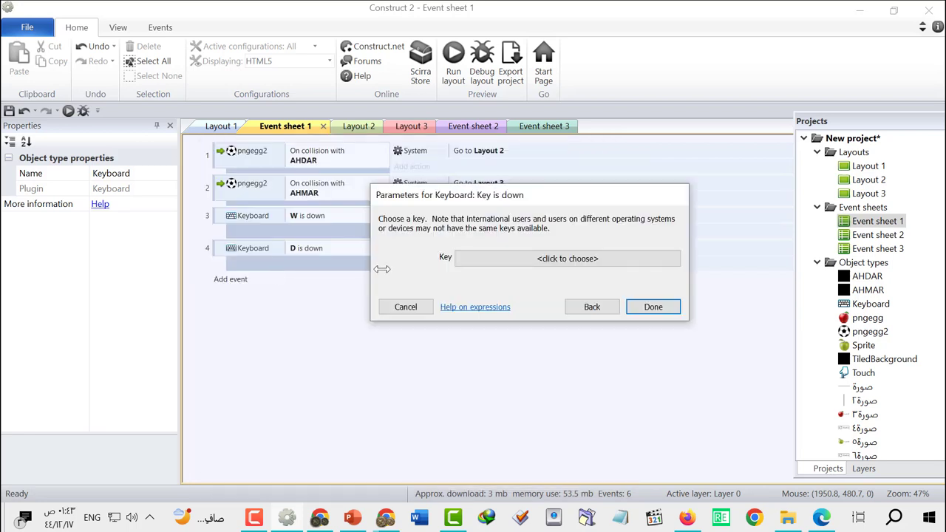
pyautogui.click(553, 259)
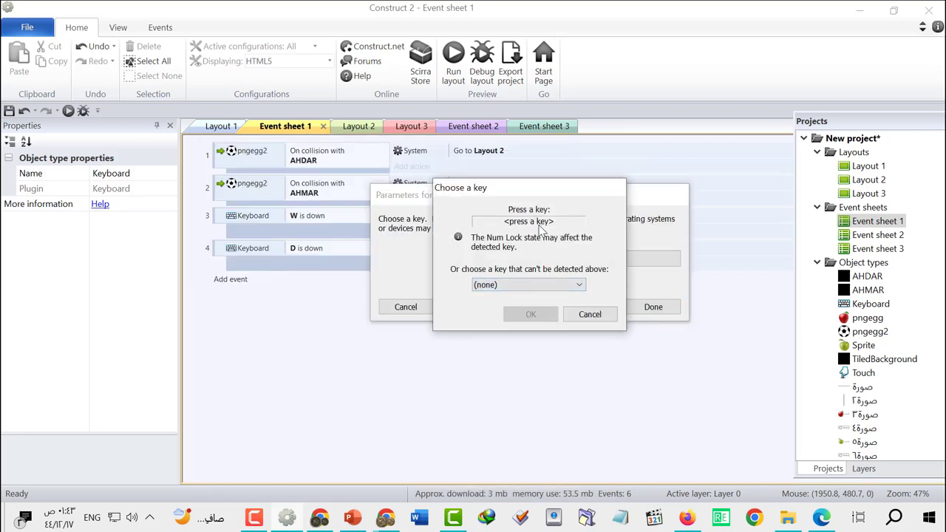
pyautogui.press('a')
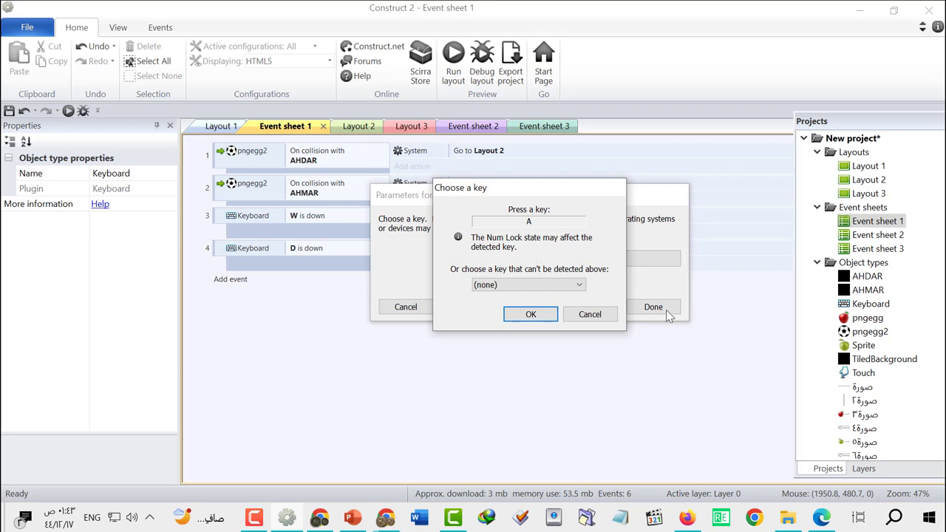
pyautogui.click(531, 314)
pyautogui.click(645, 307)
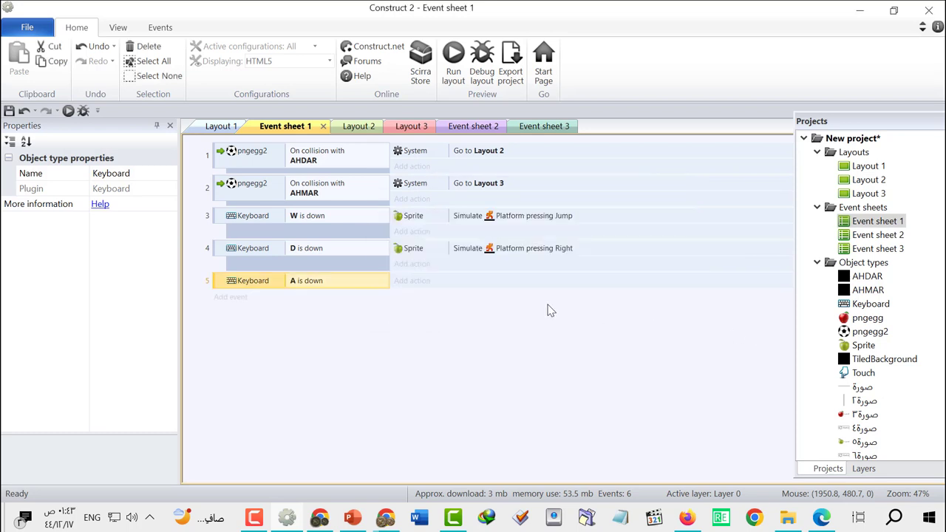
# Browse the System actions for the A event, then cancel without adding one.
pyautogui.click(464, 286)
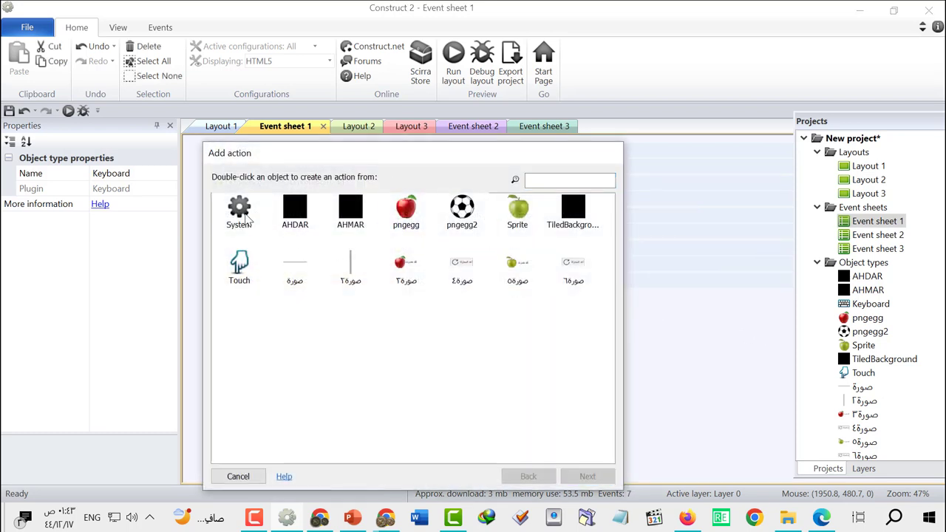
pyautogui.doubleClick(248, 215)
pyautogui.scroll(-3, 397, 340)
pyautogui.scroll(2, 397, 340)
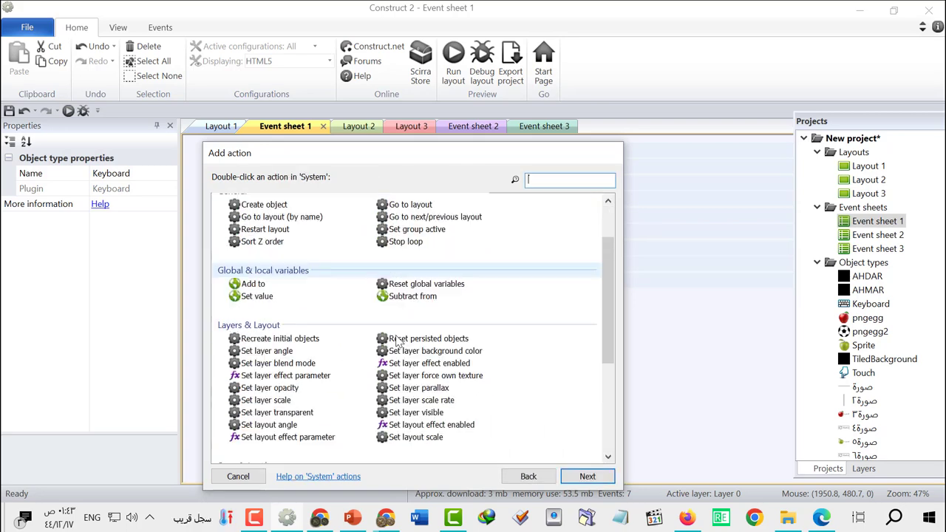
pyautogui.scroll(2, 397, 340)
pyautogui.click(528, 476)
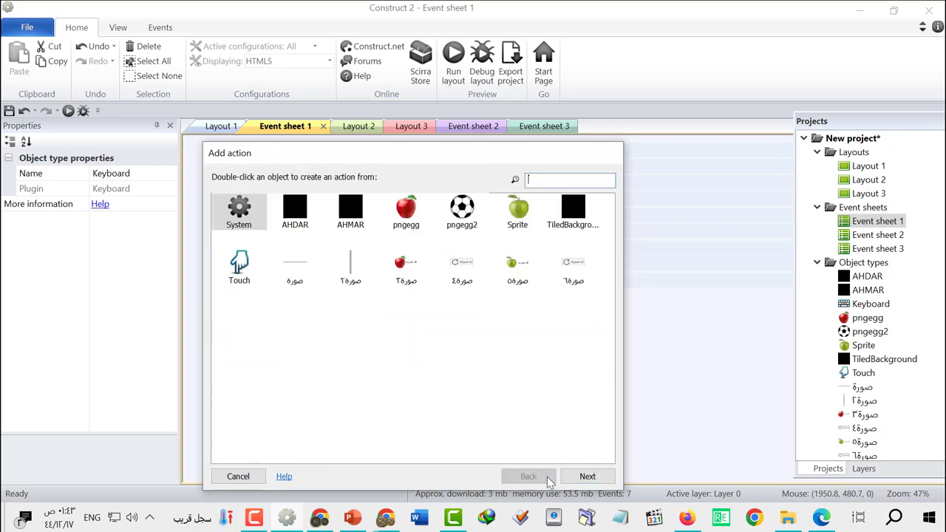
pyautogui.click(238, 477)
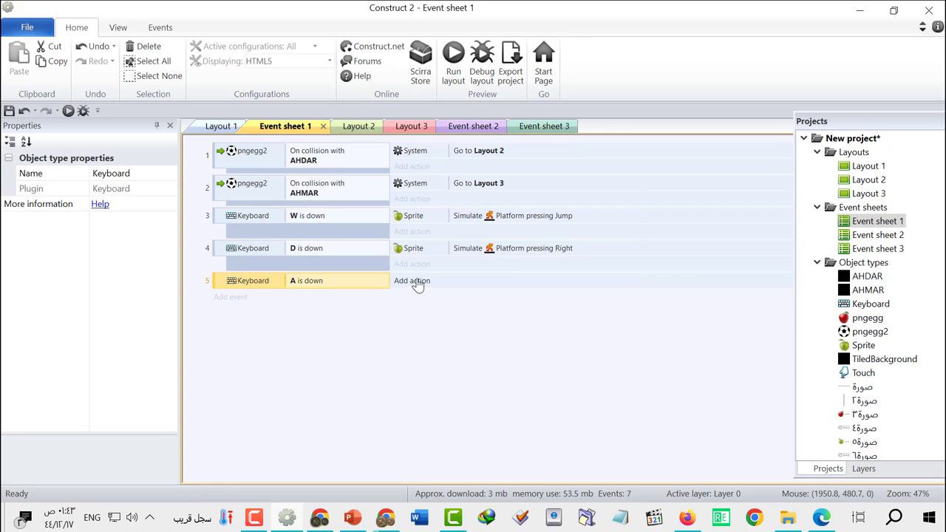
# Make holding A simulate the Sprite's Left control, then preview the game in the browser.
pyautogui.click(416, 281)
pyautogui.click(521, 210)
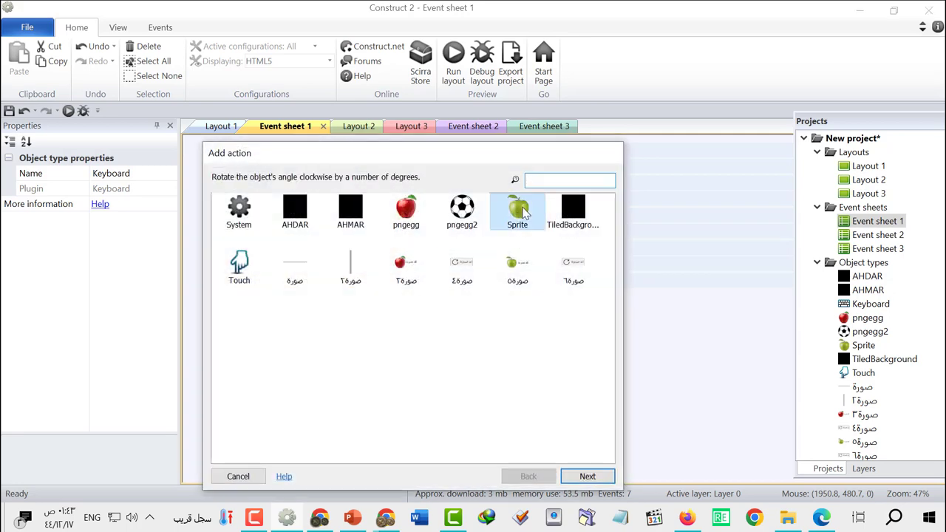
pyautogui.doubleClick(521, 210)
pyautogui.scroll(-5, 501, 256)
pyautogui.scroll(-3, 296, 340)
pyautogui.scroll(-2, 291, 339)
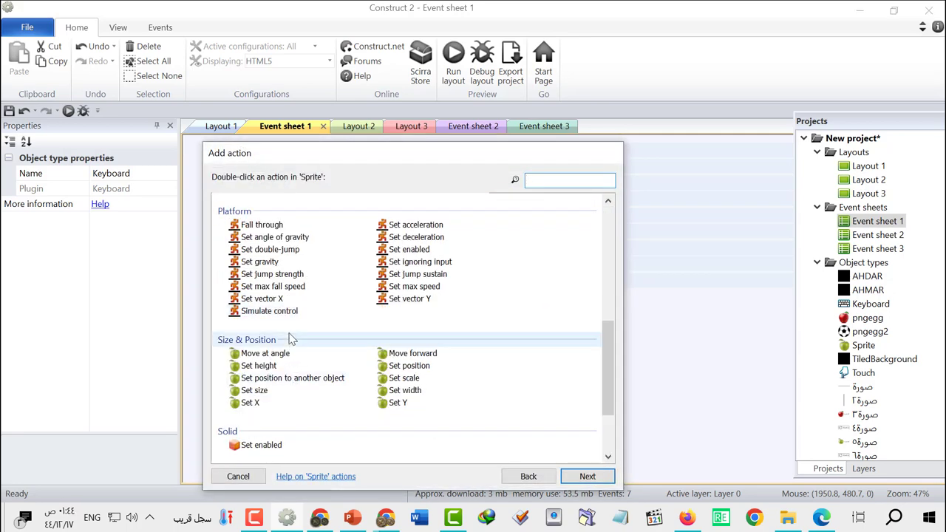
pyautogui.doubleClick(269, 311)
pyautogui.click(649, 305)
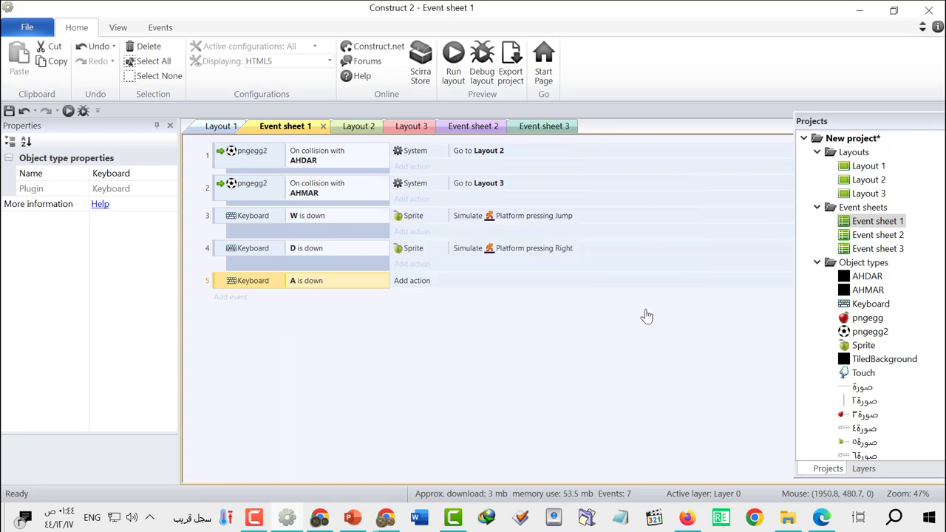
pyautogui.click(453, 61)
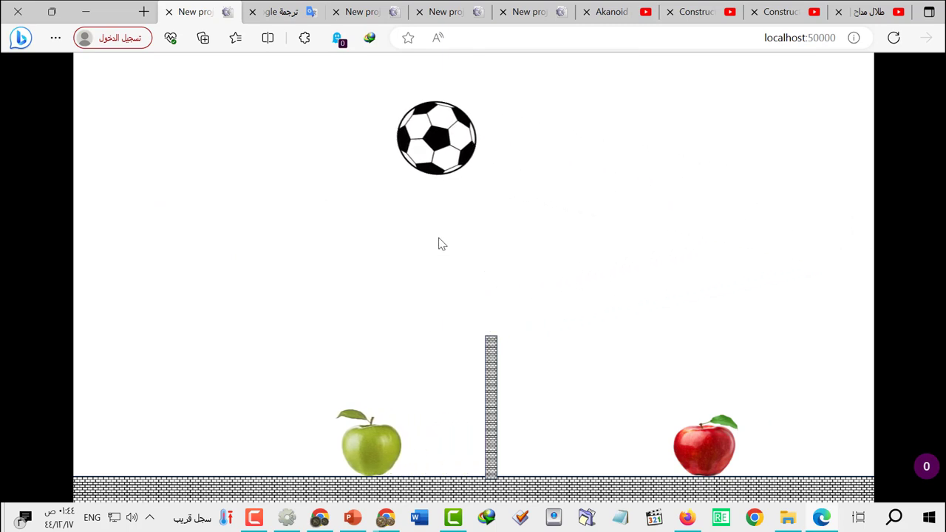
# Steer the green apple with Right, Left and Up in the Edge preview, then return to Construct 2.
pyautogui.press('Right')
pyautogui.press('Left')
pyautogui.press('Up')
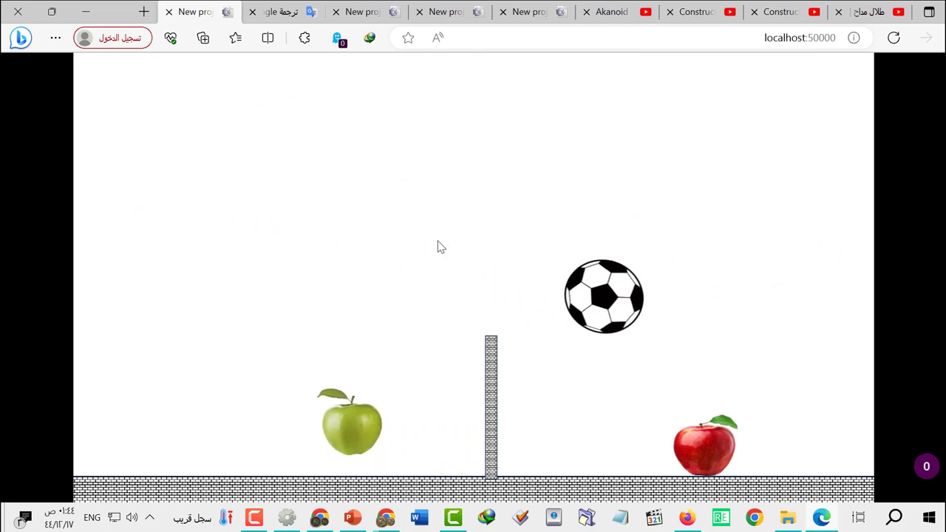
pyautogui.press('Left')
pyautogui.press('Up')
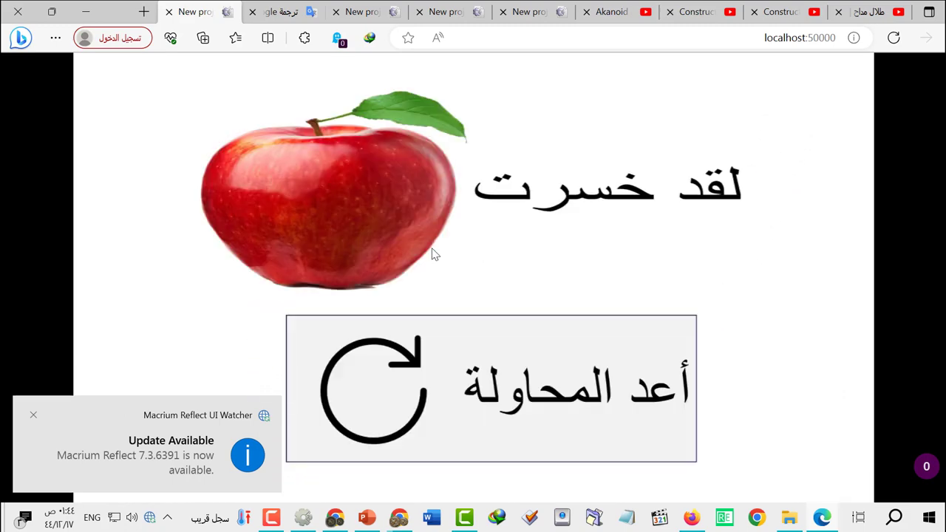
pyautogui.click(304, 520)
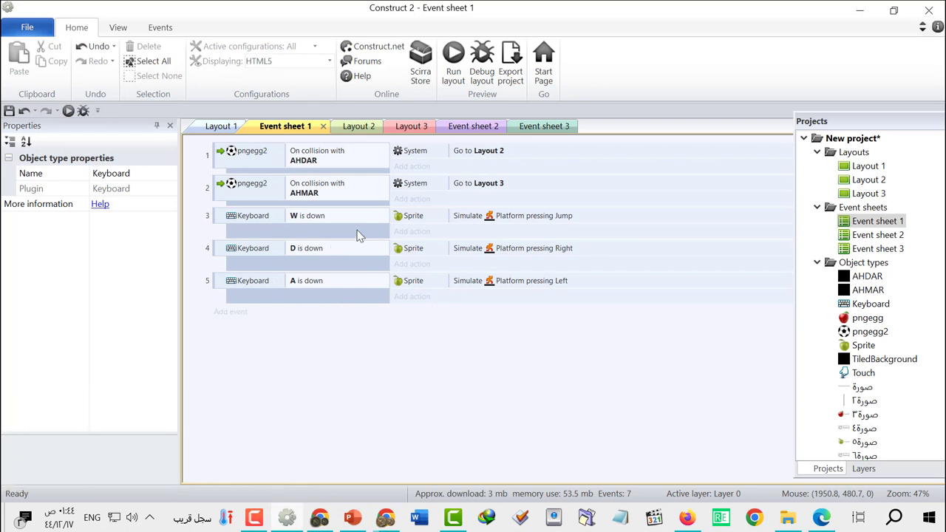
# Add event 6 with the Keyboard condition 'Num 8 is down'.
pyautogui.click(232, 314)
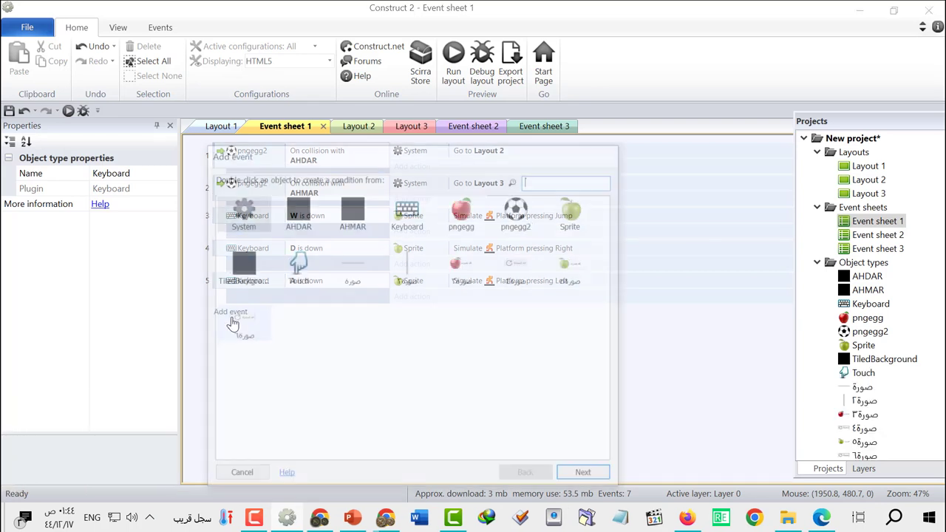
pyautogui.click(421, 222)
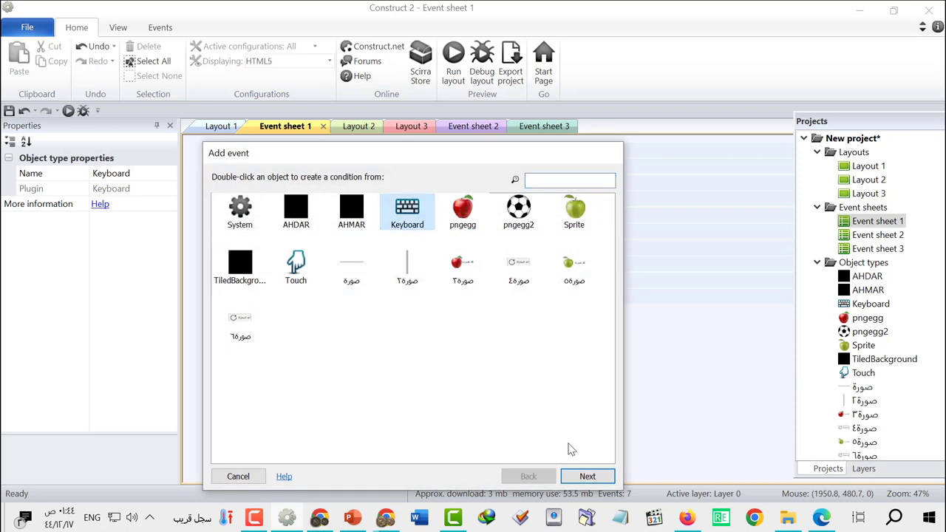
pyautogui.click(582, 479)
pyautogui.click(260, 270)
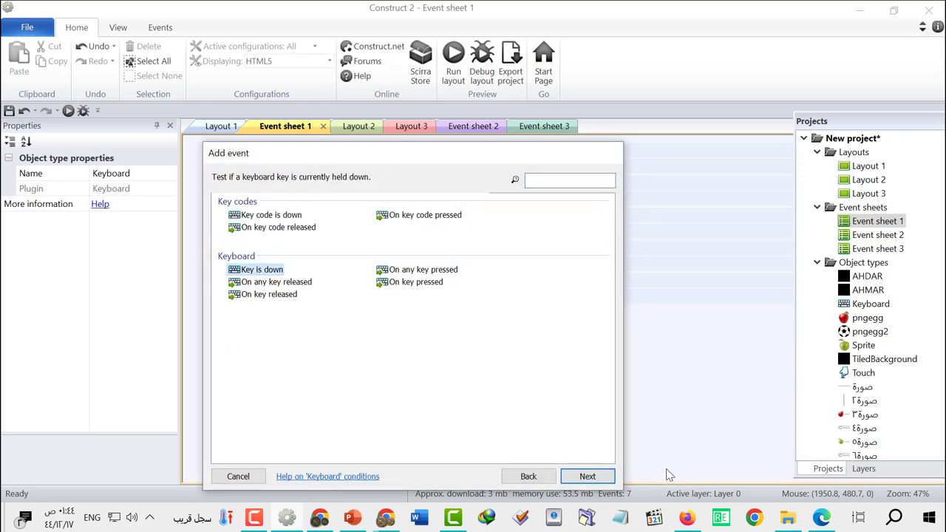
pyautogui.click(600, 476)
pyautogui.click(579, 272)
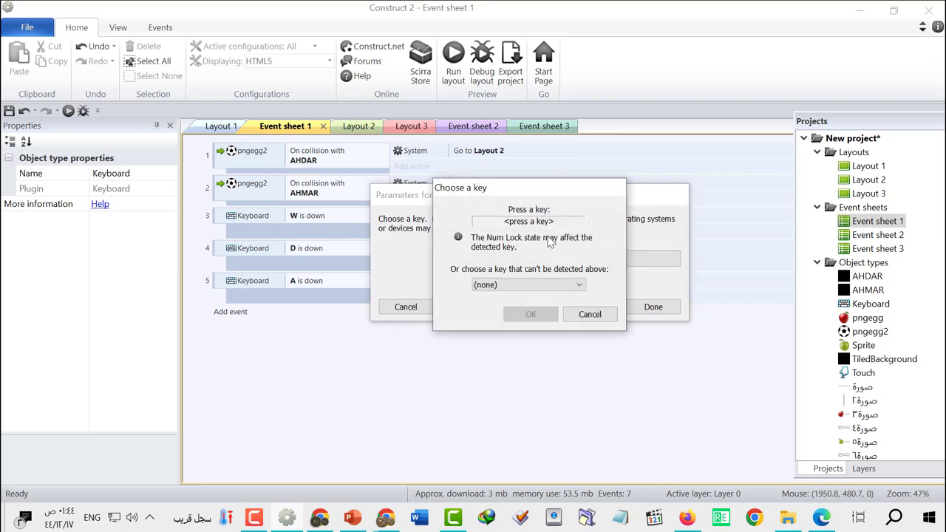
pyautogui.click(531, 314)
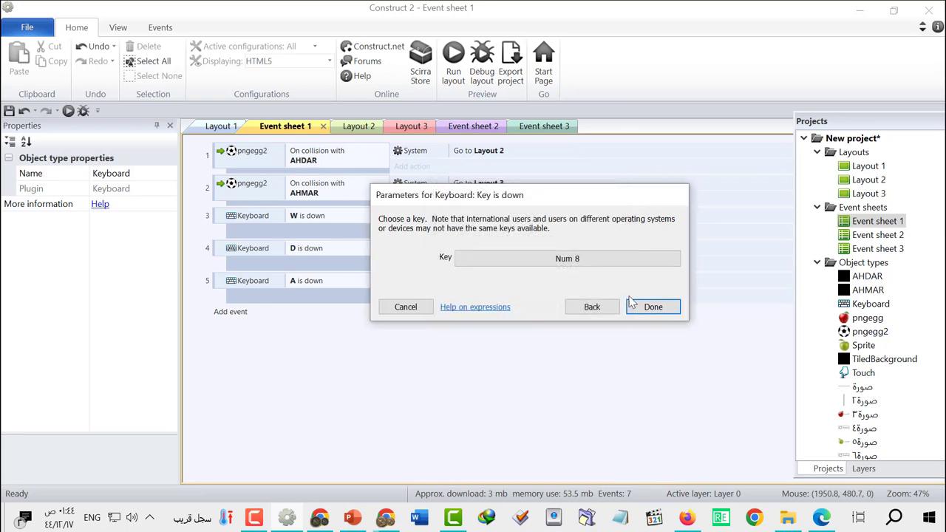
pyautogui.click(654, 309)
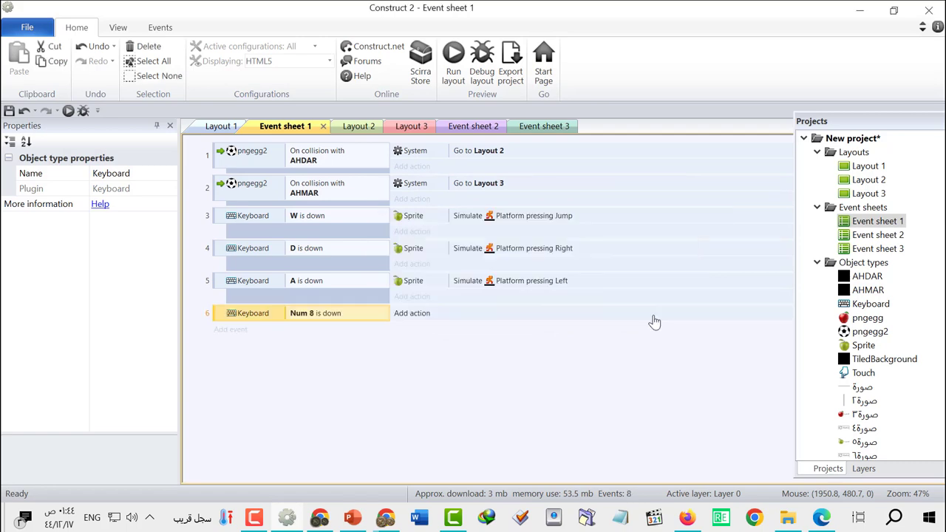
# Give the Num 8 event a pngegg Simulate control action set to Jump.
pyautogui.click(434, 314)
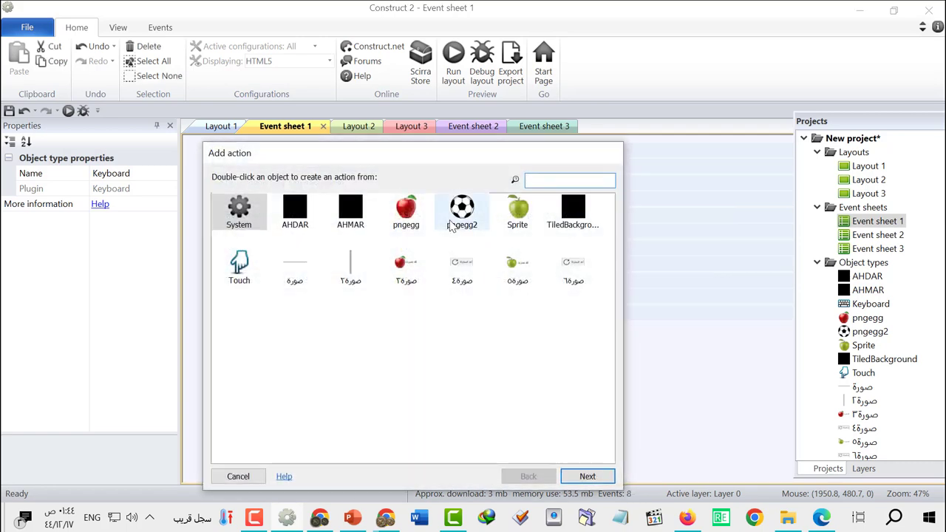
pyautogui.doubleClick(403, 209)
pyautogui.scroll(-10, 325, 356)
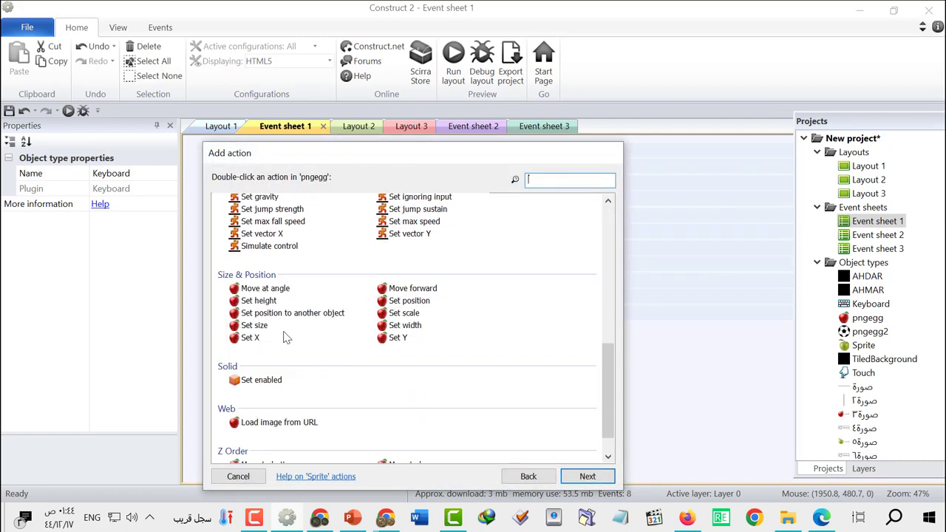
pyautogui.doubleClick(269, 246)
pyautogui.click(547, 258)
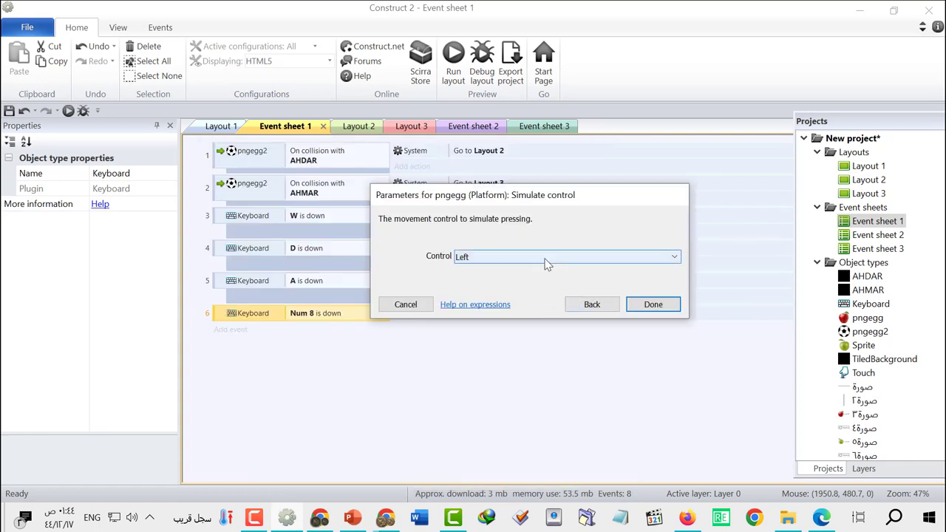
pyautogui.click(550, 293)
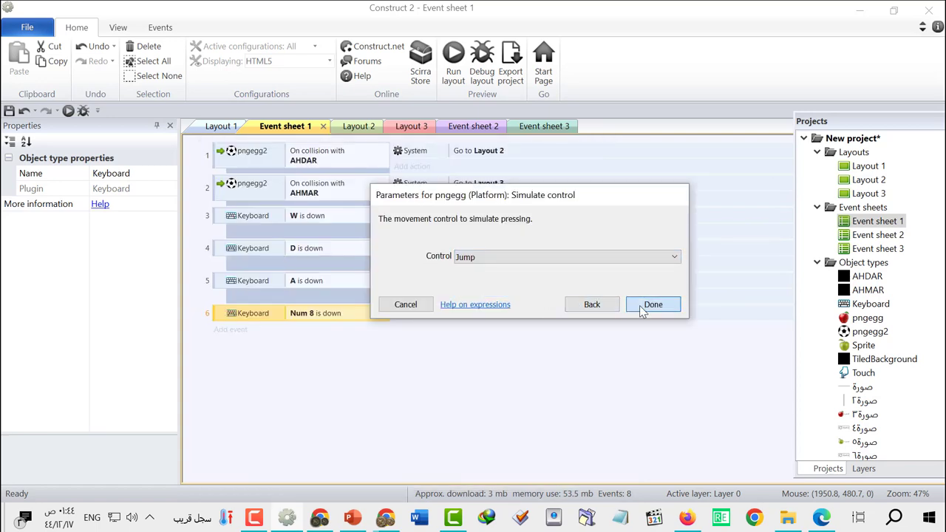
pyautogui.click(641, 305)
pyautogui.click(262, 348)
pyautogui.doubleClick(462, 215)
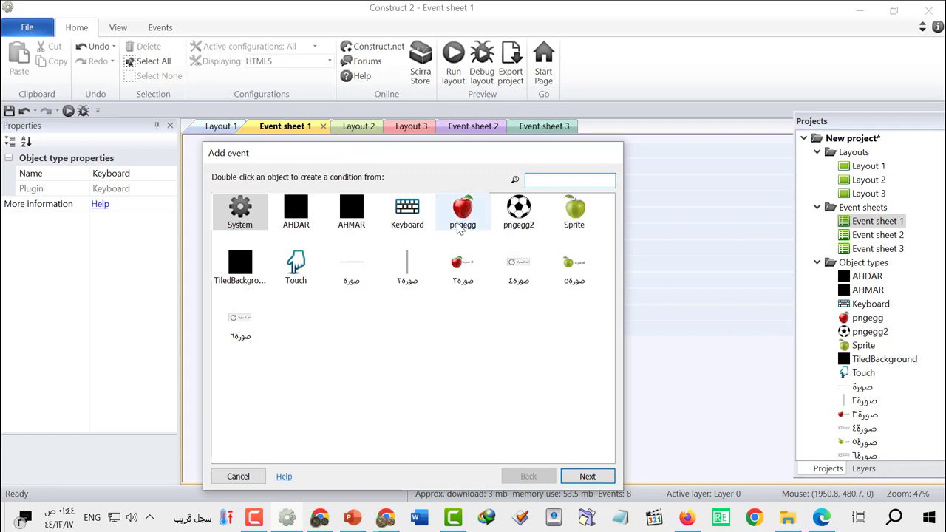
# Add event 7 with the Keyboard condition 'Num 6 is down'.
pyautogui.click(238, 477)
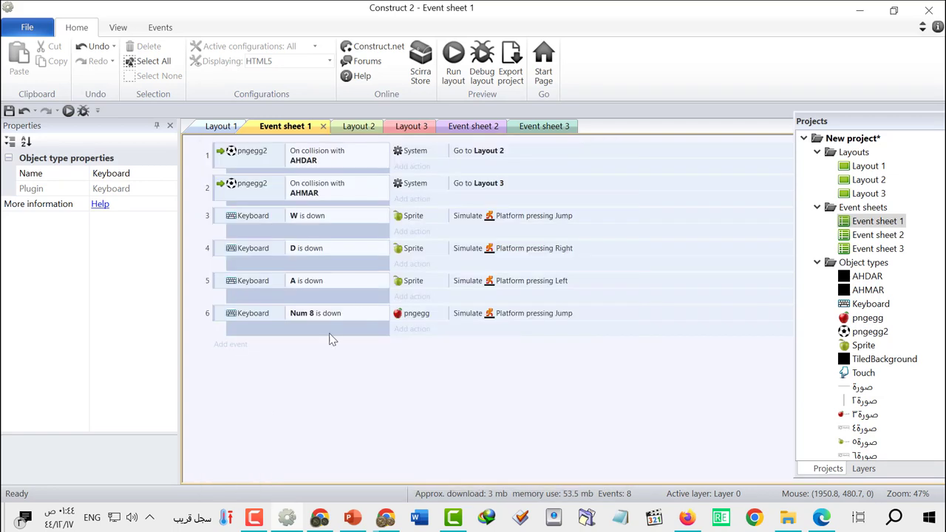
pyautogui.click(230, 346)
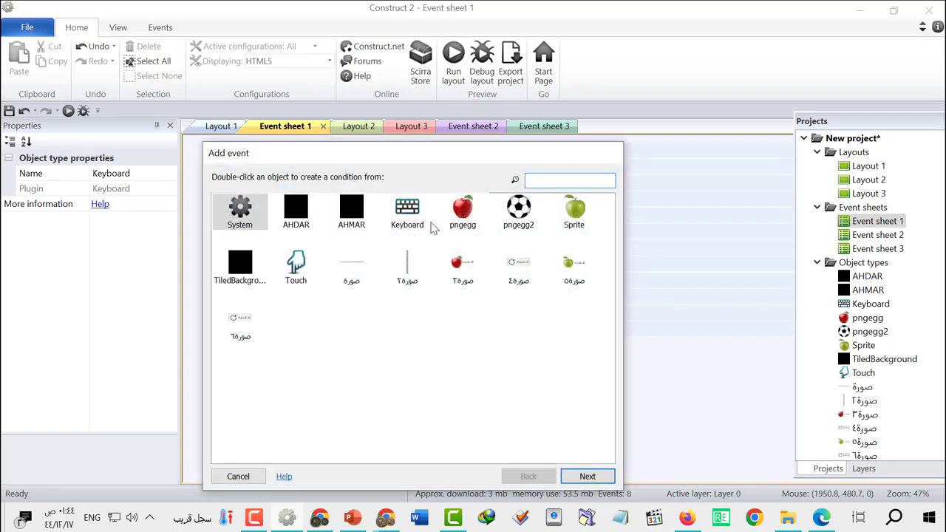
pyautogui.doubleClick(431, 224)
pyautogui.doubleClick(263, 270)
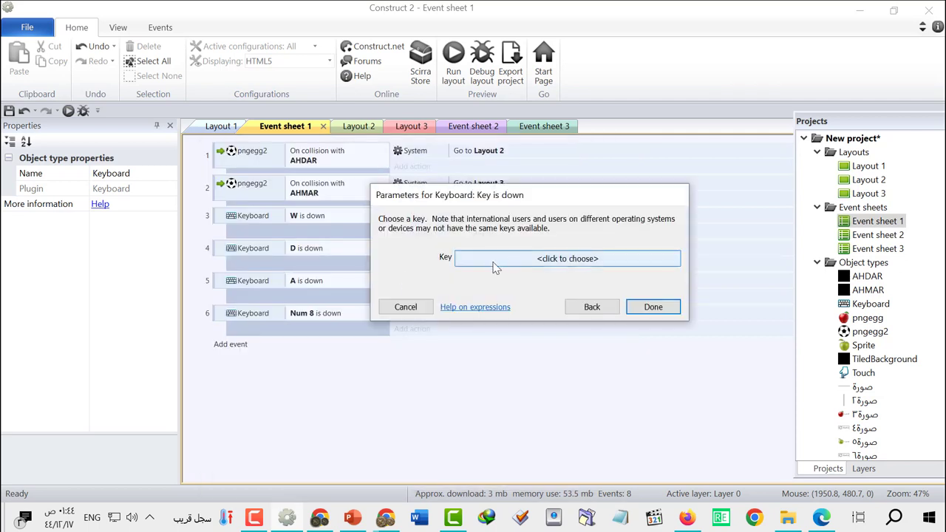
pyautogui.click(545, 259)
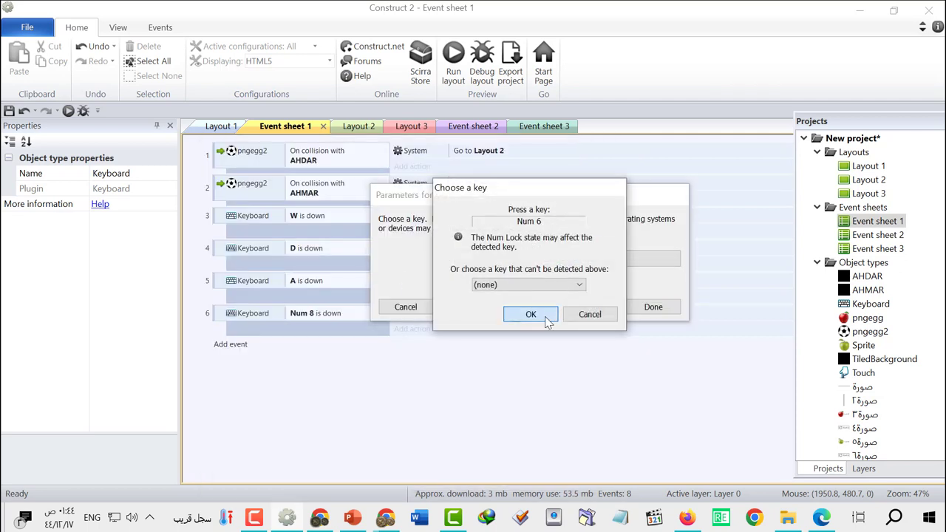
pyautogui.click(530, 314)
pyautogui.click(660, 307)
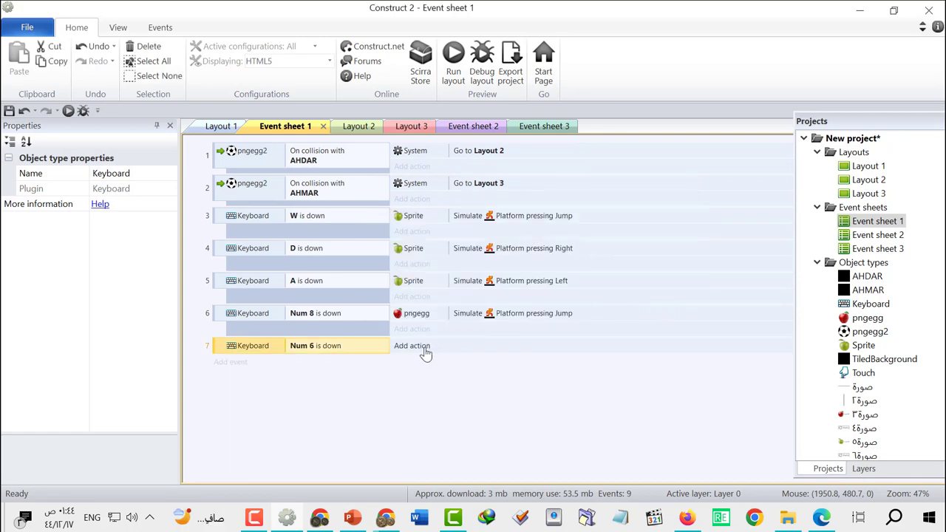
# Give event 7 a pngegg Simulate control action set to Right.
pyautogui.click(431, 350)
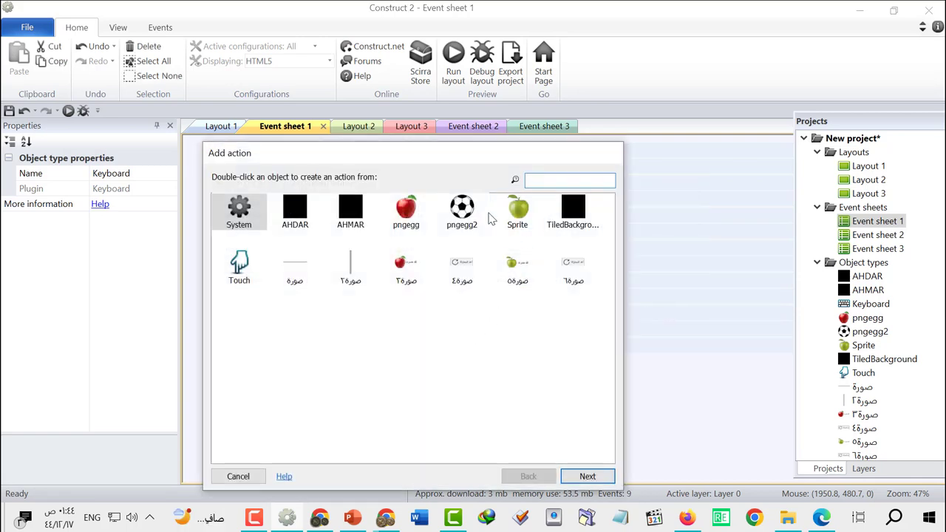
pyautogui.doubleClick(241, 210)
pyautogui.scroll(-5, 350, 307)
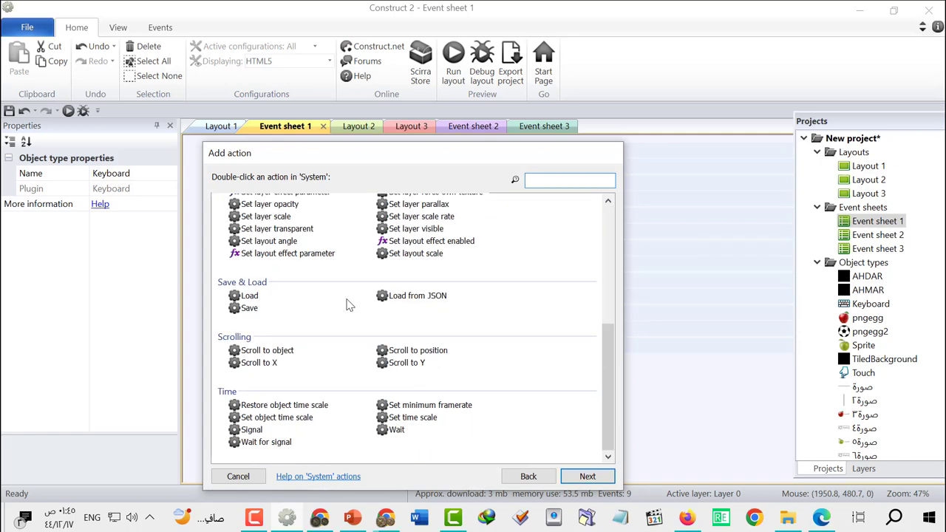
pyautogui.scroll(3, 350, 307)
pyautogui.click(247, 475)
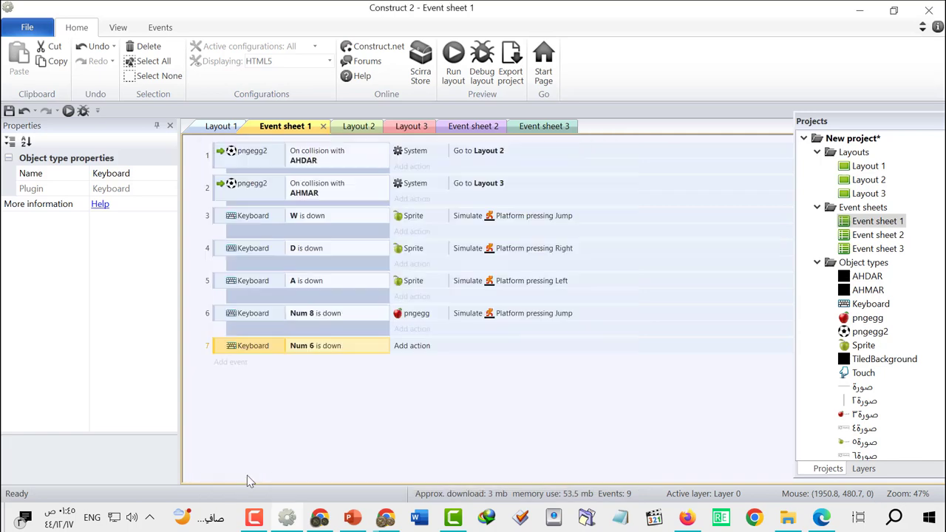
pyautogui.click(412, 346)
pyautogui.click(411, 213)
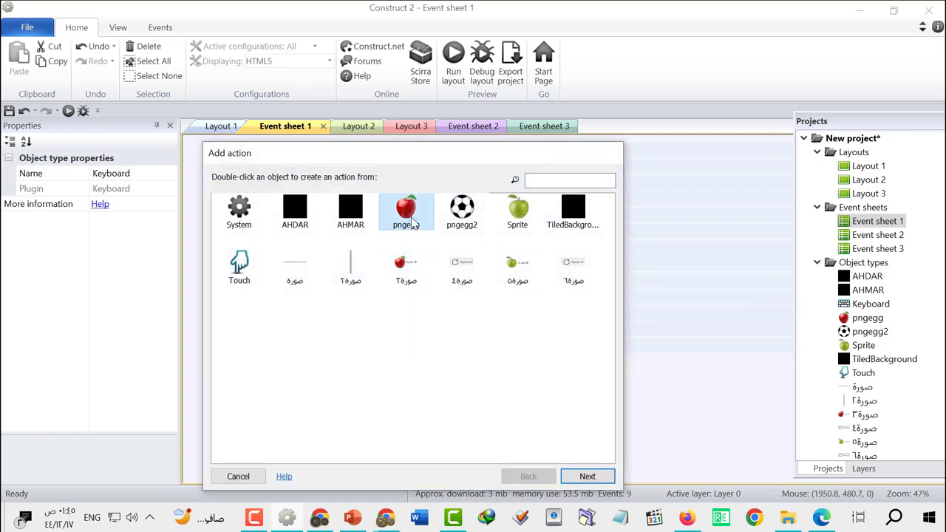
pyautogui.doubleClick(412, 223)
pyautogui.scroll(-5, 287, 317)
pyautogui.scroll(-3, 286, 316)
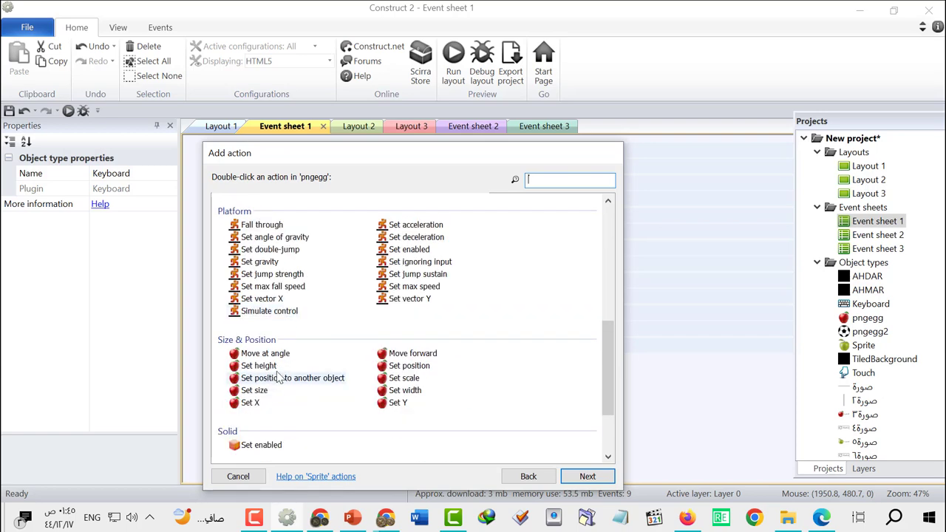
pyautogui.doubleClick(285, 313)
pyautogui.click(529, 258)
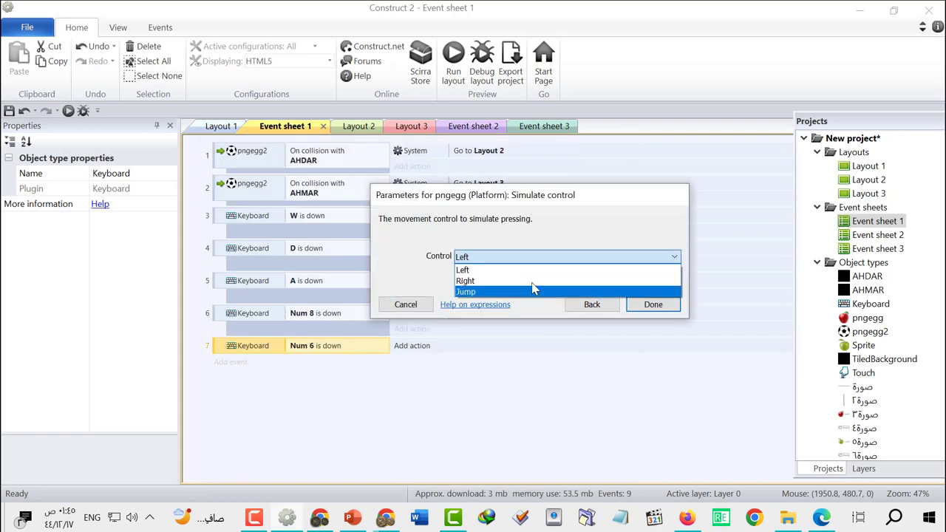
pyautogui.click(533, 279)
pyautogui.click(651, 309)
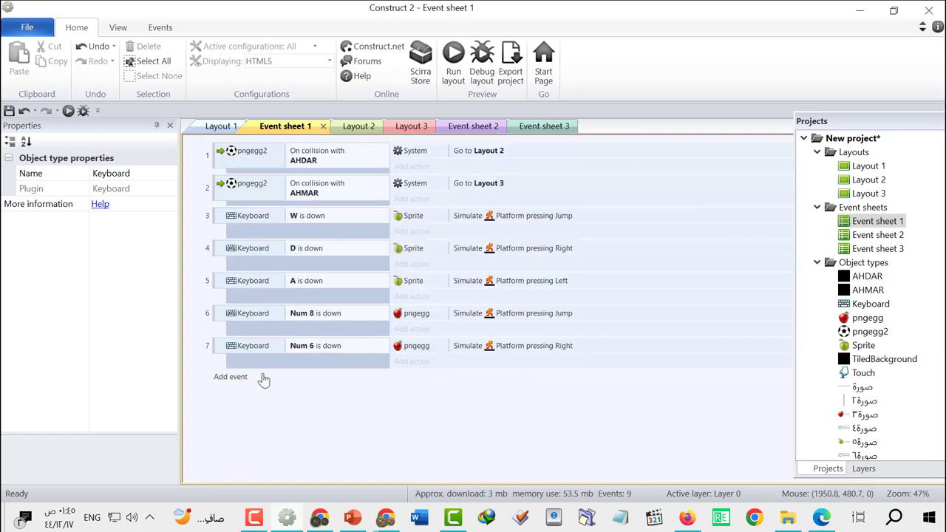
# Add event 8 with the Keyboard condition 'Num 4 is down'.
pyautogui.click(251, 379)
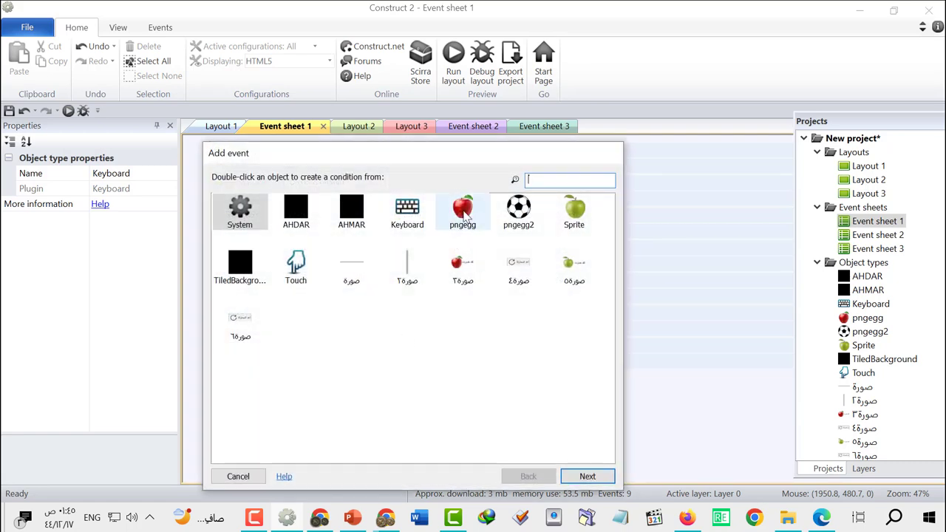
pyautogui.doubleClick(407, 211)
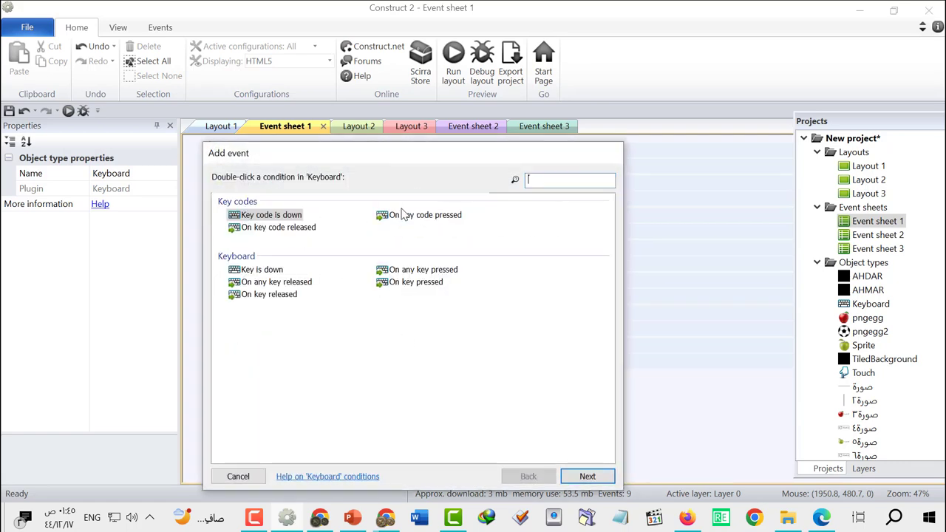
pyautogui.doubleClick(279, 271)
pyautogui.click(551, 258)
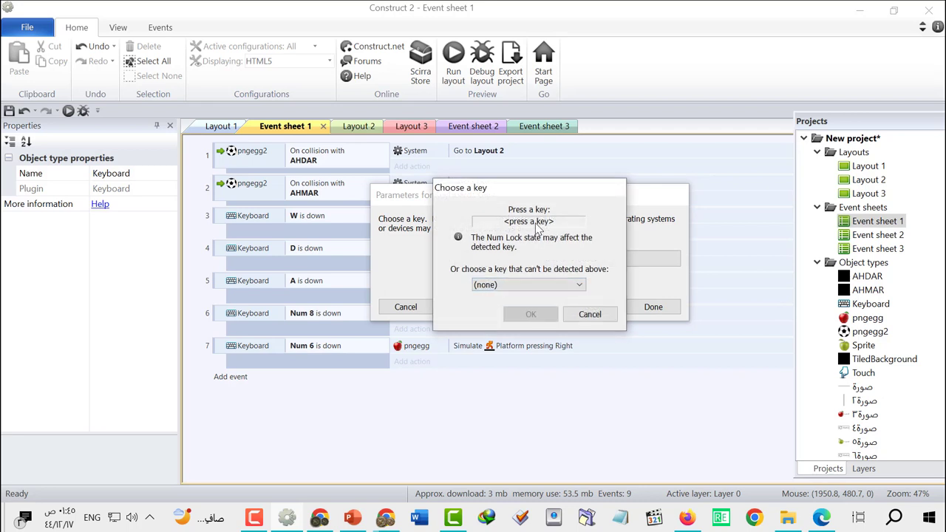
pyautogui.press('KP_4')
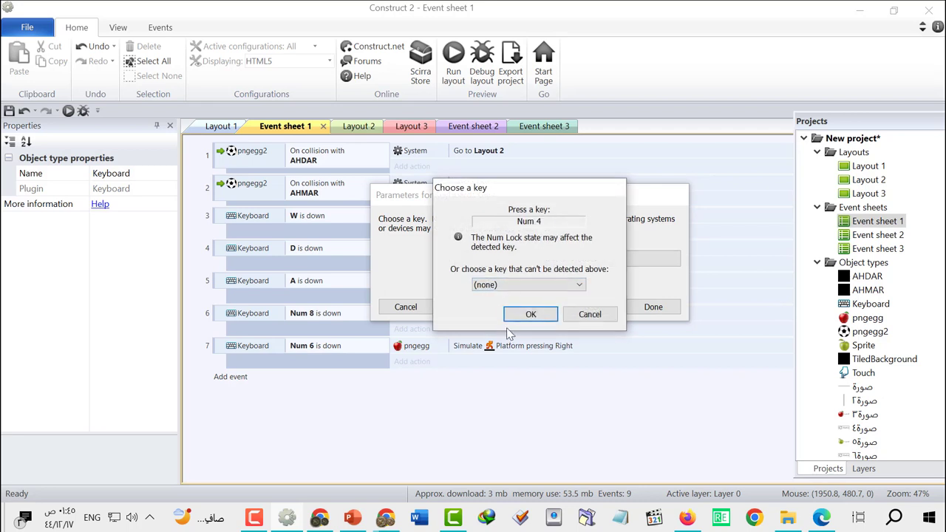
pyautogui.click(531, 314)
pyautogui.click(650, 307)
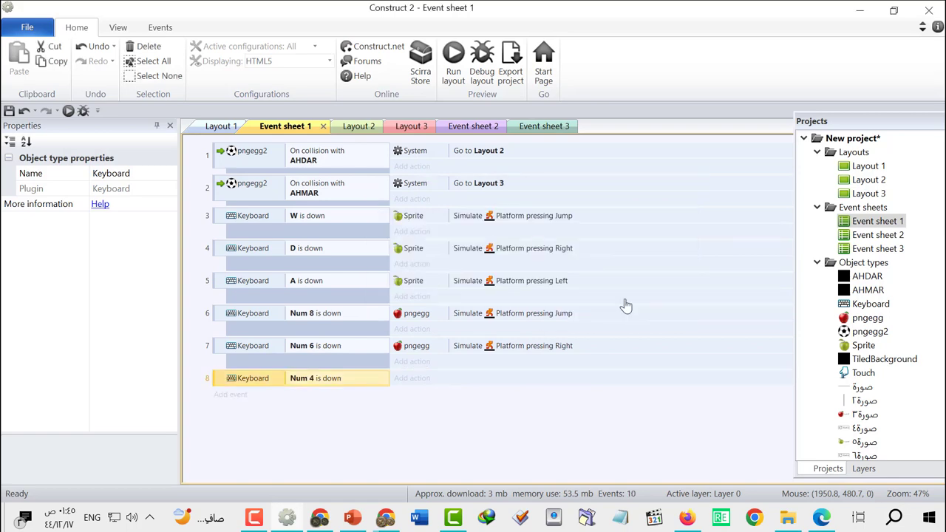
# Begin a pngegg Simulate control action for event 8.
pyautogui.click(435, 377)
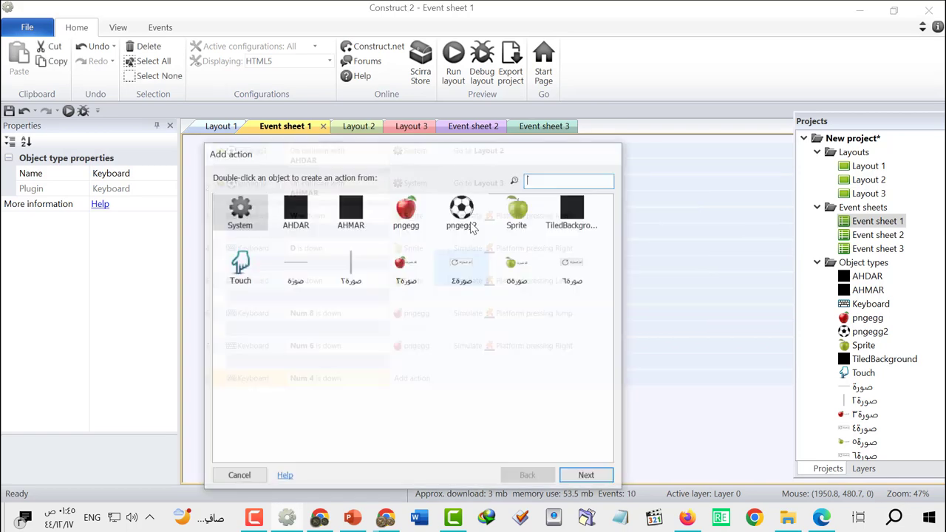
pyautogui.doubleClick(408, 207)
pyautogui.scroll(-10, 234, 343)
pyautogui.doubleClick(258, 373)
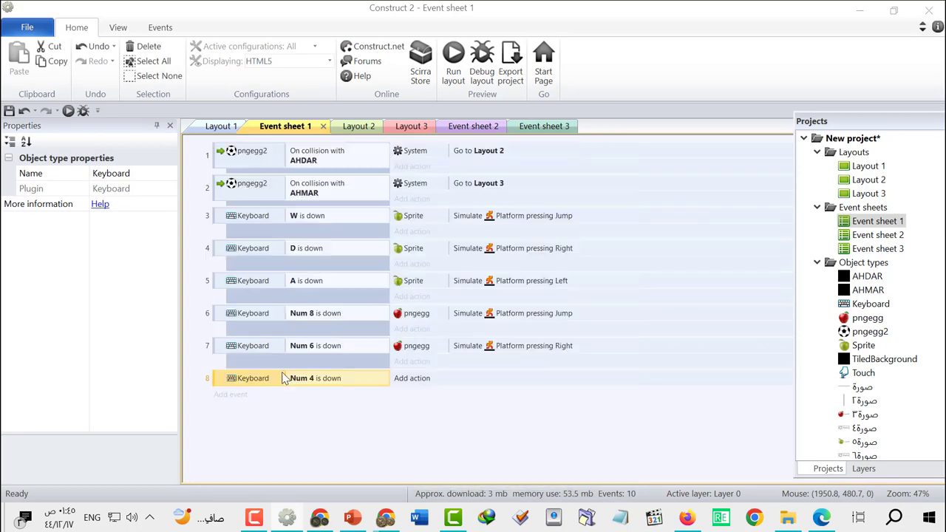
# Finish event 8's pngegg Left action and preview the game, restarting from the lose screen.
pyautogui.click(652, 306)
pyautogui.click(451, 71)
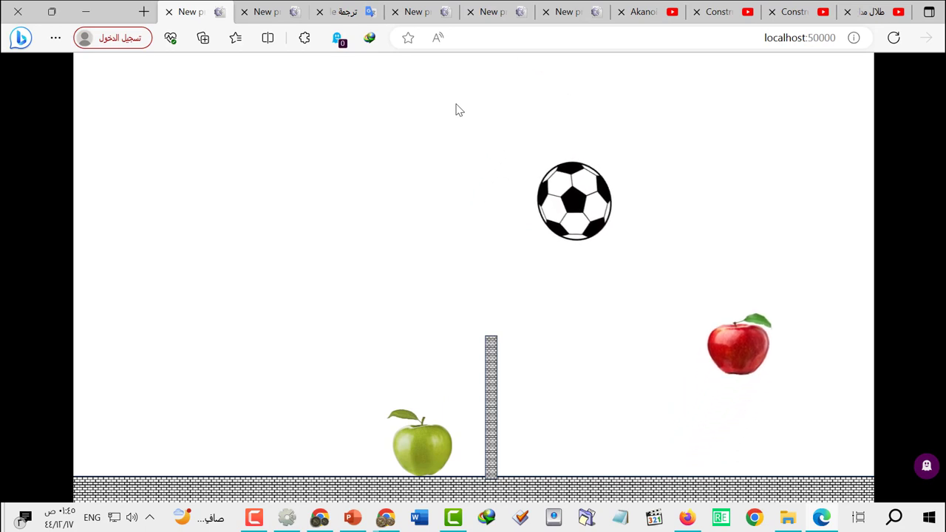
pyautogui.click(603, 386)
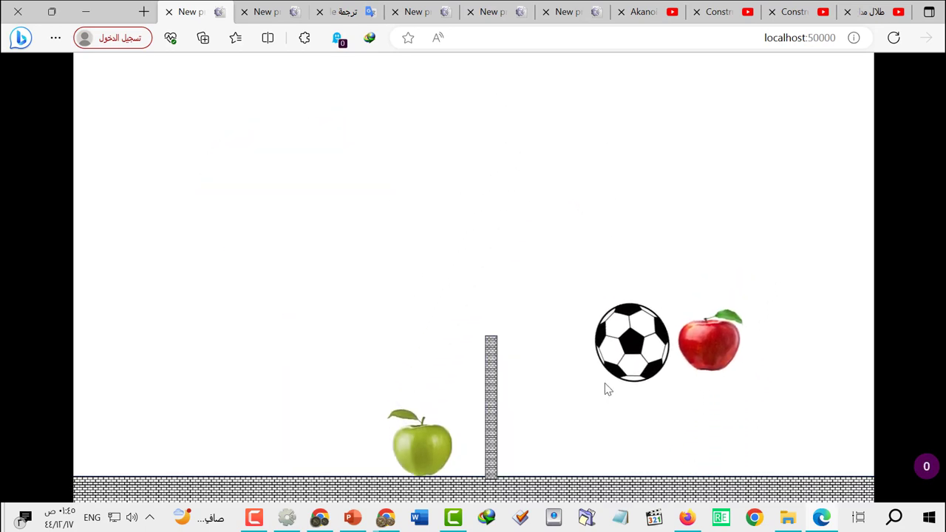
pyautogui.click(622, 431)
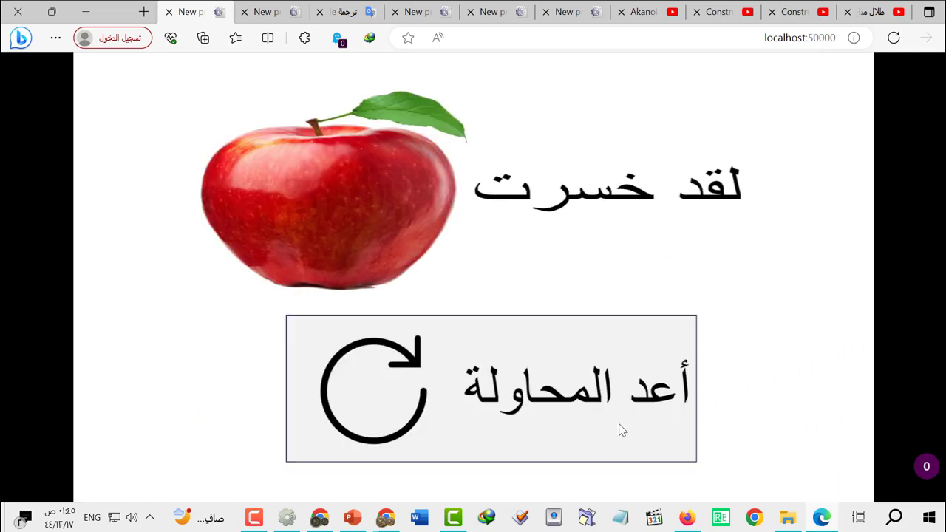
pyautogui.click(622, 430)
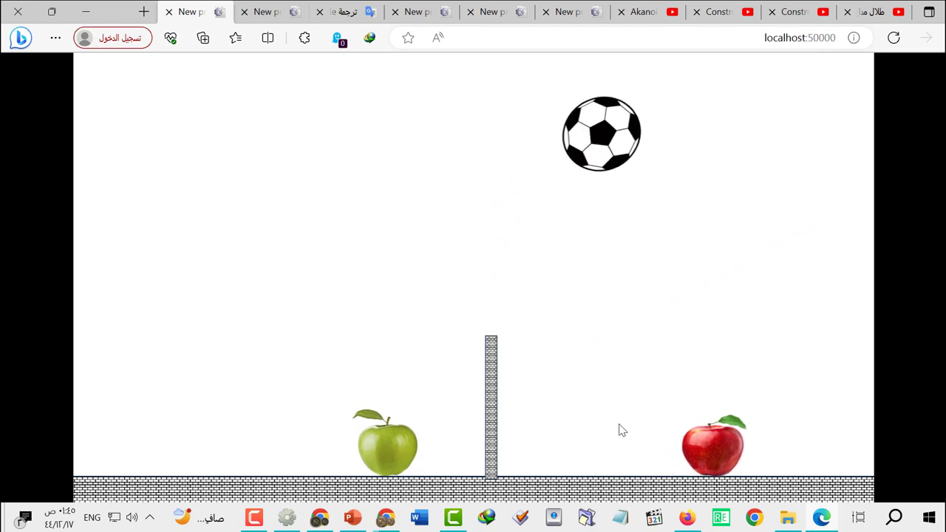
# Play-test the red apple with Left/Right and the green apple with D/A, then return to Construct 2.
pyautogui.press('Left')
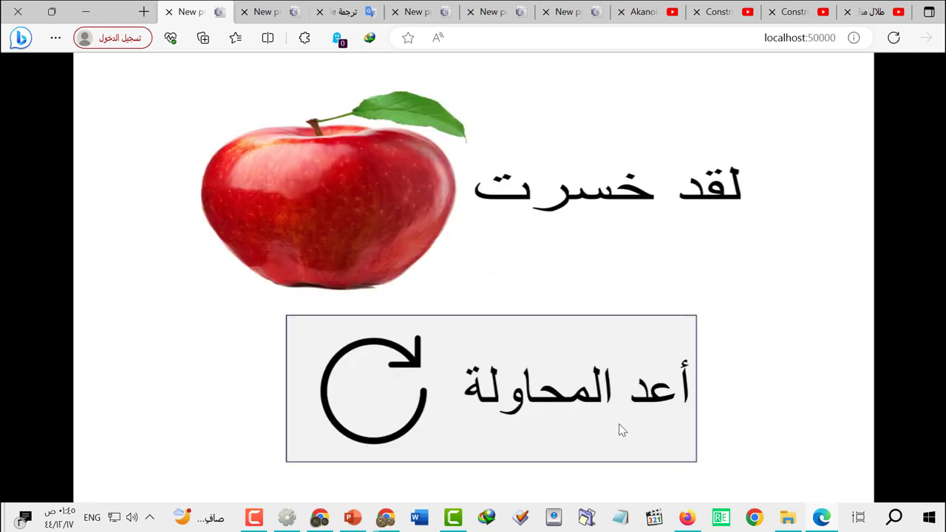
pyautogui.click(622, 431)
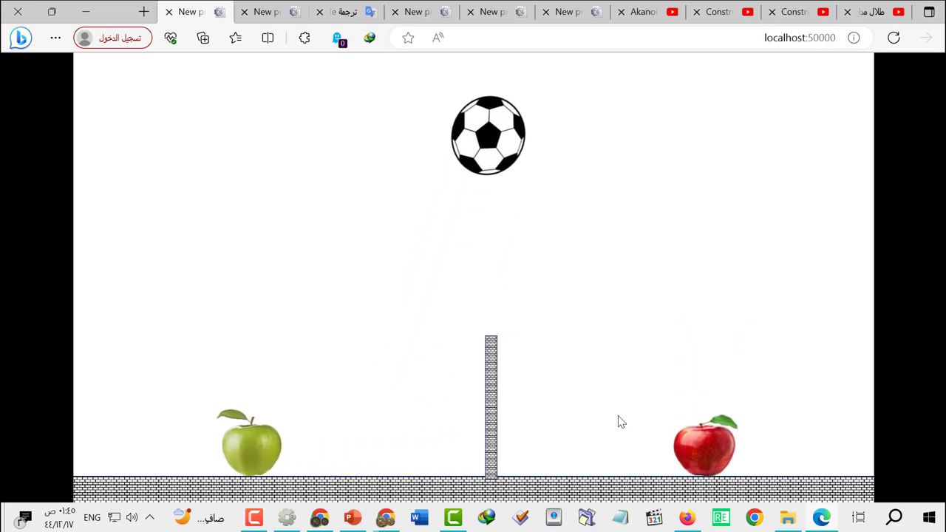
pyautogui.press('Left')
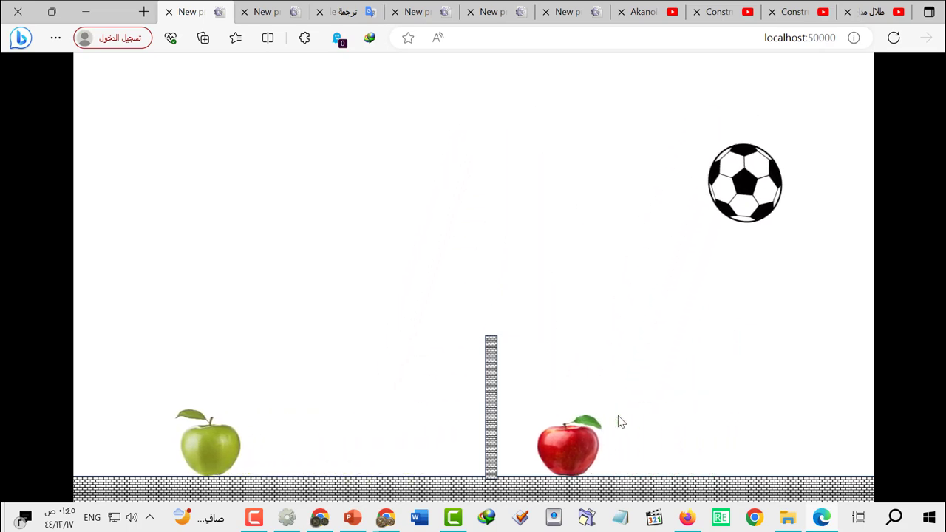
pyautogui.press('Right')
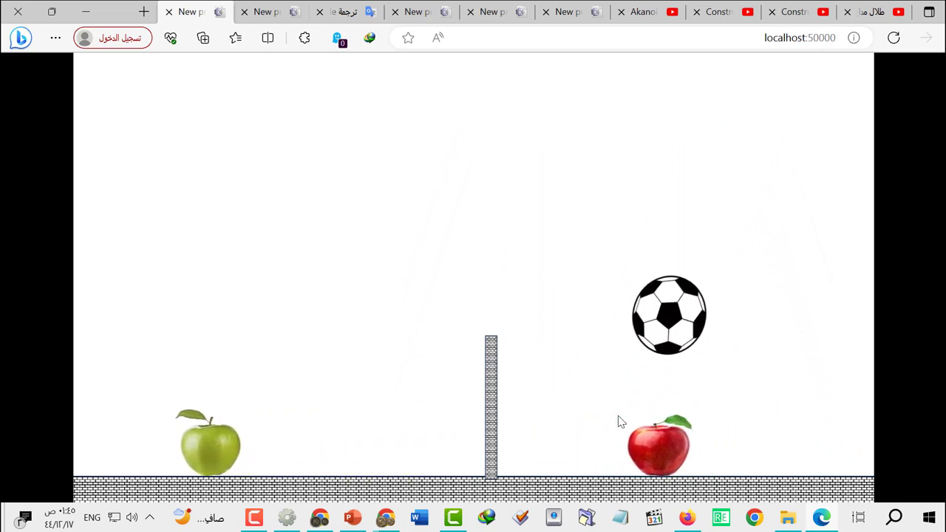
pyautogui.press('Right')
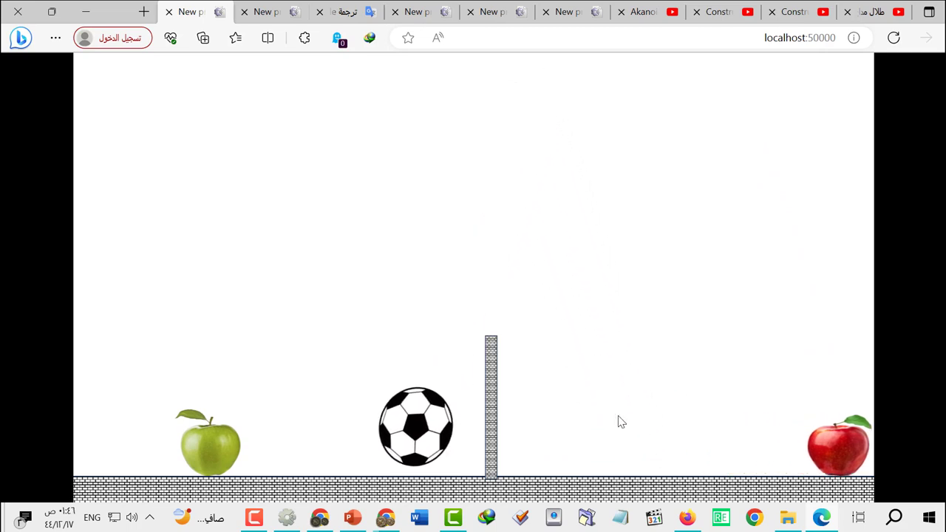
pyautogui.press('d')
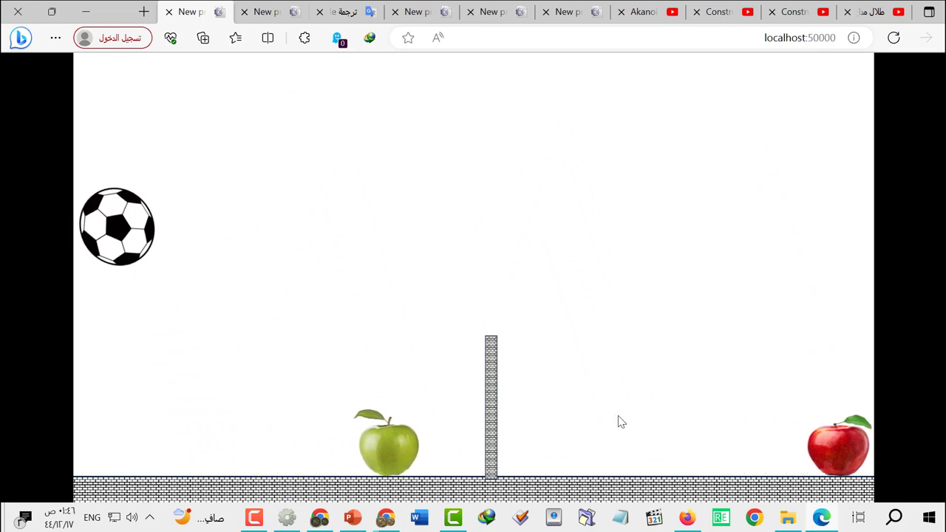
pyautogui.press('a')
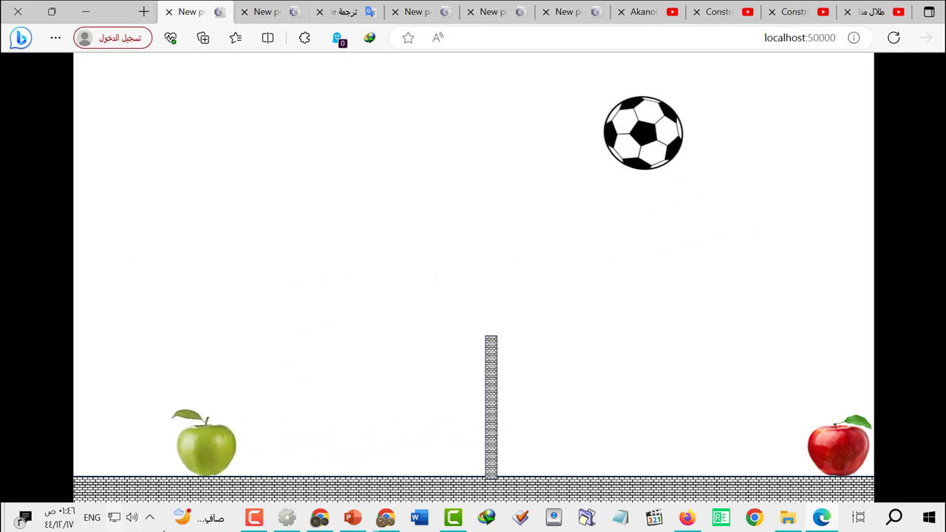
pyautogui.click(285, 520)
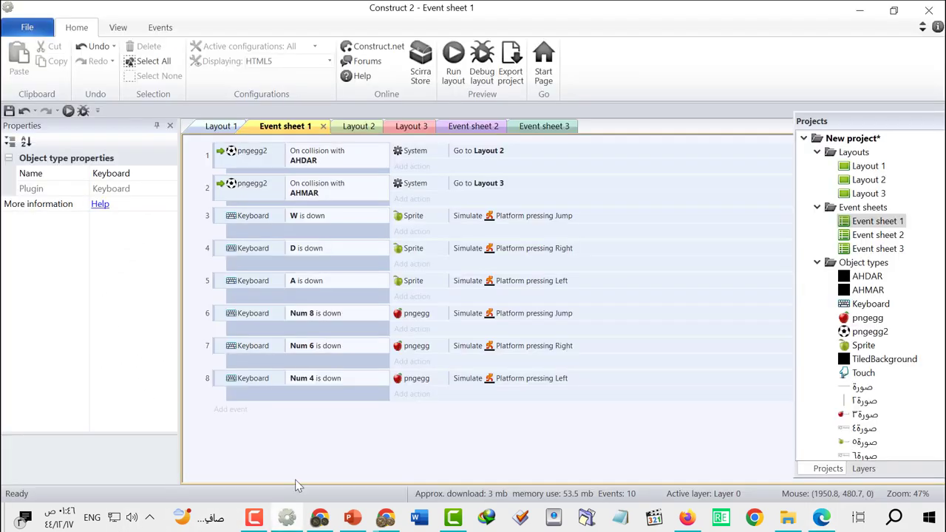
# Delete the AHMAR and AHDAR collision conditions and the Go to Layout 3 event.
pyautogui.click(429, 184)
pyautogui.click(266, 190)
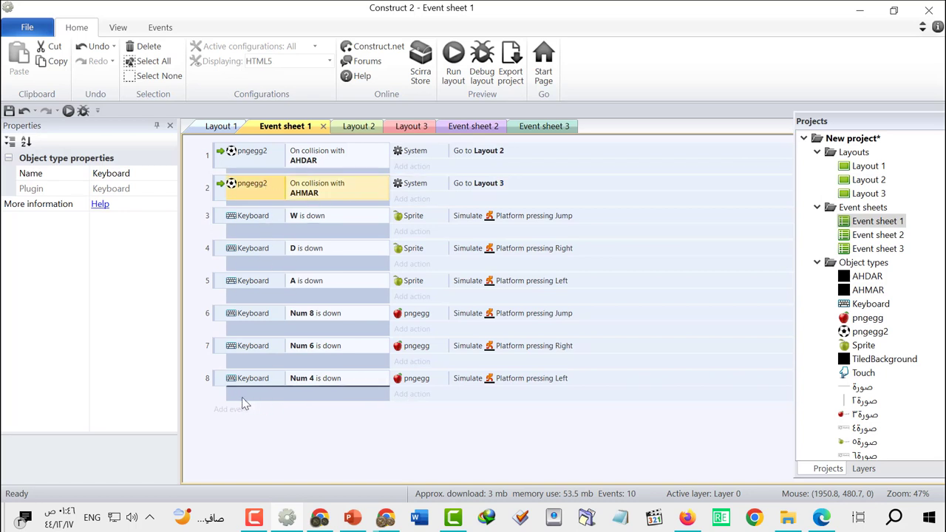
pyautogui.moveTo(242, 398); pyautogui.dragTo(243, 399)
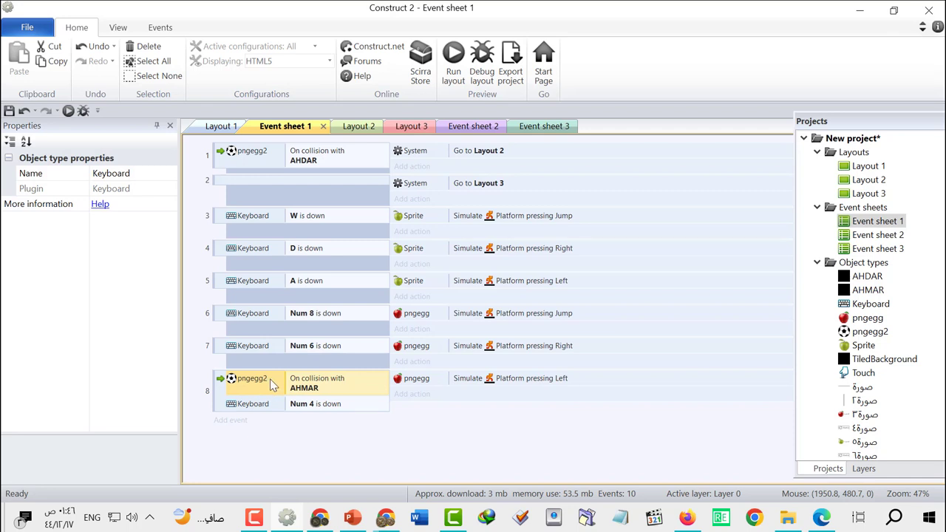
pyautogui.press('Delete')
pyautogui.click(339, 156)
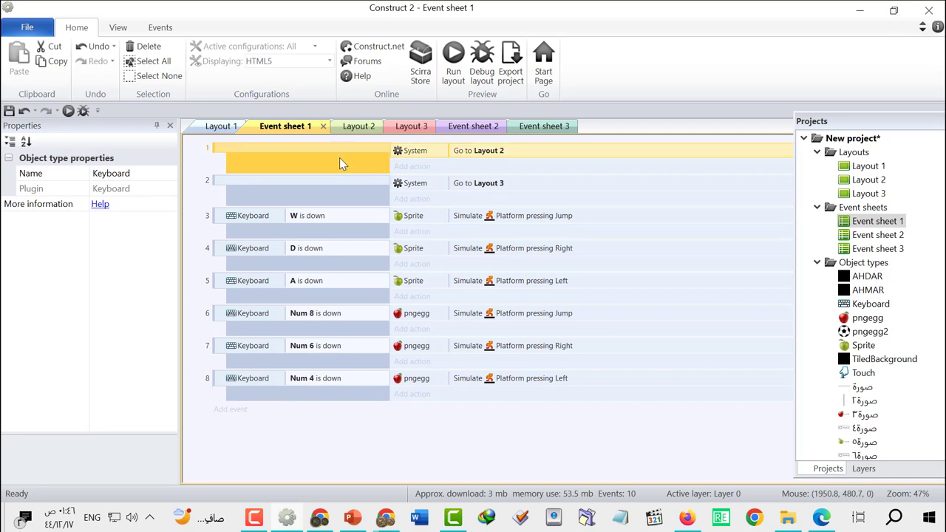
pyautogui.press('Delete')
pyautogui.click(356, 167)
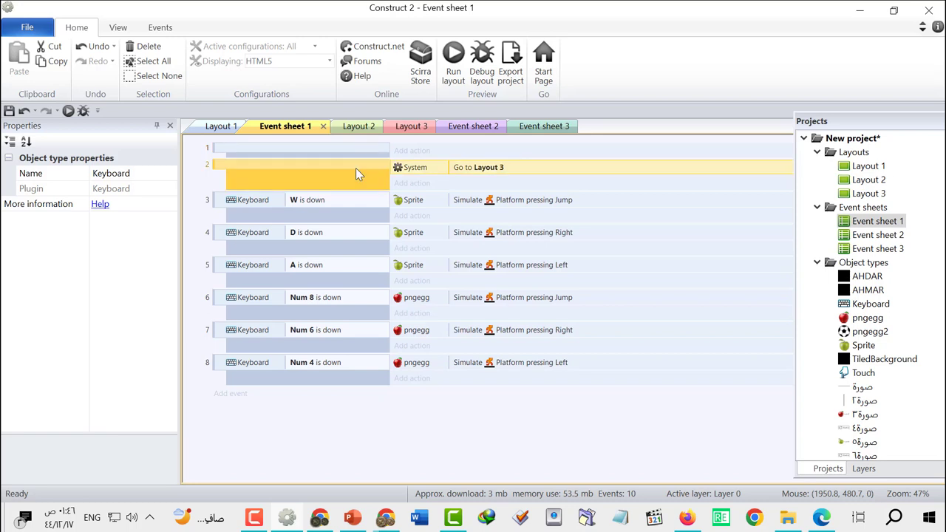
pyautogui.press('Delete')
pyautogui.click(248, 361)
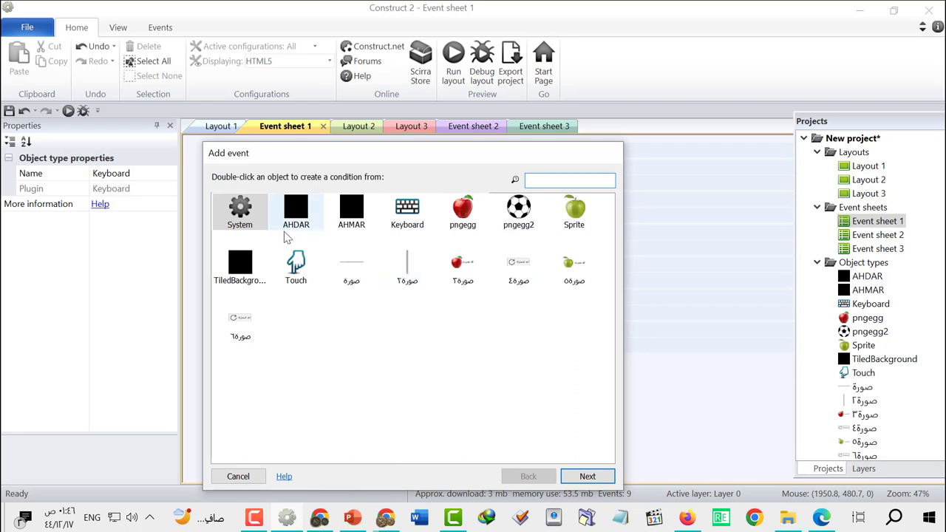
# Create event 8 with the condition pngegg2 On collision with AHDAR.
pyautogui.click(503, 222)
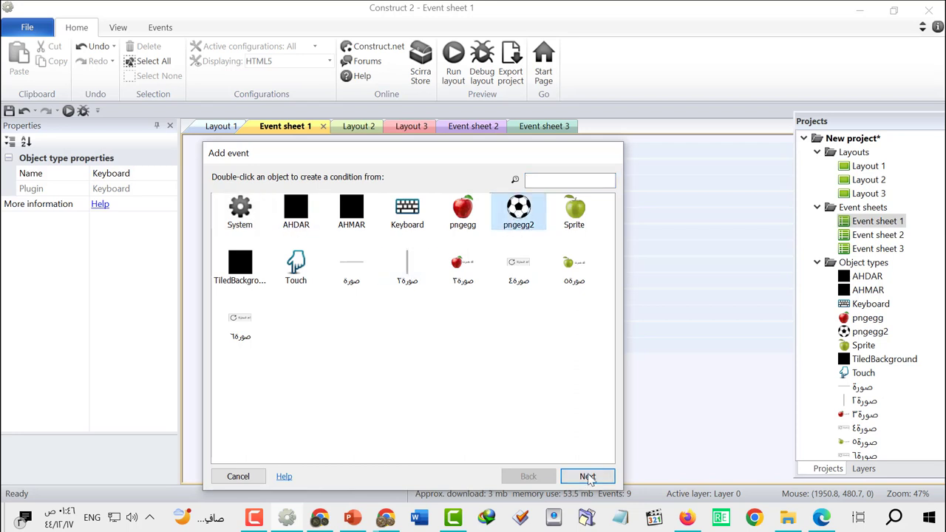
pyautogui.click(588, 477)
pyautogui.scroll(-5, 285, 332)
pyautogui.scroll(-2, 290, 351)
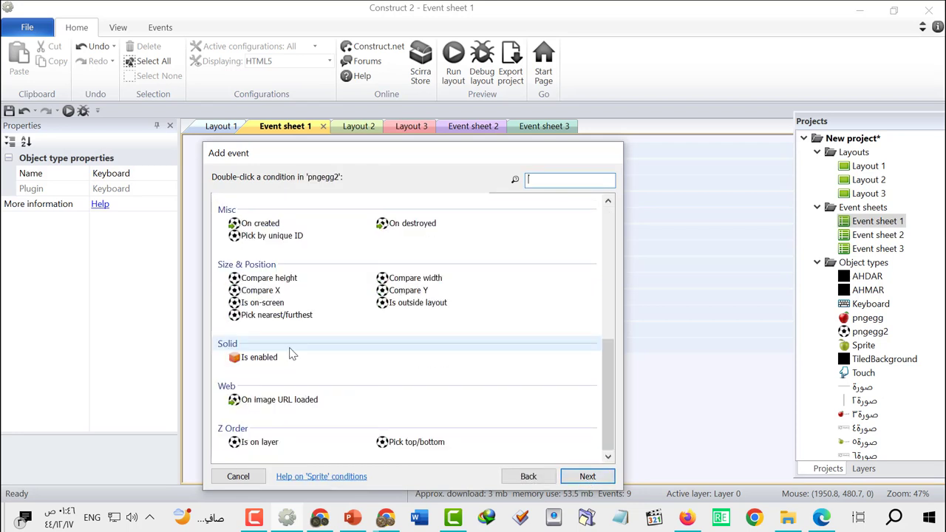
pyautogui.scroll(5, 290, 354)
pyautogui.scroll(2, 291, 344)
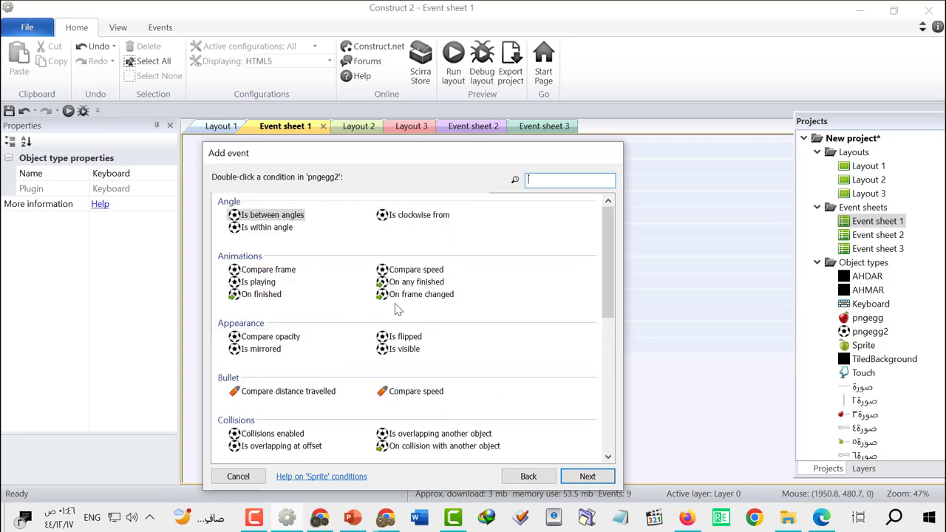
pyautogui.scroll(-6, 399, 330)
pyautogui.scroll(3, 411, 333)
pyautogui.click(443, 315)
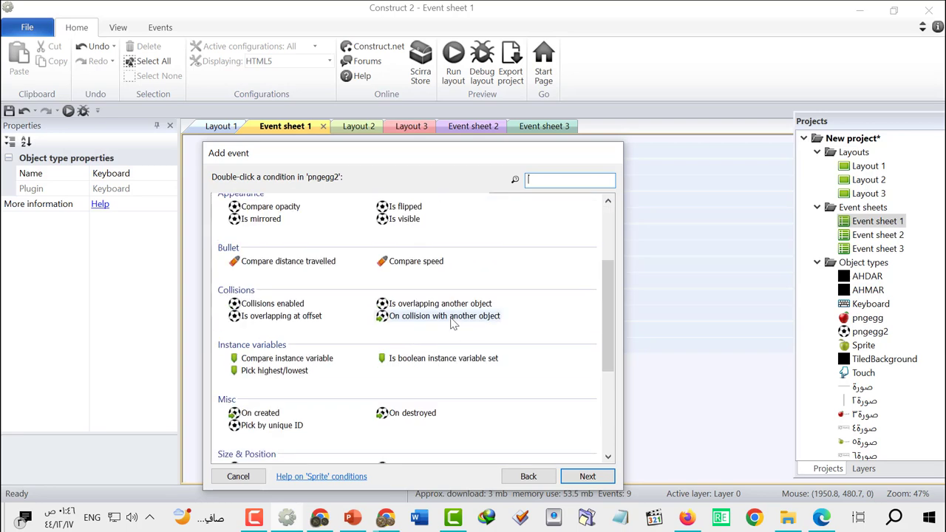
pyautogui.click(597, 477)
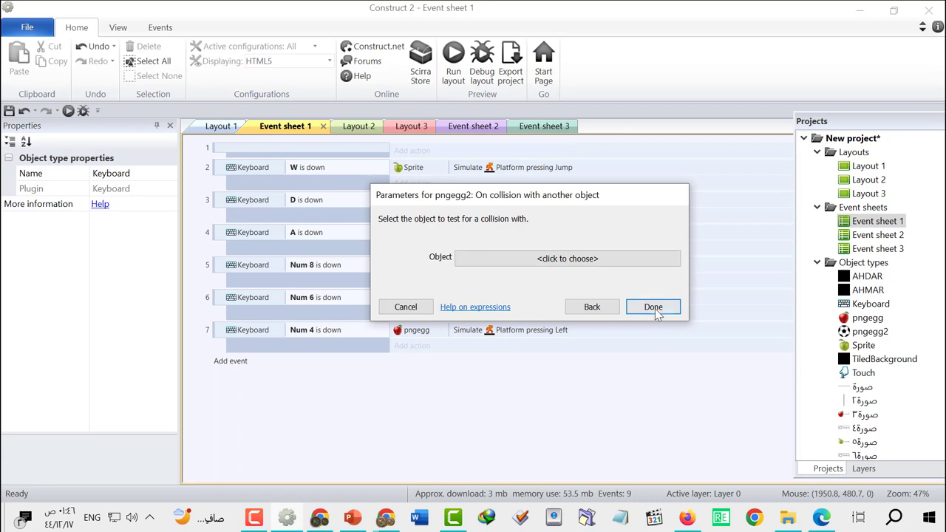
pyautogui.click(597, 258)
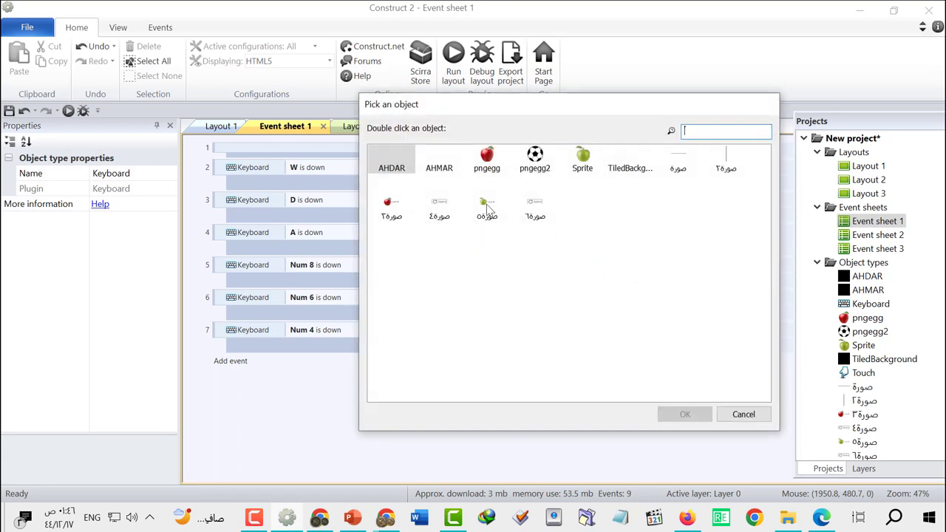
pyautogui.click(392, 163)
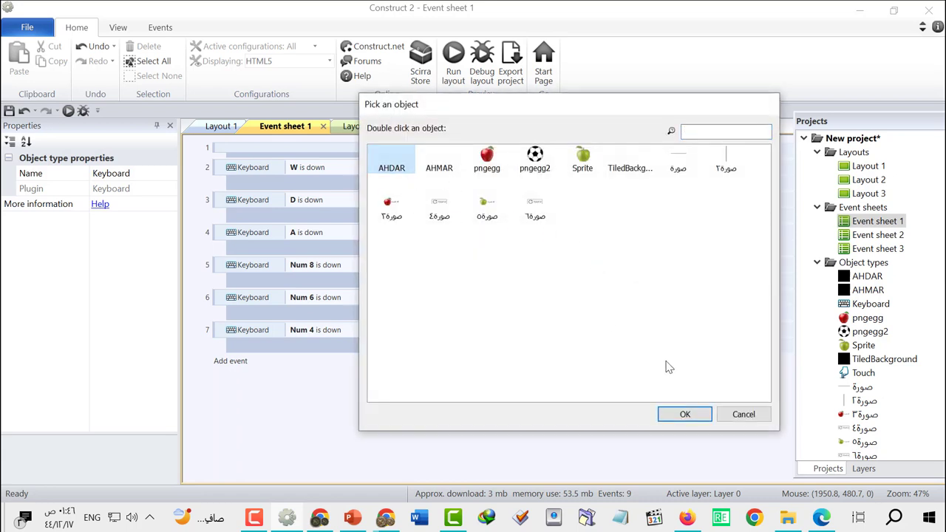
pyautogui.click(685, 415)
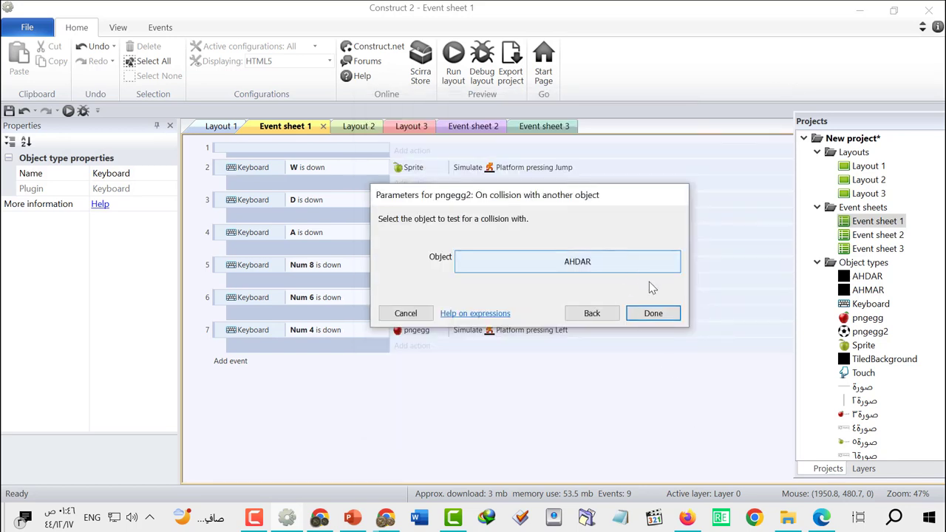
pyautogui.click(668, 314)
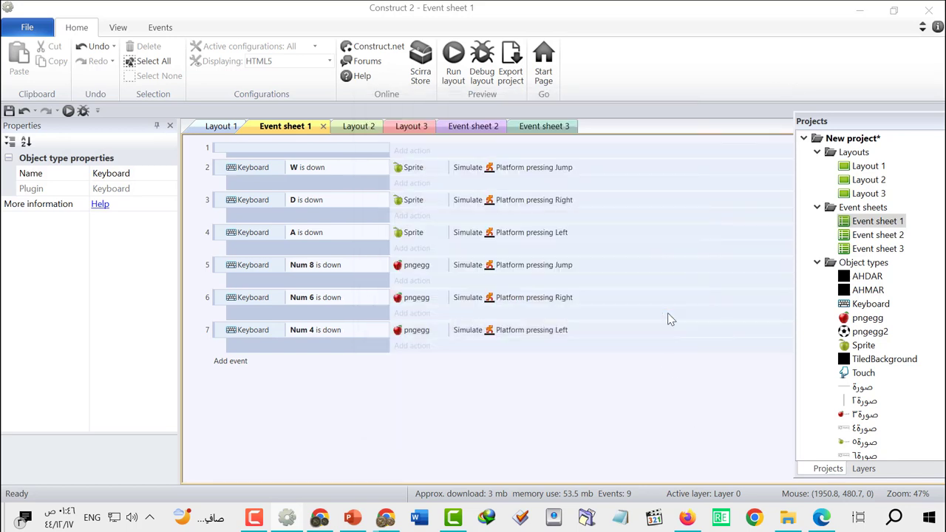
# Check Layouts 2 and 3, then give event 8 a System 'Go to Layout 3' action.
pyautogui.doubleClick(874, 180)
pyautogui.doubleClick(874, 193)
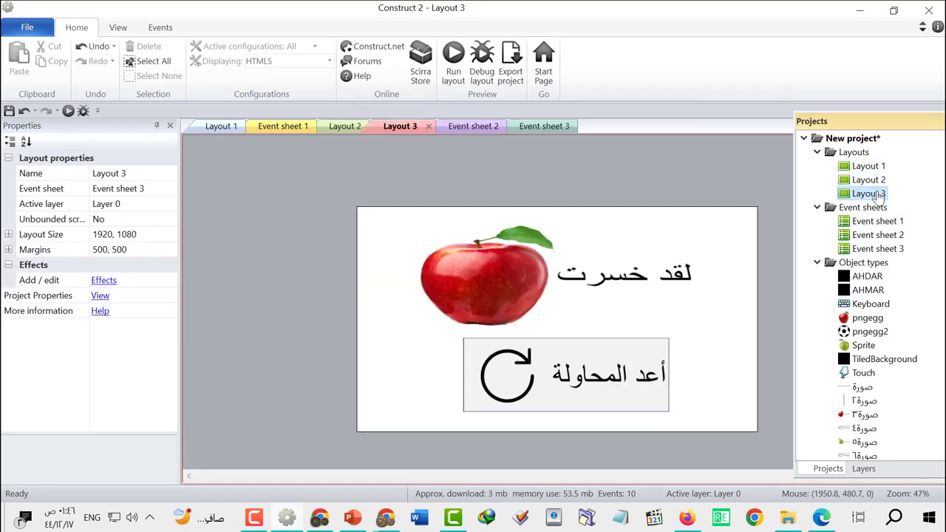
pyautogui.doubleClick(876, 222)
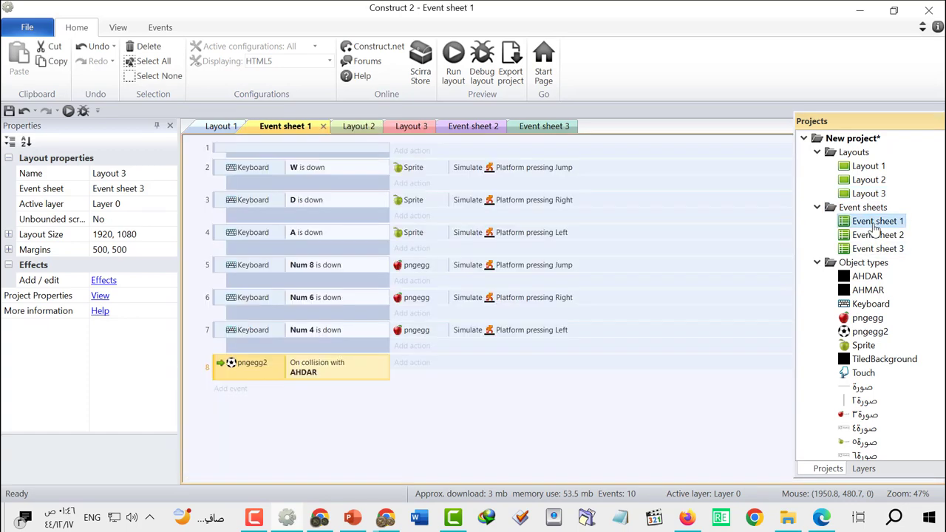
pyautogui.click(436, 370)
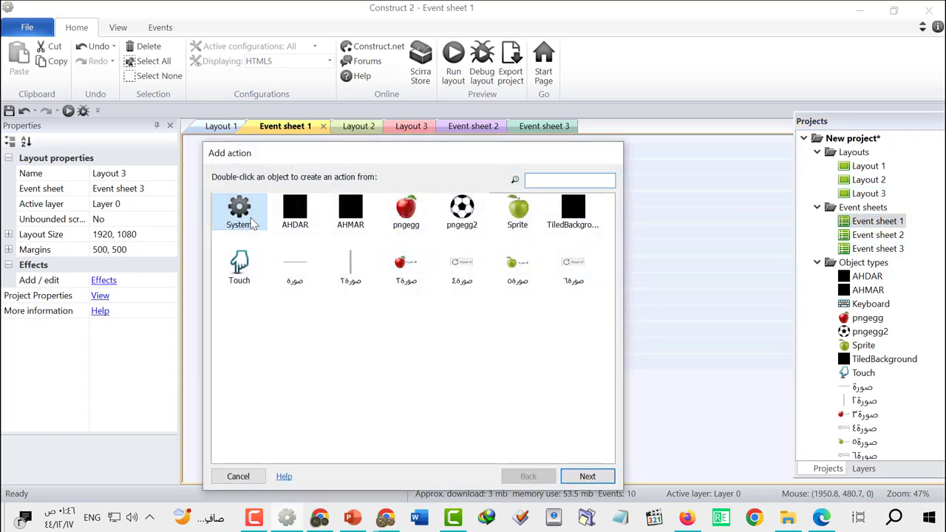
pyautogui.click(234, 477)
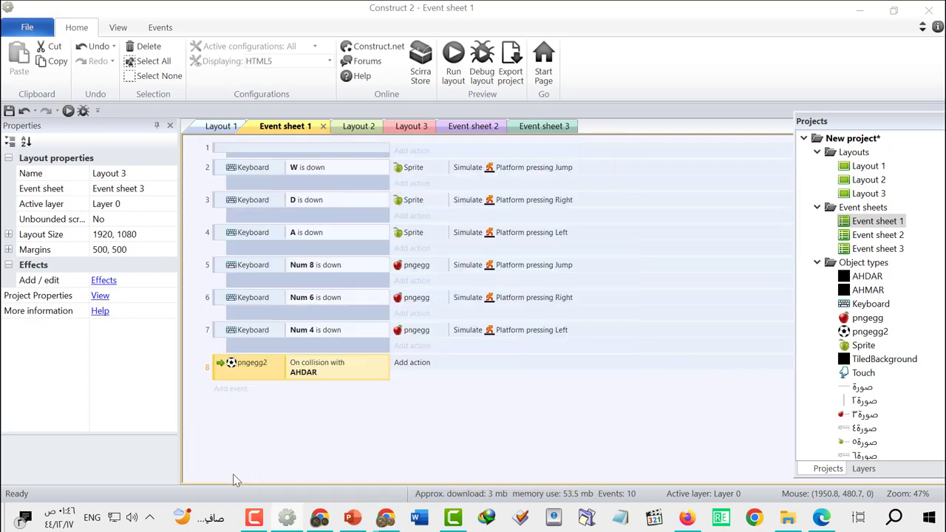
pyautogui.click(406, 369)
pyautogui.doubleClick(243, 212)
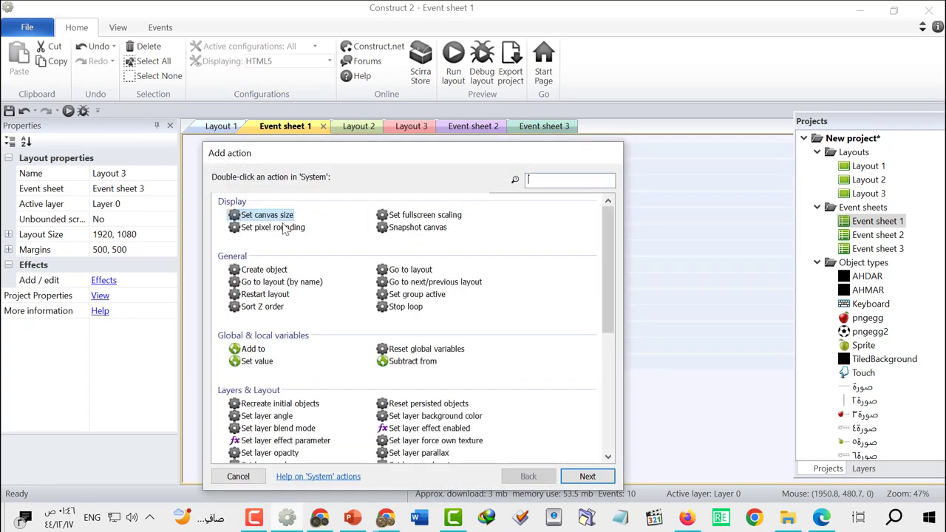
pyautogui.doubleClick(419, 270)
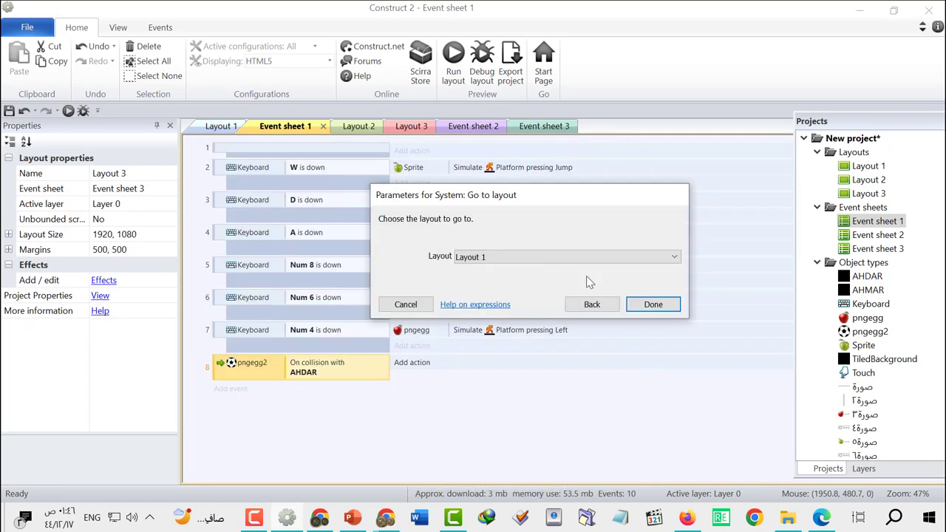
pyautogui.click(563, 258)
pyautogui.click(554, 290)
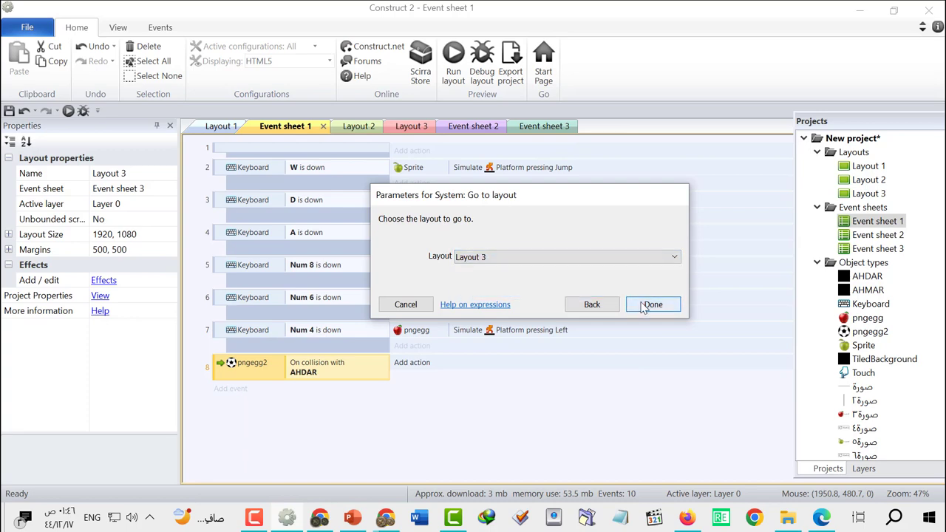
pyautogui.click(647, 304)
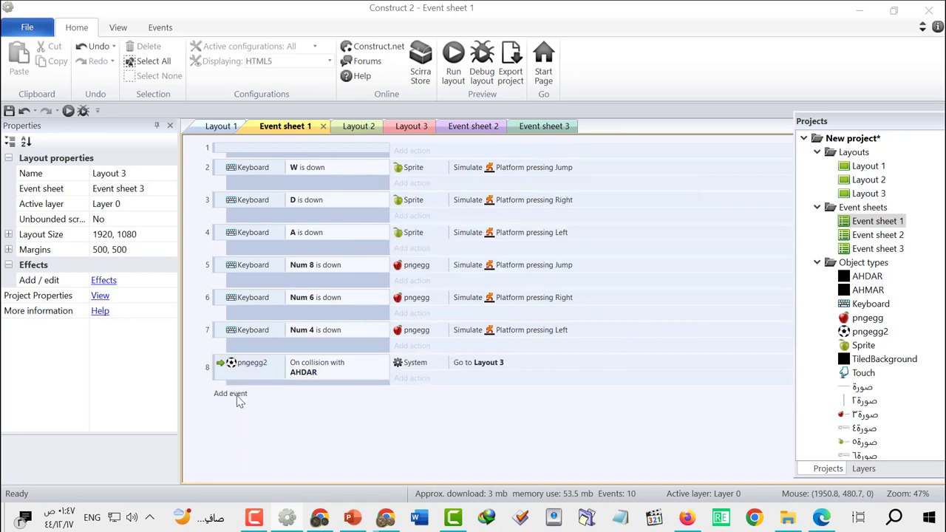
pyautogui.click(233, 396)
# Add event 9: pngegg2 On collision with another object, with AHMAR as the object.
pyautogui.click(508, 225)
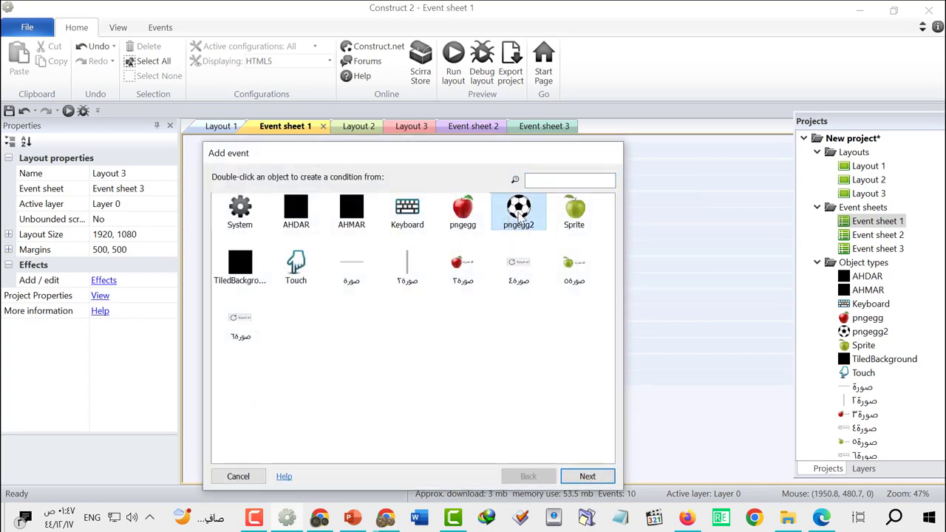
pyautogui.doubleClick(521, 214)
pyautogui.scroll(-4, 374, 306)
pyautogui.scroll(2, 375, 306)
pyautogui.click(418, 318)
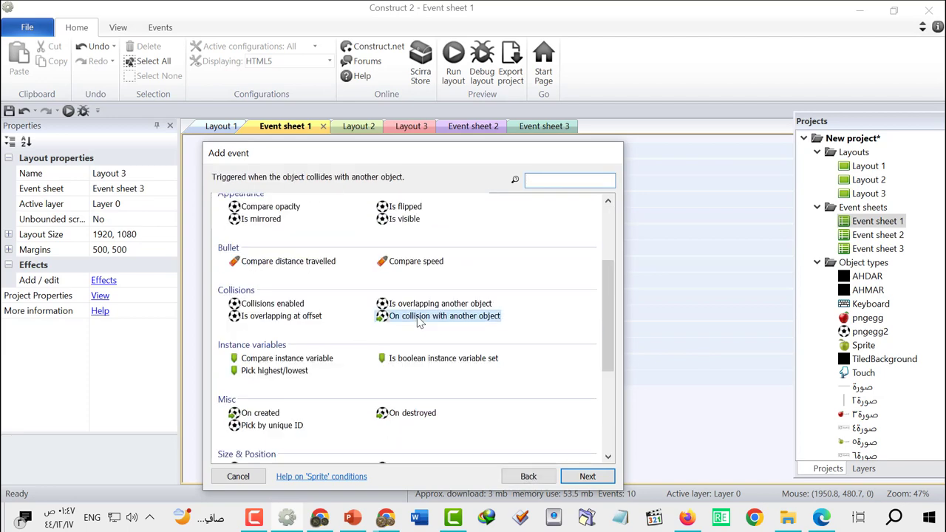
pyautogui.doubleClick(419, 316)
pyautogui.click(531, 260)
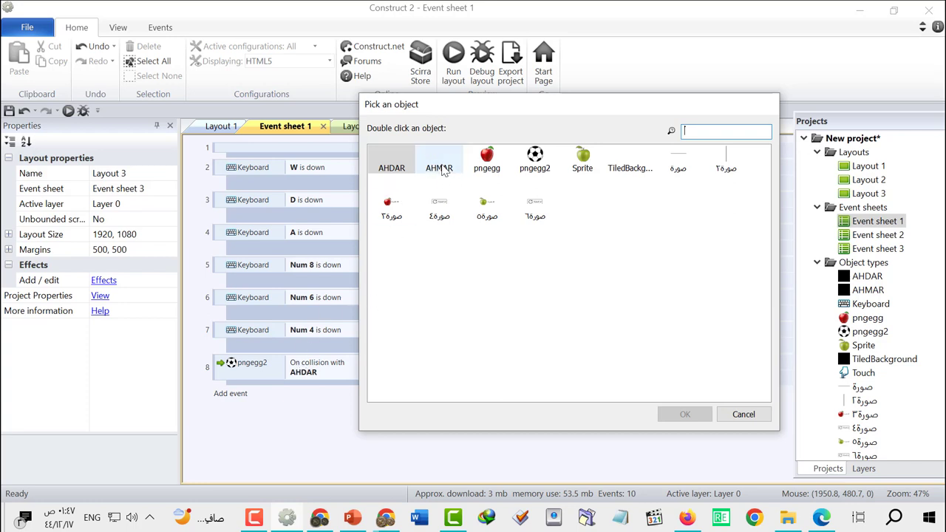
pyautogui.doubleClick(442, 169)
pyautogui.click(654, 313)
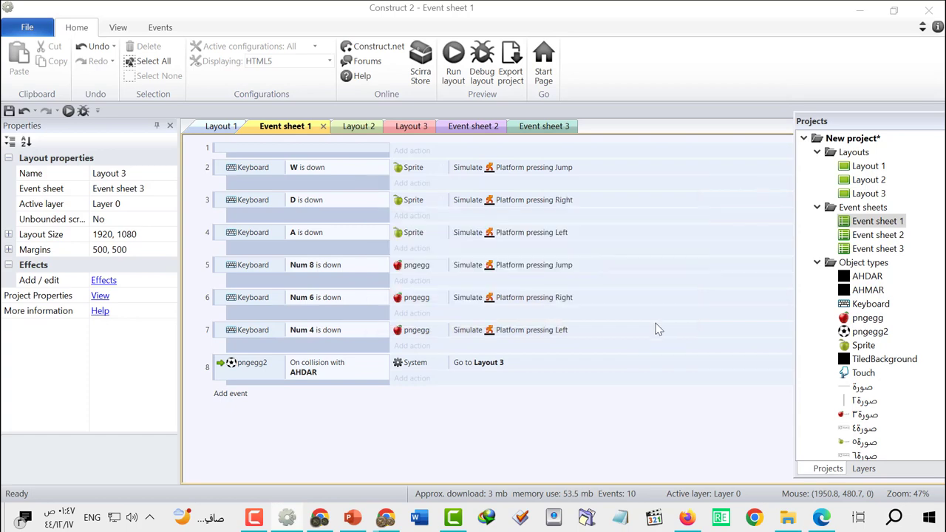
# Give event 9 a System Go to layout action targeting Layout 3.
pyautogui.click(433, 397)
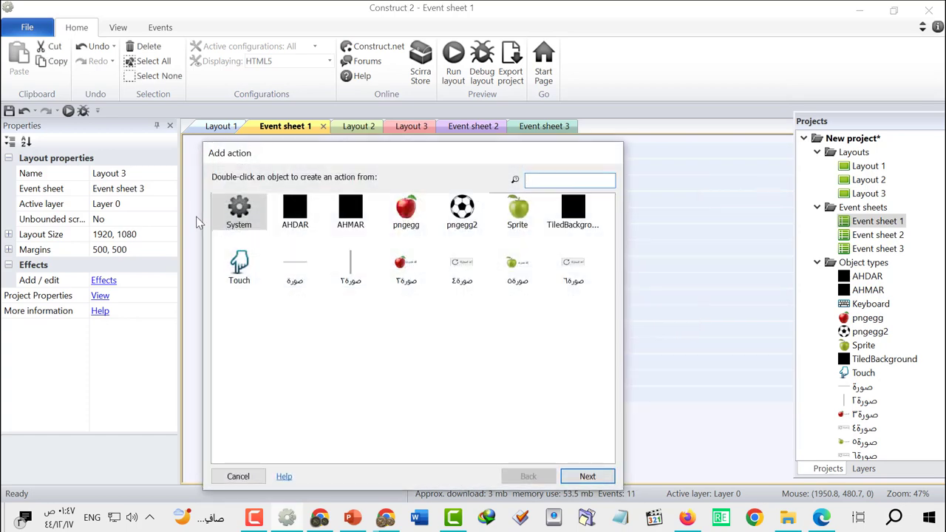
pyautogui.doubleClick(239, 213)
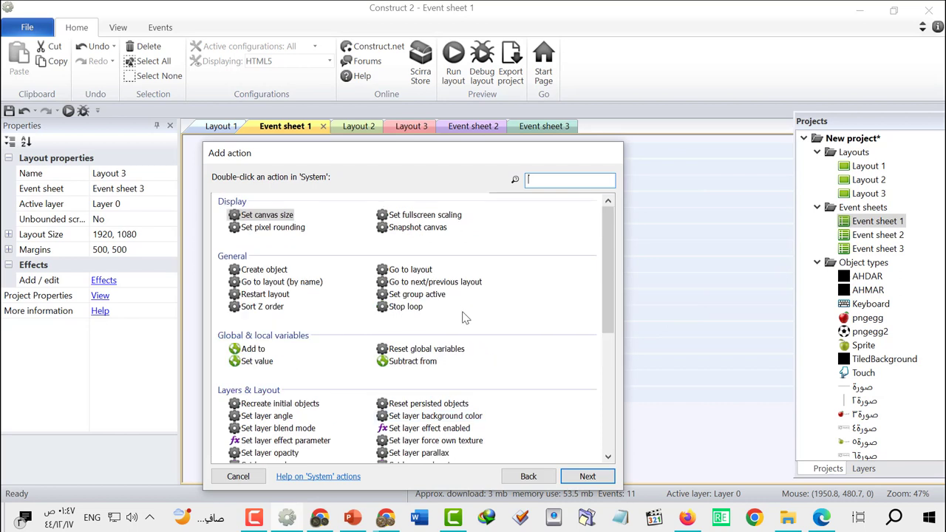
pyautogui.doubleClick(411, 271)
pyautogui.click(518, 258)
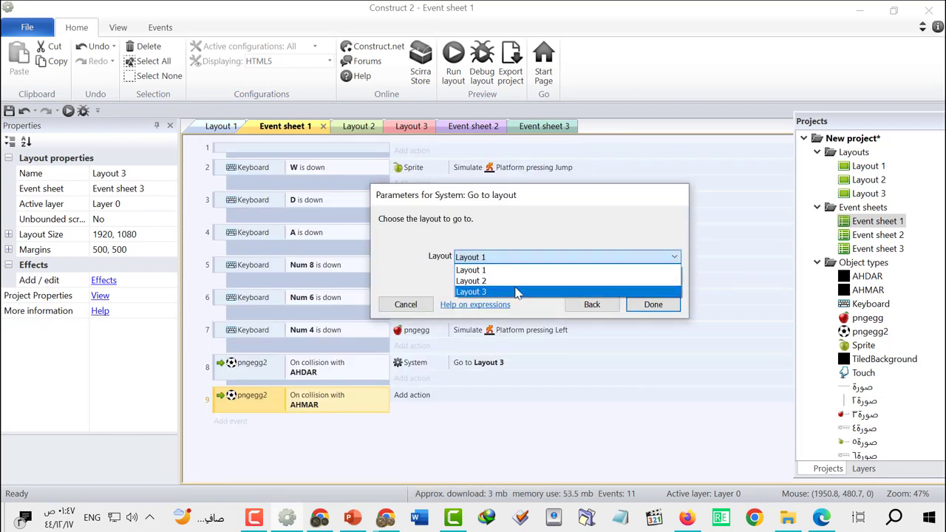
pyautogui.click(518, 293)
pyautogui.click(653, 303)
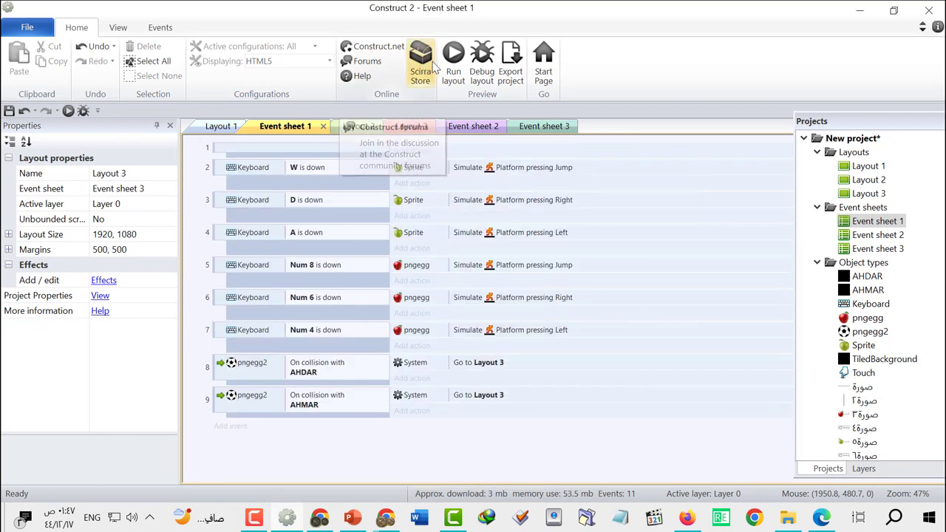
# Preview the game in the browser, retrying from the lose screen several times, then return to the editor.
pyautogui.click(453, 71)
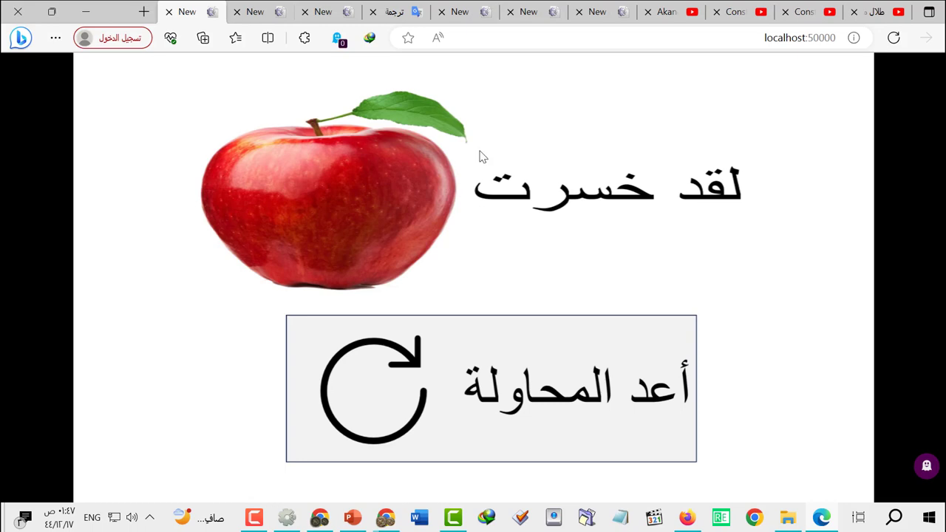
pyautogui.click(510, 367)
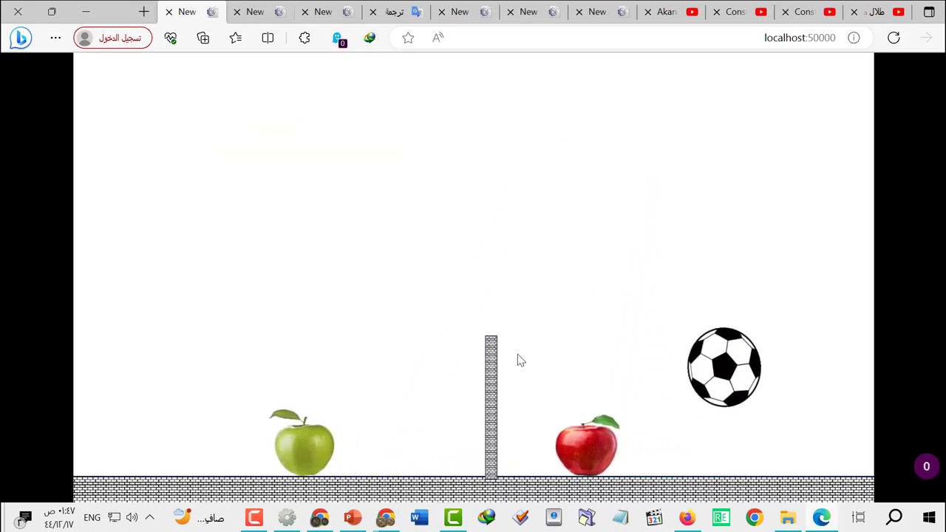
pyautogui.click(531, 346)
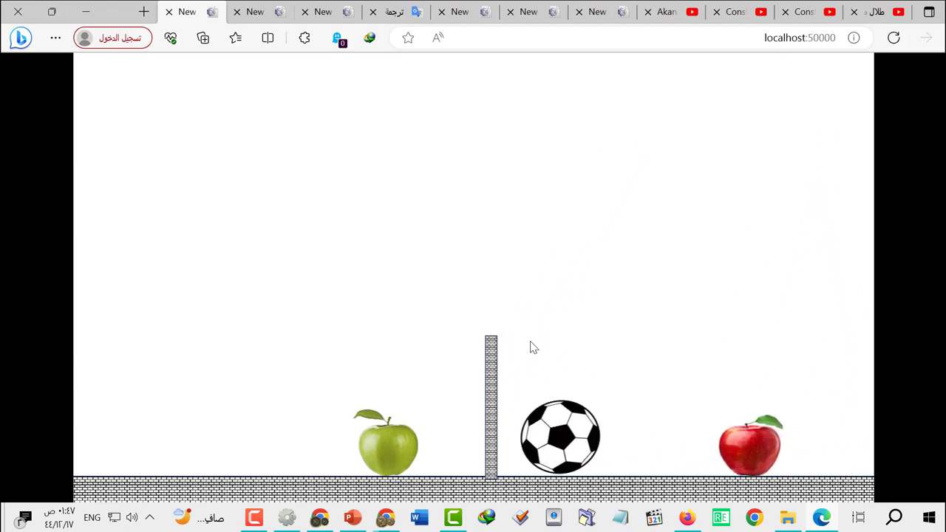
pyautogui.click(533, 347)
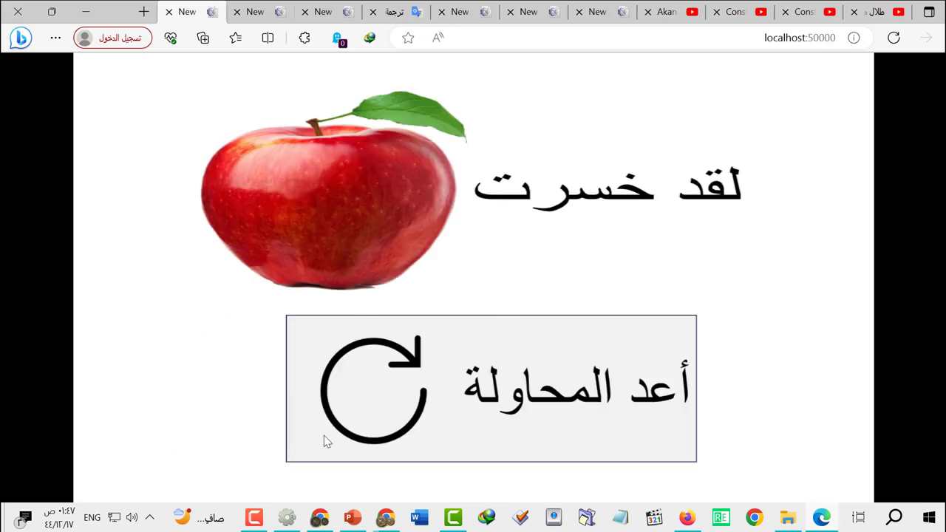
pyautogui.hotkey('alt', 'Tab')
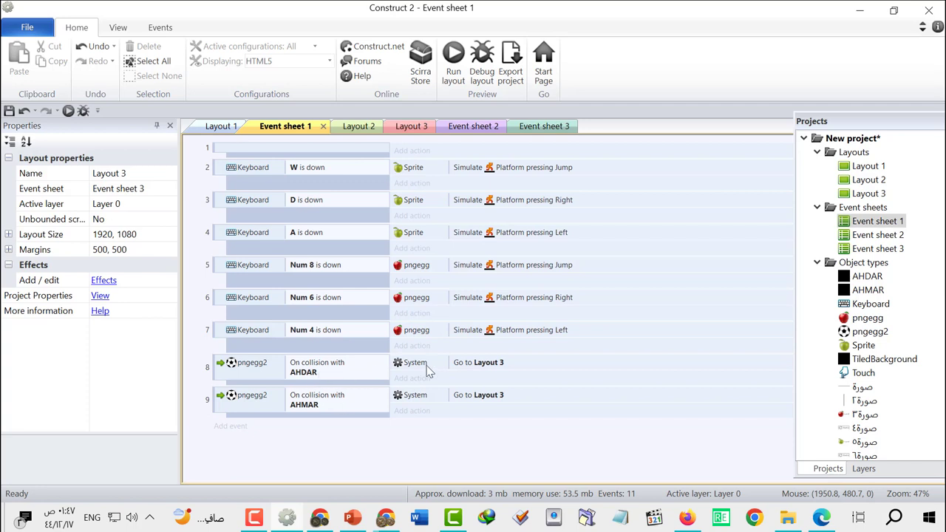
# Change event 8's Go to layout destination to Layout 2 and preview again.
pyautogui.doubleClick(485, 363)
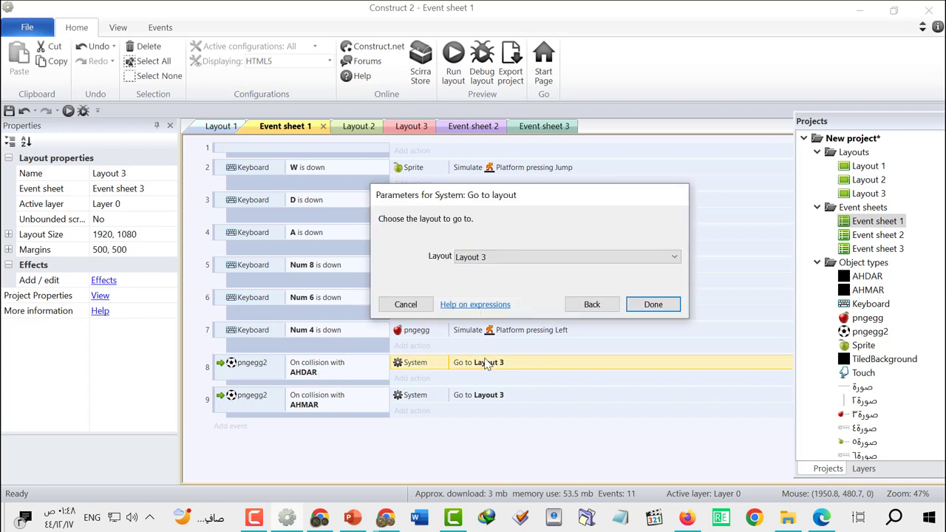
pyautogui.click(515, 258)
pyautogui.click(517, 278)
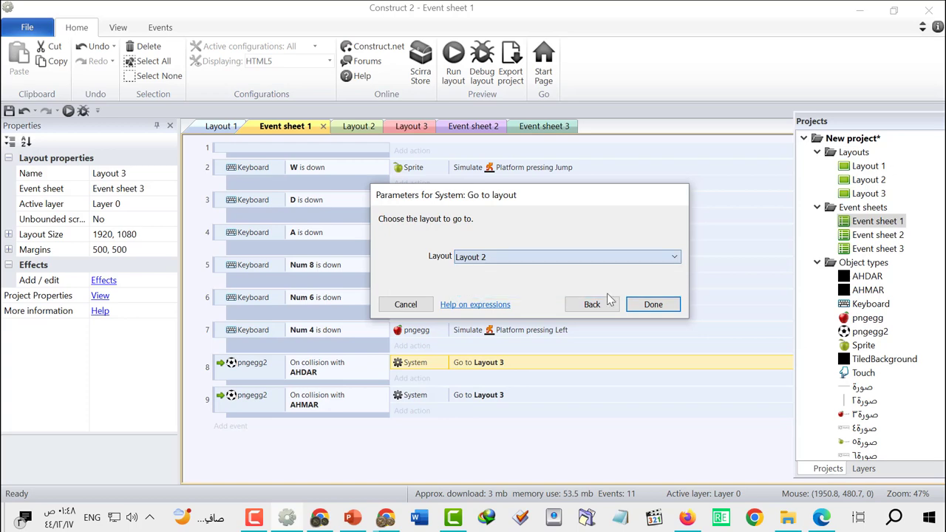
pyautogui.click(654, 304)
pyautogui.click(453, 72)
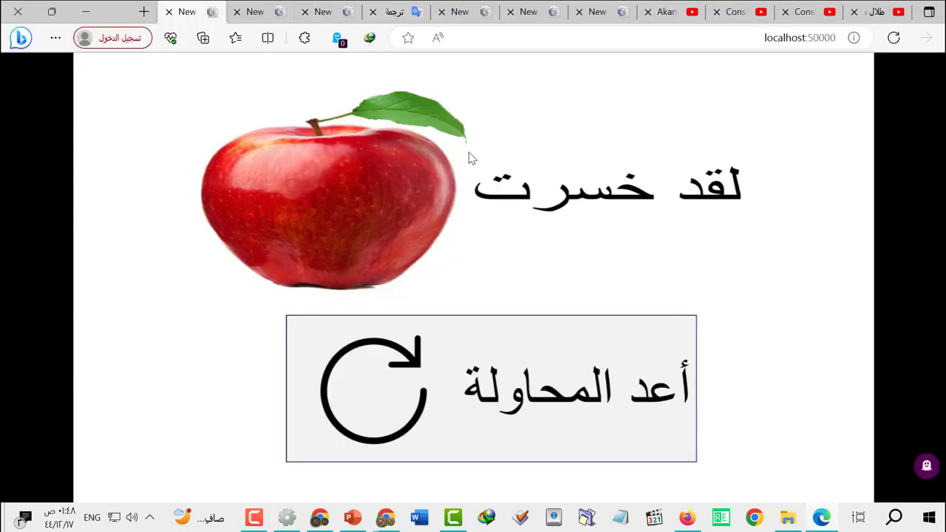
# Play several rounds, steering the green apple with the arrow keys and retrying after each lose screen.
pyautogui.click(532, 377)
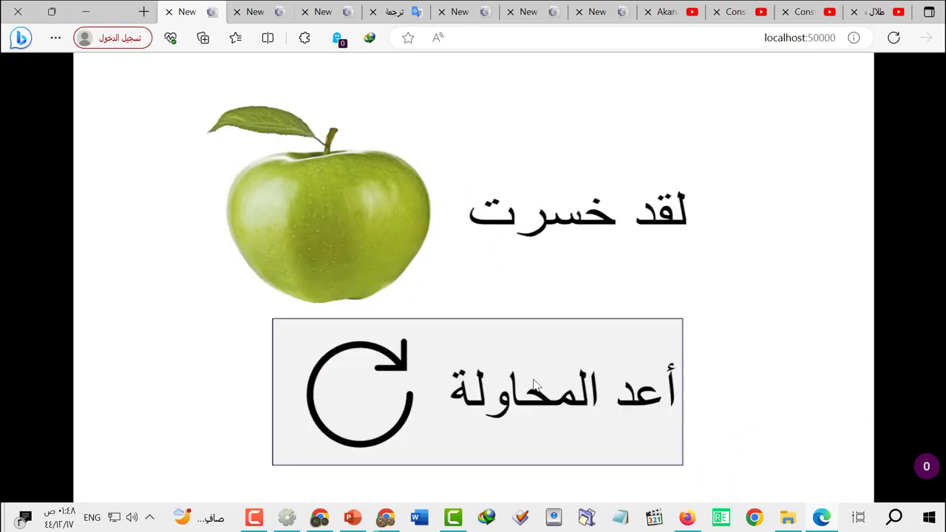
pyautogui.click(535, 384)
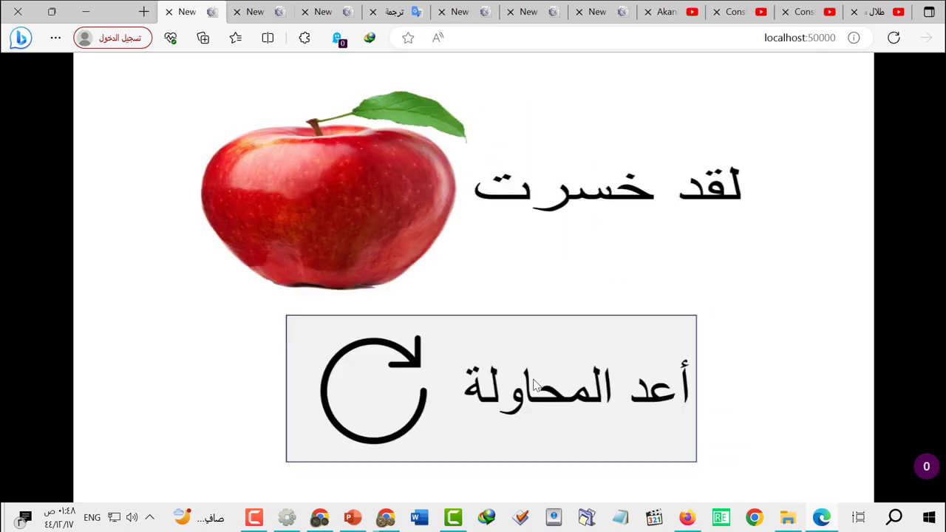
pyautogui.click(497, 386)
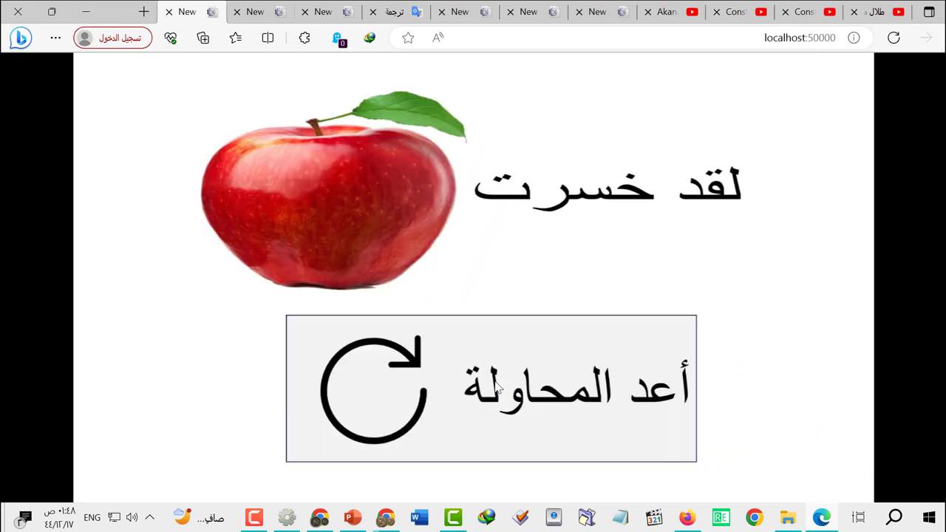
pyautogui.click(497, 387)
pyautogui.click(497, 389)
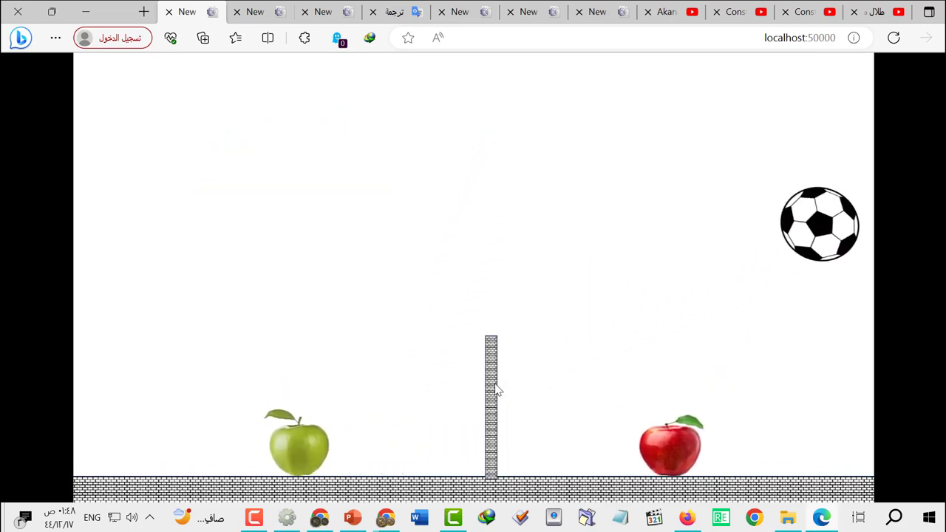
pyautogui.press('Right')
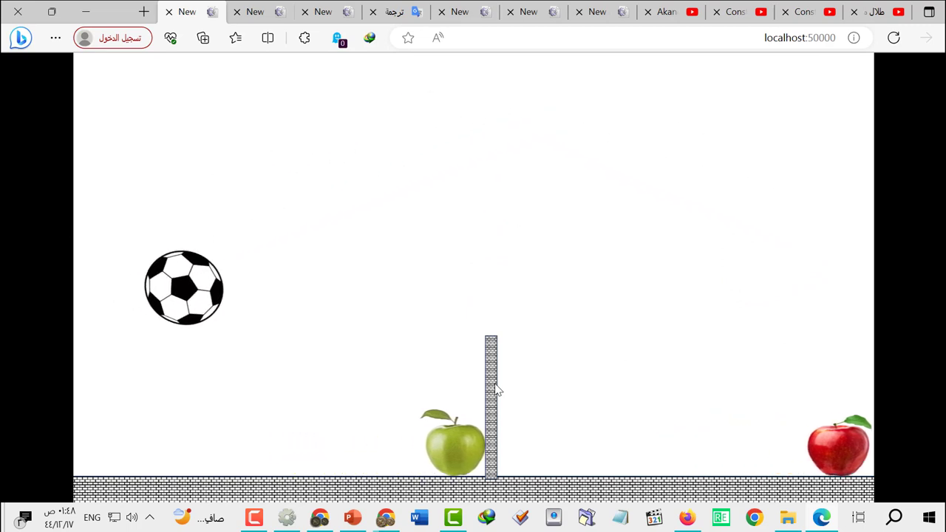
pyautogui.press('Left')
pyautogui.press('Right')
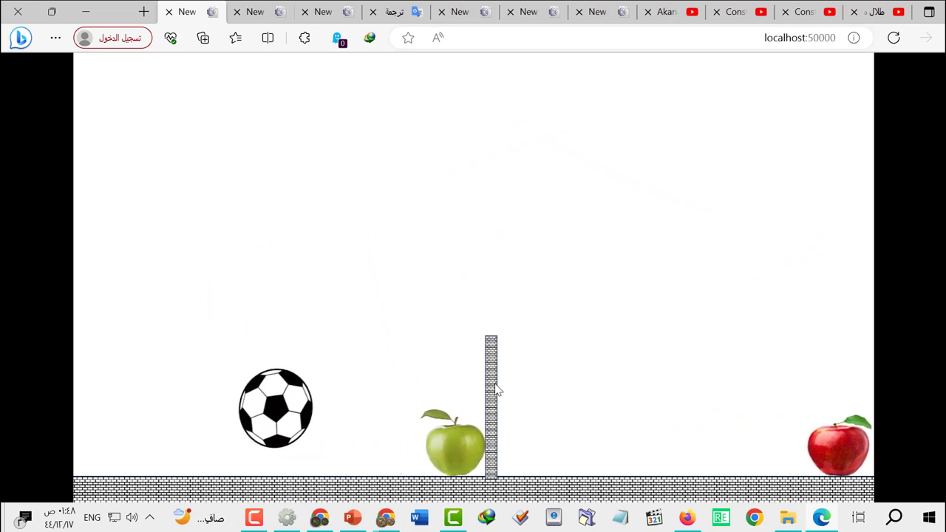
pyautogui.click(495, 389)
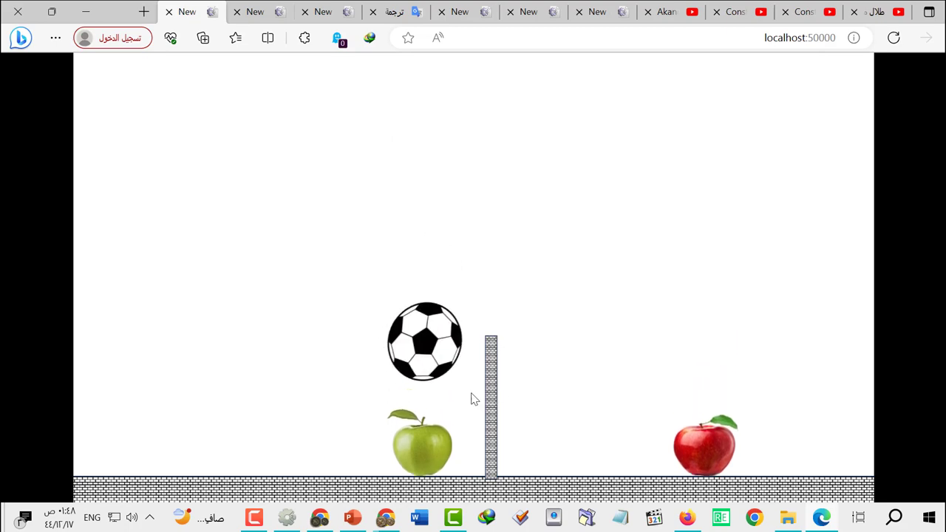
pyautogui.click(287, 517)
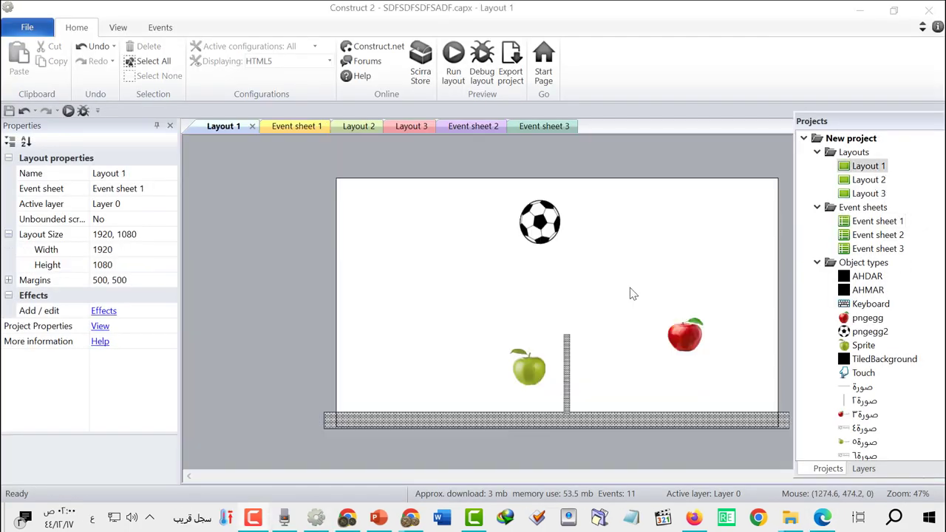
# Choose NW.js under File > Export project and set the Desktop's New project folder as destination.
pyautogui.click(30, 33)
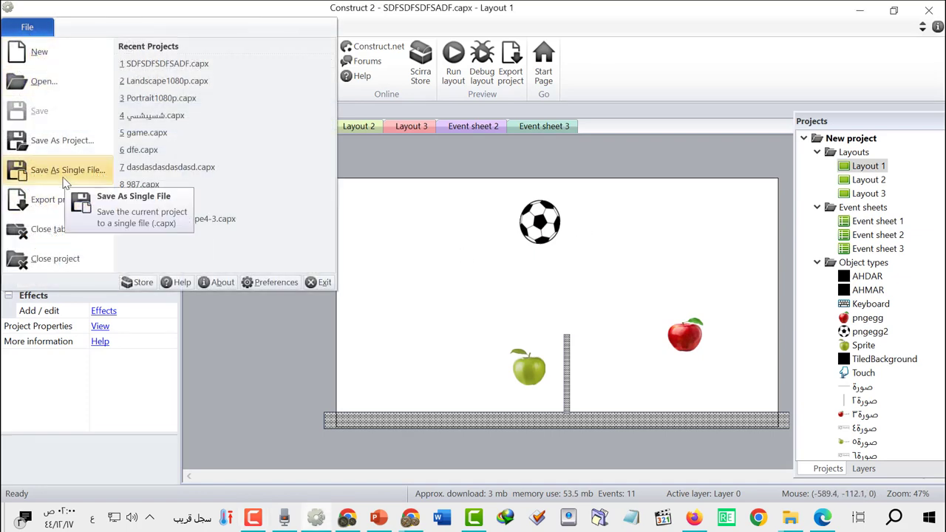
pyautogui.click(53, 204)
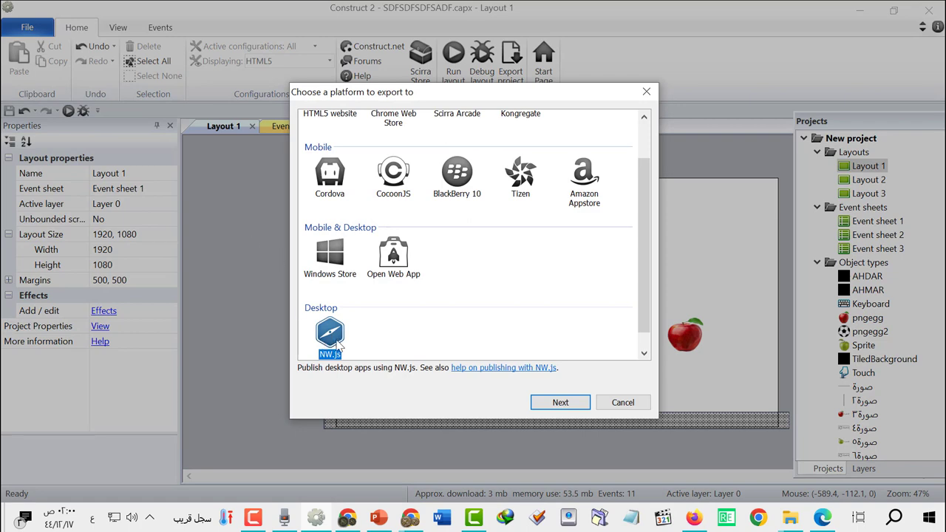
pyautogui.click(561, 403)
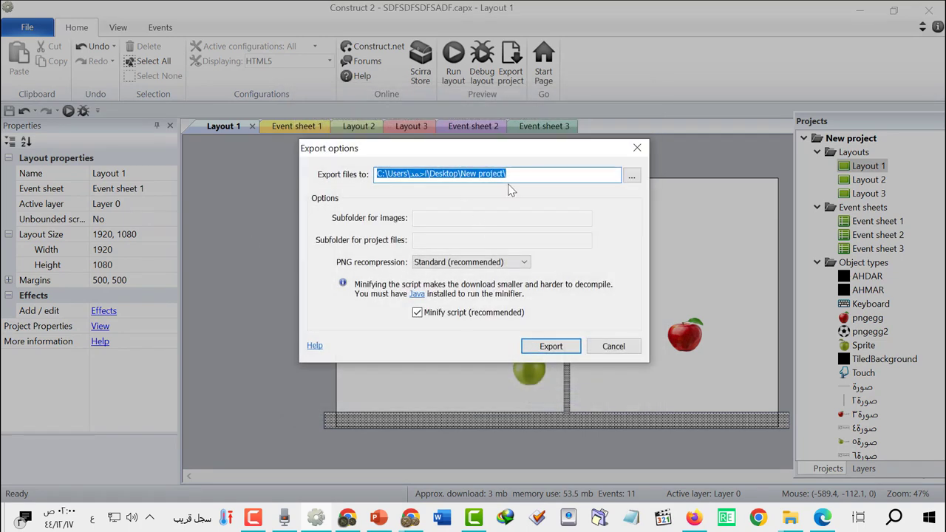
pyautogui.click(632, 175)
pyautogui.scroll(-5, 511, 269)
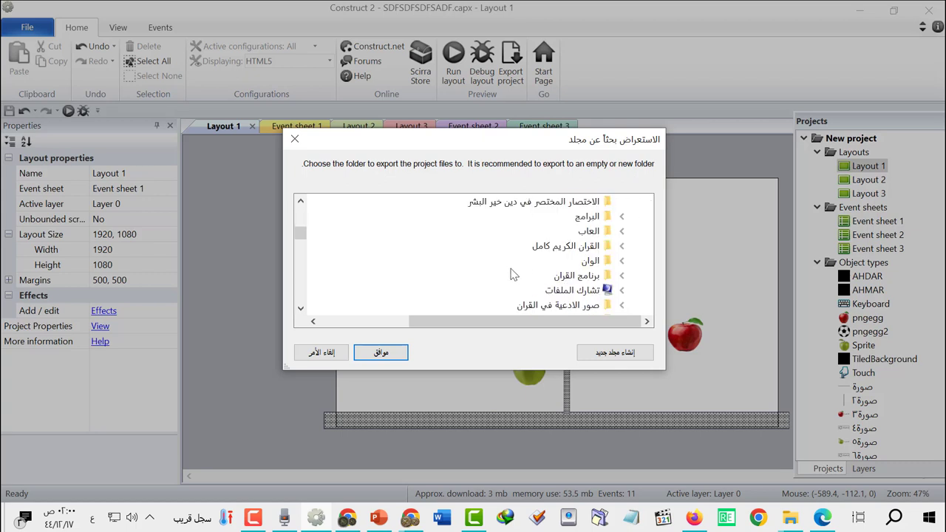
pyautogui.scroll(-5, 511, 273)
pyautogui.scroll(3, 511, 280)
pyautogui.scroll(-5, 510, 291)
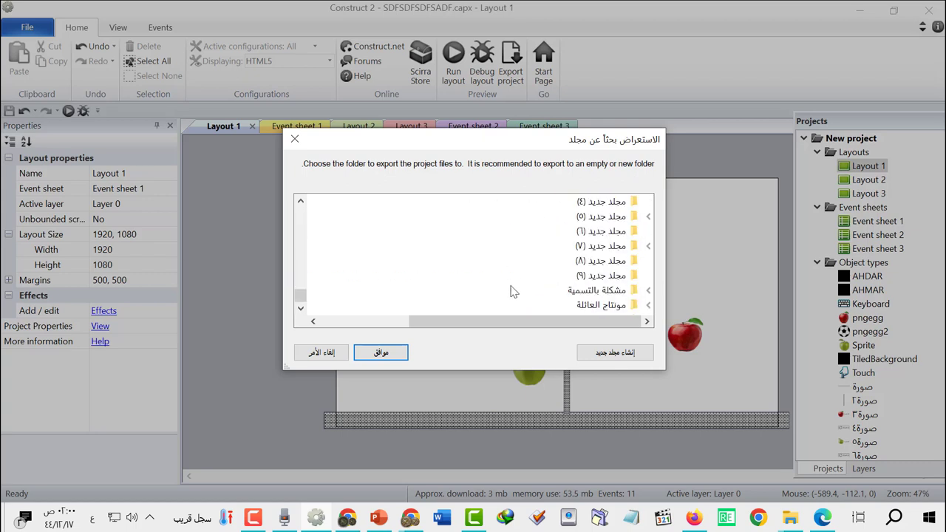
pyautogui.click(405, 354)
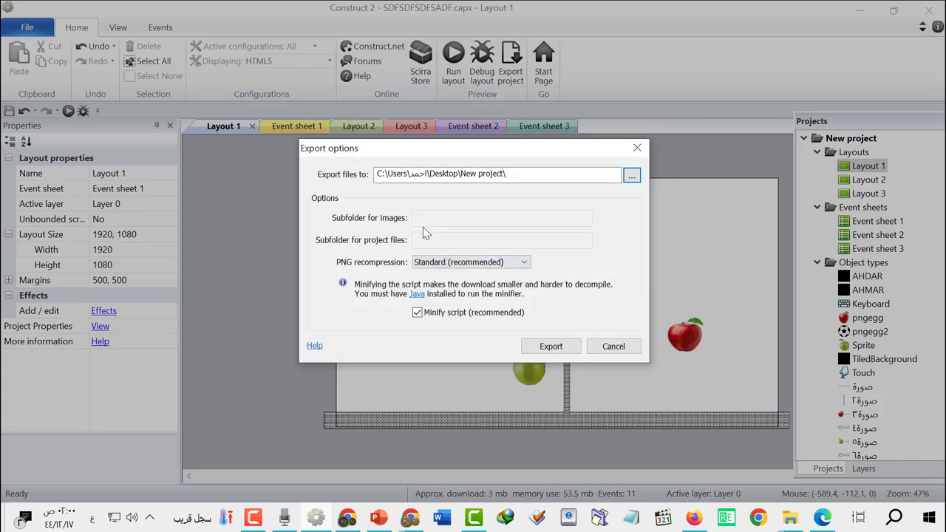
pyautogui.click(566, 352)
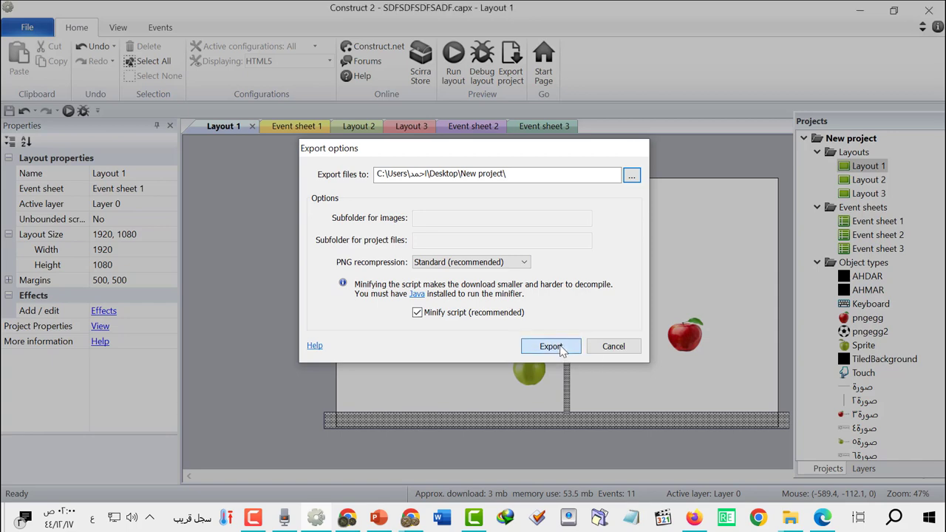
# Run the NW.js export, then open the destination folder with the linux, osx and win builds.
pyautogui.click(468, 300)
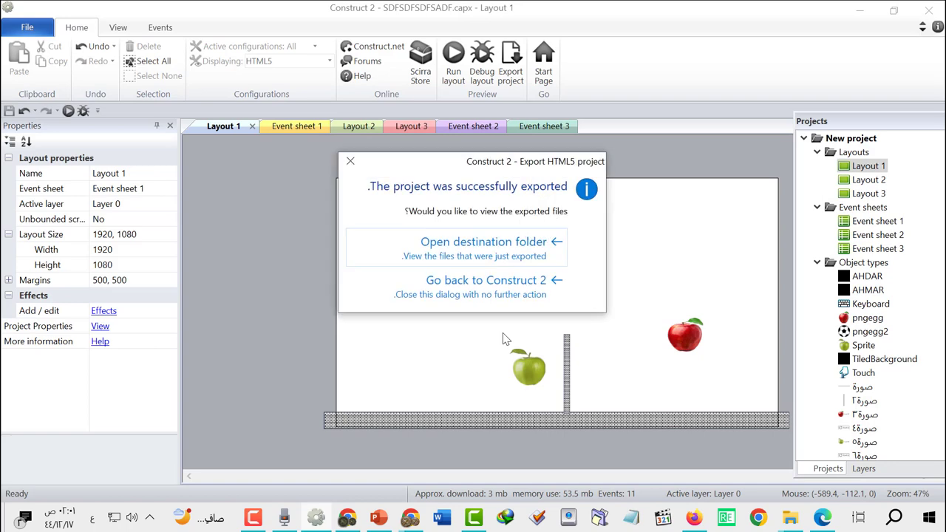
pyautogui.click(505, 254)
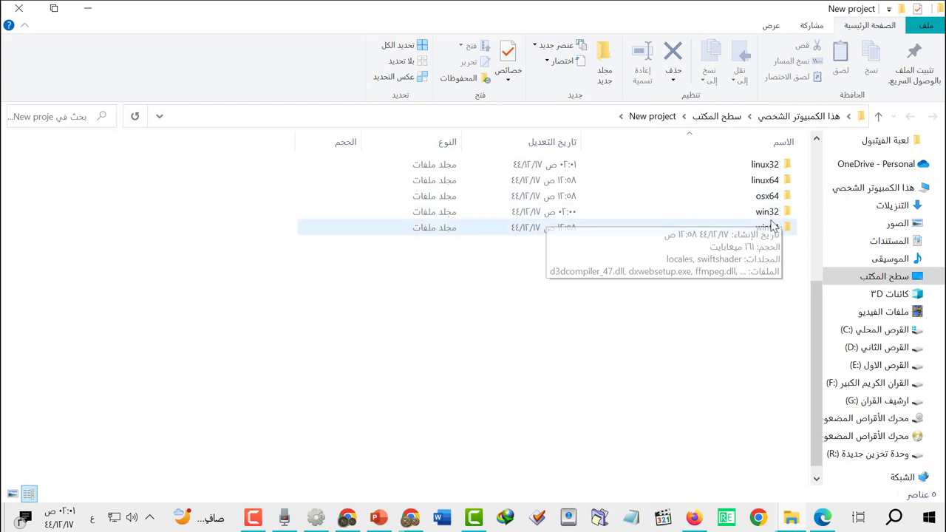
# Launch nw.exe from the win64 build folder.
pyautogui.doubleClick(769, 228)
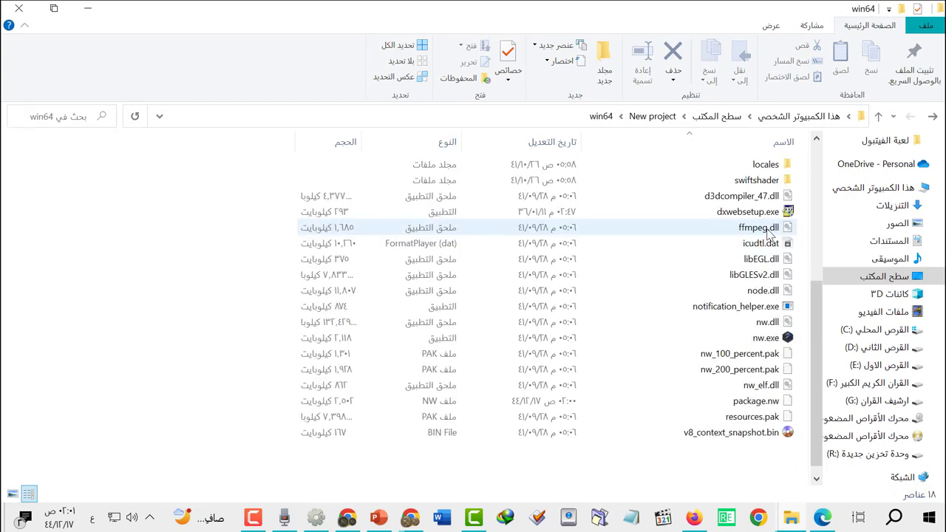
pyautogui.click(756, 338)
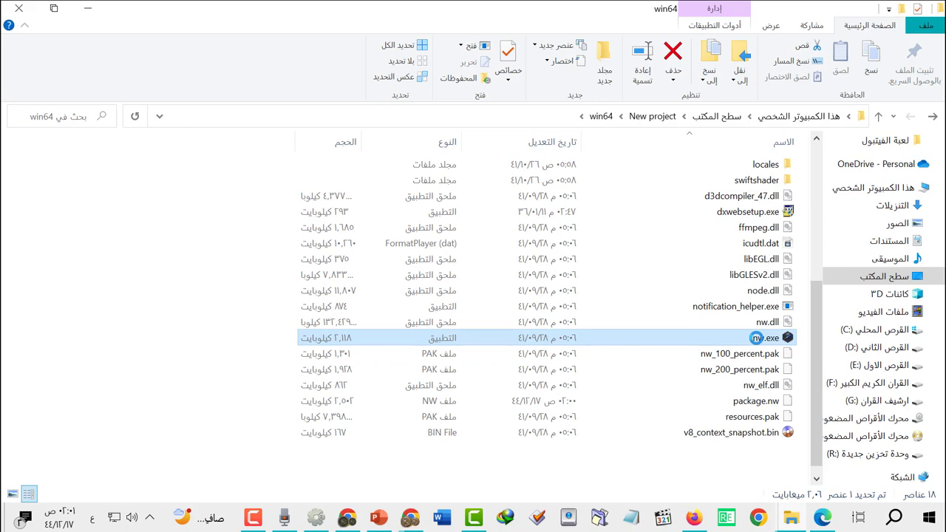
pyautogui.doubleClick(756, 338)
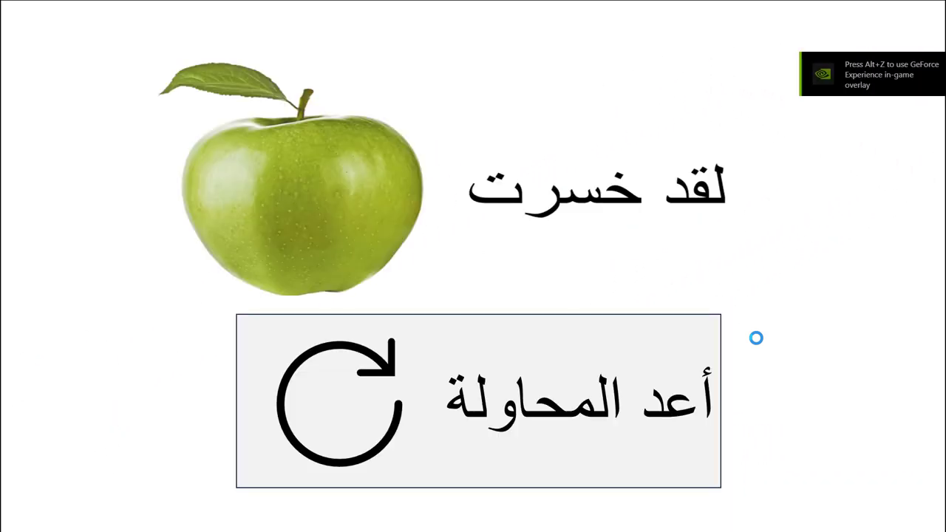
# Retry from the green-apple lose screen, then bring up the Windows Start menu.
pyautogui.click(639, 395)
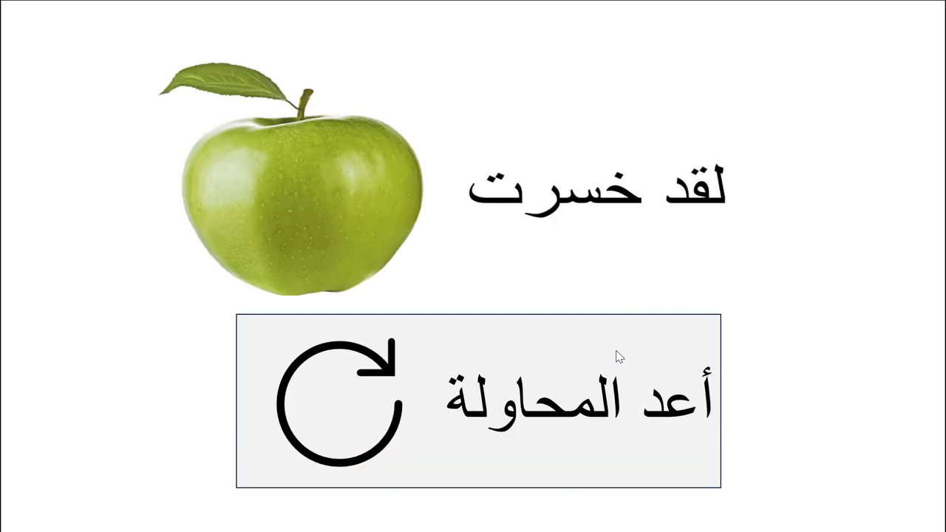
pyautogui.press('super')
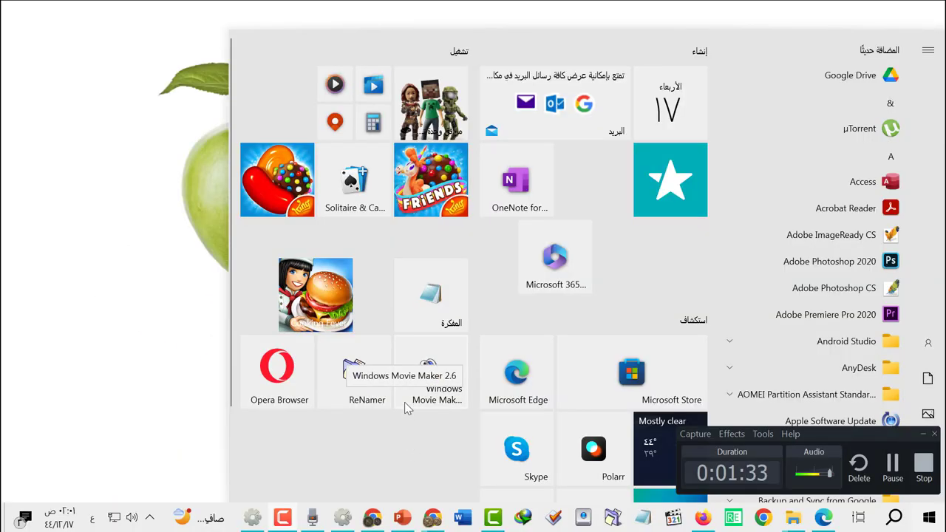